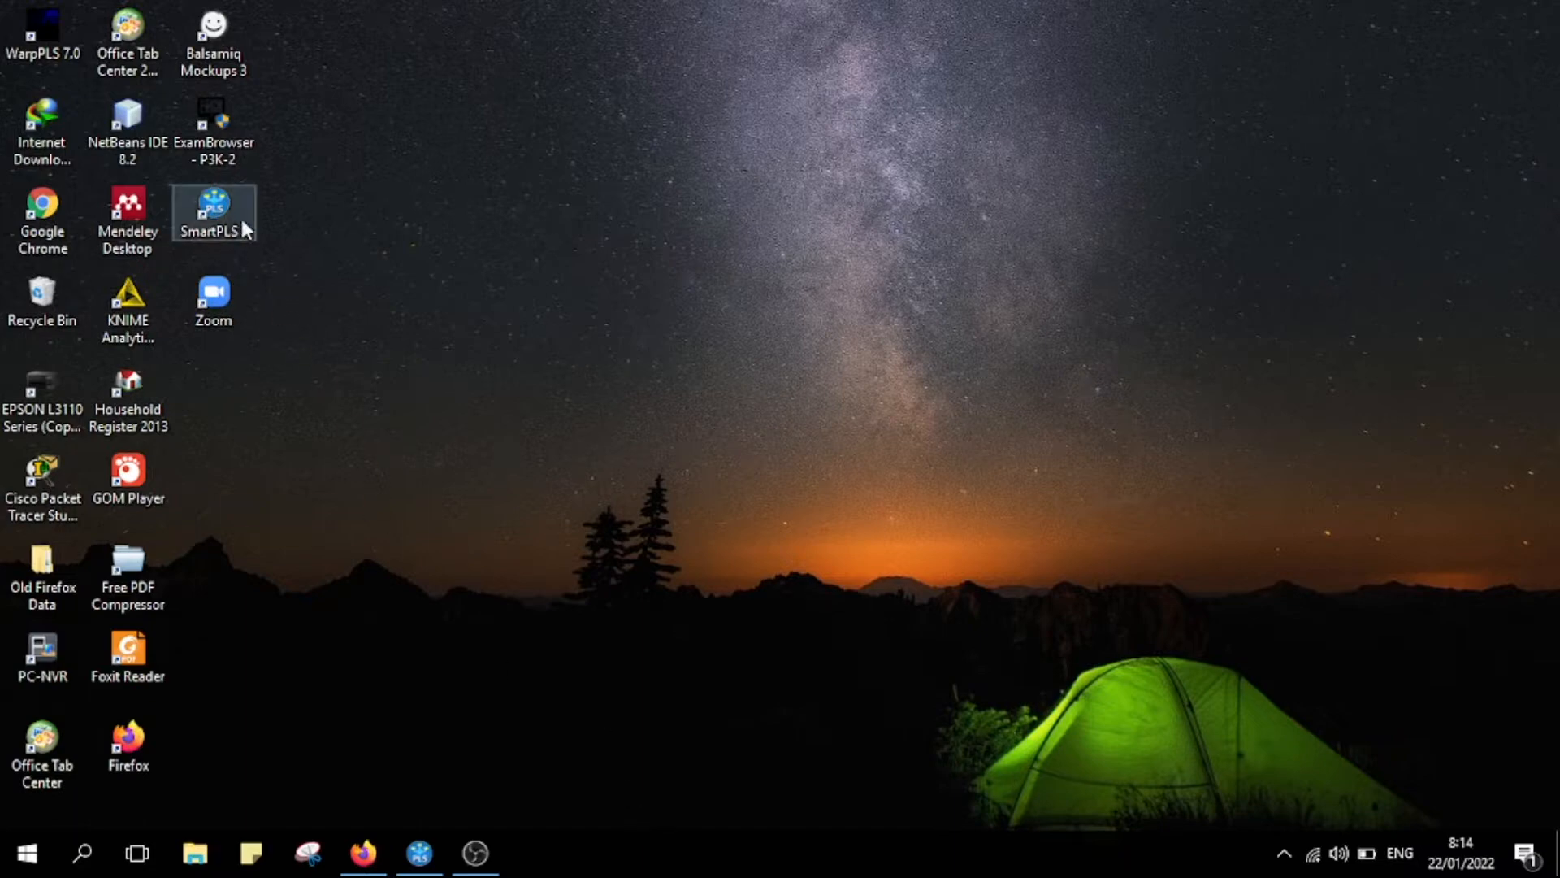
- Switch to SmartPLS and create a new project named WEBSITE
{"action": "left_click", "coordinate": [419, 853]}
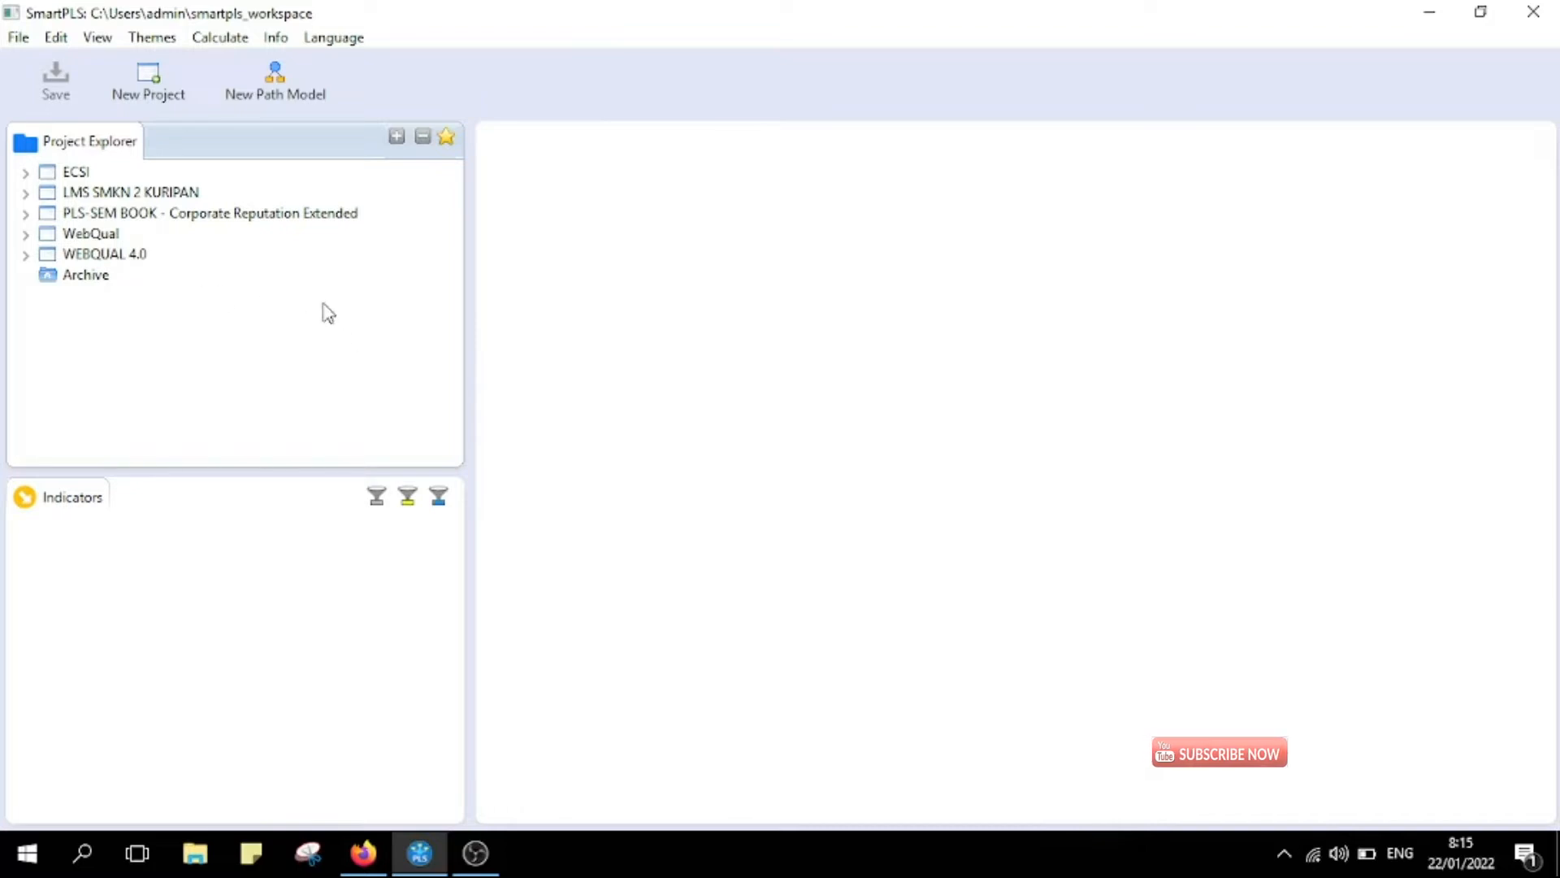
{"action": "left_click", "coordinate": [144, 91]}
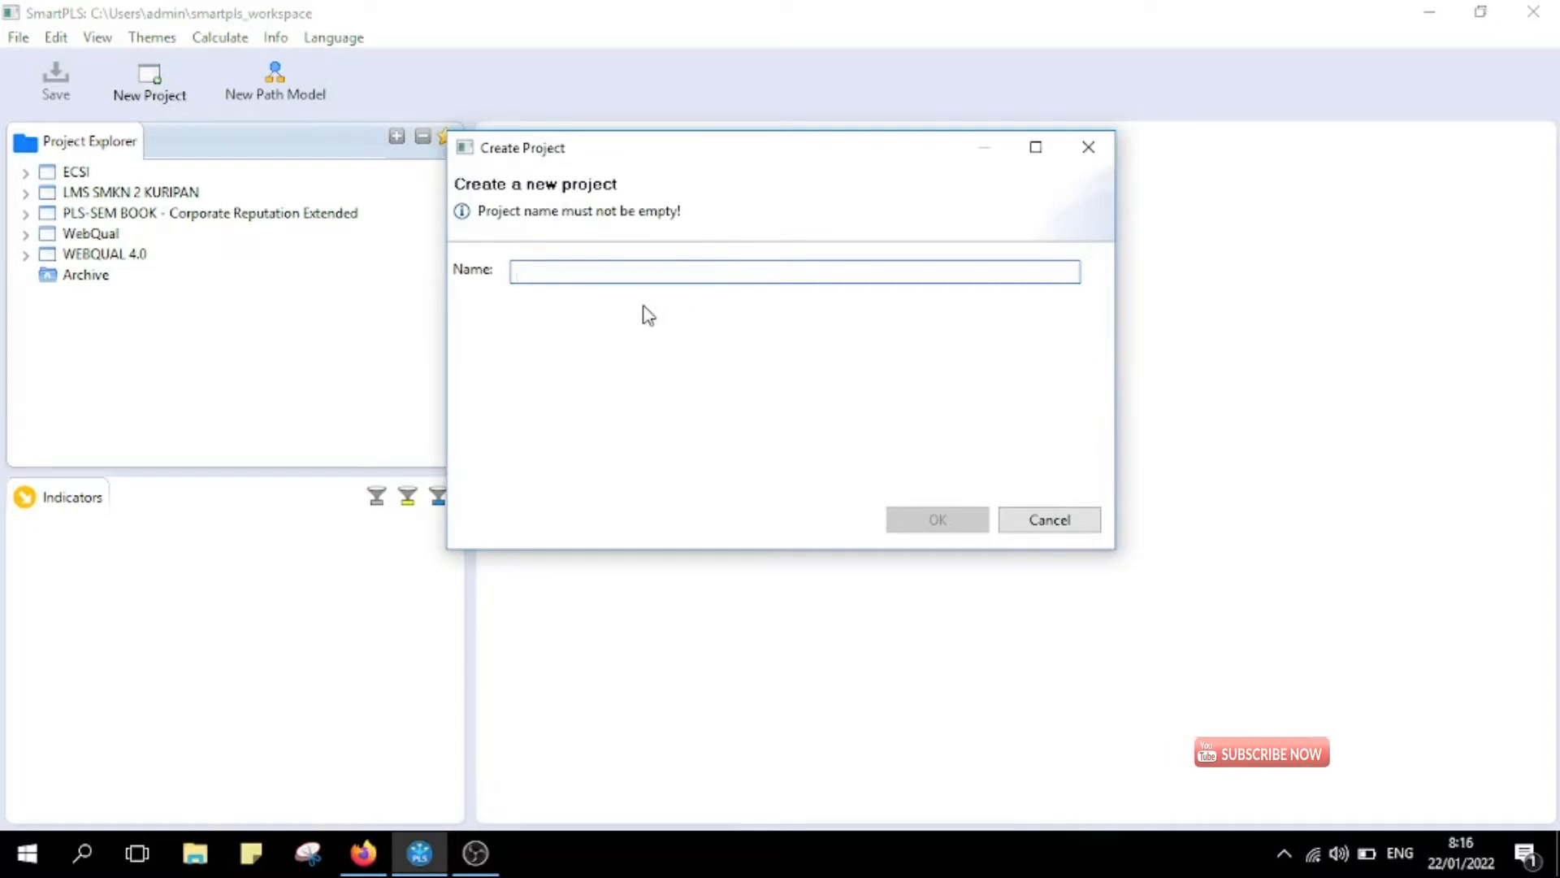
{"action": "type", "text": "WEBSITE"}
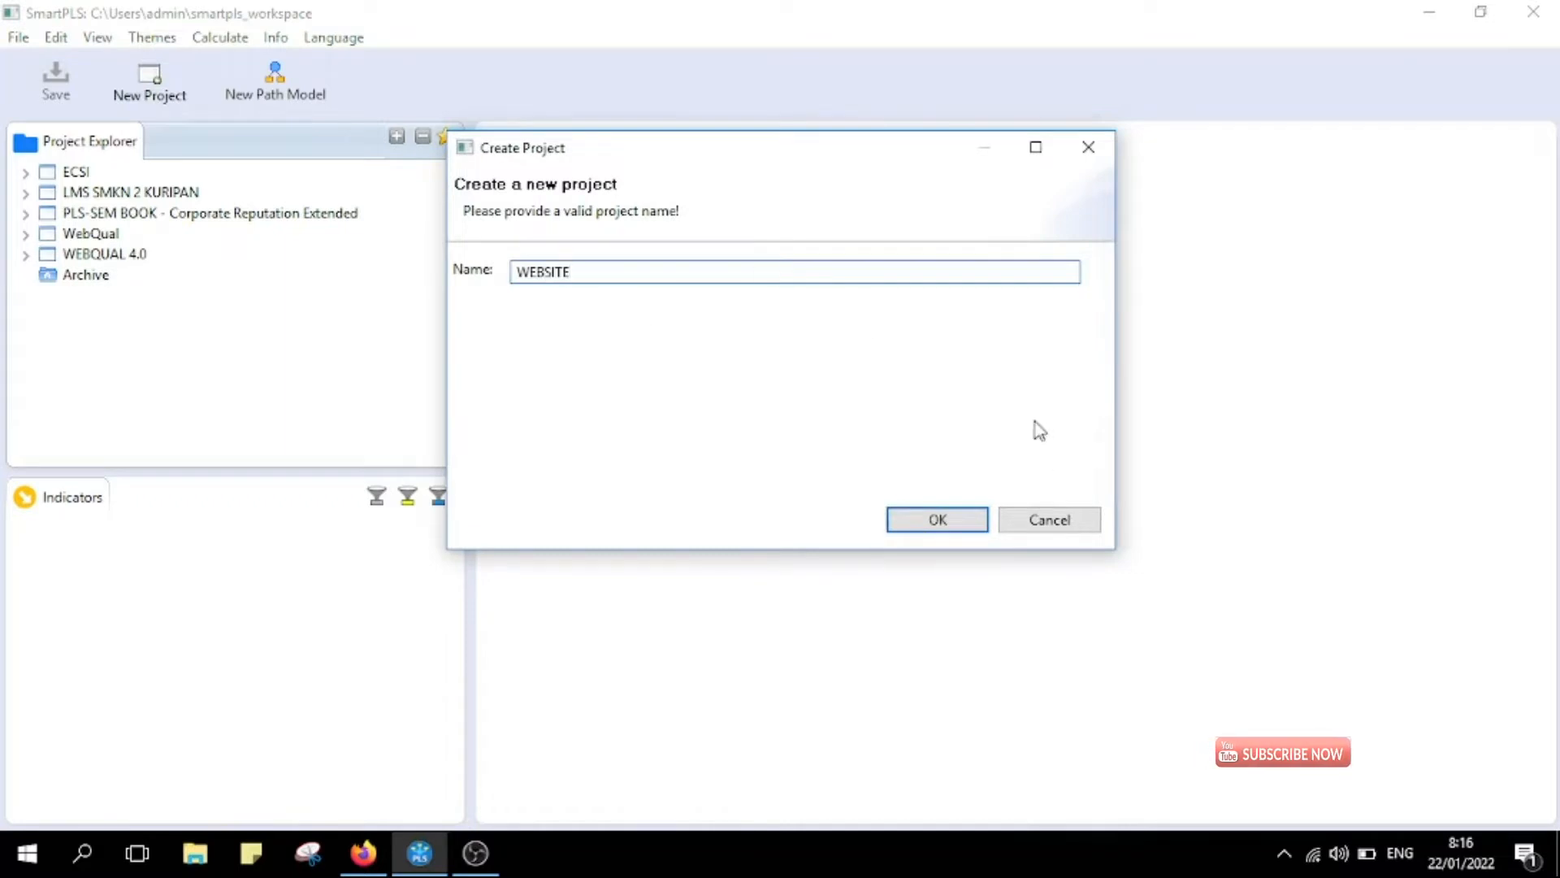
{"action": "left_click", "coordinate": [934, 520]}
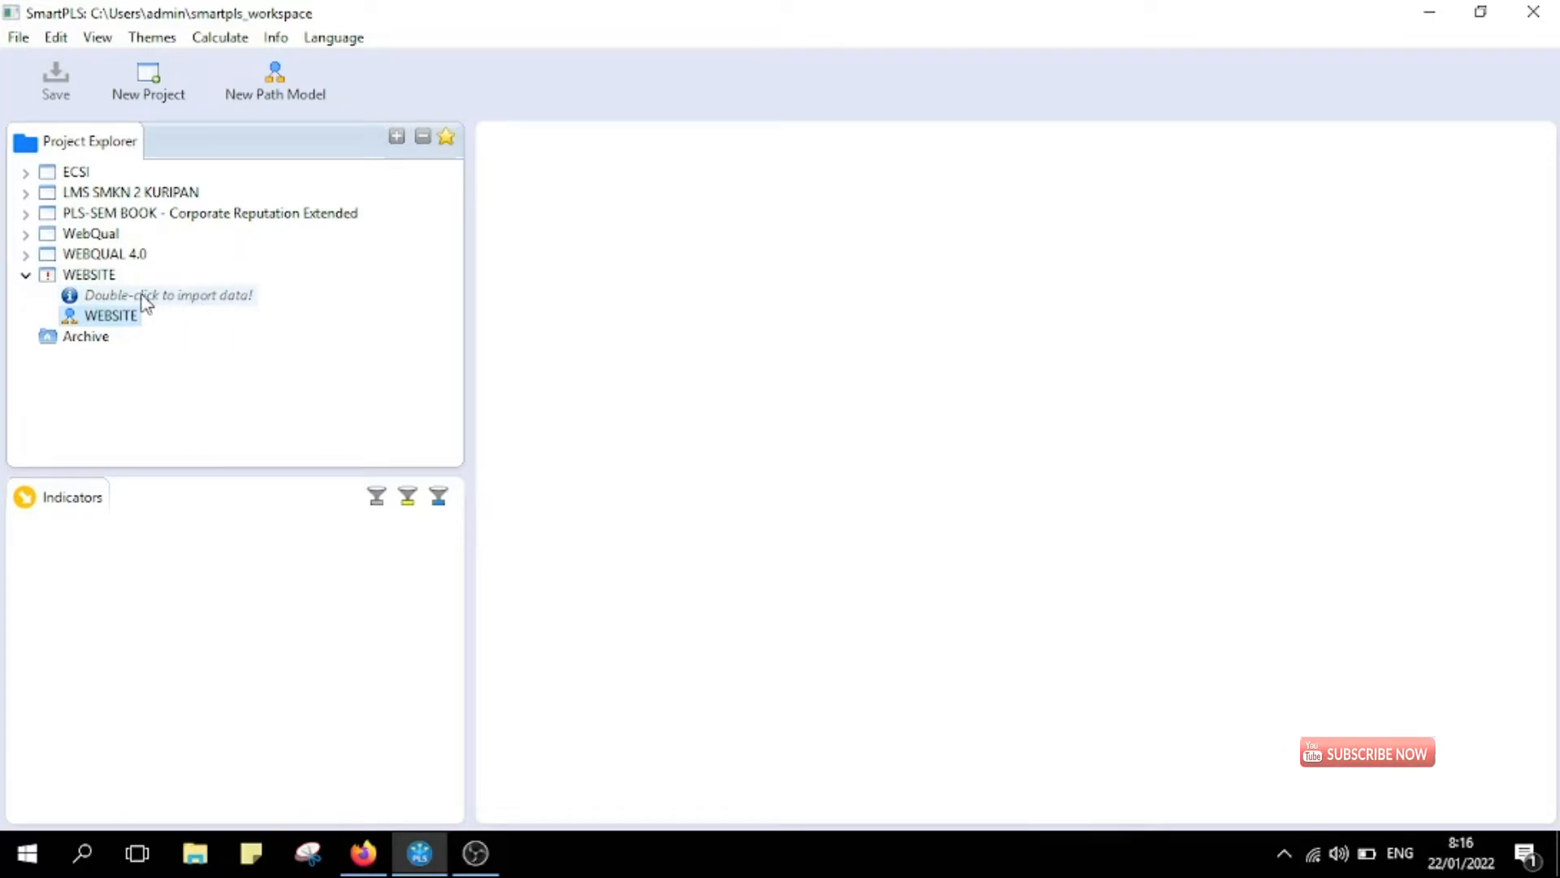
- Switch to File Explorer and open the Olah Data SmartPLS file from the PAPERS folder in Excel
{"action": "left_click", "coordinate": [198, 852]}
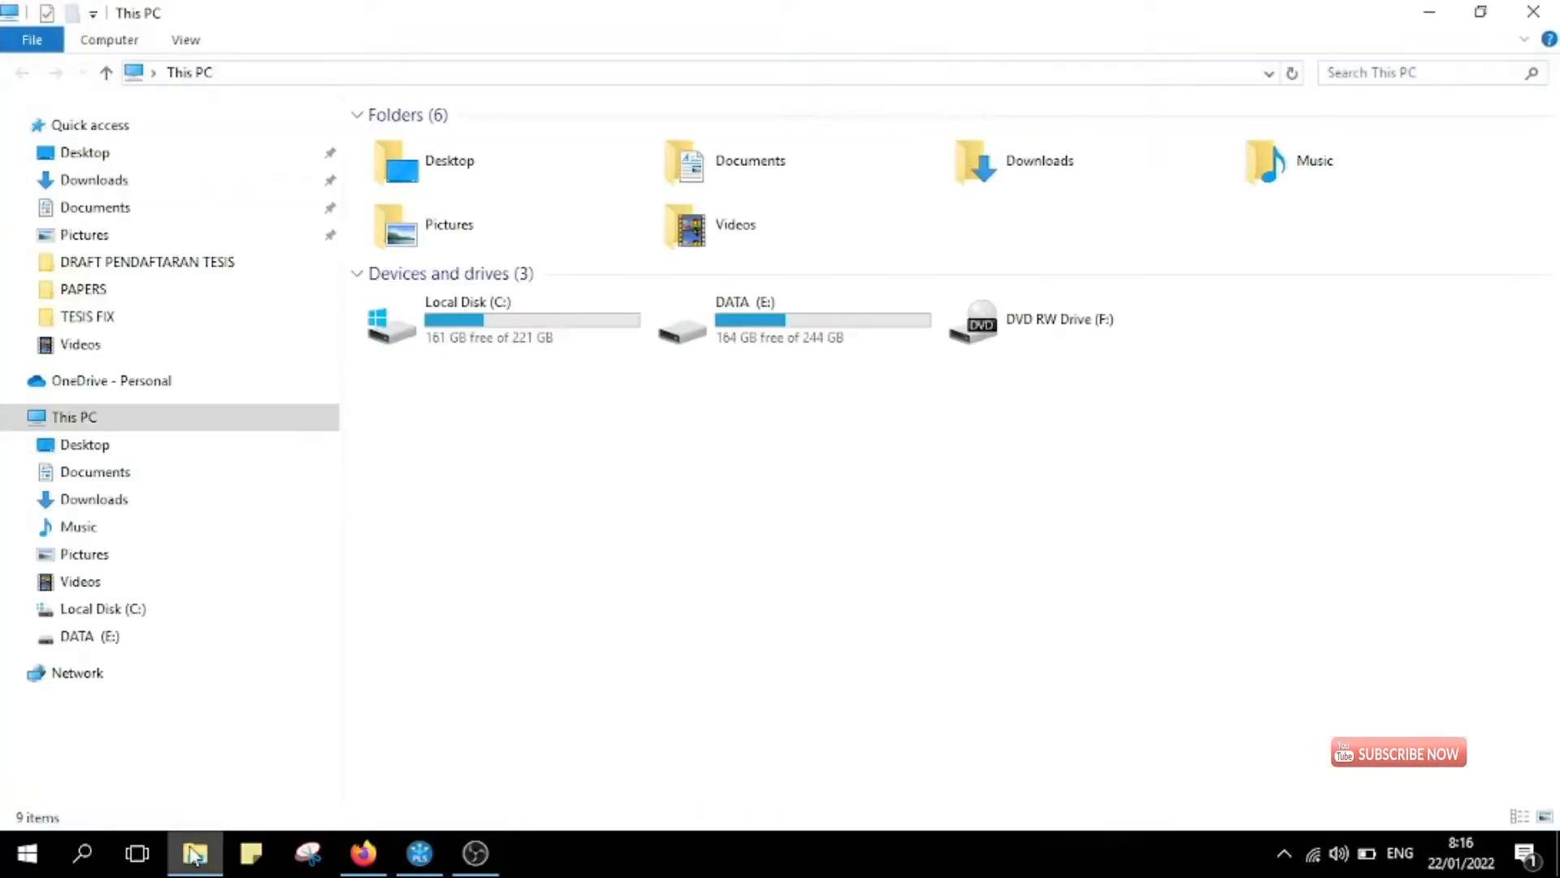
{"action": "left_click", "coordinate": [83, 289]}
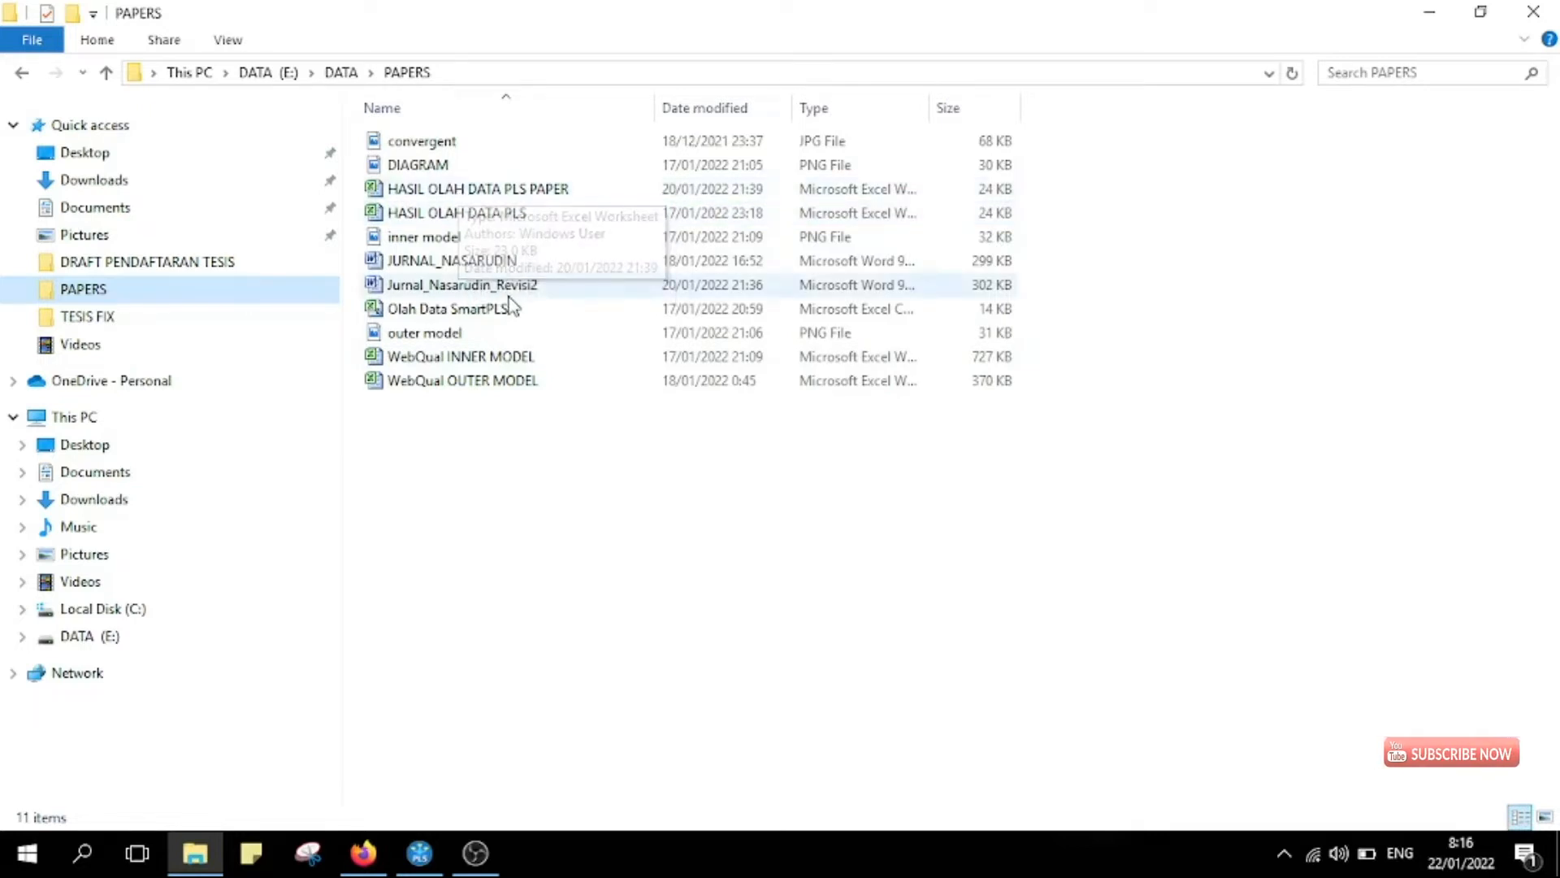
{"action": "double_click", "coordinate": [457, 317]}
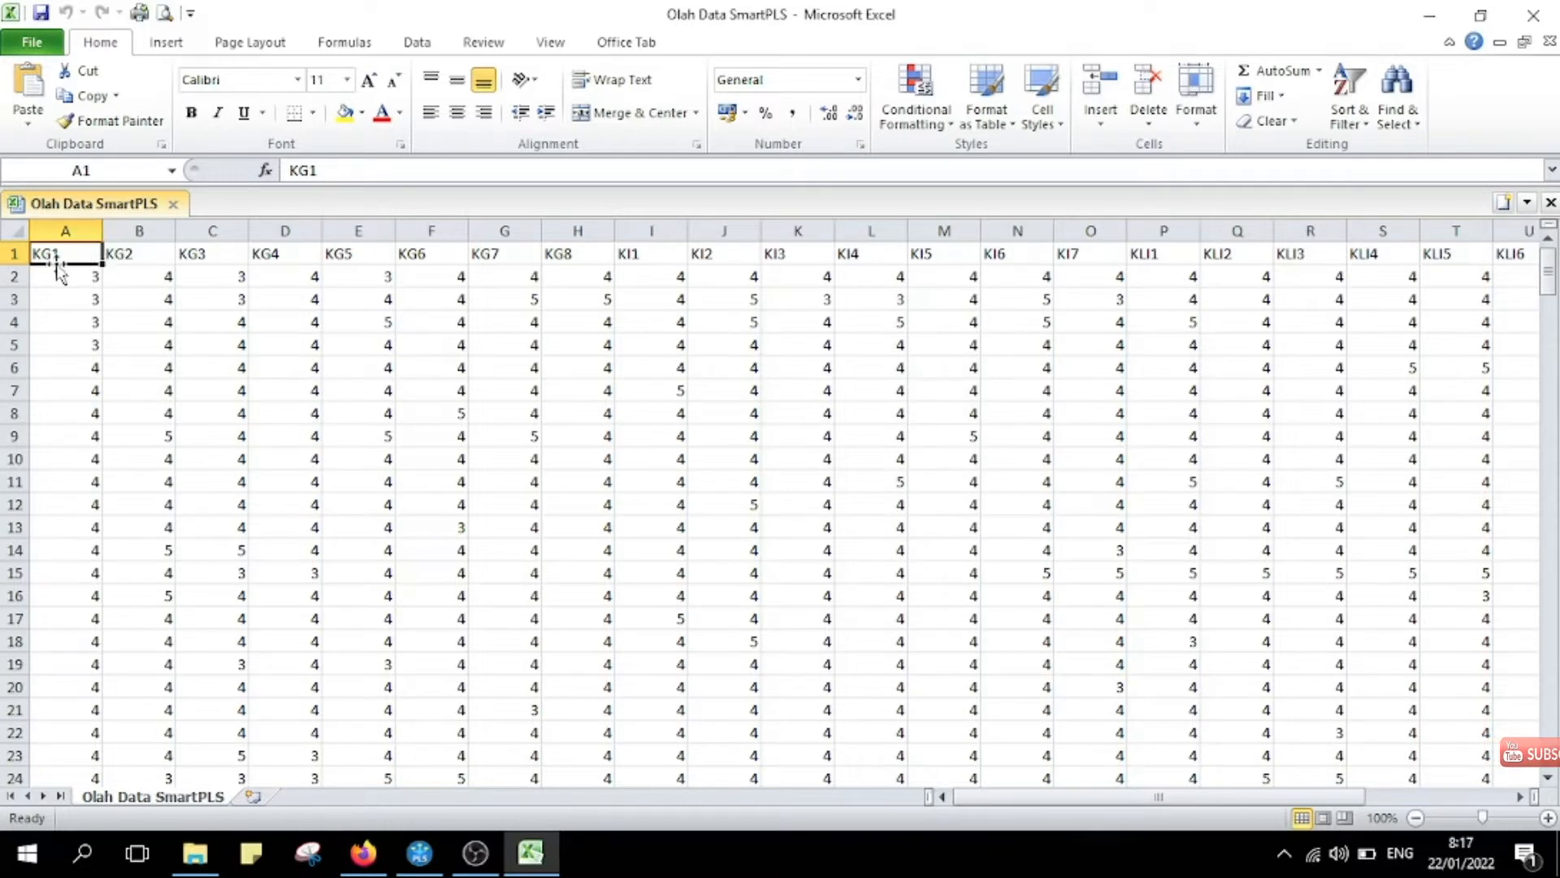
- Examine the indicator headers, from KG1 through the KG, KI and KLI columns, and the response values below them
{"action": "left_click_drag", "start_coordinate": [1159, 797], "coordinate": [1302, 805]}
{"action": "left_click_drag", "start_coordinate": [1188, 800], "coordinate": [985, 795]}
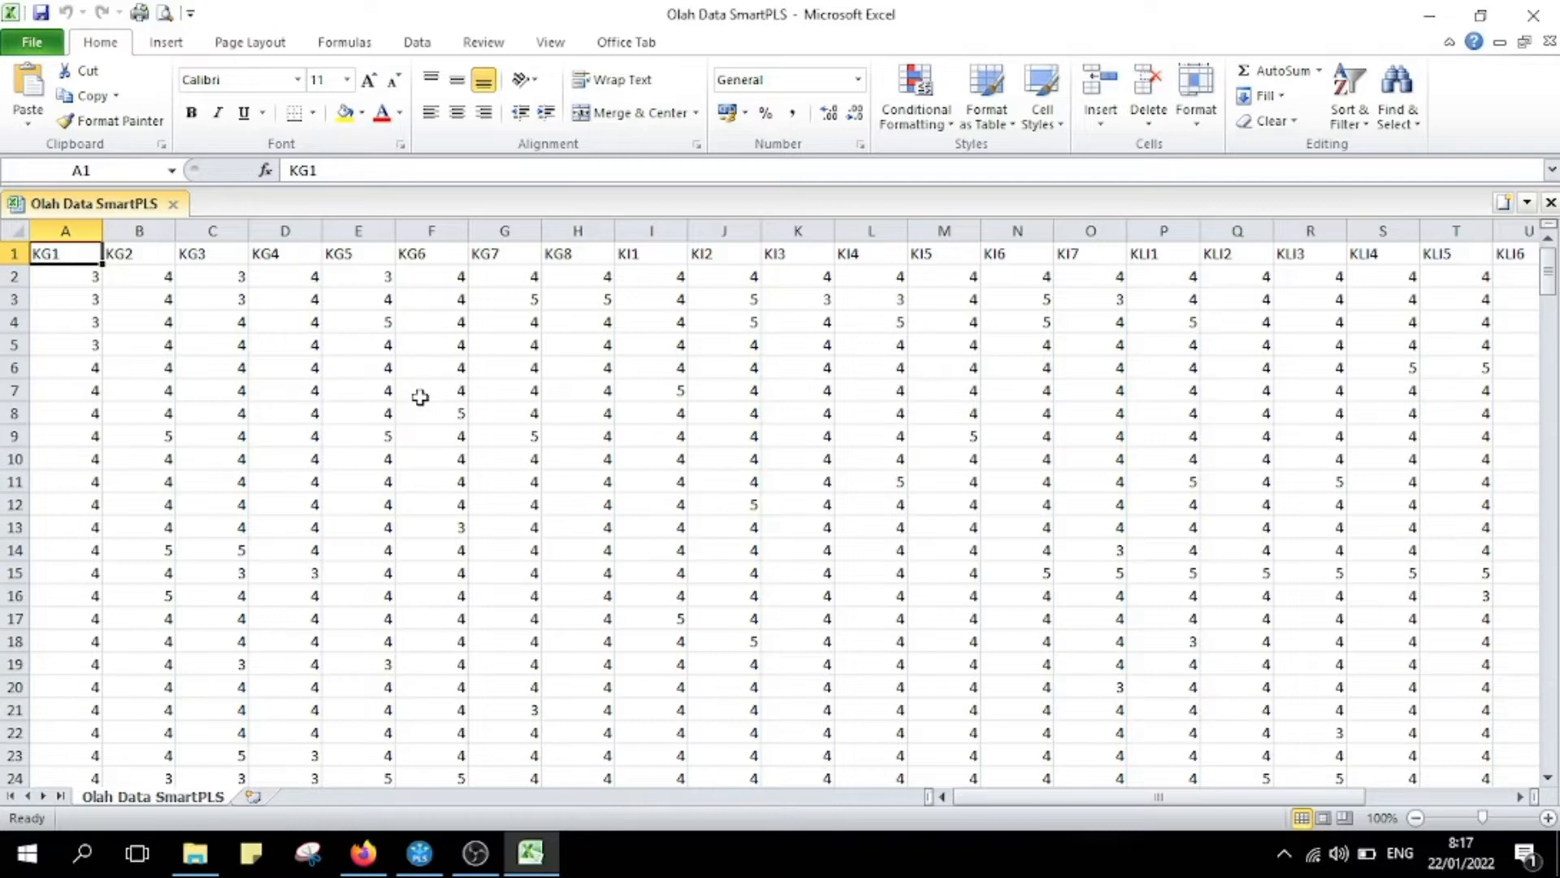
{"action": "left_click", "coordinate": [59, 279]}
{"action": "left_click", "coordinate": [50, 254]}
{"action": "left_click", "coordinate": [583, 253]}
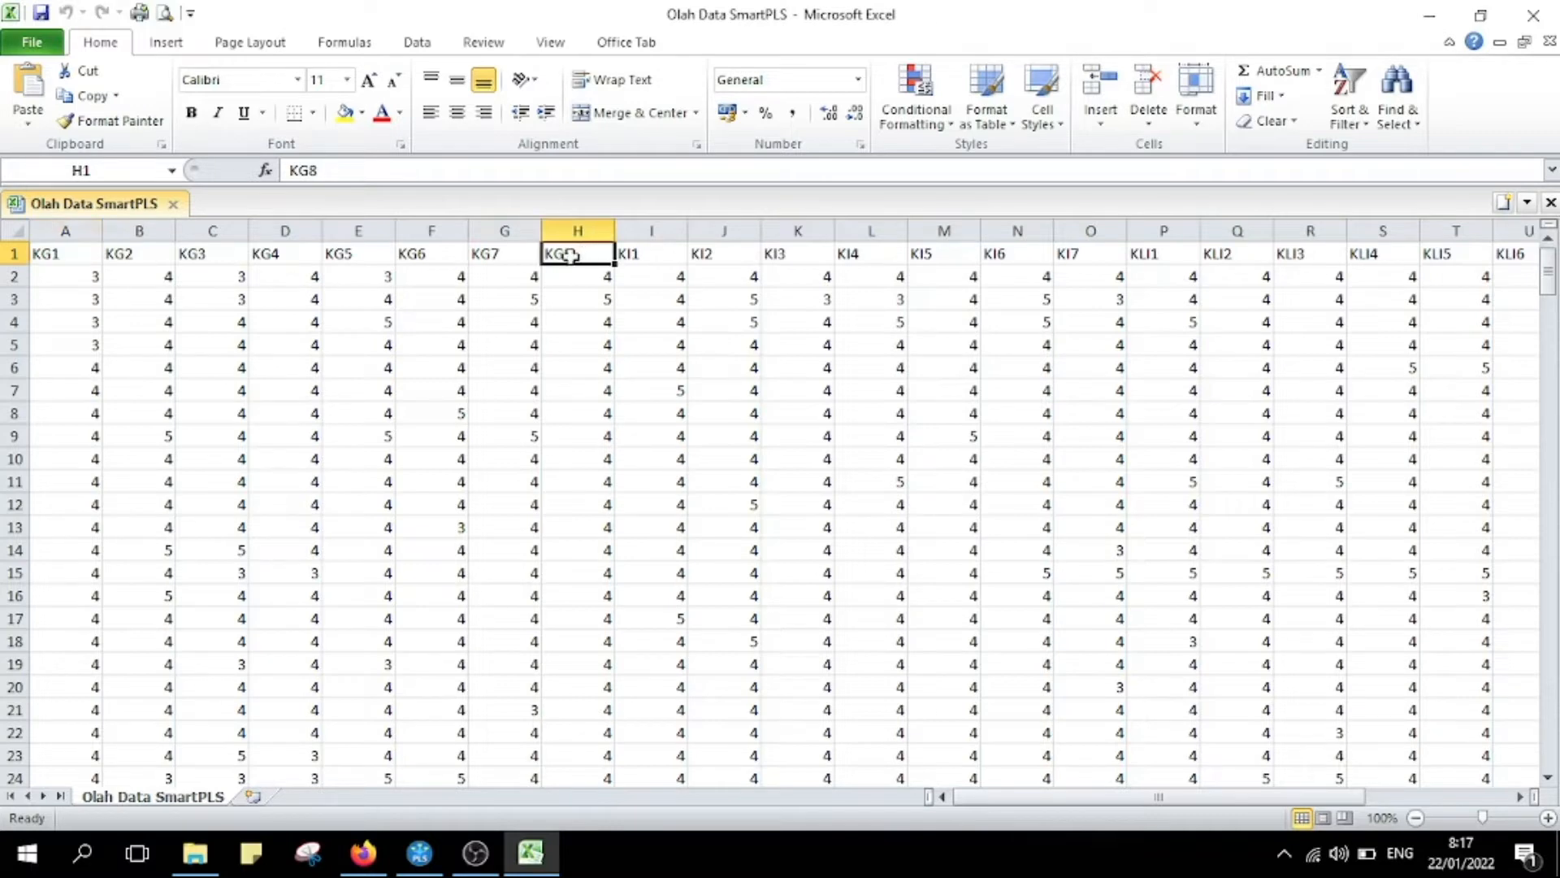
{"action": "scroll", "coordinate": [327, 464], "scroll_direction": "down", "scroll_amount": 2}
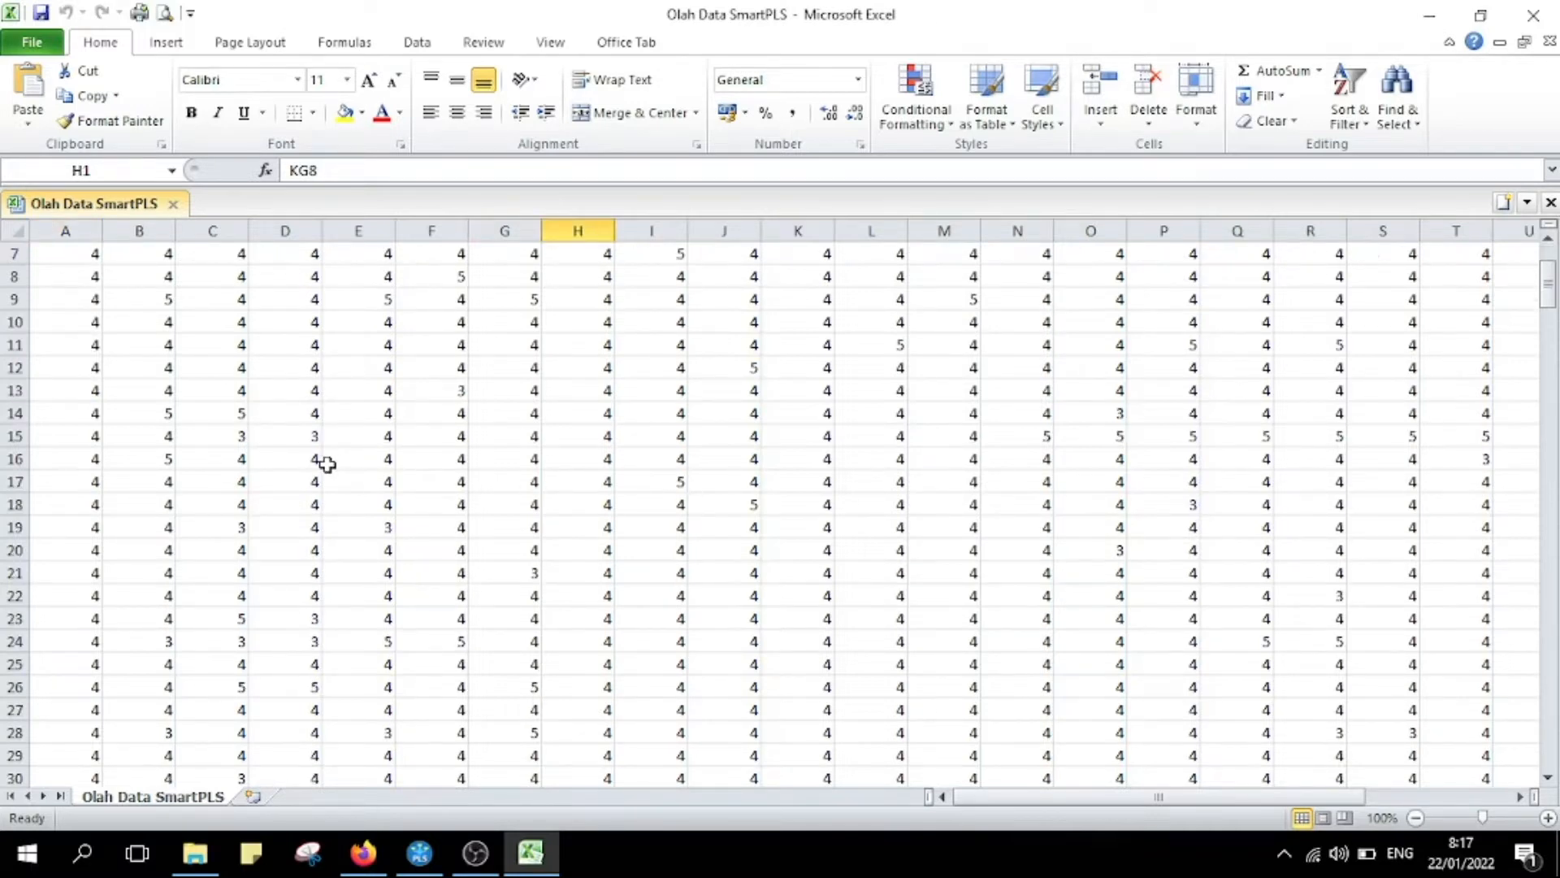
{"action": "scroll", "coordinate": [321, 451], "scroll_direction": "up", "scroll_amount": 2}
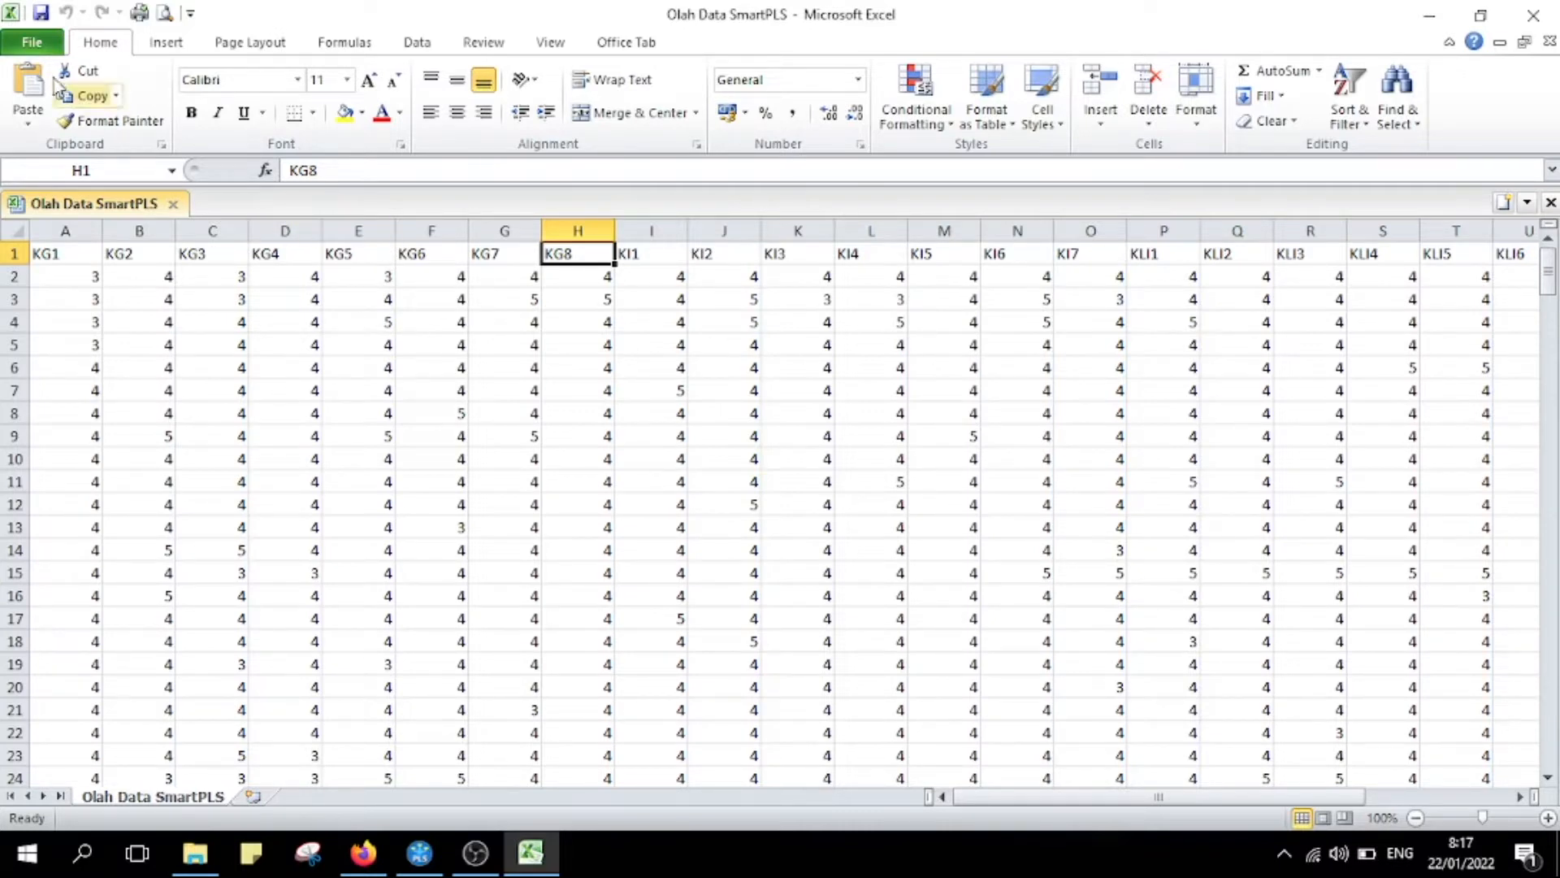
- Save the workbook as Olah Data SmartPLS in CSV (Comma delimited) format in the PAPERS folder, replacing the existing file and keeping that format
{"action": "left_click", "coordinate": [33, 42]}
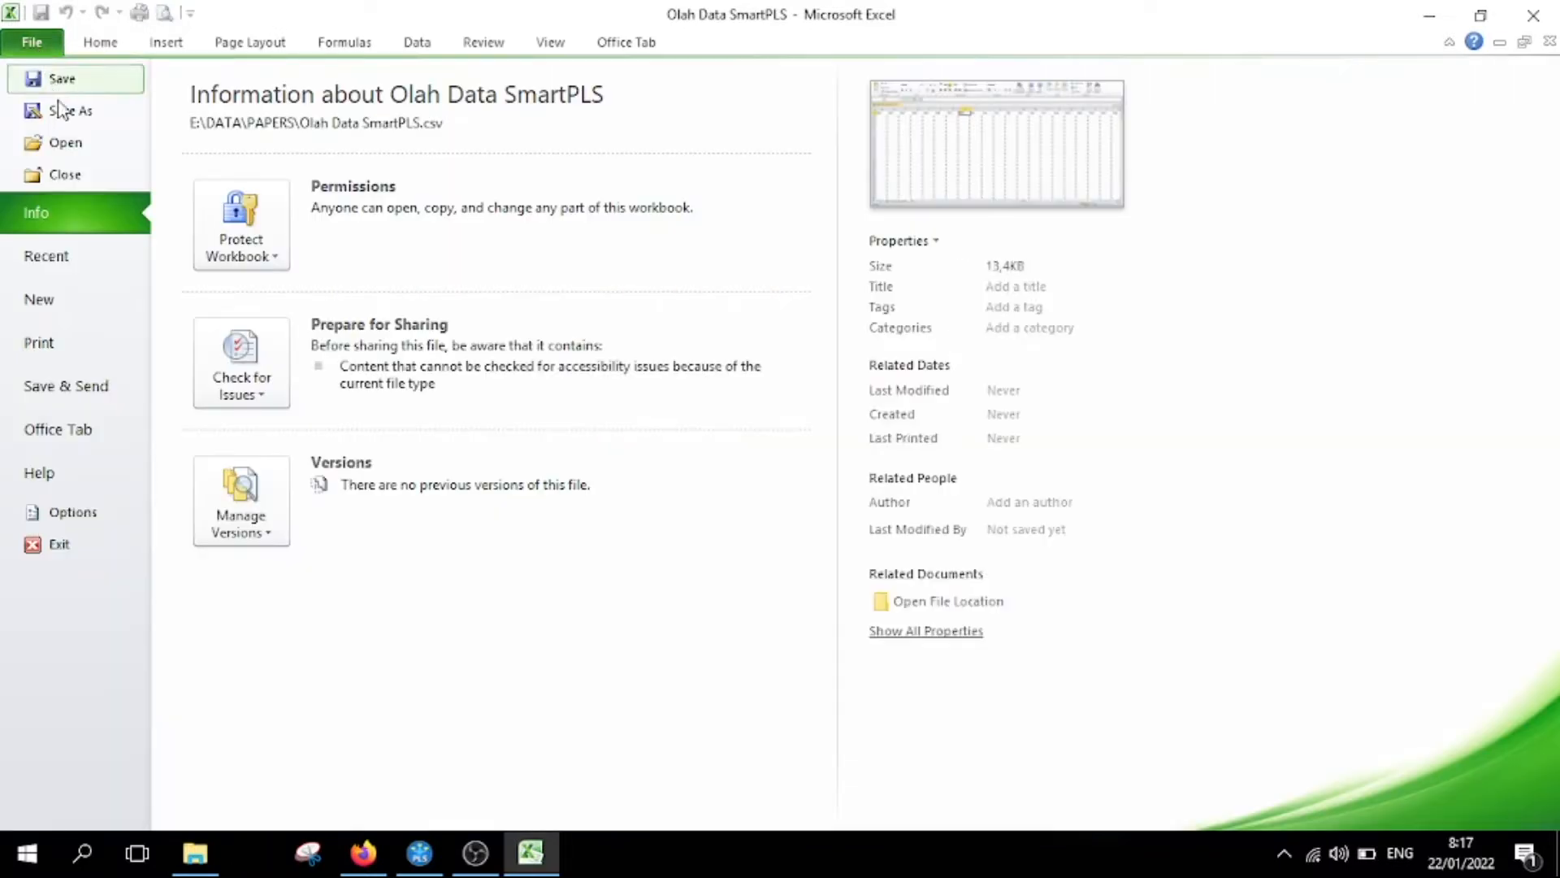
{"action": "key", "text": "Escape"}
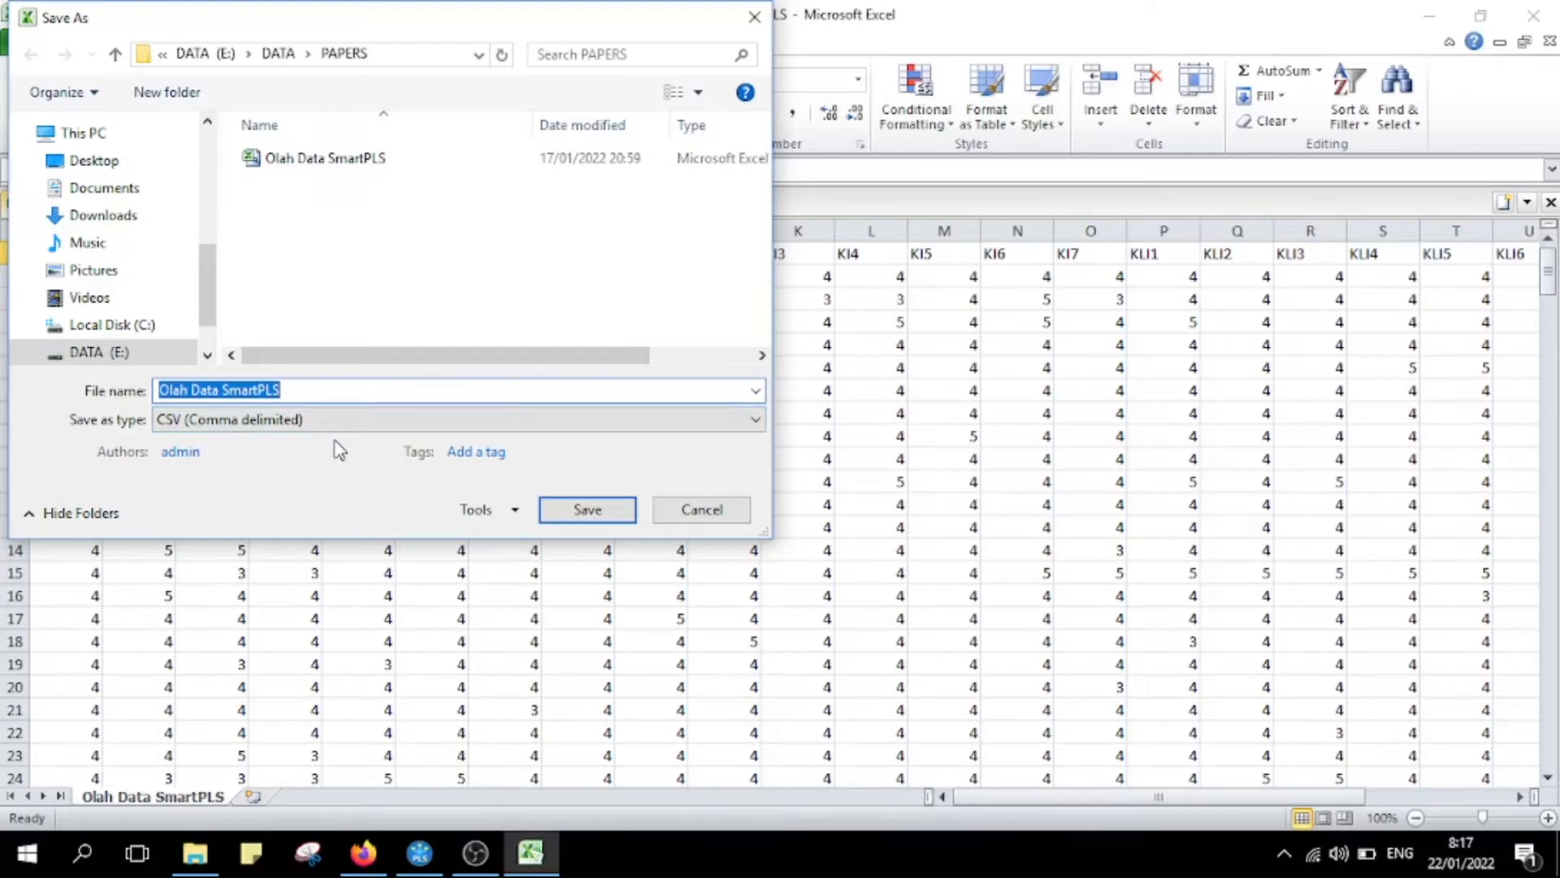
{"action": "left_click", "coordinate": [254, 421]}
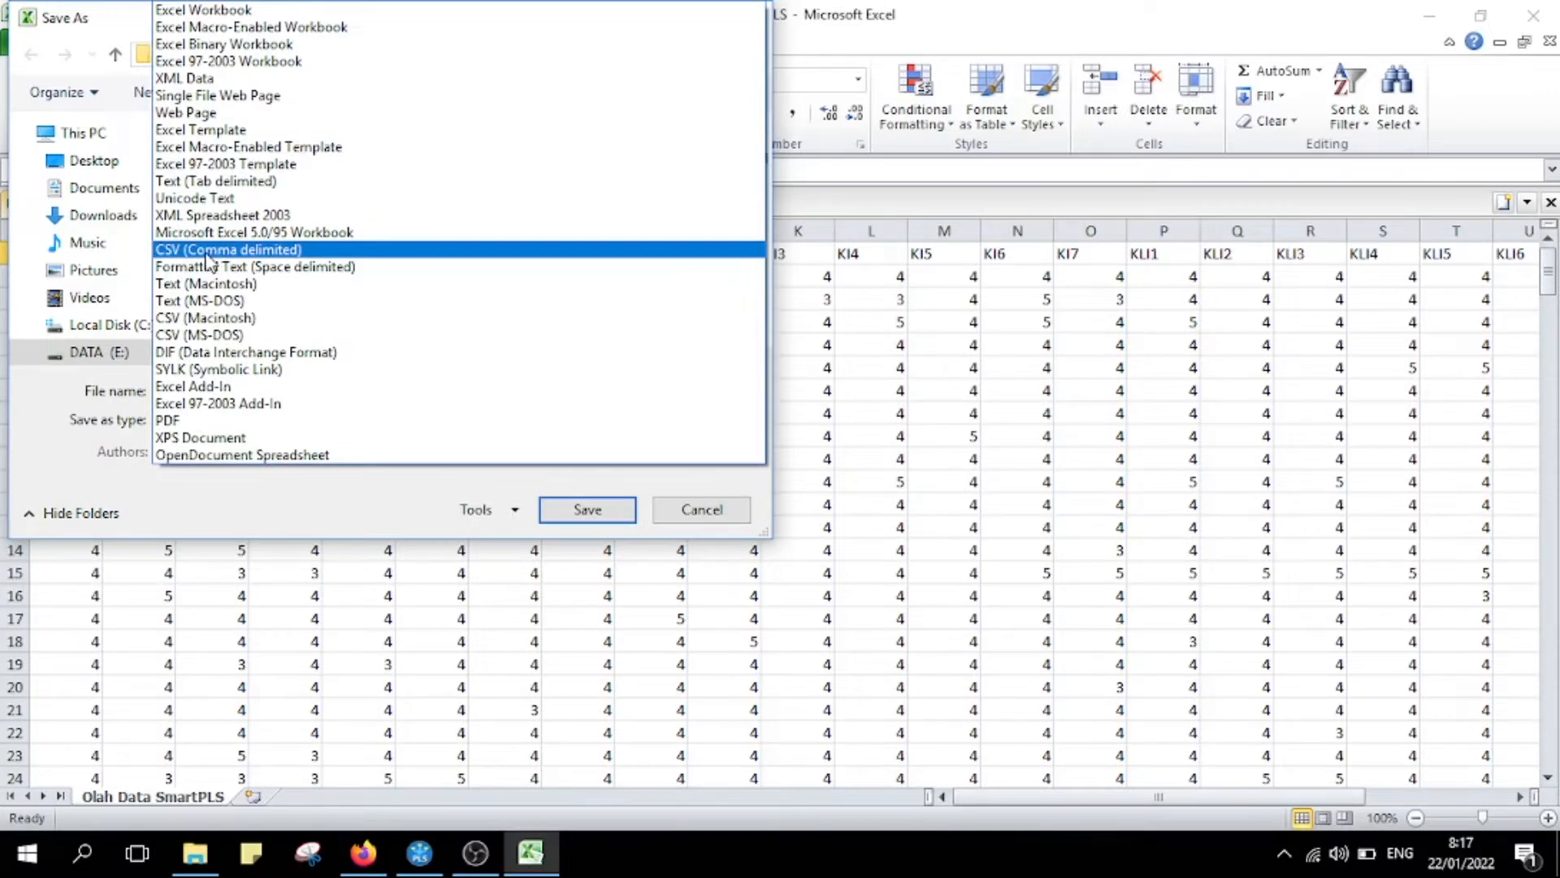
{"action": "left_click", "coordinate": [208, 252]}
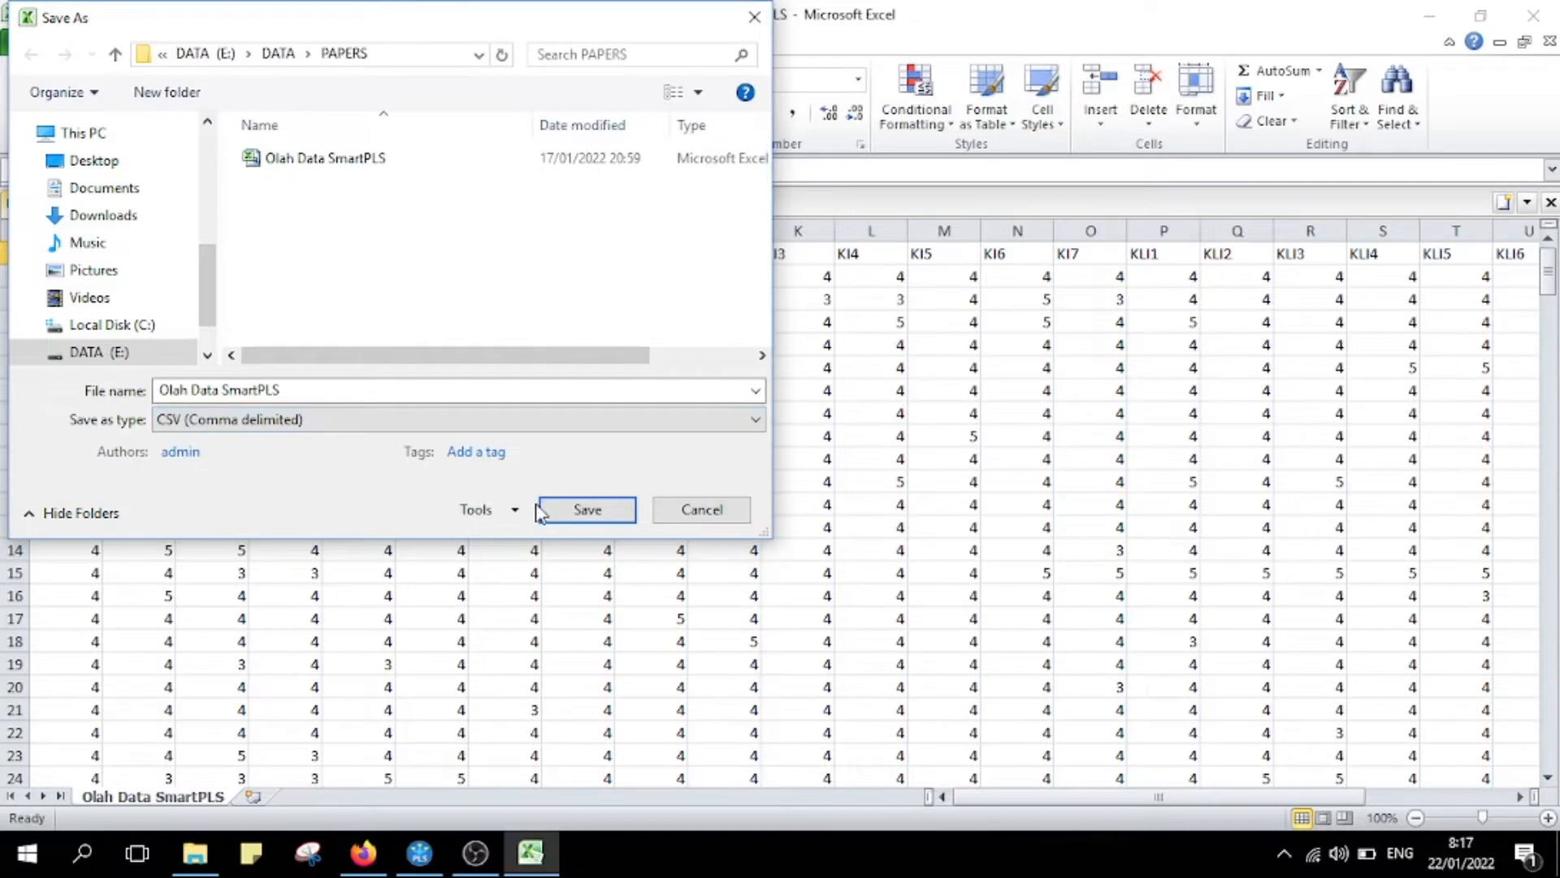
{"action": "left_click", "coordinate": [588, 511]}
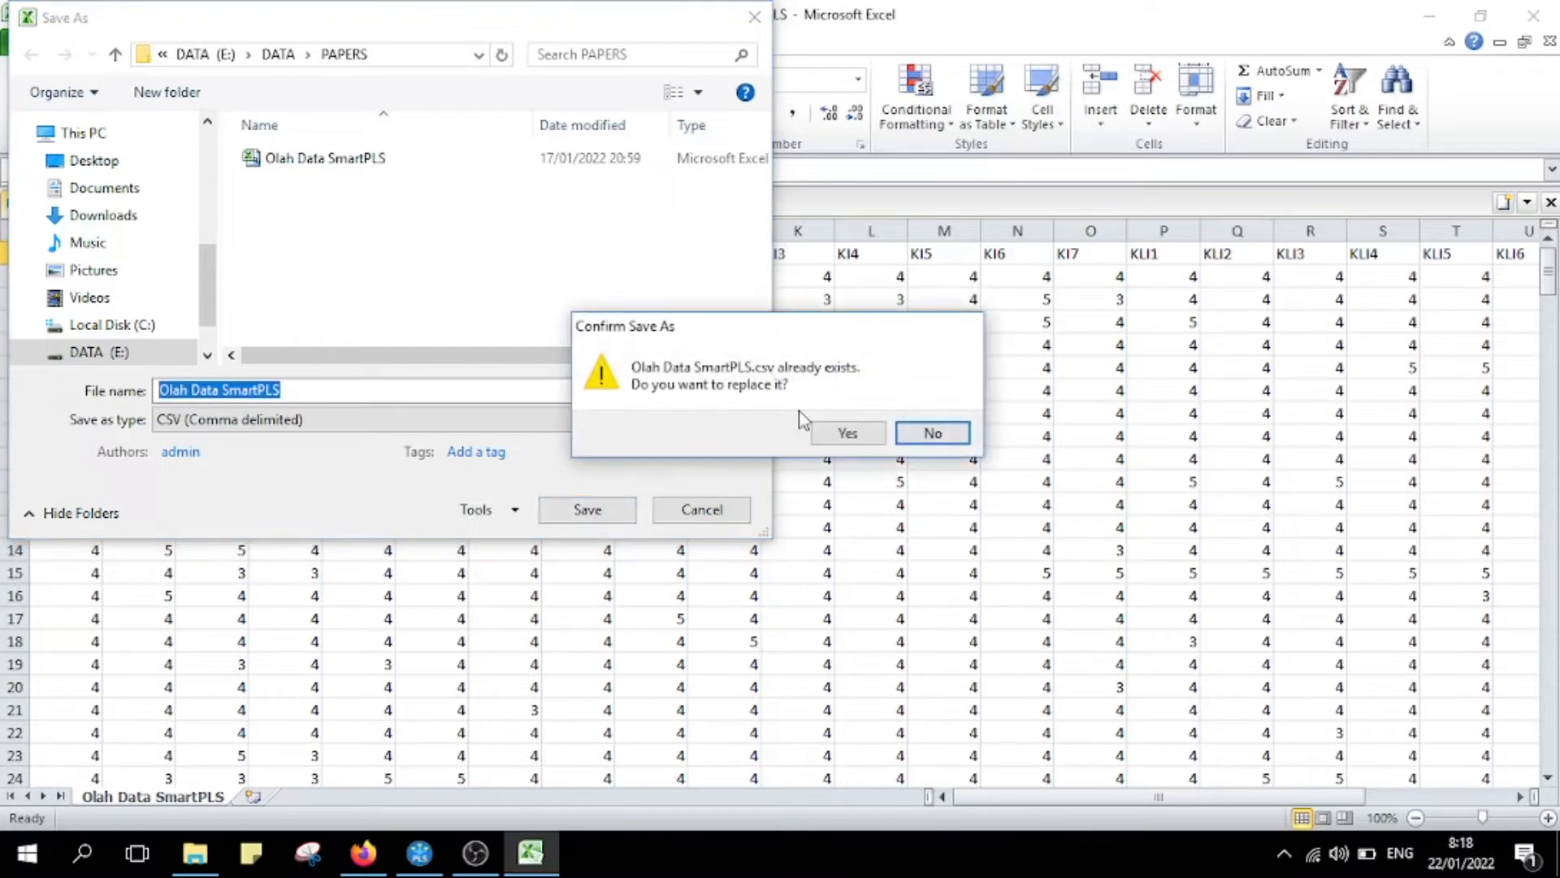
{"action": "left_click", "coordinate": [845, 433]}
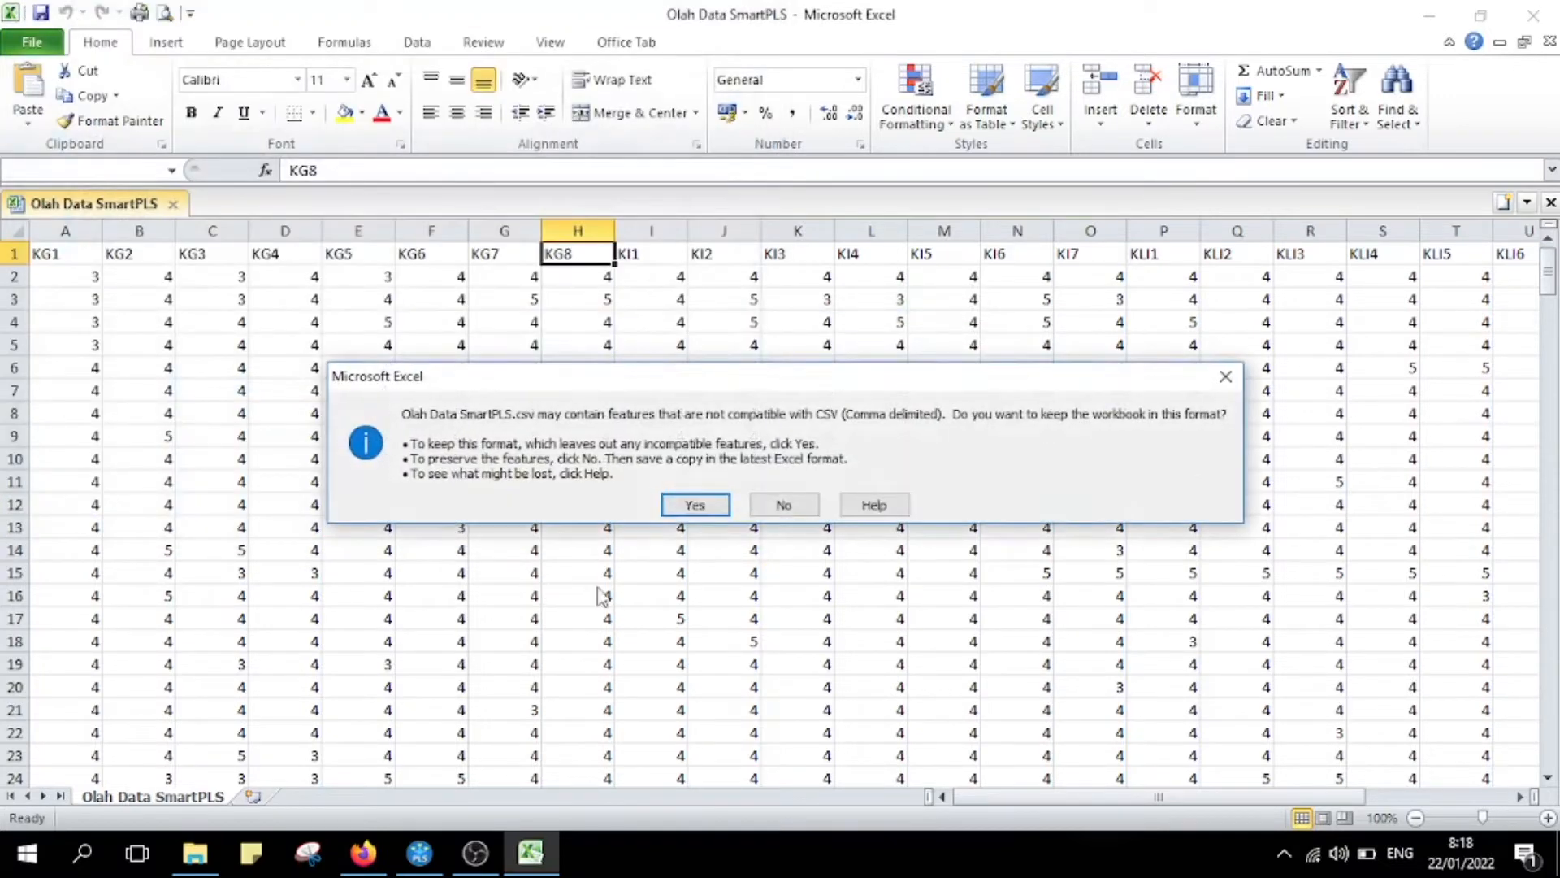
{"action": "left_click", "coordinate": [694, 506]}
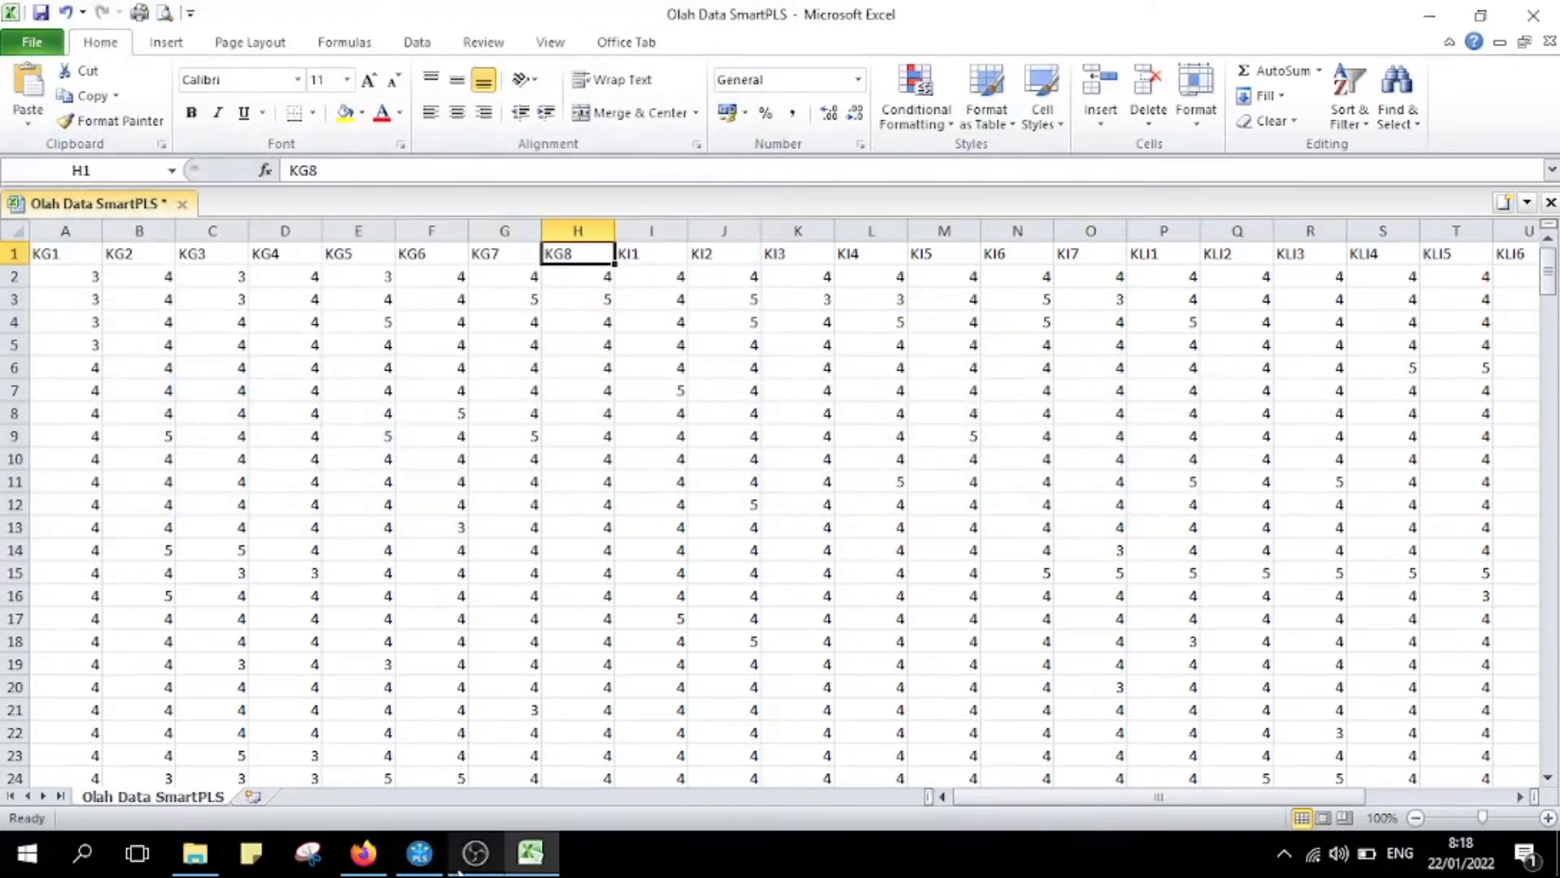
- Return to SmartPLS and import the Olah Data SmartPLS data file into the WEBSITE project under the name Olah Data SmartPLS
{"action": "left_click", "coordinate": [418, 853]}
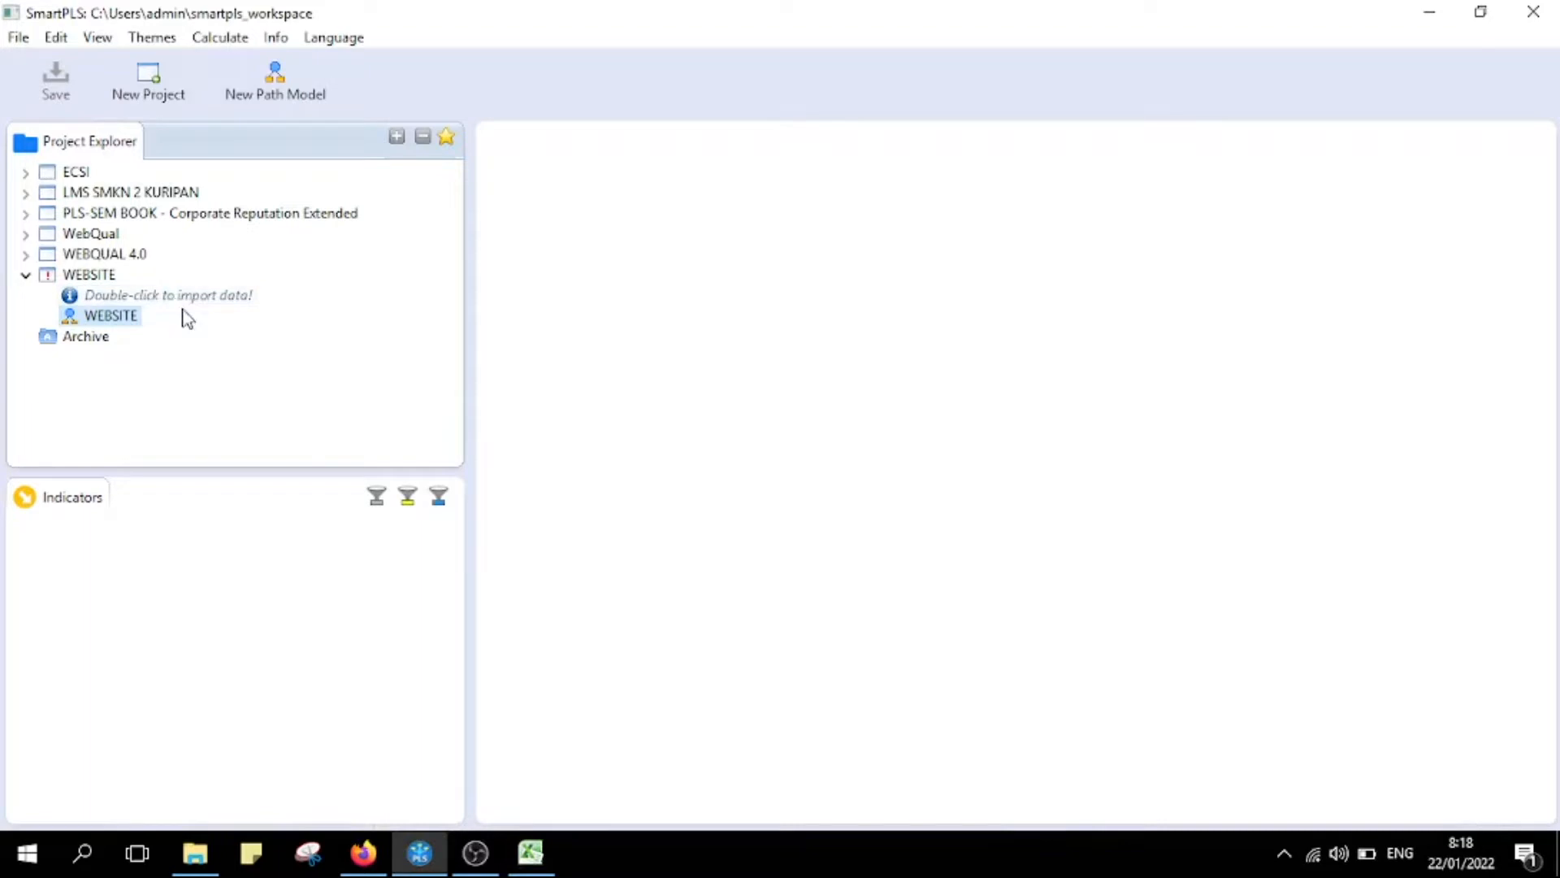
{"action": "left_click", "coordinate": [160, 296]}
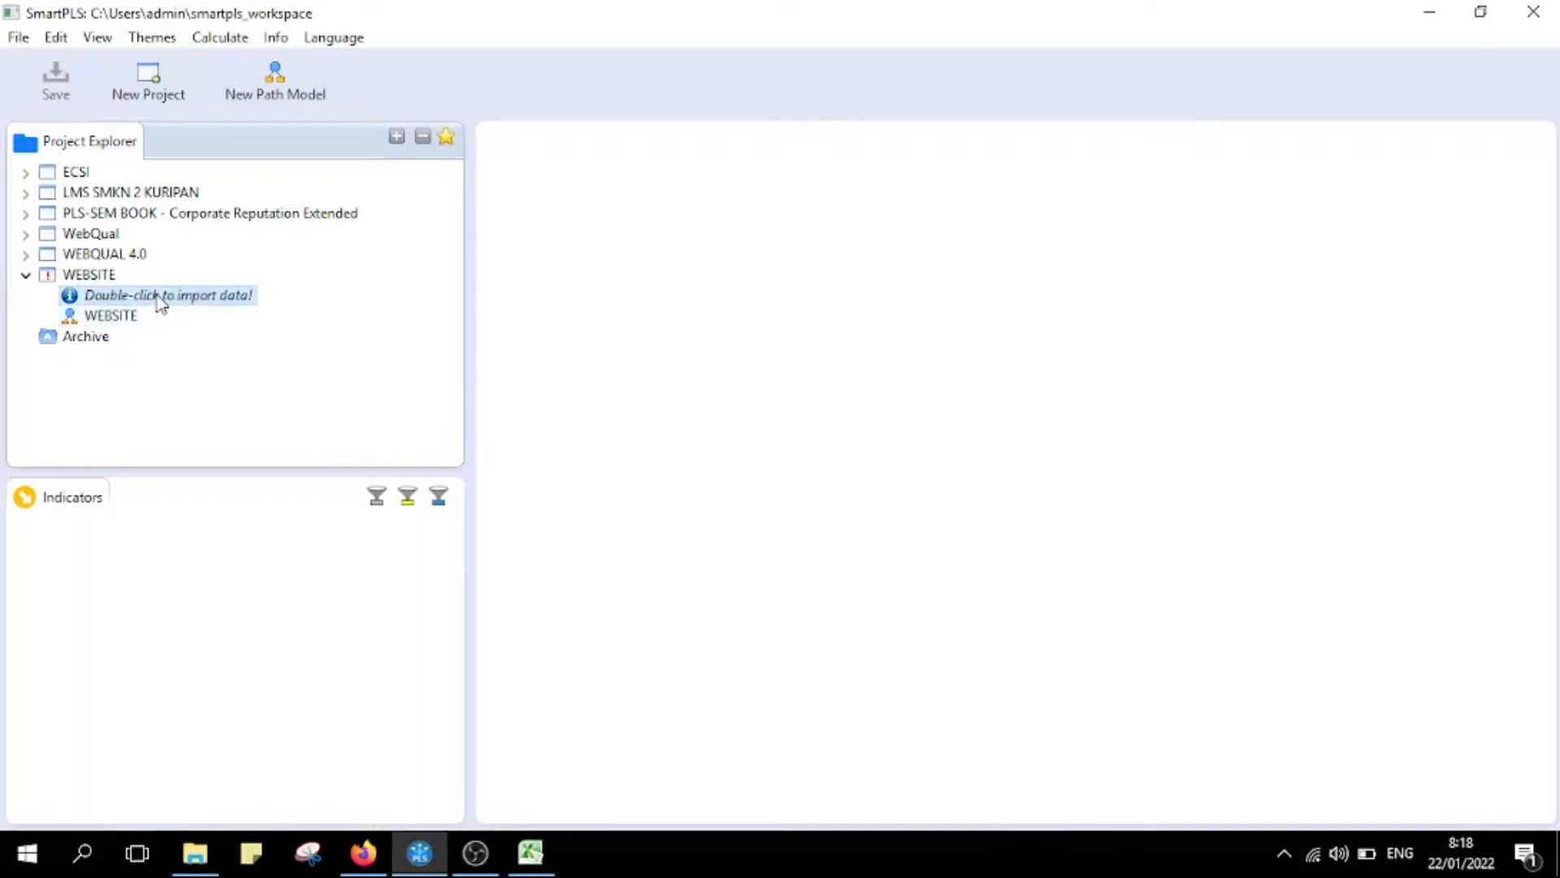
{"action": "double_click", "coordinate": [159, 297]}
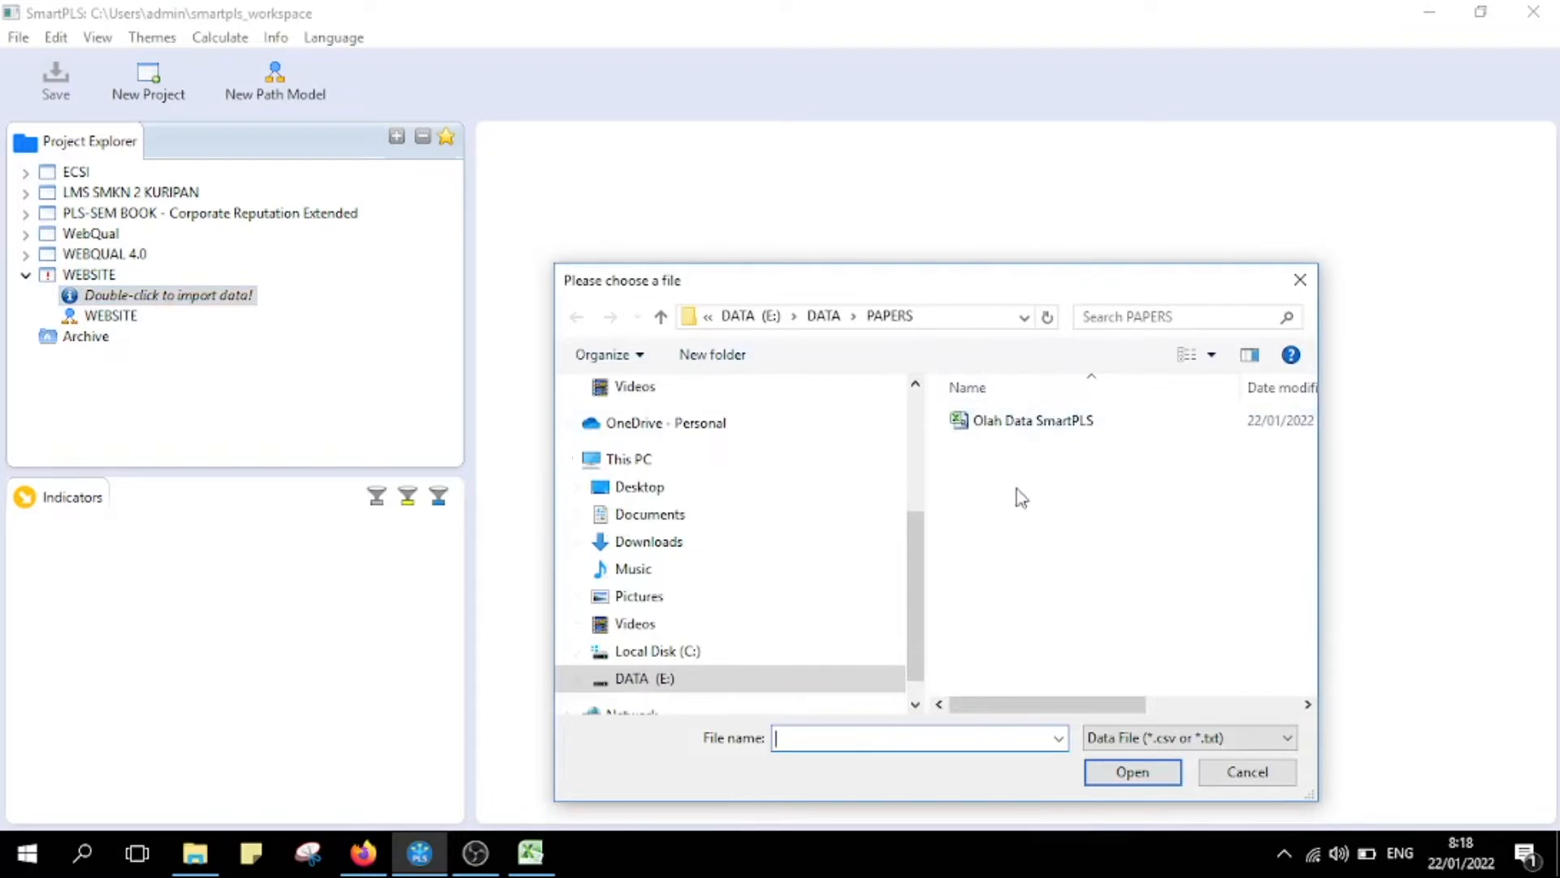
{"action": "left_click", "coordinate": [1028, 430]}
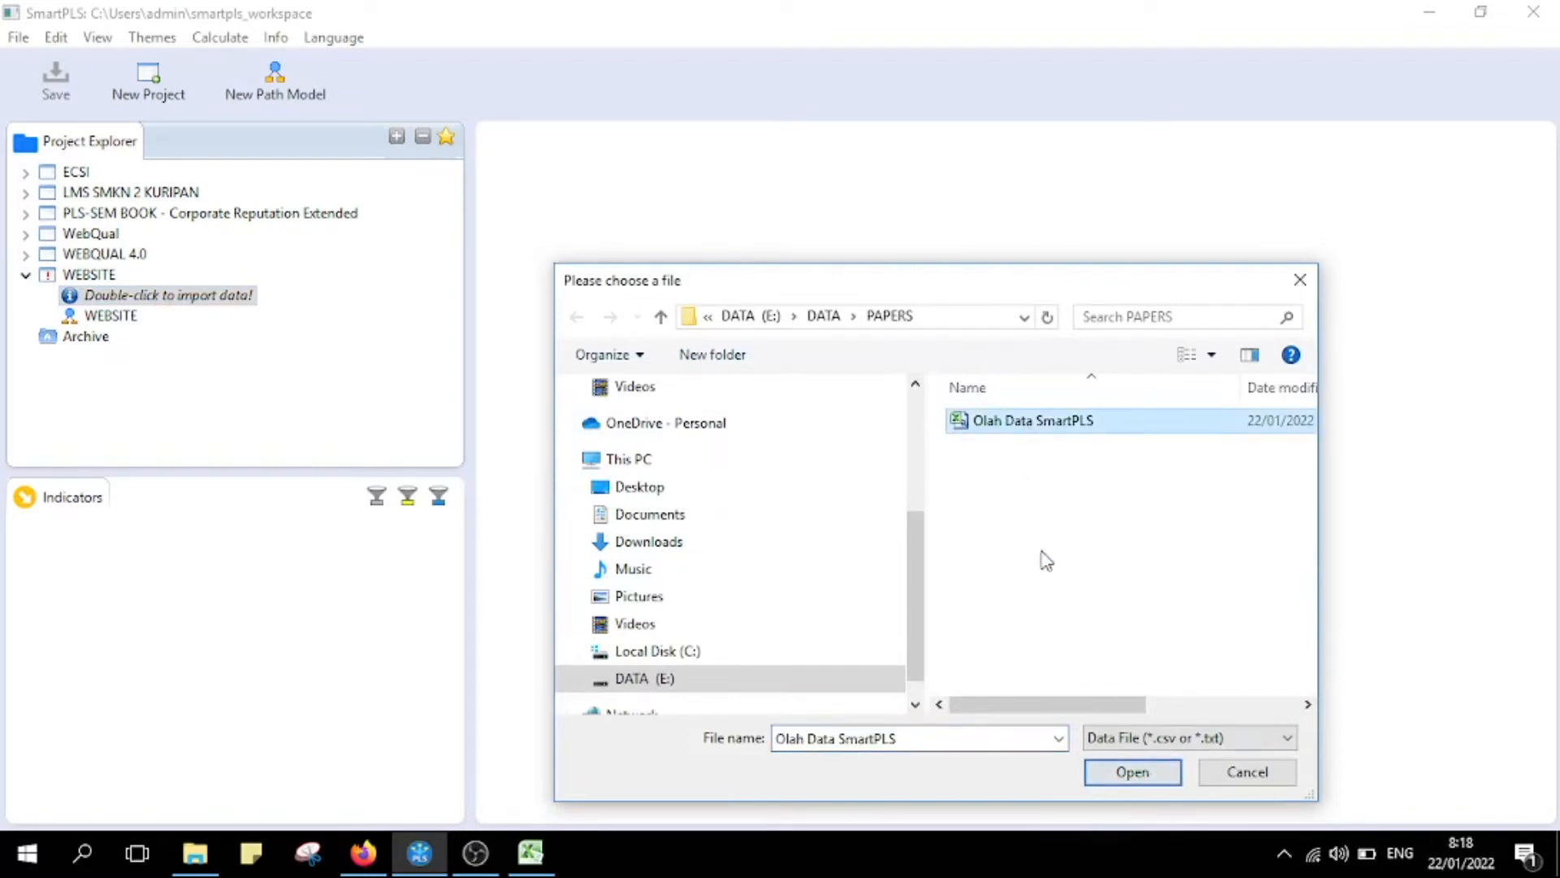
{"action": "left_click", "coordinate": [1132, 779]}
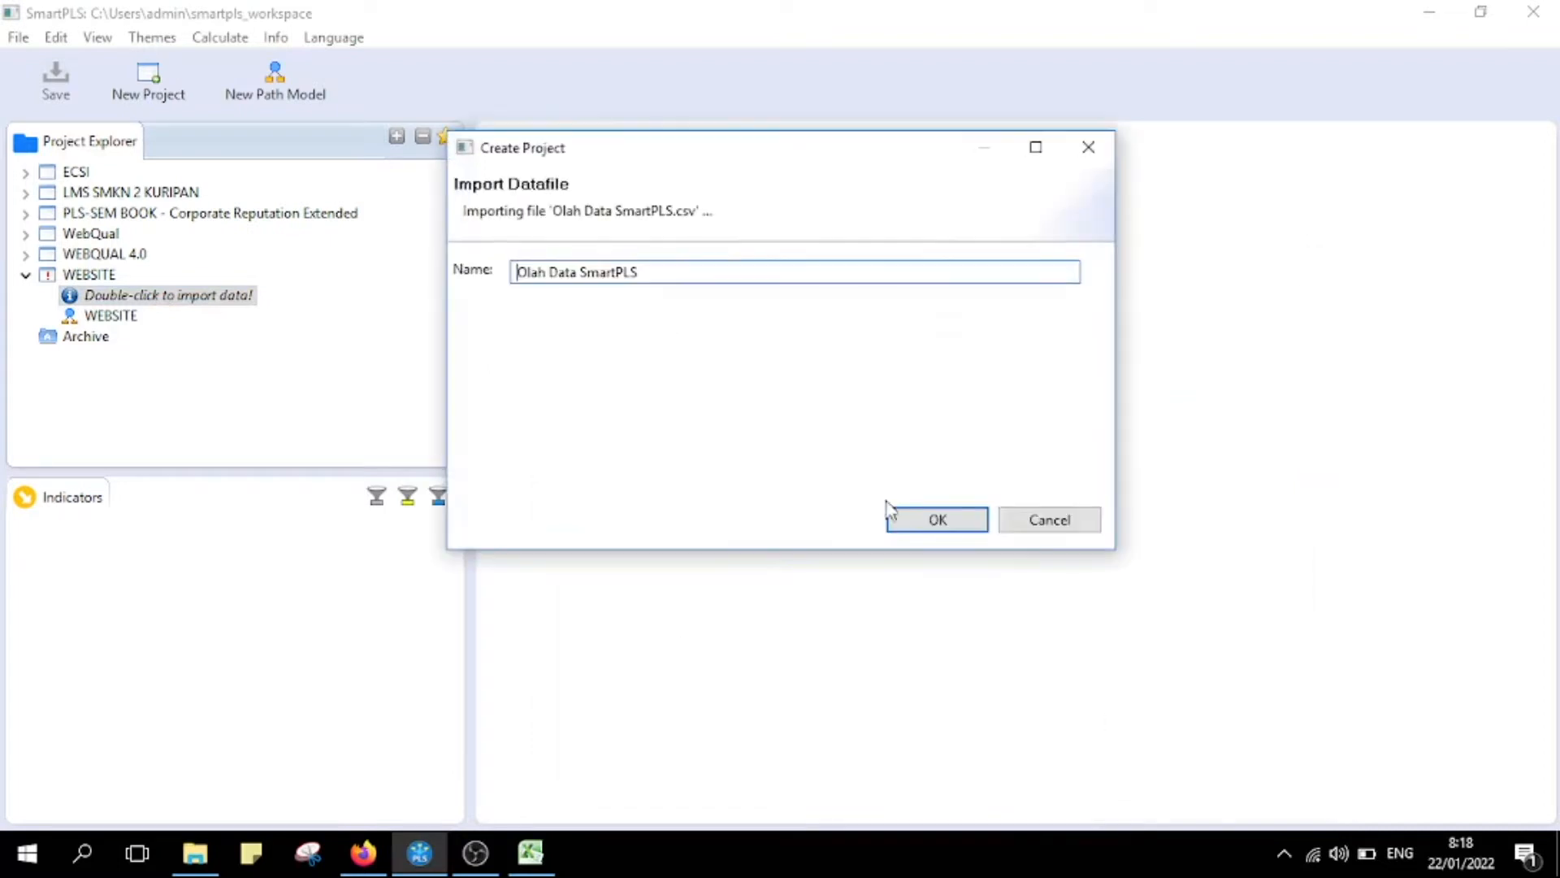
{"action": "left_click", "coordinate": [937, 520]}
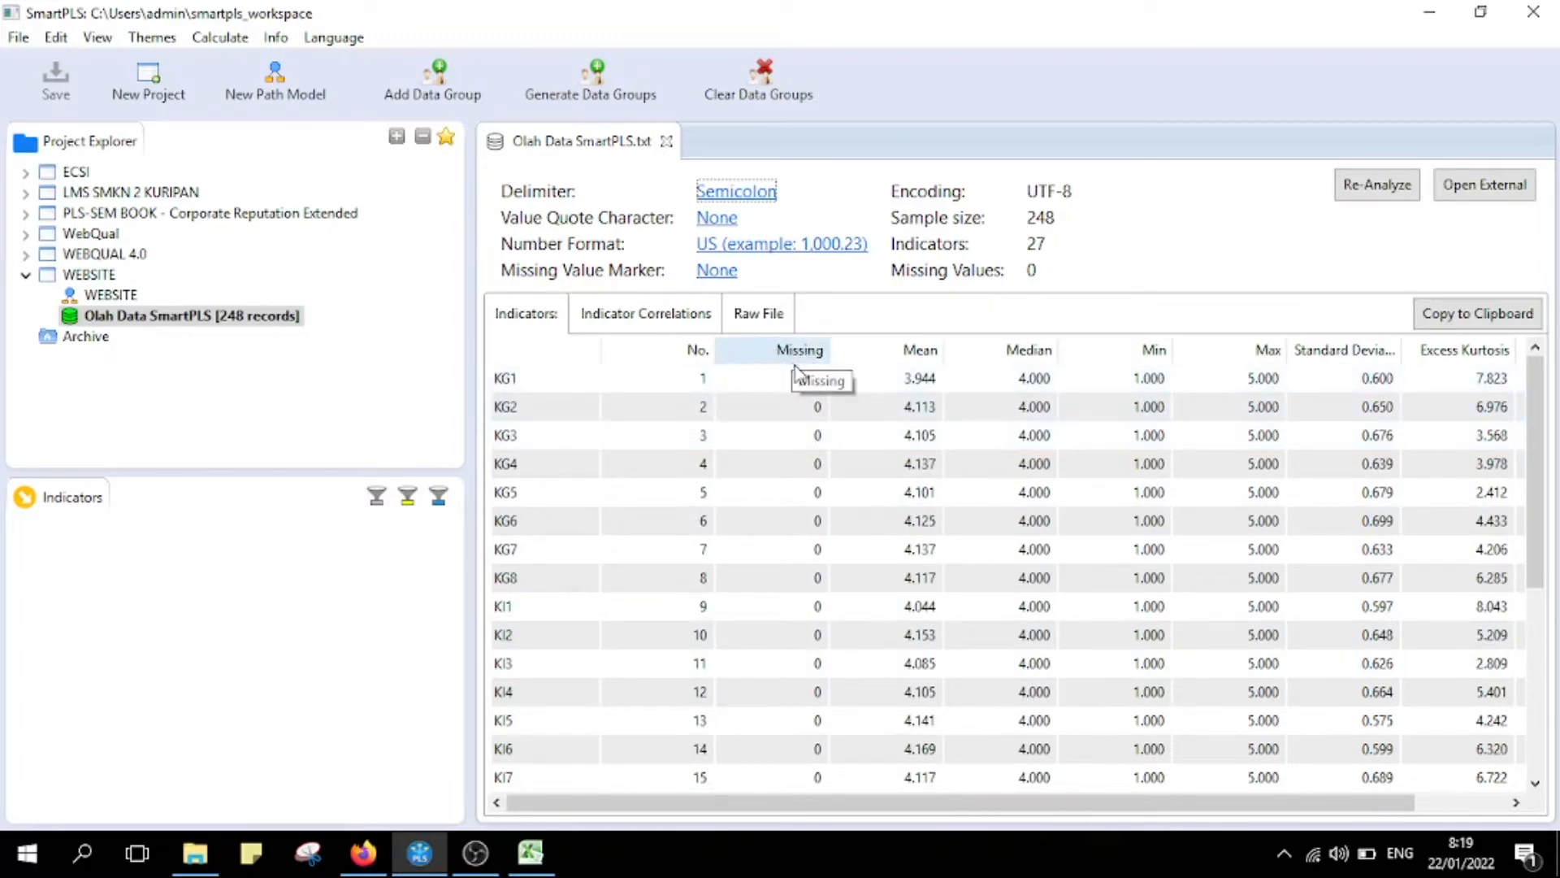
- Change the interface language to Indonesian and look through the statistics of all imported indicators
{"action": "left_click", "coordinate": [334, 39]}
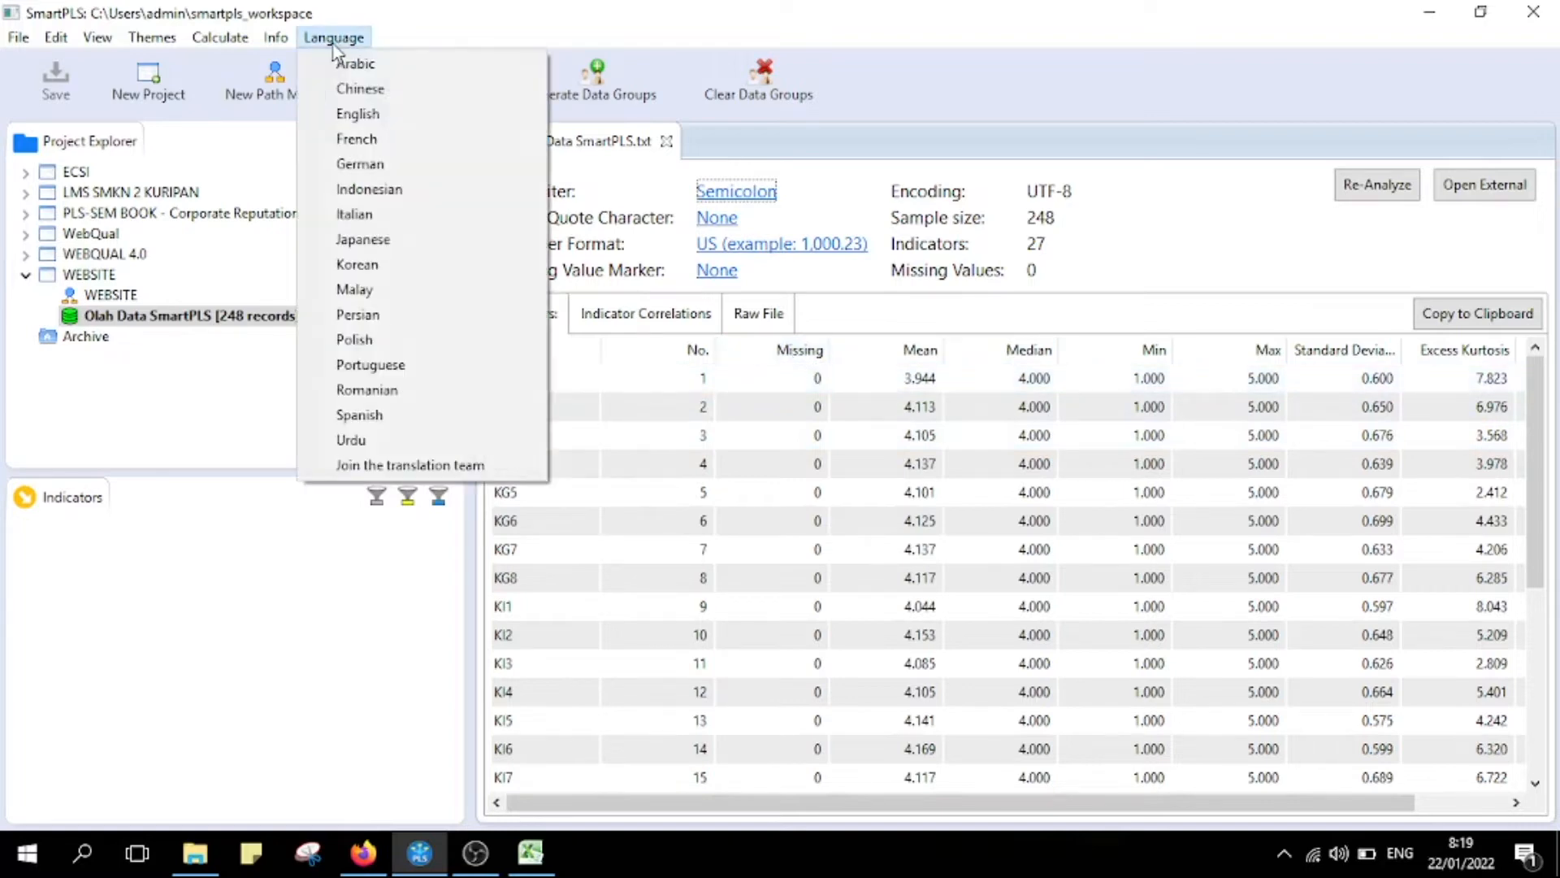
{"action": "left_click", "coordinate": [370, 189]}
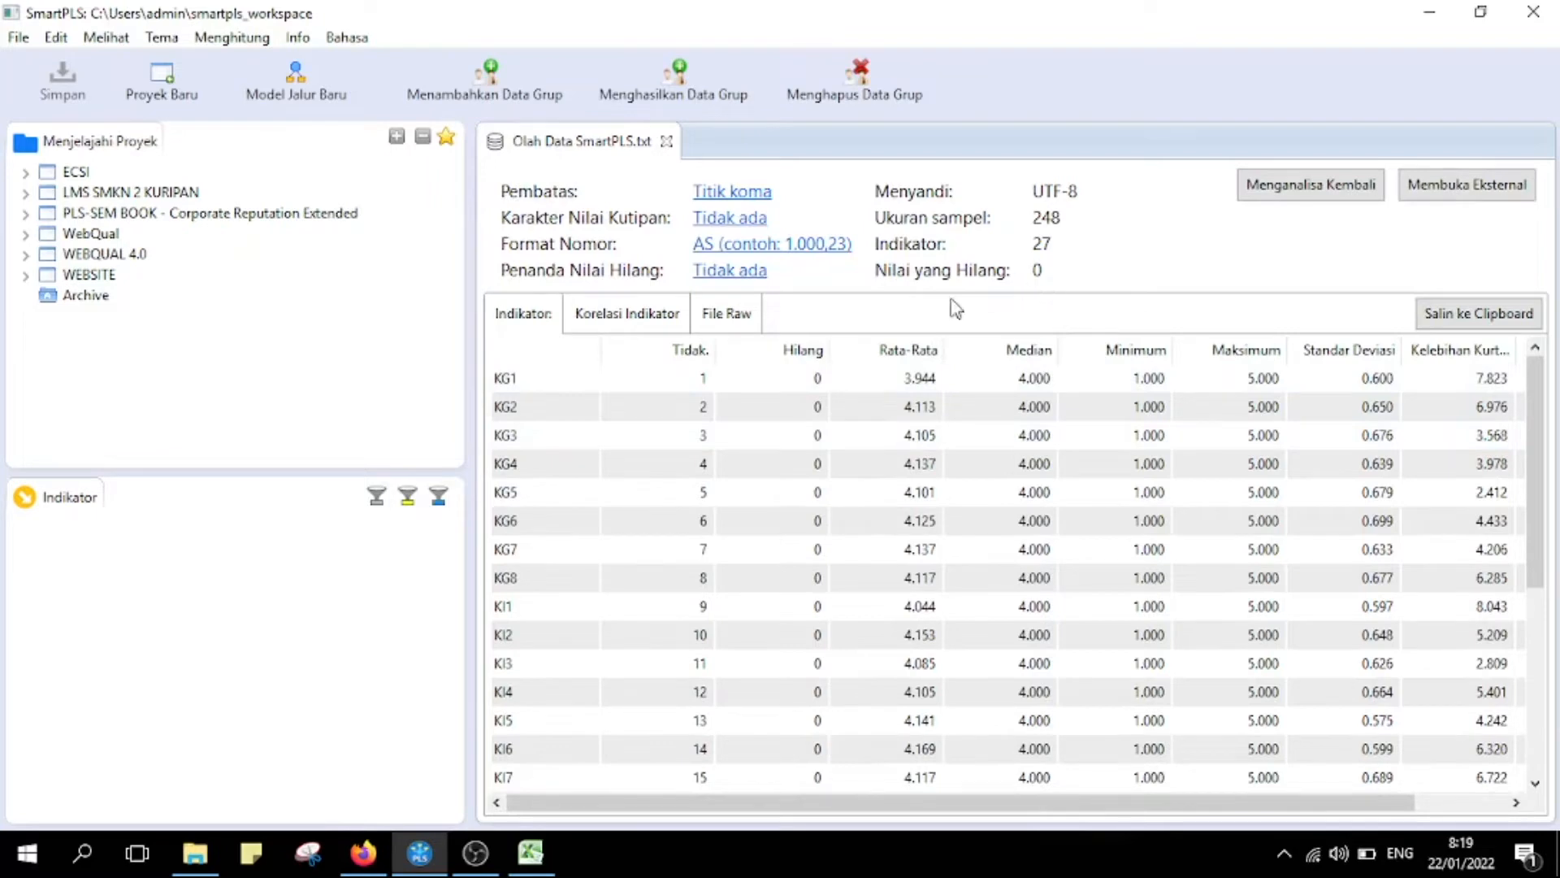
{"action": "scroll", "coordinate": [804, 524], "scroll_direction": "down", "scroll_amount": 4}
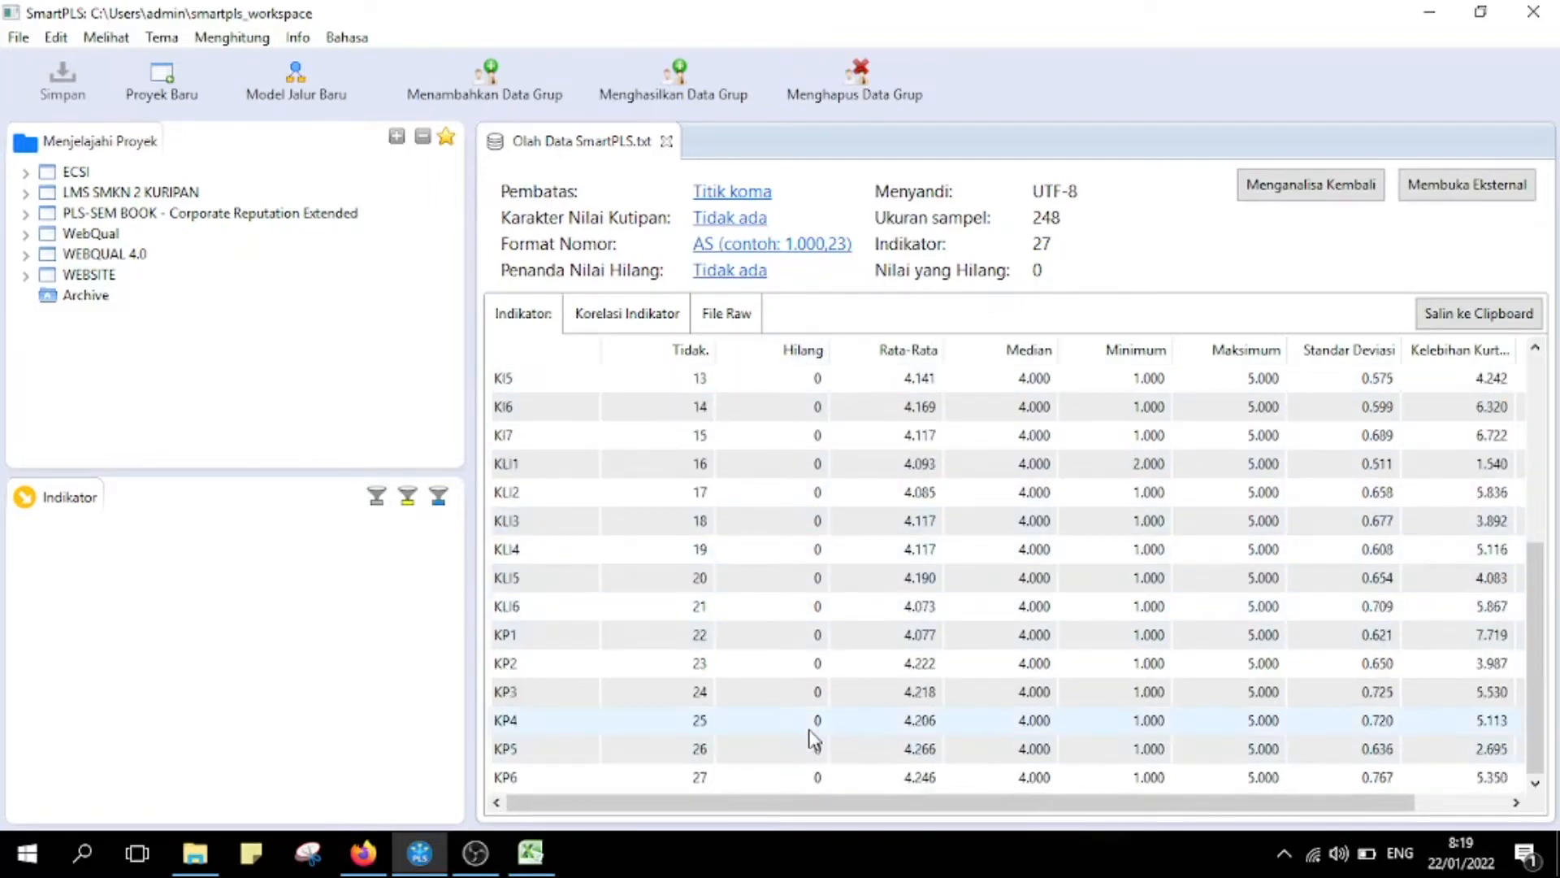
{"action": "scroll", "coordinate": [819, 543], "scroll_direction": "up", "scroll_amount": 4}
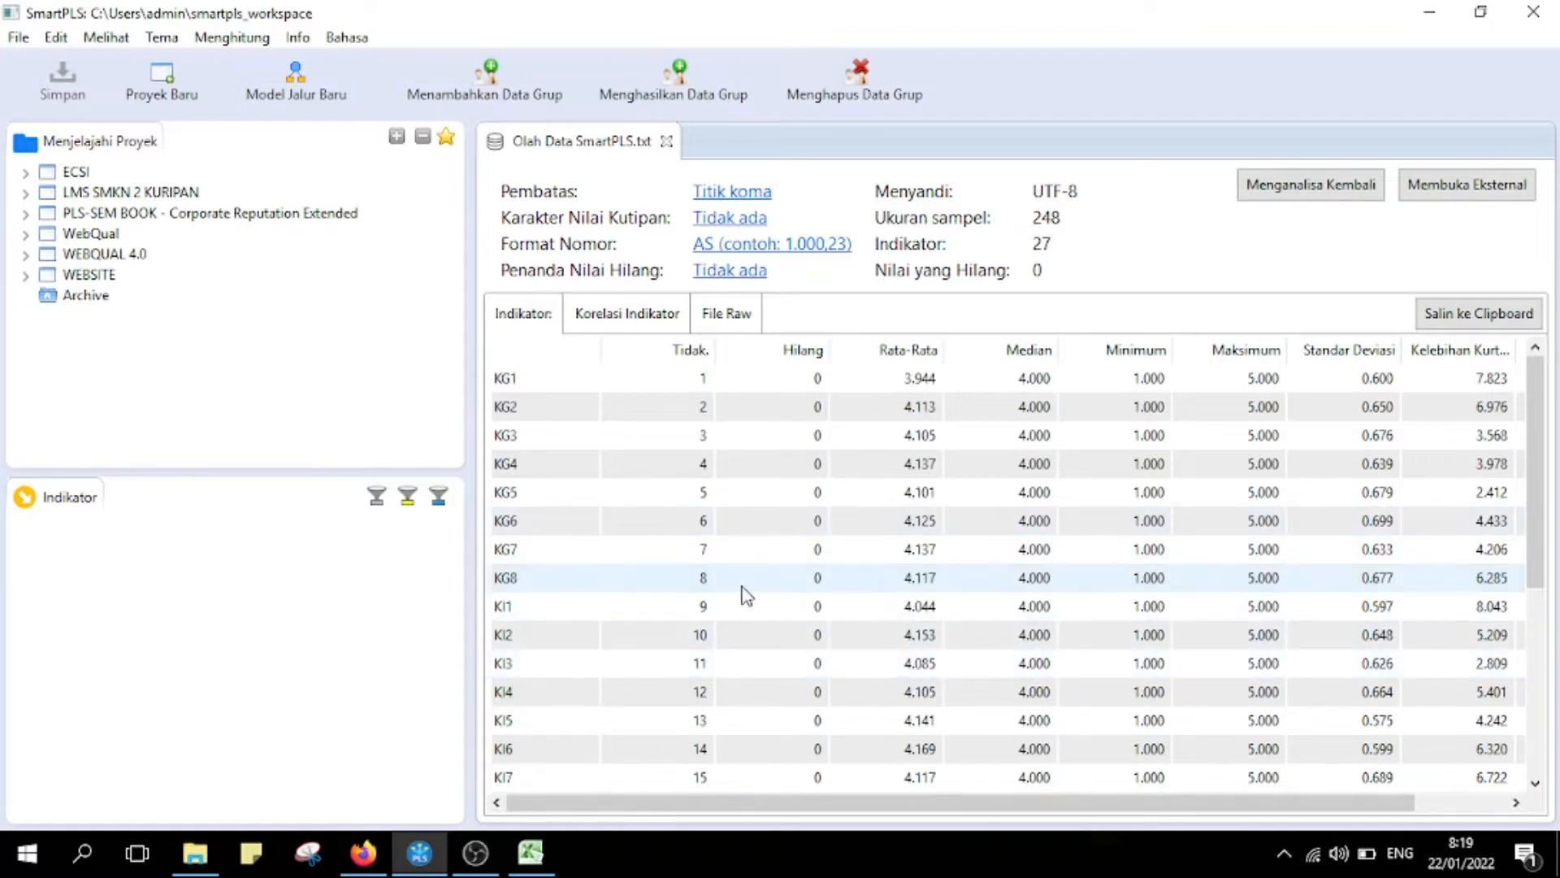
{"action": "scroll", "coordinate": [699, 607], "scroll_direction": "down", "scroll_amount": 5}
{"action": "scroll", "coordinate": [672, 609], "scroll_direction": "up", "scroll_amount": 5}
- Expand the WEBSITE project and open its WEBSITE path model for editing
{"action": "left_click", "coordinate": [25, 275]}
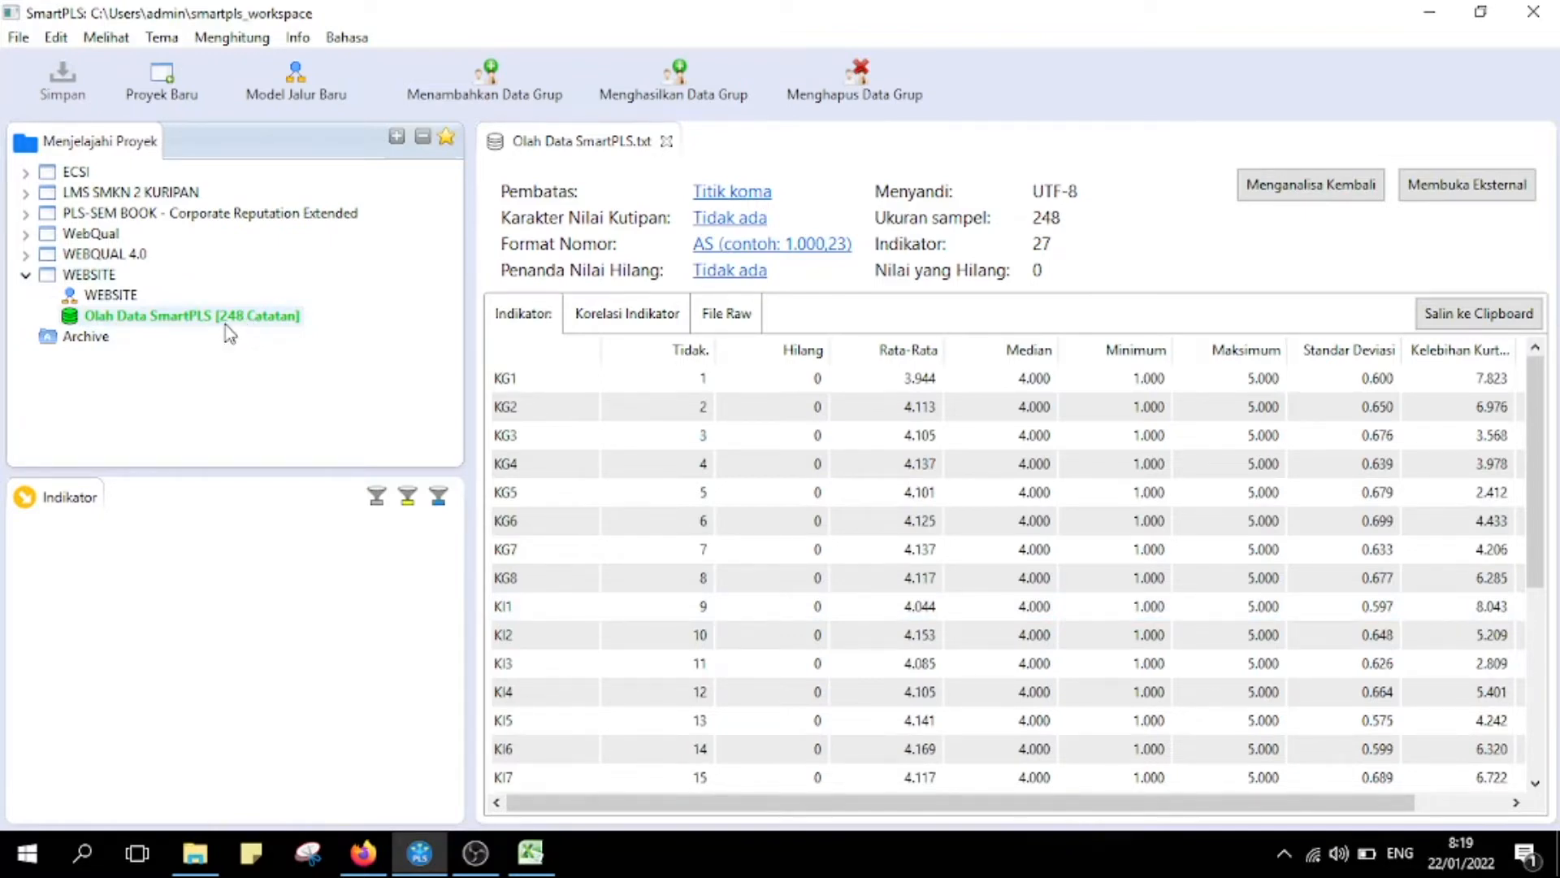
{"action": "left_click", "coordinate": [120, 306]}
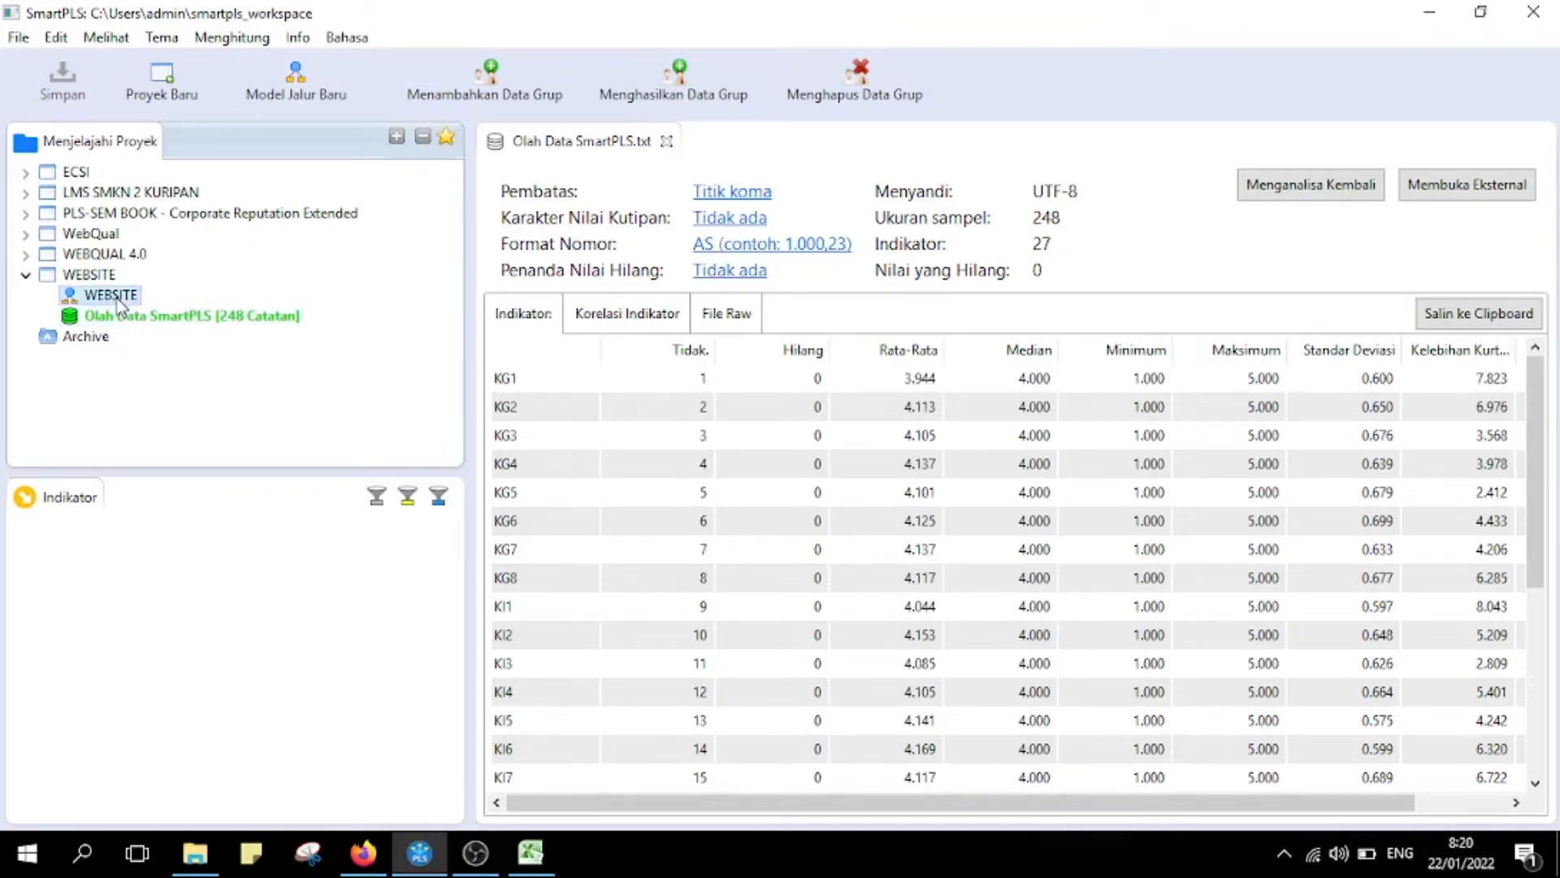
{"action": "double_click", "coordinate": [116, 299]}
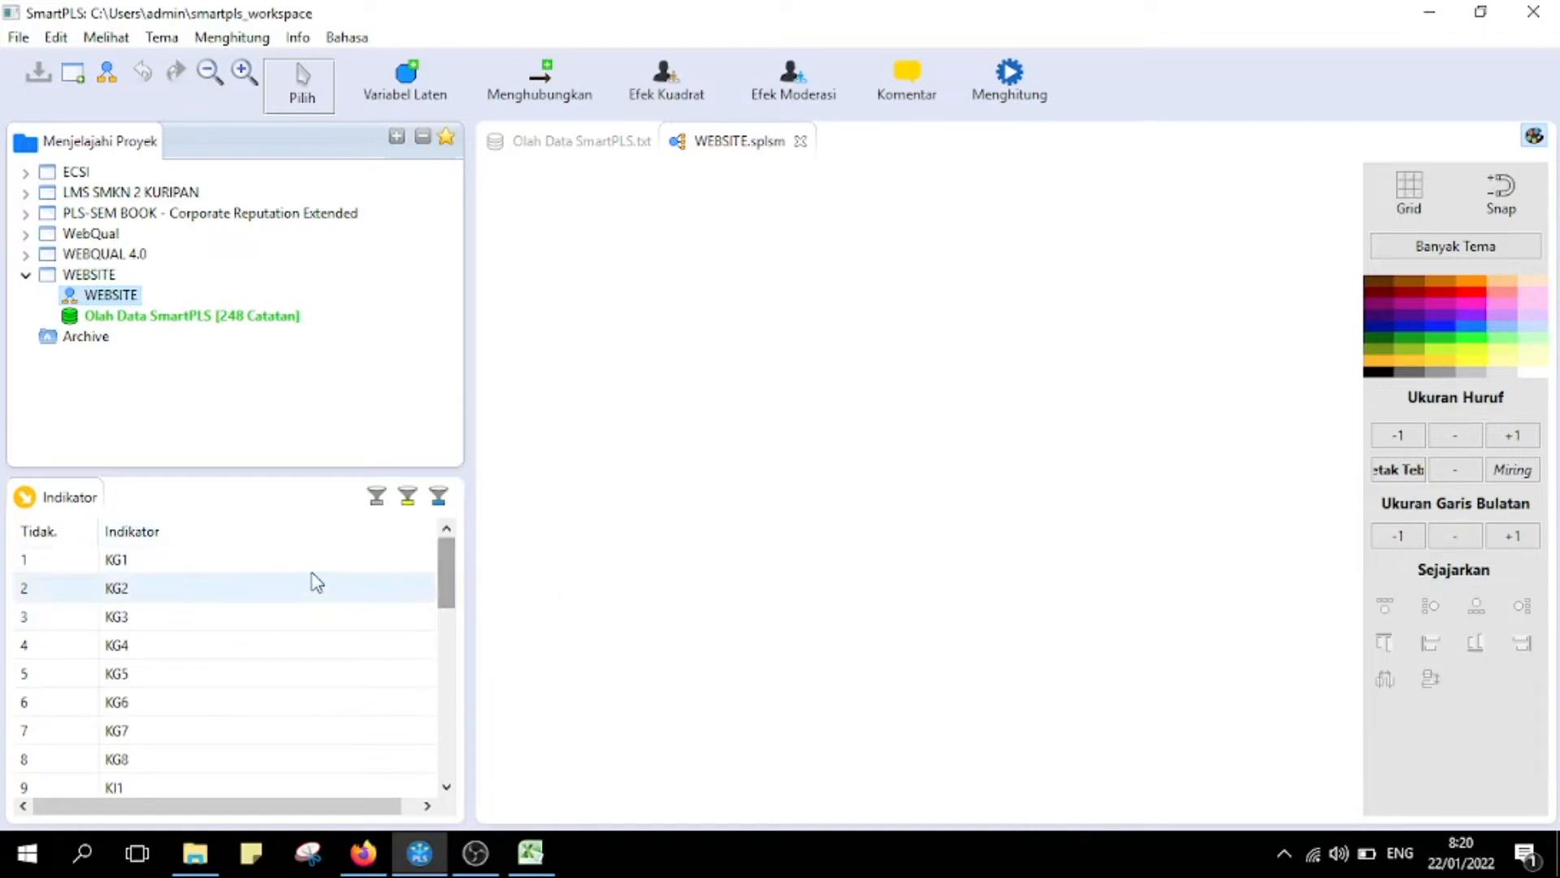
- Place indicators KG1 through KG8 together on the model canvas as one new latent variable
{"action": "left_click", "coordinate": [144, 567]}
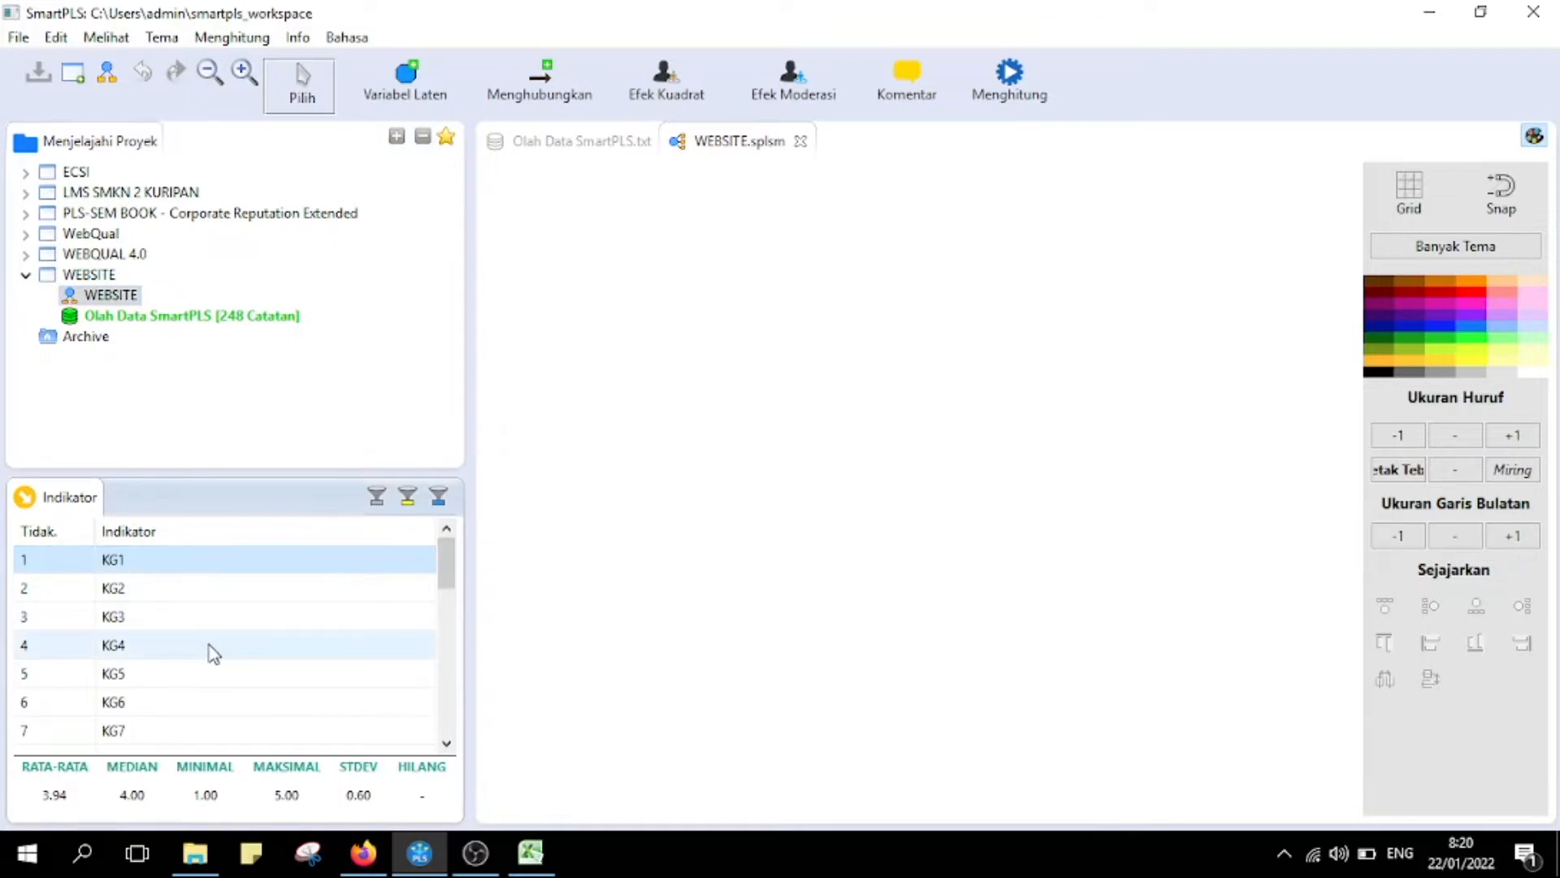
{"action": "scroll", "coordinate": [213, 653], "scroll_direction": "down", "scroll_amount": 1}
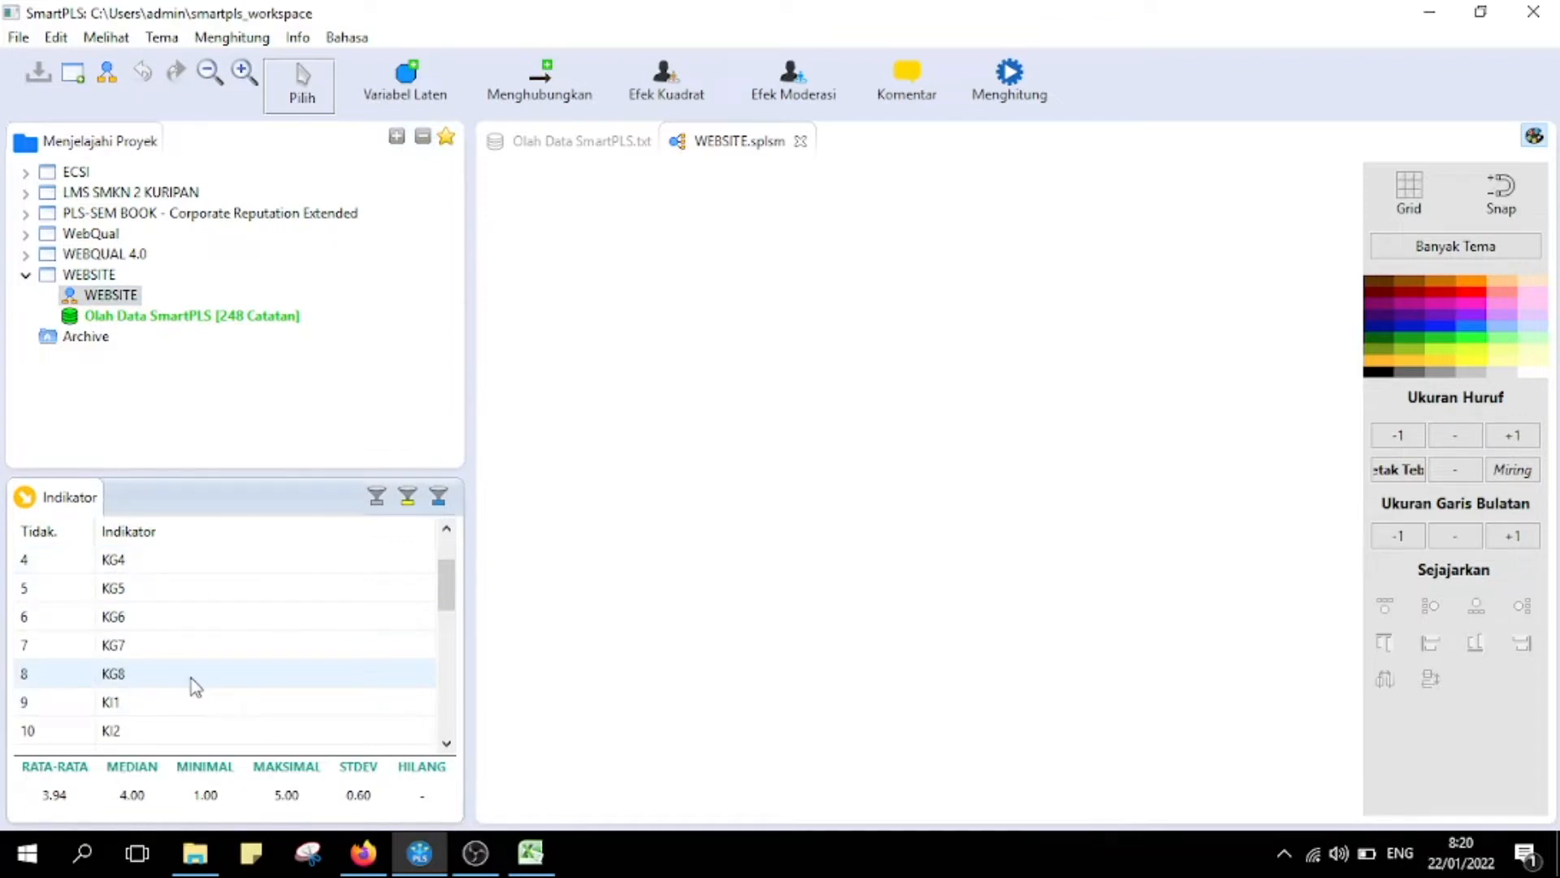
{"action": "left_click", "coordinate": [118, 674], "text": "shift"}
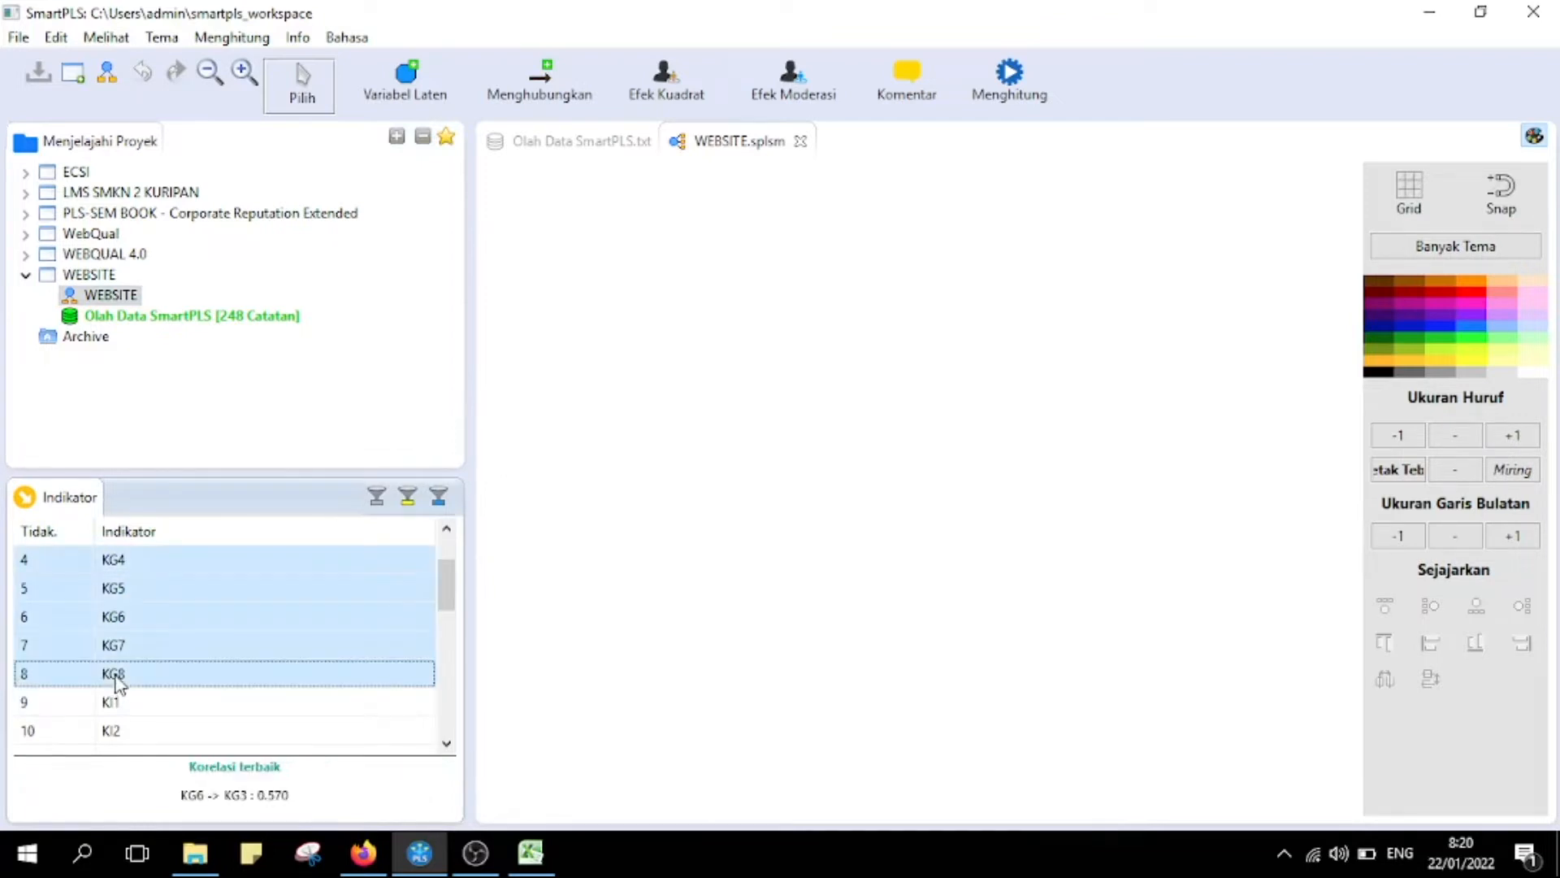
{"action": "scroll", "coordinate": [227, 687], "scroll_direction": "up", "scroll_amount": 1}
{"action": "left_click_drag", "start_coordinate": [109, 624], "coordinate": [648, 455]}
{"action": "left_click_drag", "start_coordinate": [449, 580], "coordinate": [452, 621]}
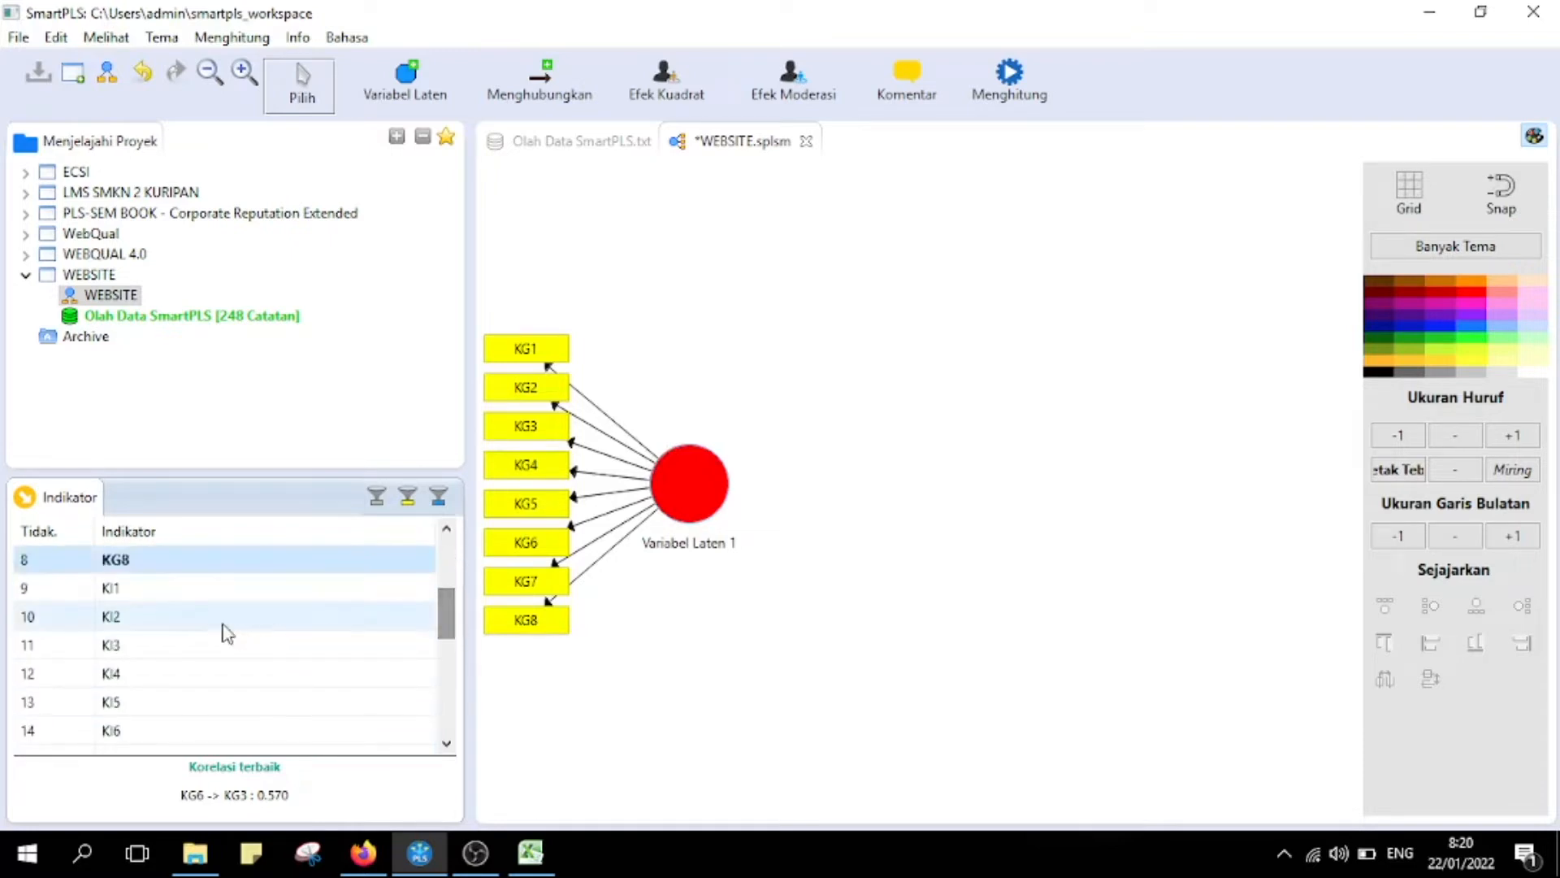
- Place indicators KI1 through KI7 together as a new latent variable above and to the right of the KG variable
{"action": "left_click", "coordinate": [137, 604]}
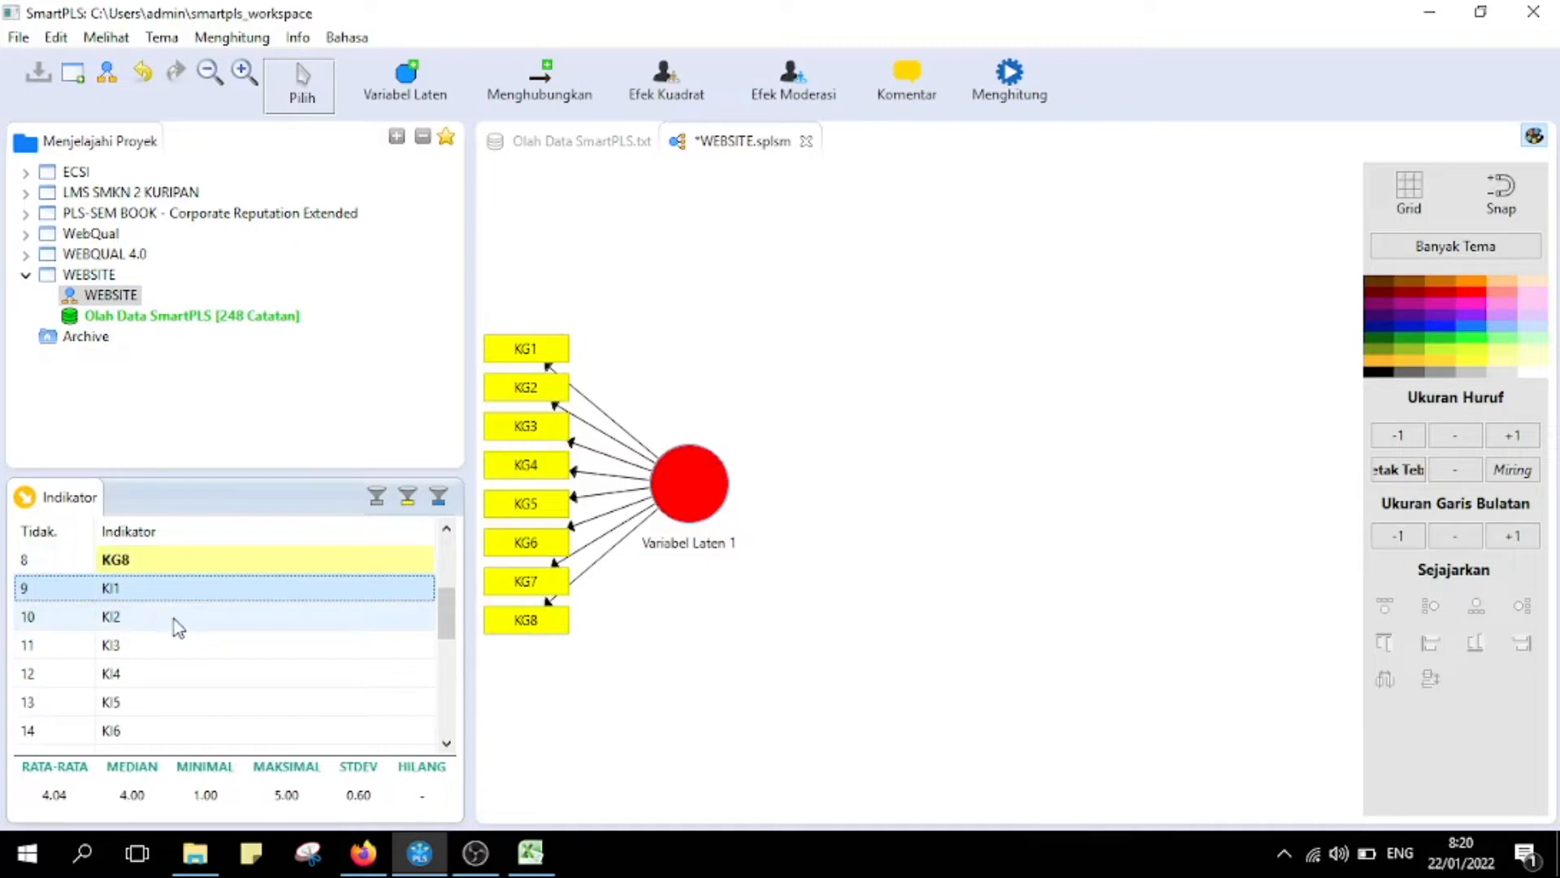
{"action": "scroll", "coordinate": [248, 661], "scroll_direction": "down", "scroll_amount": 1}
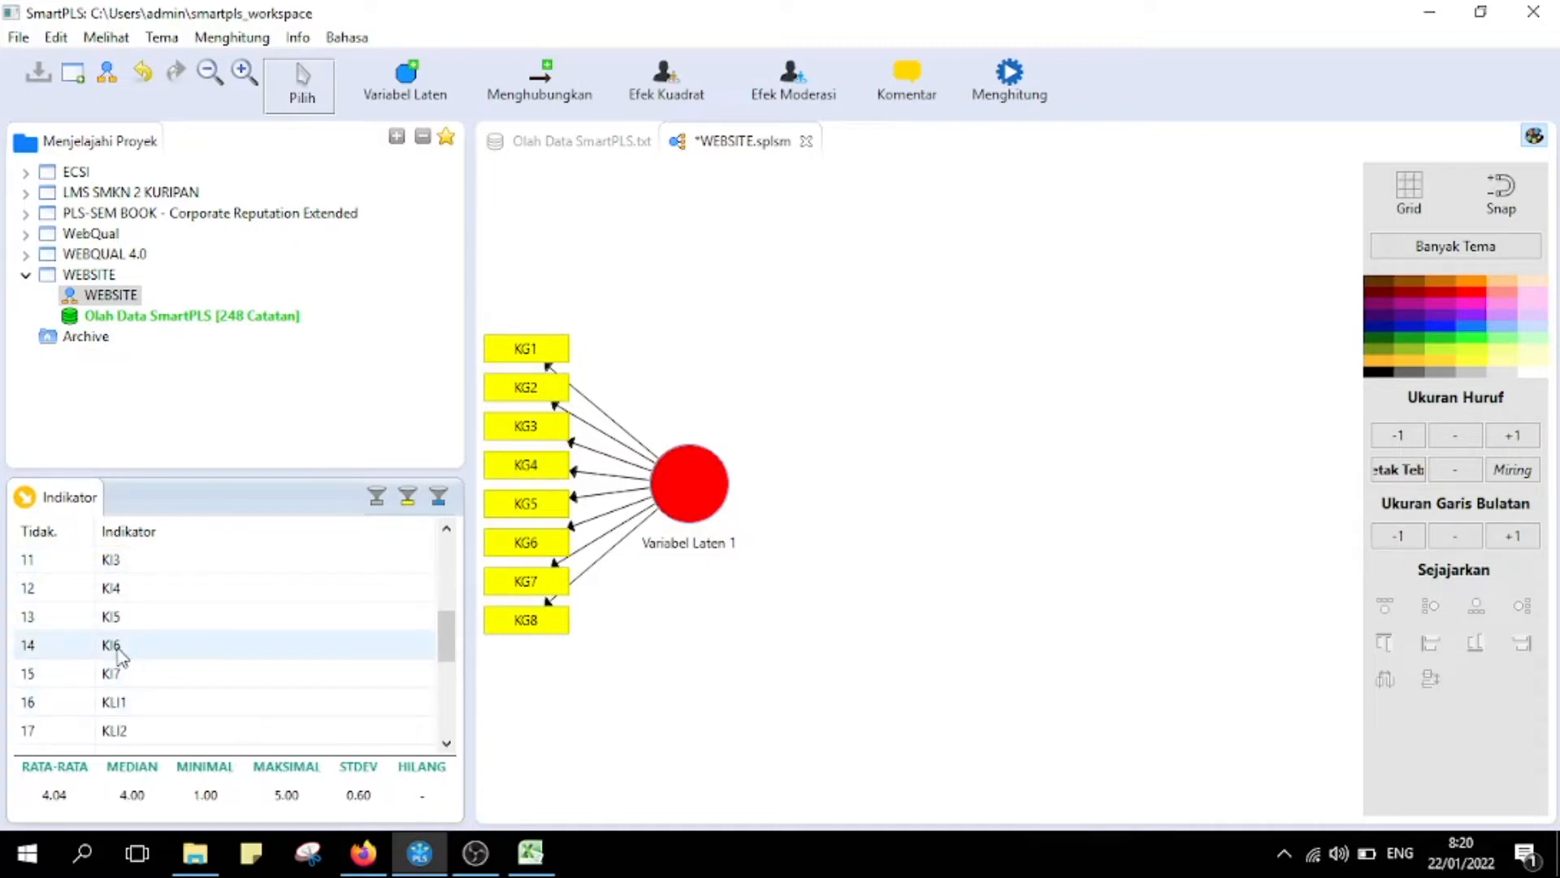
{"action": "left_click", "coordinate": [118, 675], "text": "shift"}
{"action": "left_click_drag", "start_coordinate": [146, 618], "coordinate": [876, 260]}
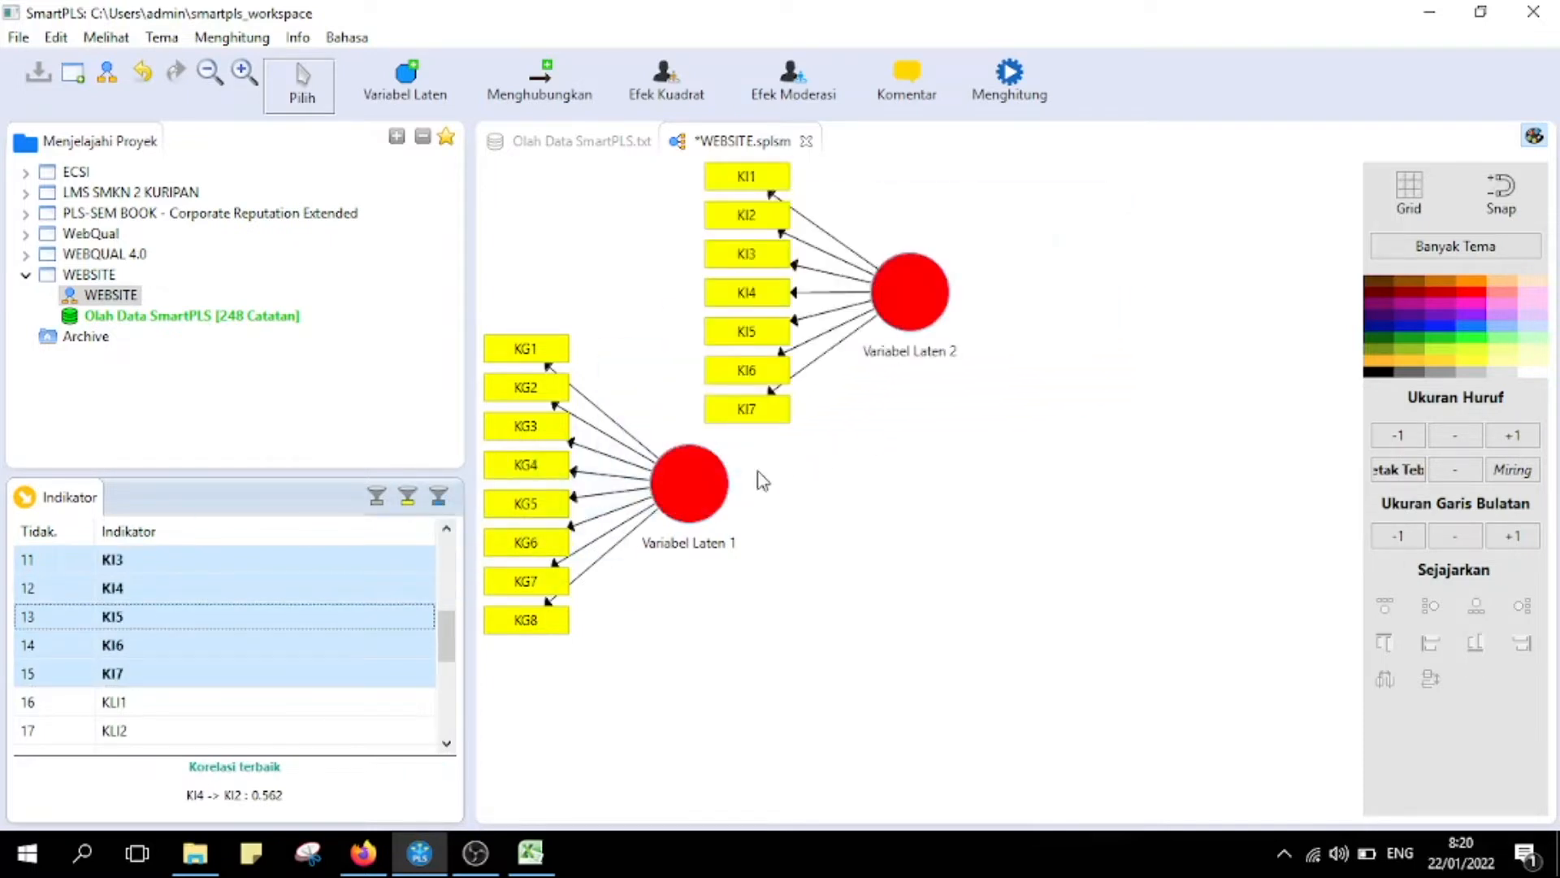
- Place indicators KLI1 through KLI6 together as a new latent variable below the KI variable
{"action": "left_click_drag", "start_coordinate": [452, 650], "coordinate": [445, 678]}
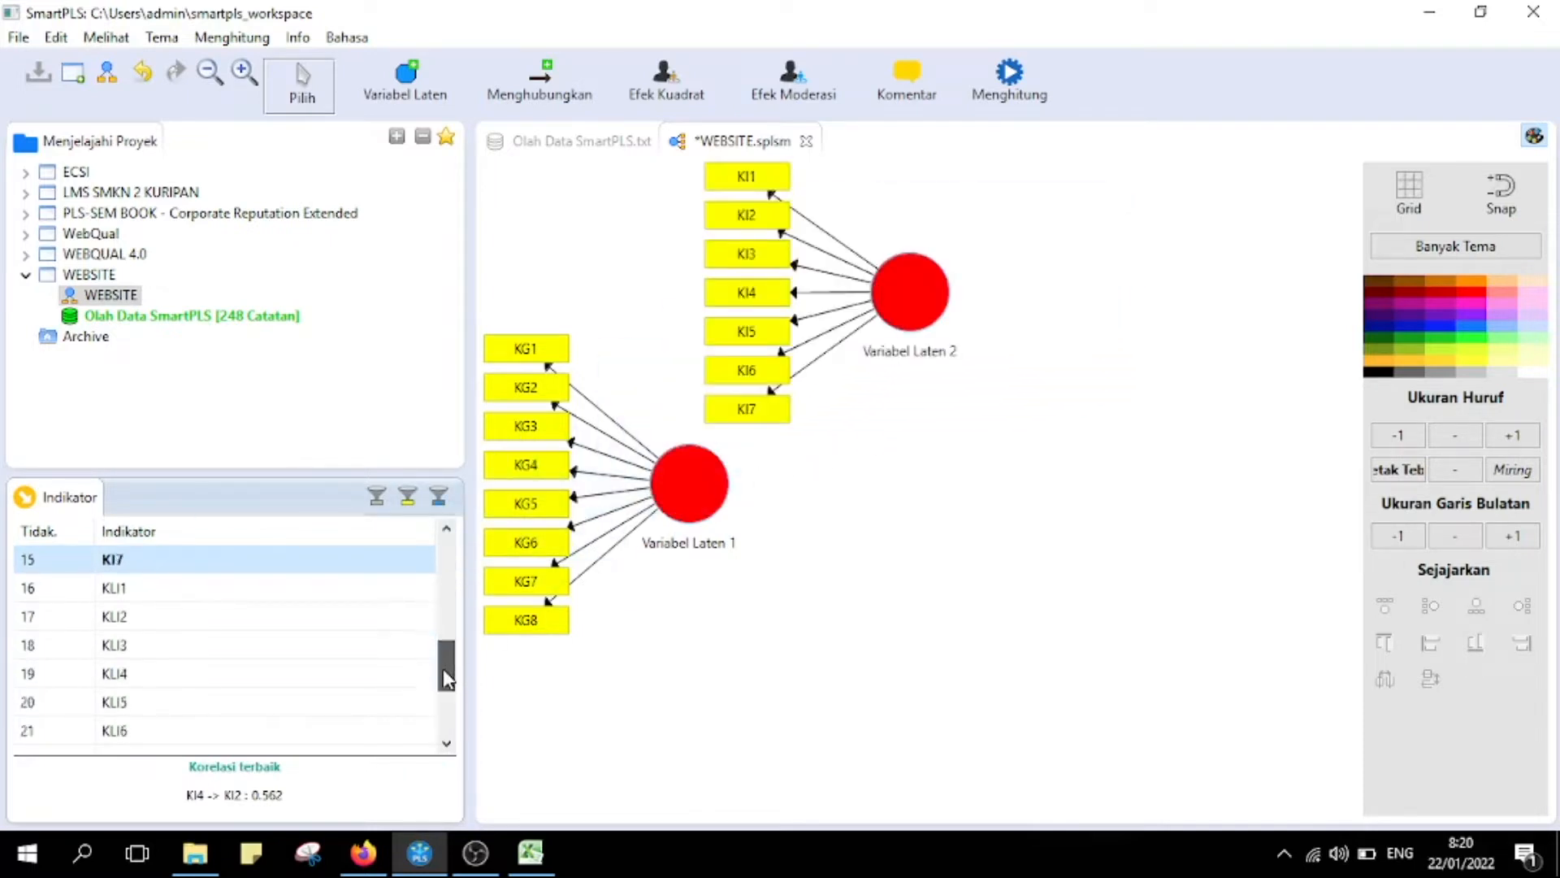
{"action": "left_click", "coordinate": [145, 595]}
{"action": "scroll", "coordinate": [235, 620], "scroll_direction": "down", "scroll_amount": 1}
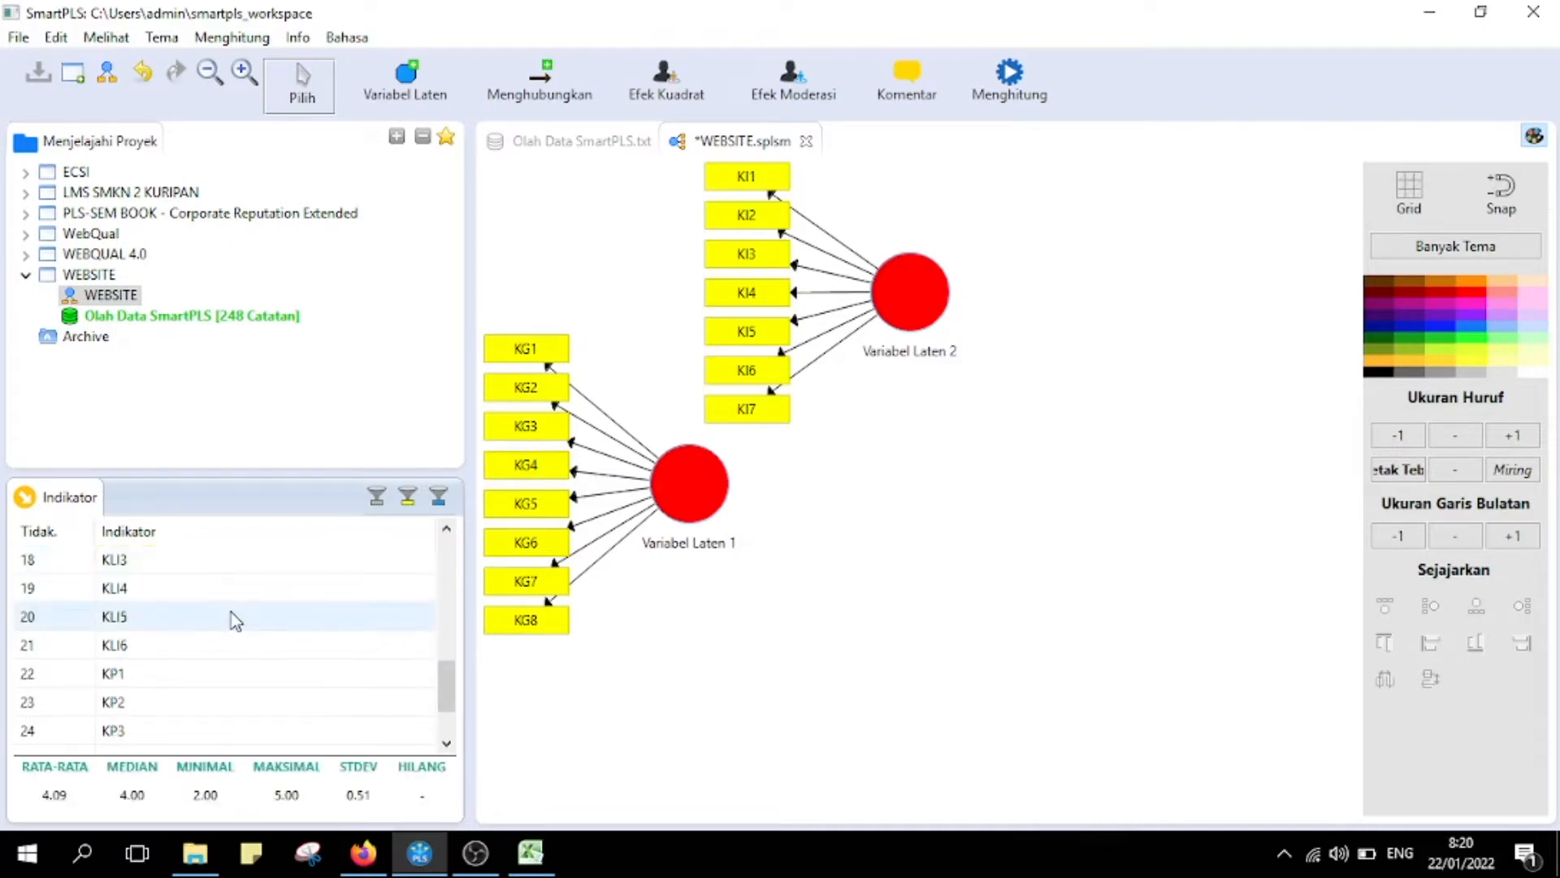
{"action": "left_click", "coordinate": [129, 655], "text": "shift"}
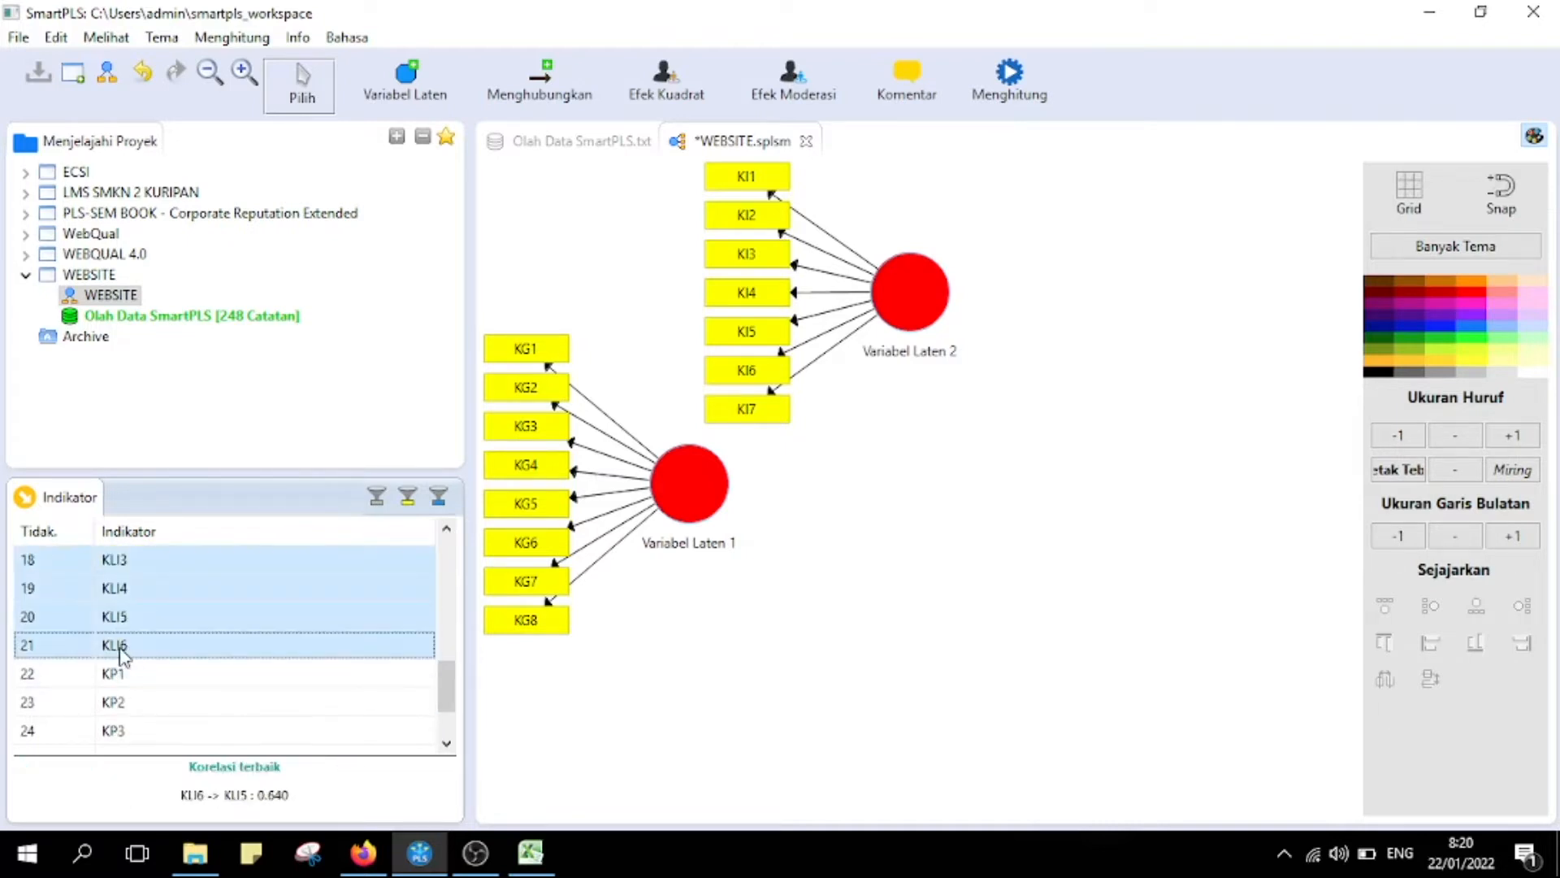
{"action": "left_click_drag", "start_coordinate": [123, 627], "coordinate": [878, 655]}
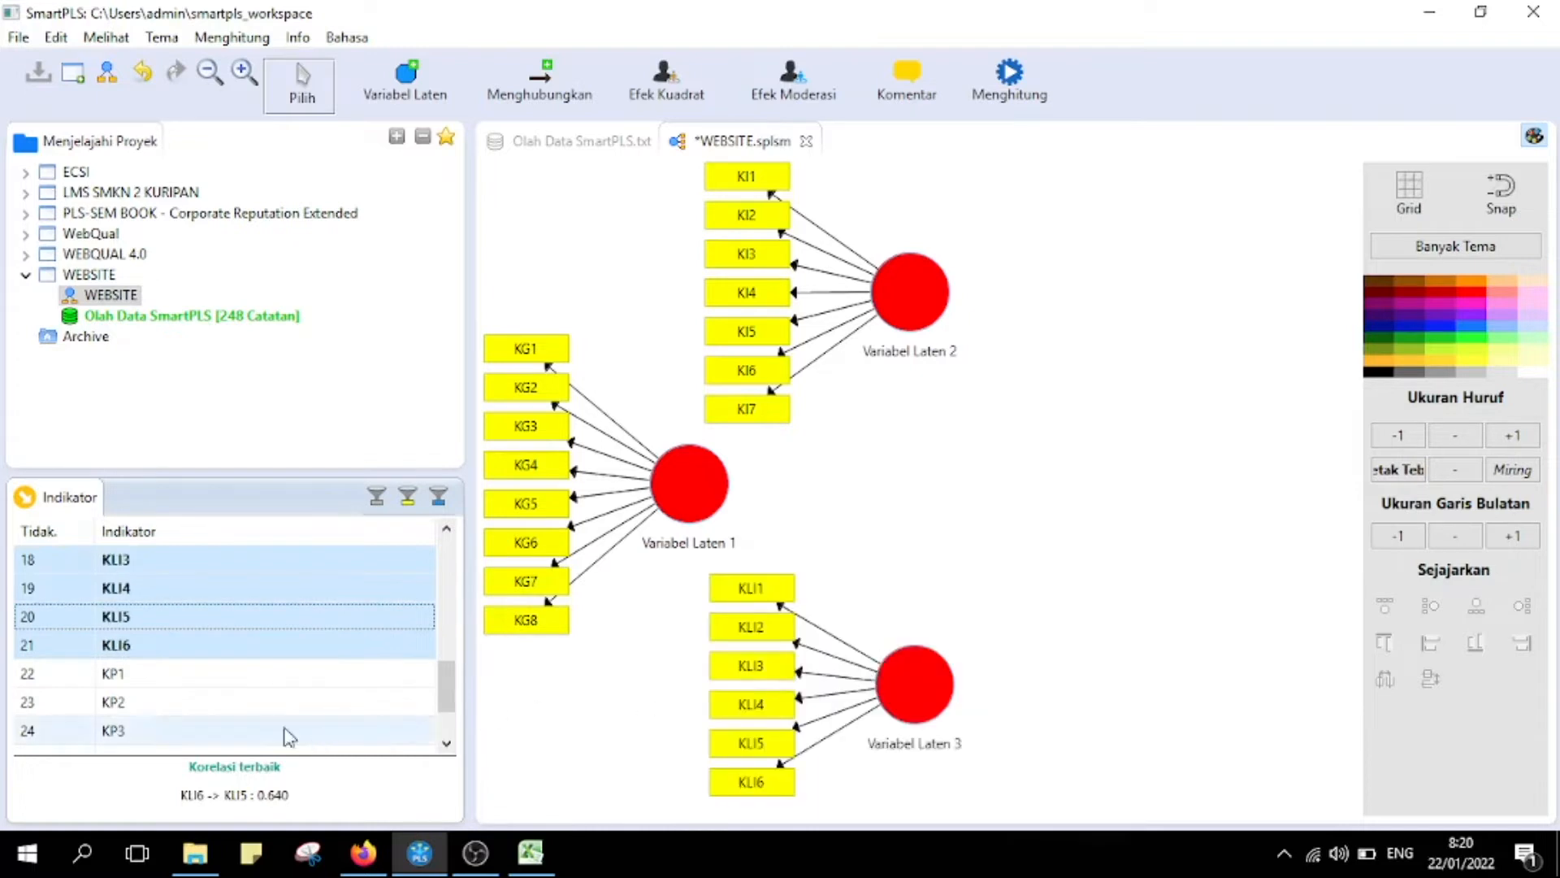
- Place indicators KP1 through KP6 together as a new latent variable to the right of the other three
{"action": "scroll", "coordinate": [173, 700], "scroll_direction": "down", "scroll_amount": 1}
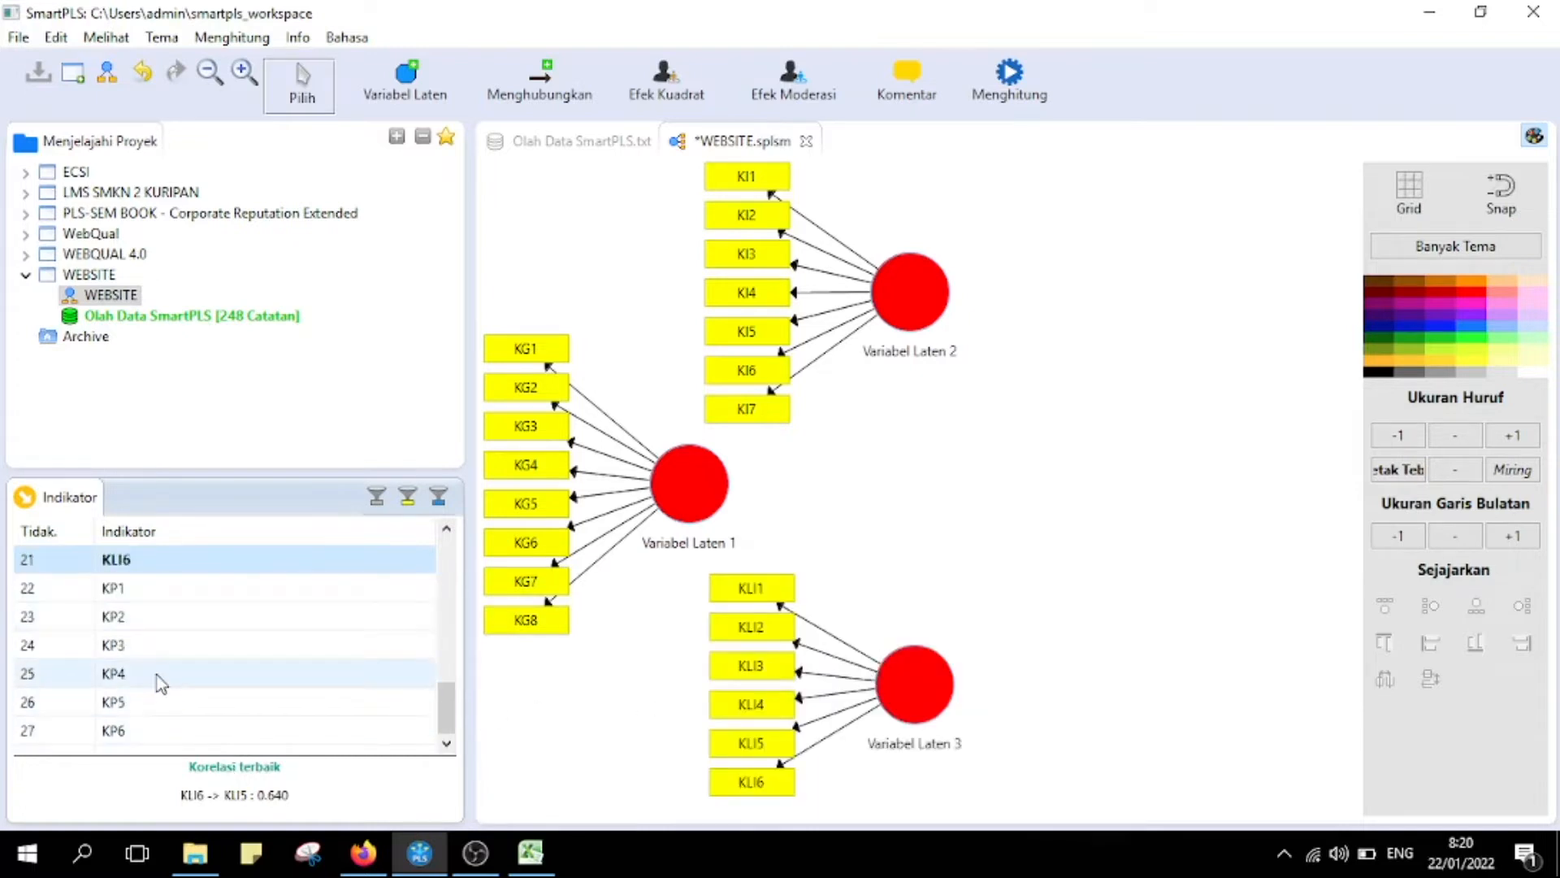
{"action": "left_click", "coordinate": [117, 598]}
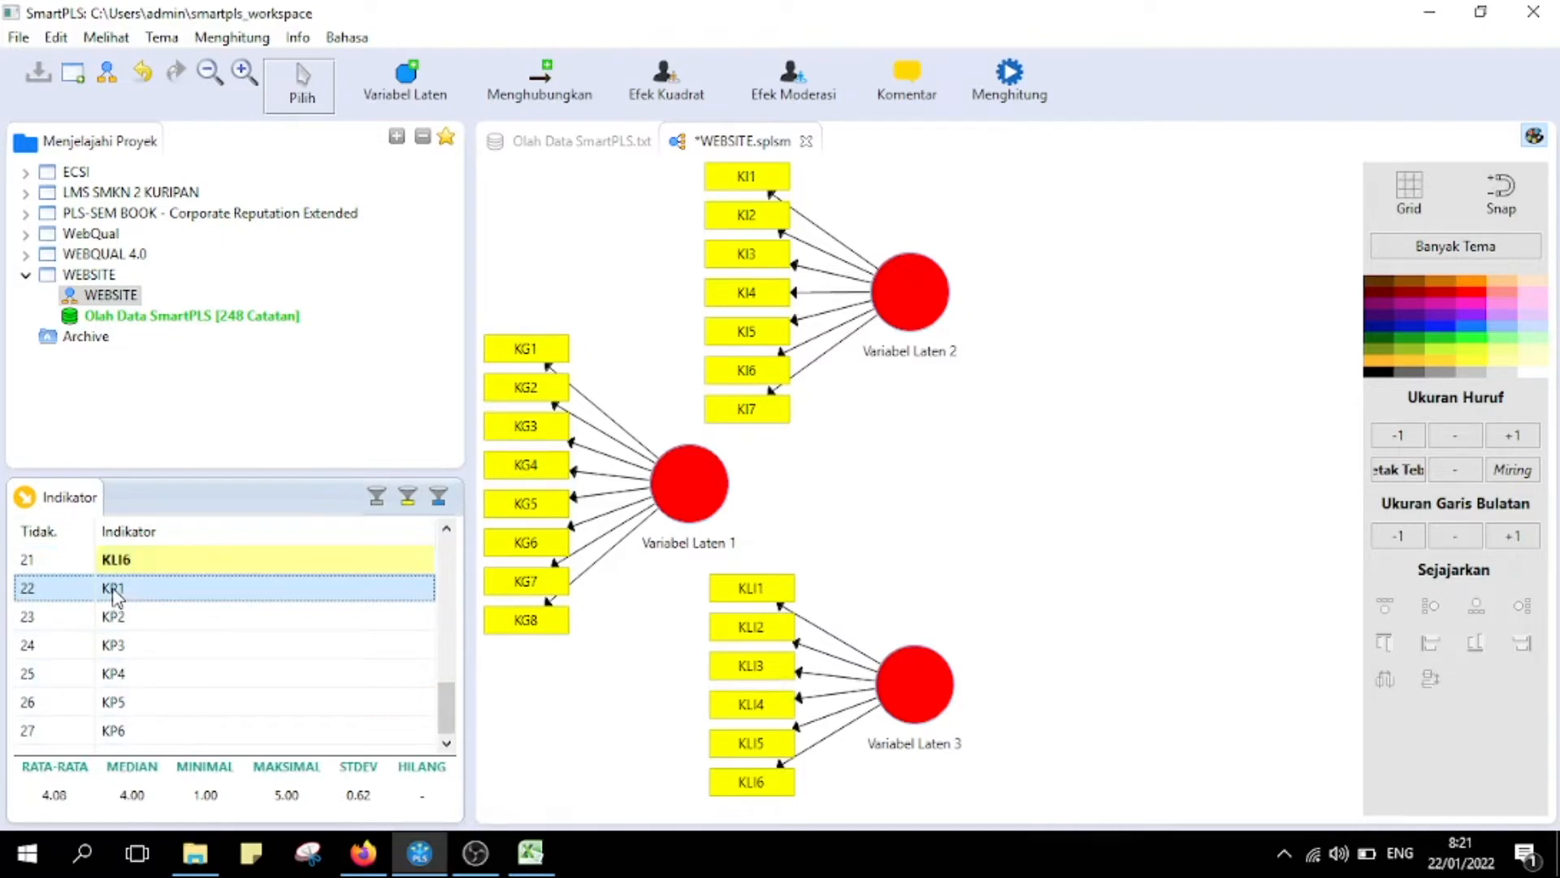
{"action": "left_click", "coordinate": [120, 734], "text": "shift"}
{"action": "left_click_drag", "start_coordinate": [185, 680], "coordinate": [1162, 481]}
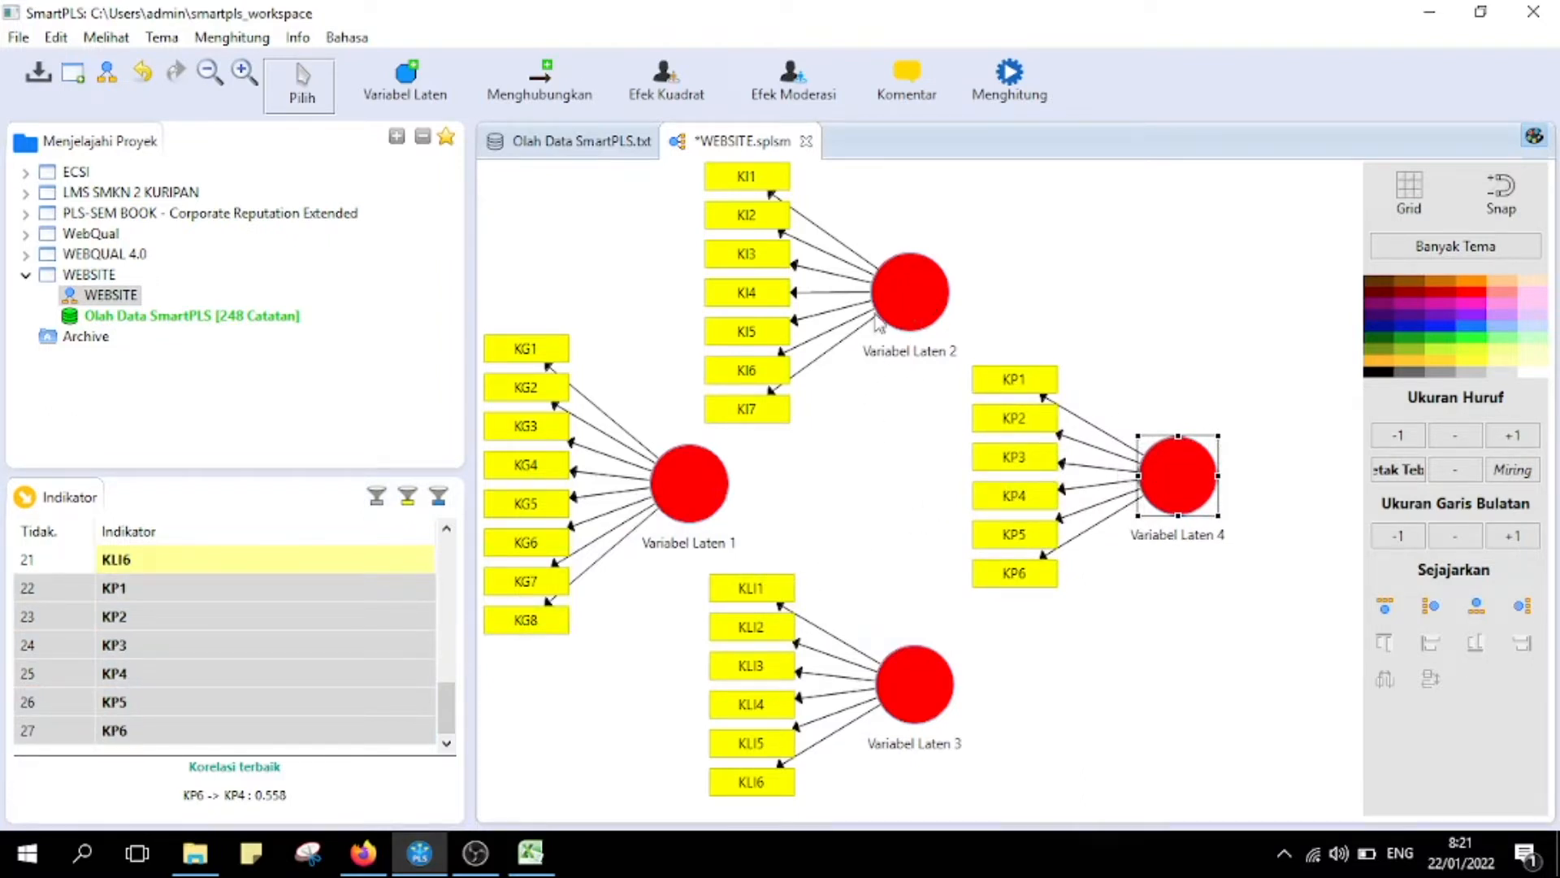
- Arrange the KI indicators in a row above their latent variable and the KLI indicators in a row below theirs
{"action": "left_click", "coordinate": [914, 295]}
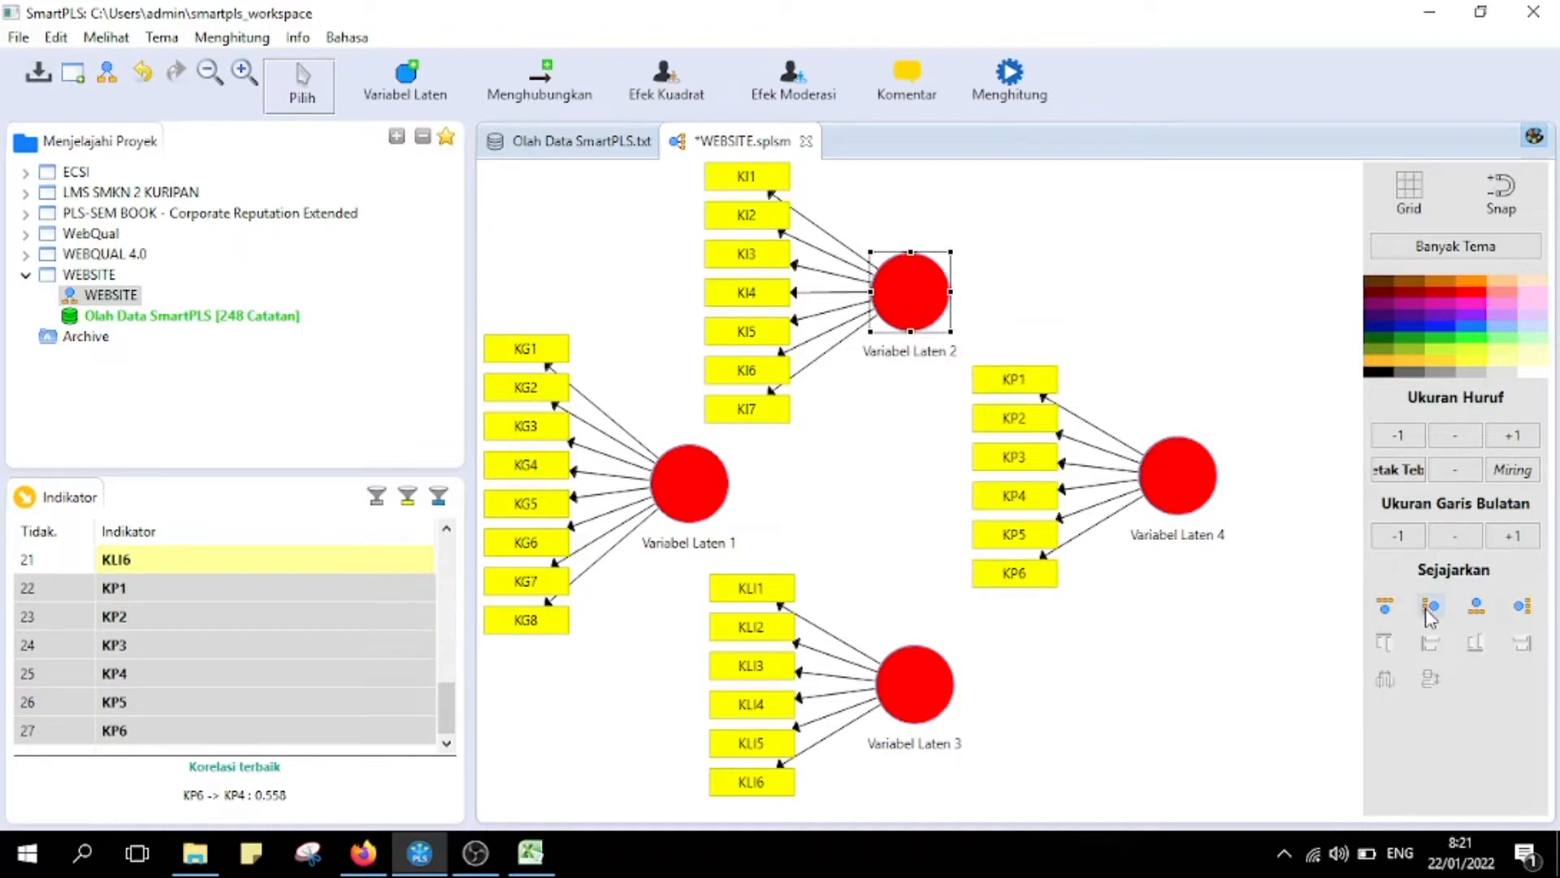
{"action": "left_click", "coordinate": [1385, 605]}
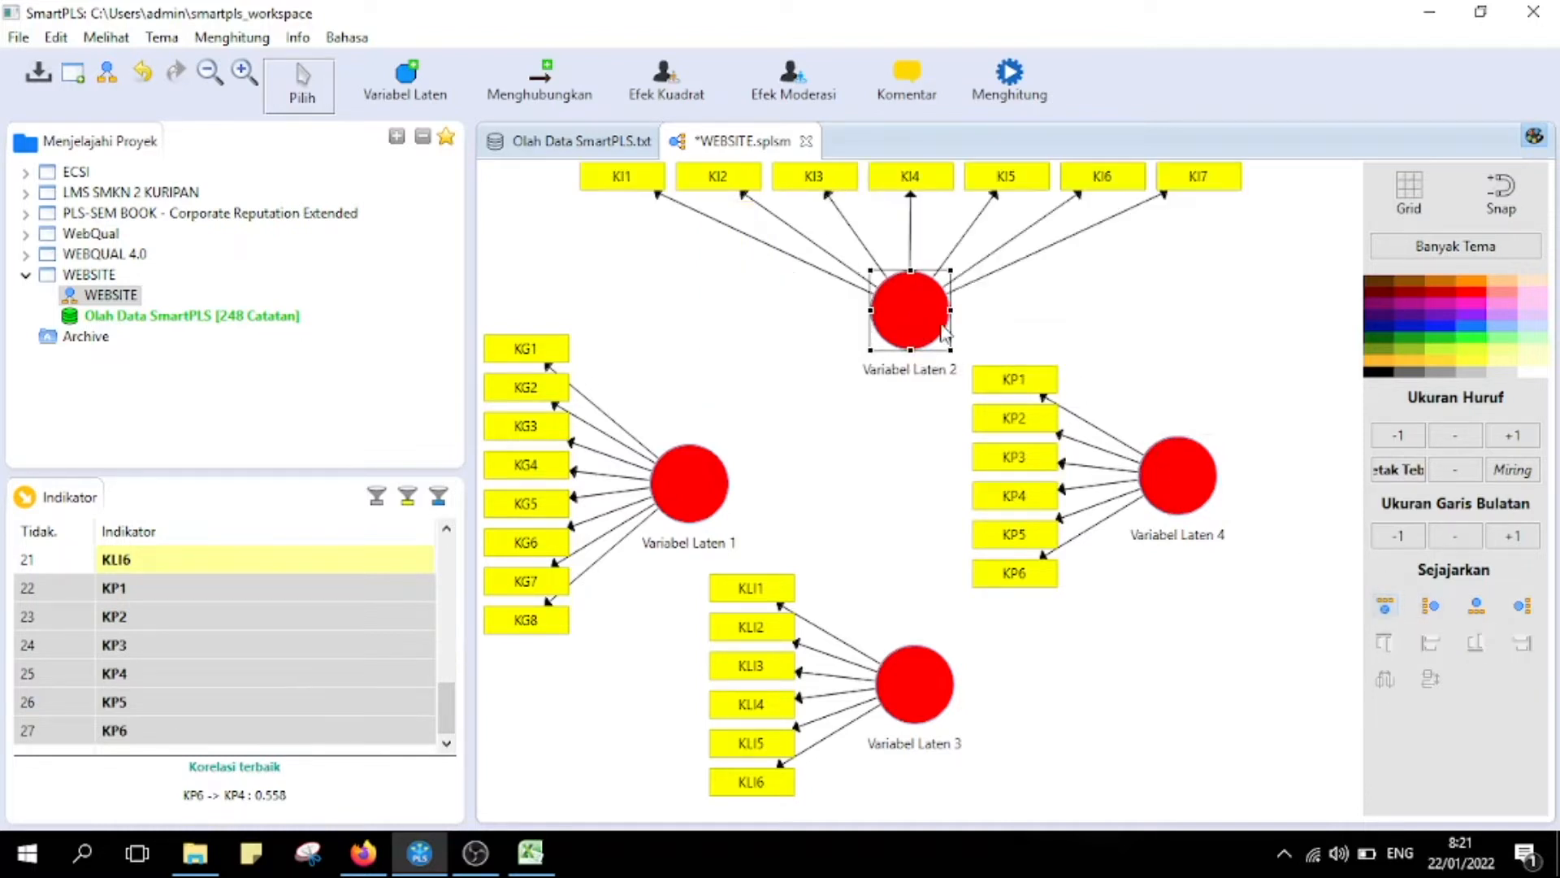
{"action": "right_click", "coordinate": [903, 310]}
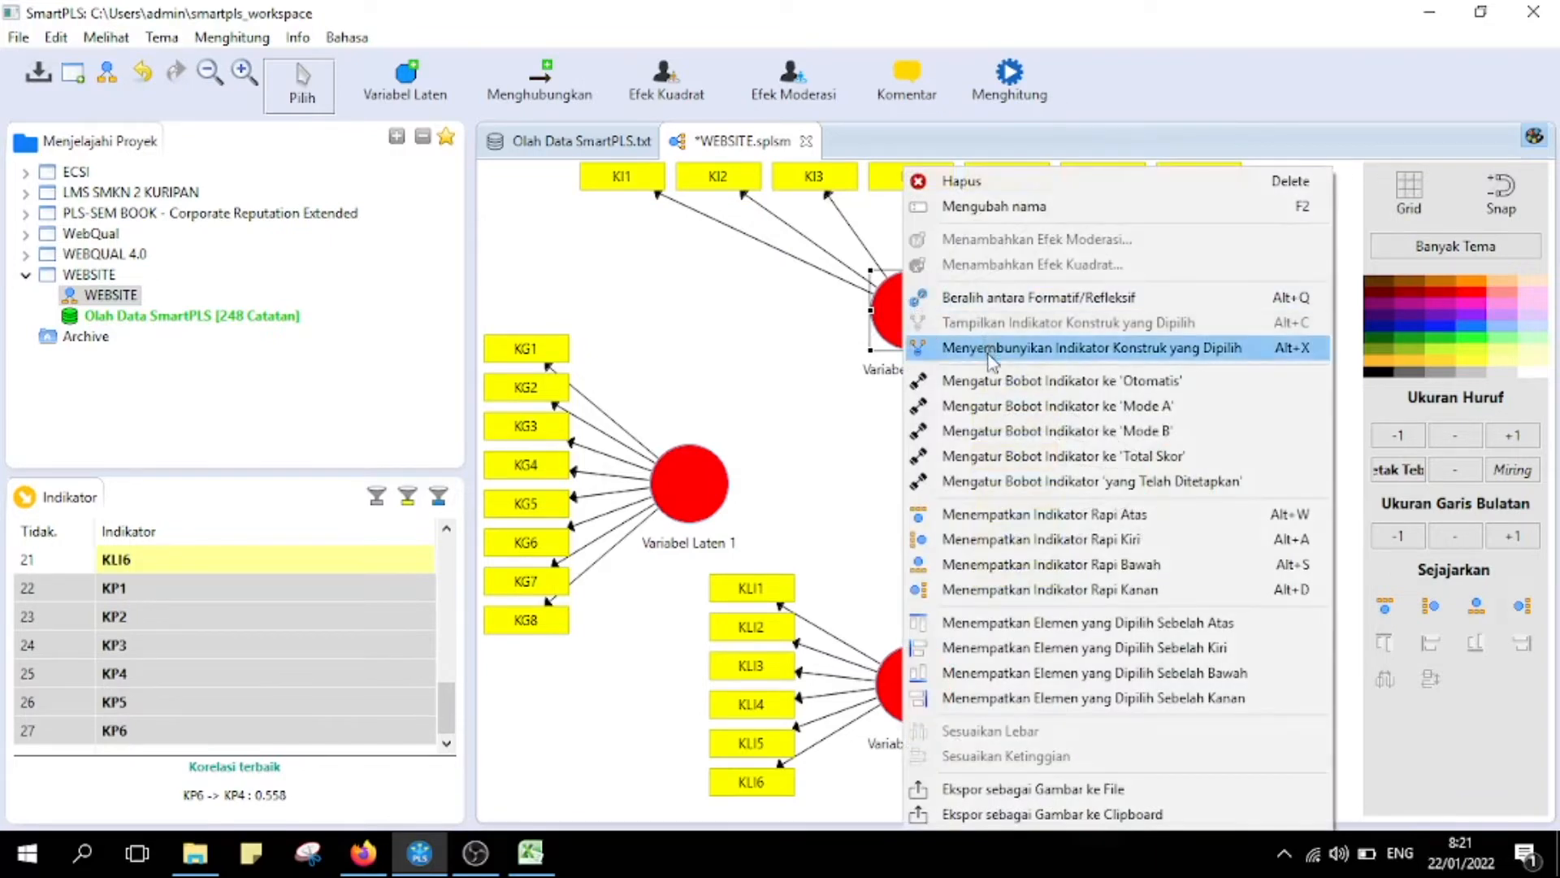
{"action": "left_click", "coordinate": [1032, 513]}
{"action": "right_click", "coordinate": [913, 690]}
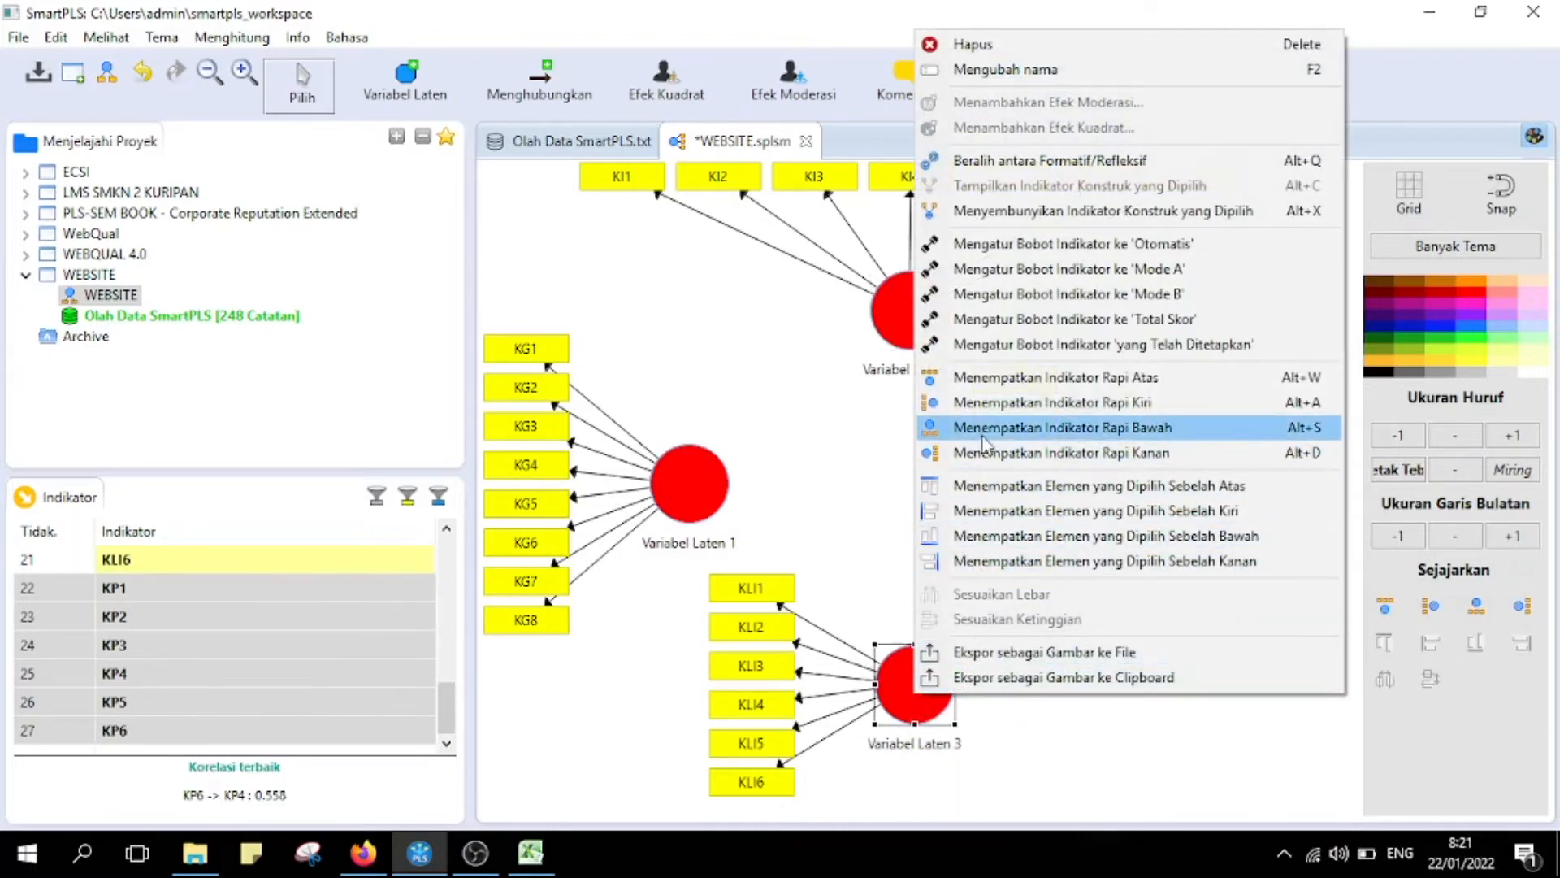
{"action": "left_click", "coordinate": [1015, 427]}
- Arrange indicators KP1 through KP6 on the right side of their latent variable
{"action": "right_click", "coordinate": [1183, 471]}
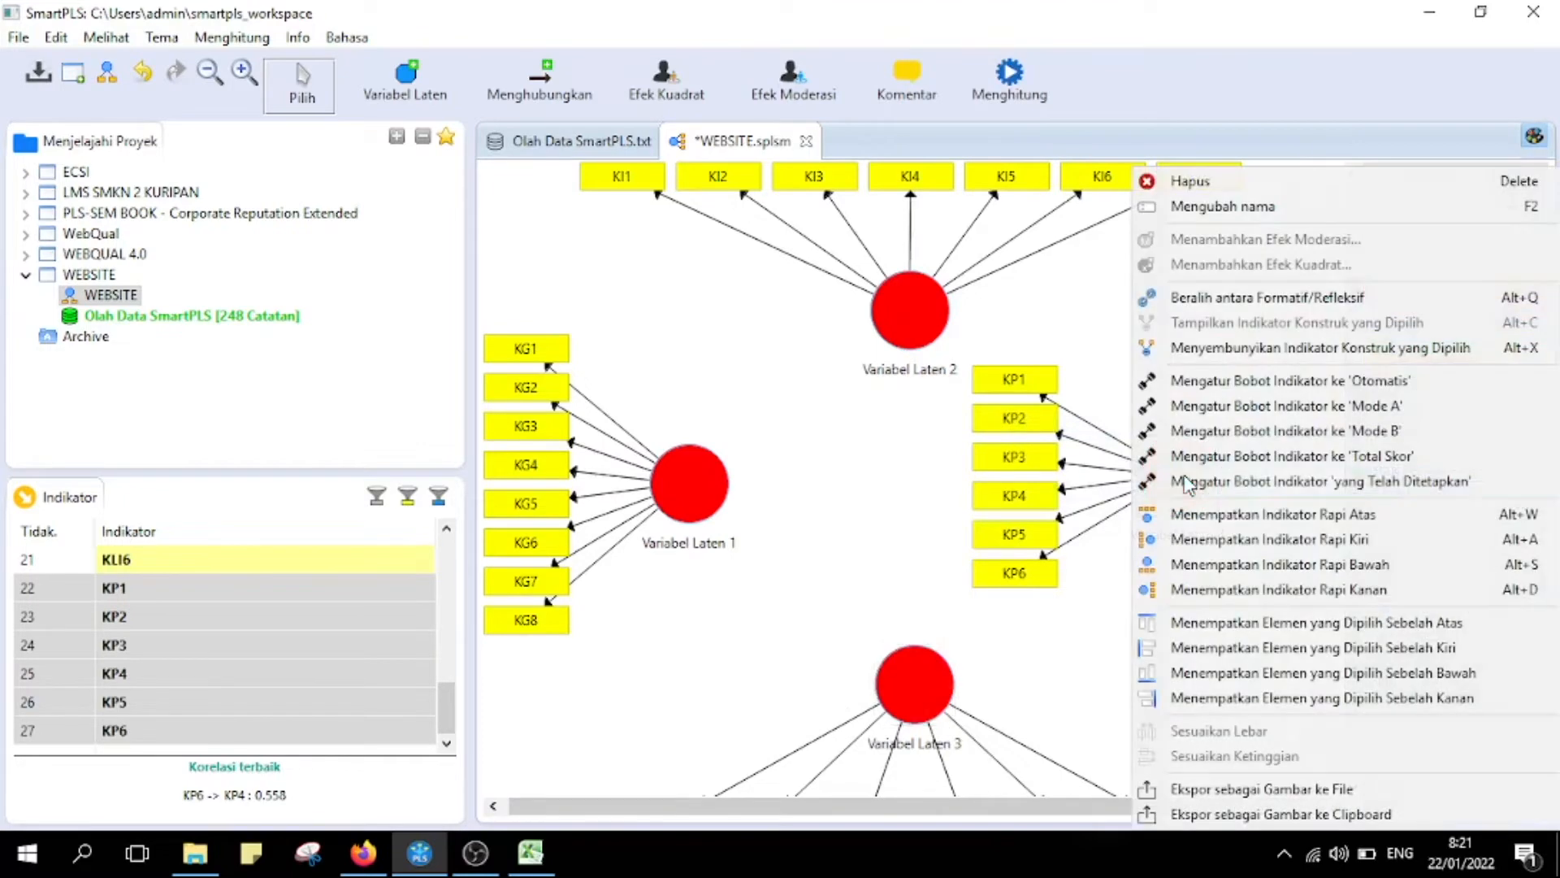
{"action": "left_click", "coordinate": [1200, 539]}
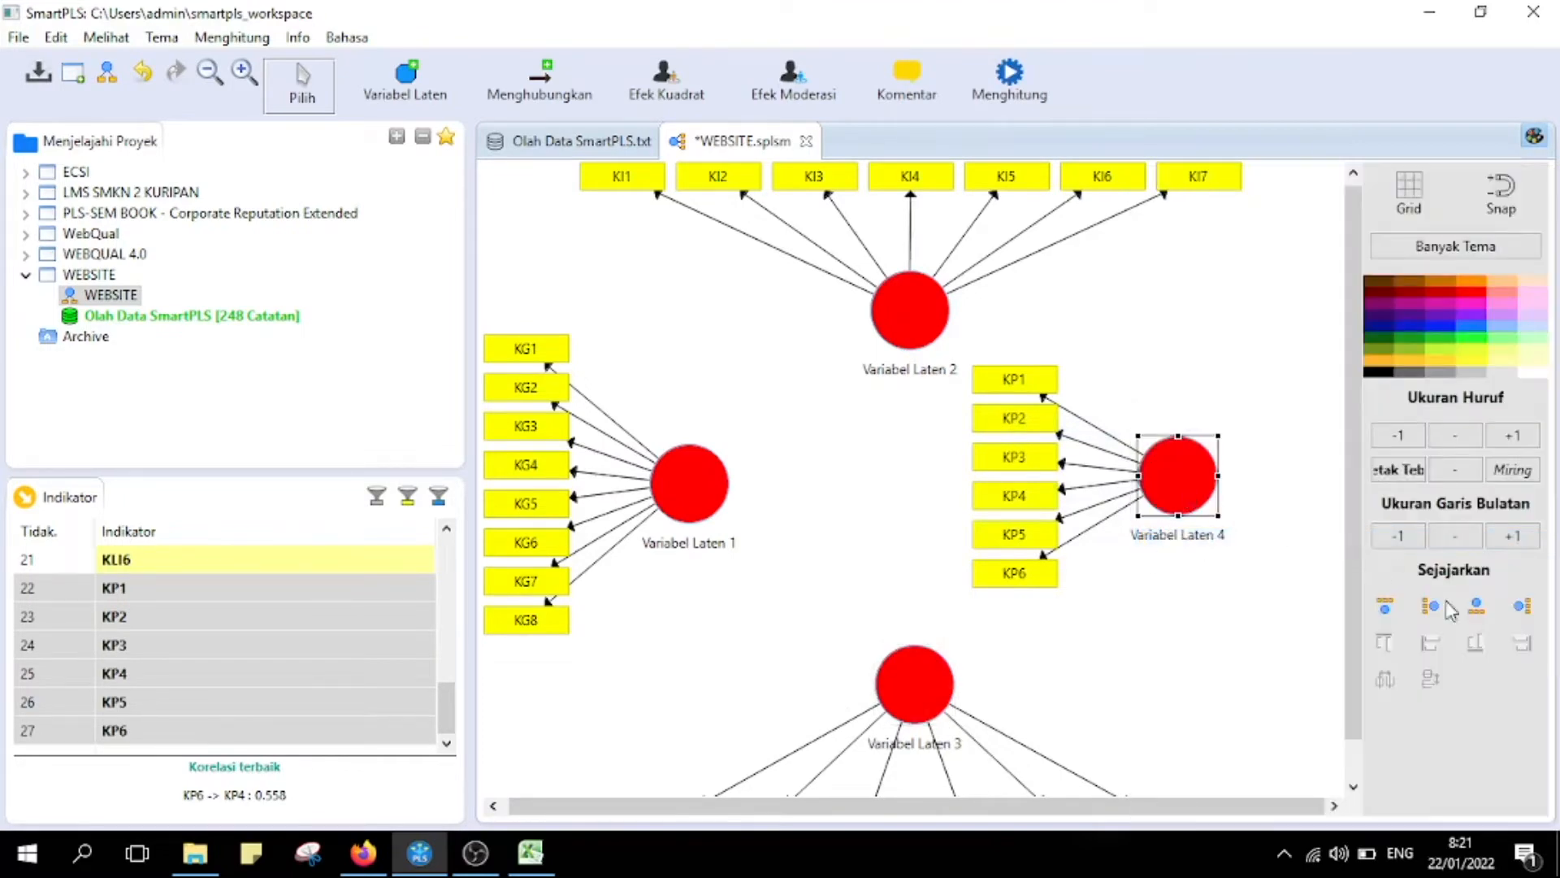
{"action": "left_click", "coordinate": [1522, 605]}
- Reposition the KP, KLI and KG latent variables so that KG and KP are level, with KLI centred below between them
{"action": "left_click_drag", "start_coordinate": [1174, 465], "coordinate": [1064, 463]}
{"action": "left_click_drag", "start_coordinate": [908, 715], "coordinate": [907, 608]}
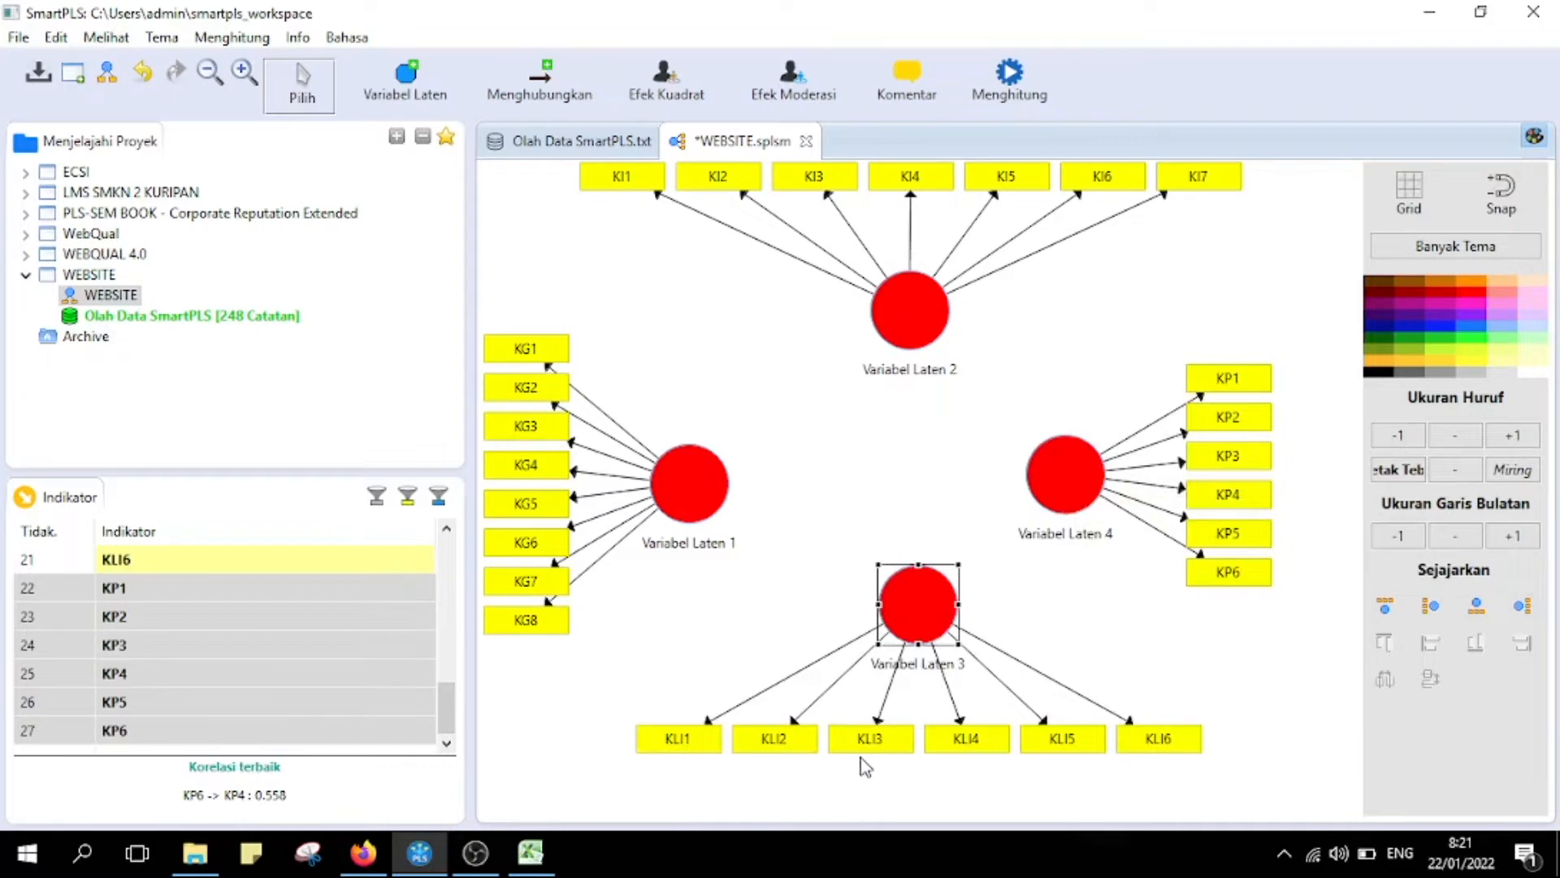
{"action": "left_click", "coordinate": [1087, 616]}
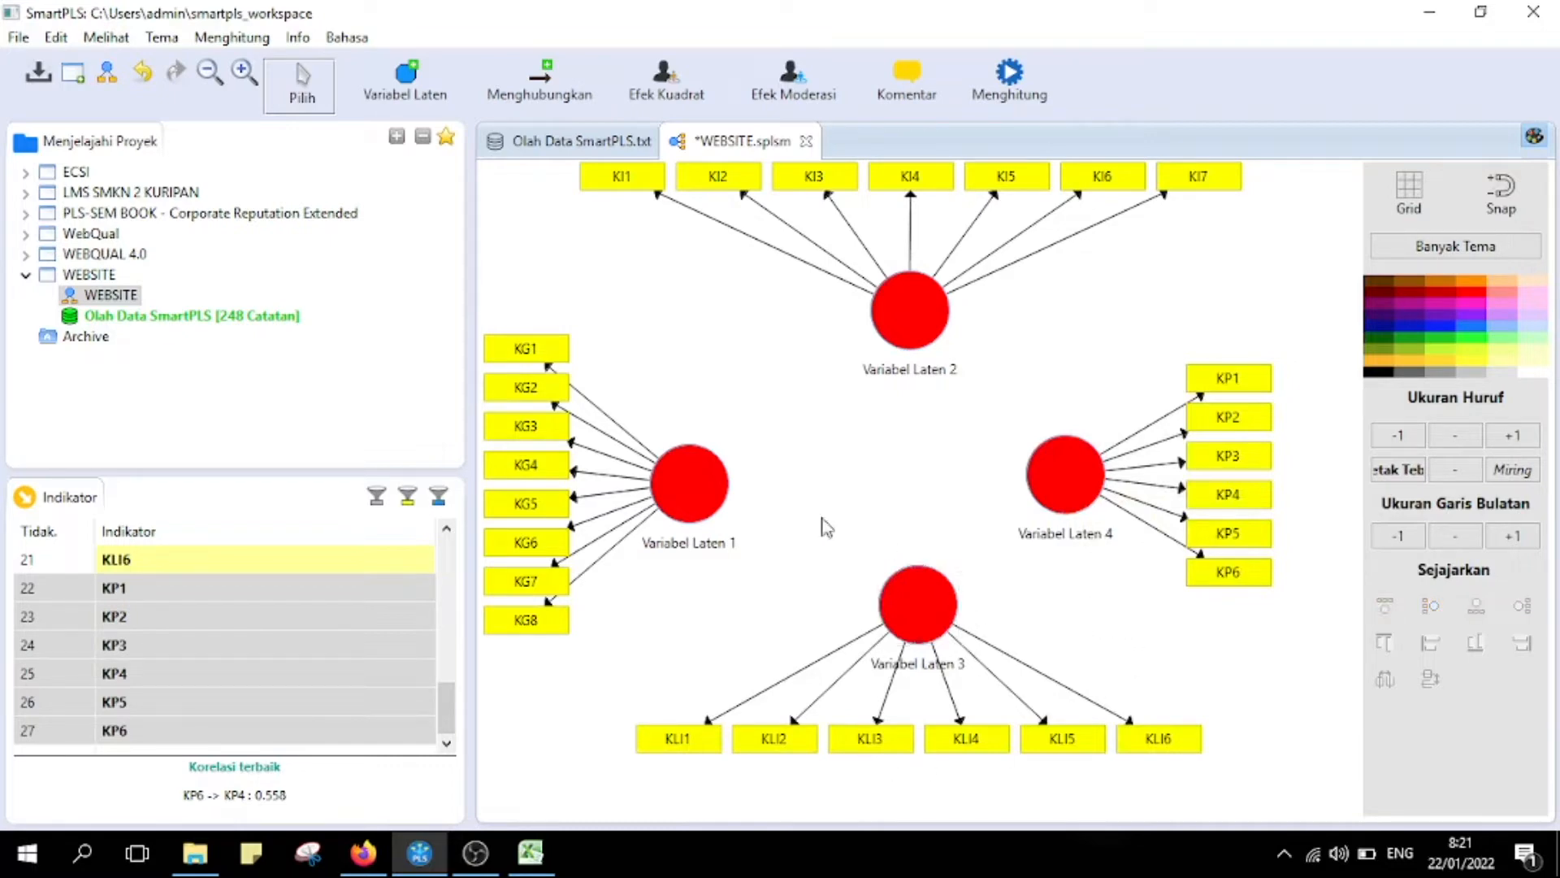
{"action": "left_click_drag", "start_coordinate": [691, 466], "coordinate": [736, 455]}
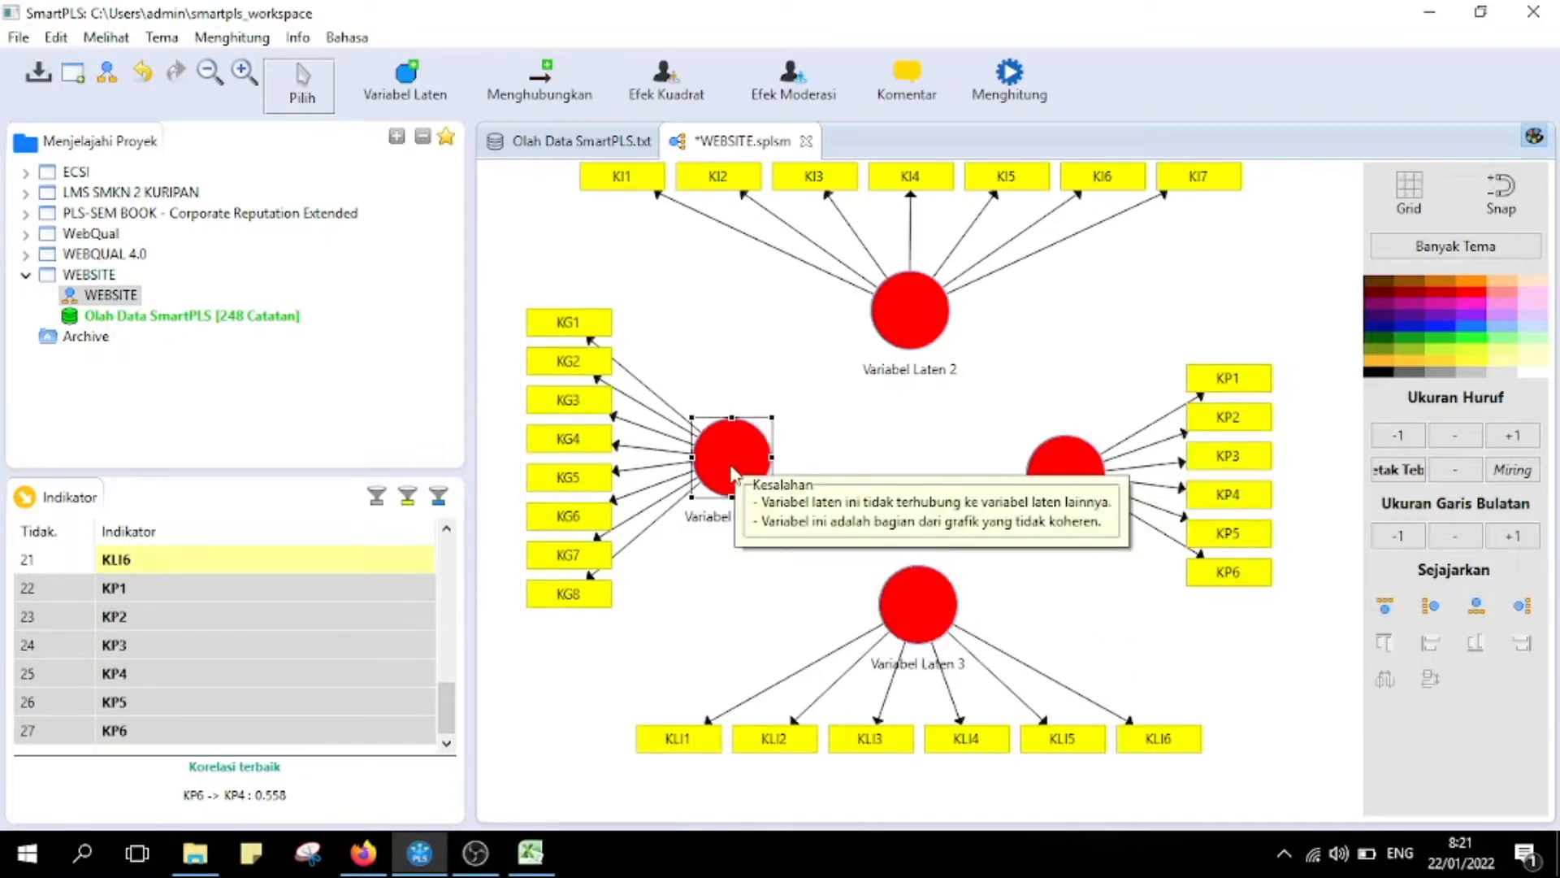
{"action": "left_click_drag", "start_coordinate": [1087, 487], "coordinate": [1106, 473]}
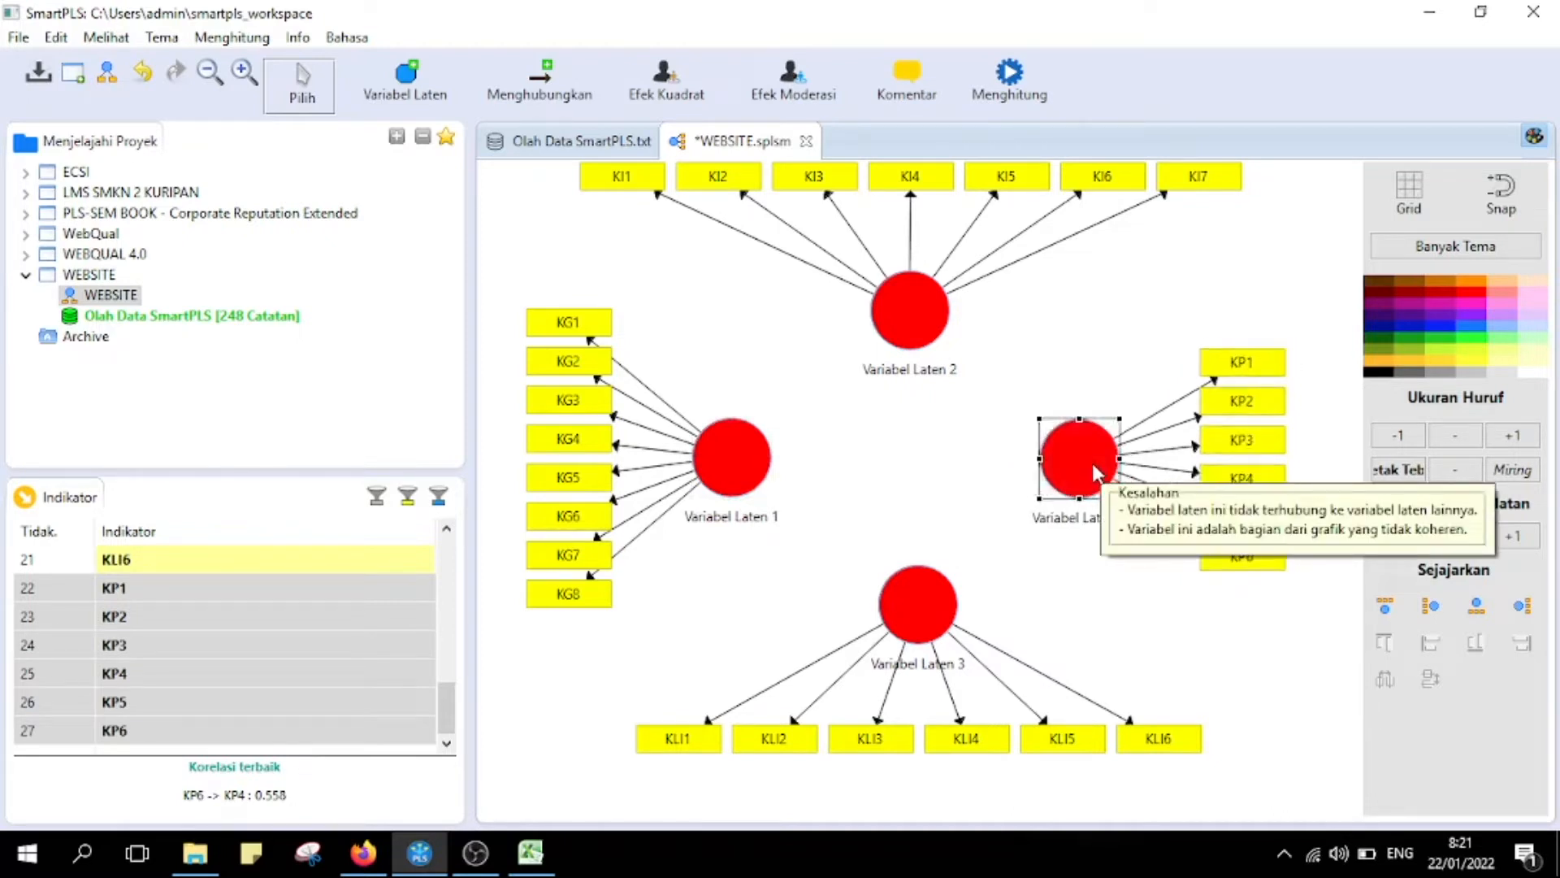
{"action": "left_click_drag", "start_coordinate": [1093, 462], "coordinate": [1105, 469]}
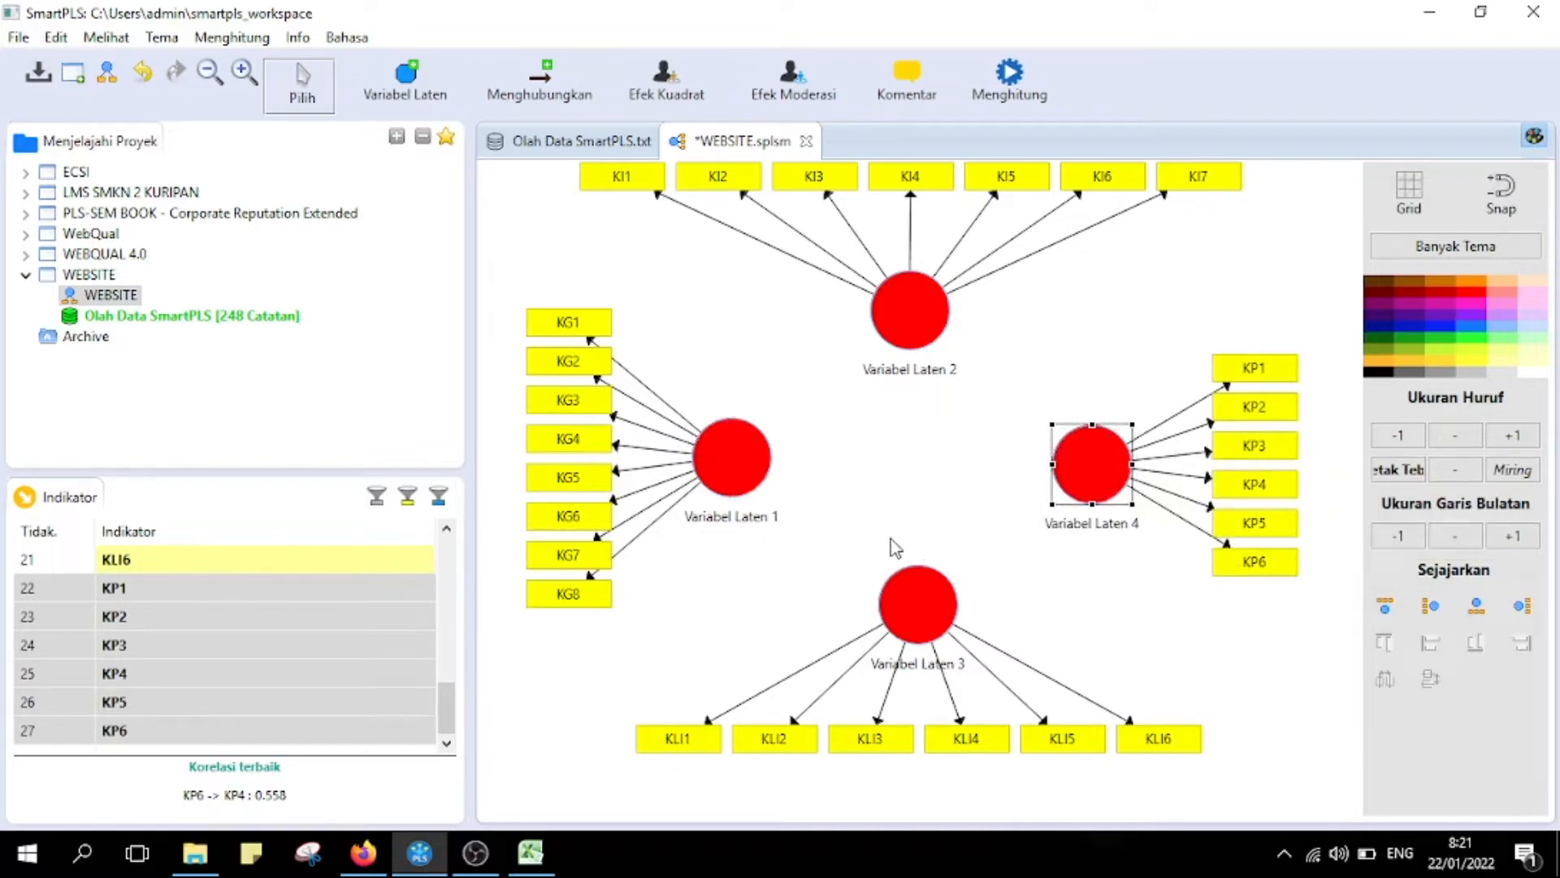
{"action": "left_click", "coordinate": [732, 492]}
{"action": "left_click_drag", "start_coordinate": [729, 486], "coordinate": [732, 492]}
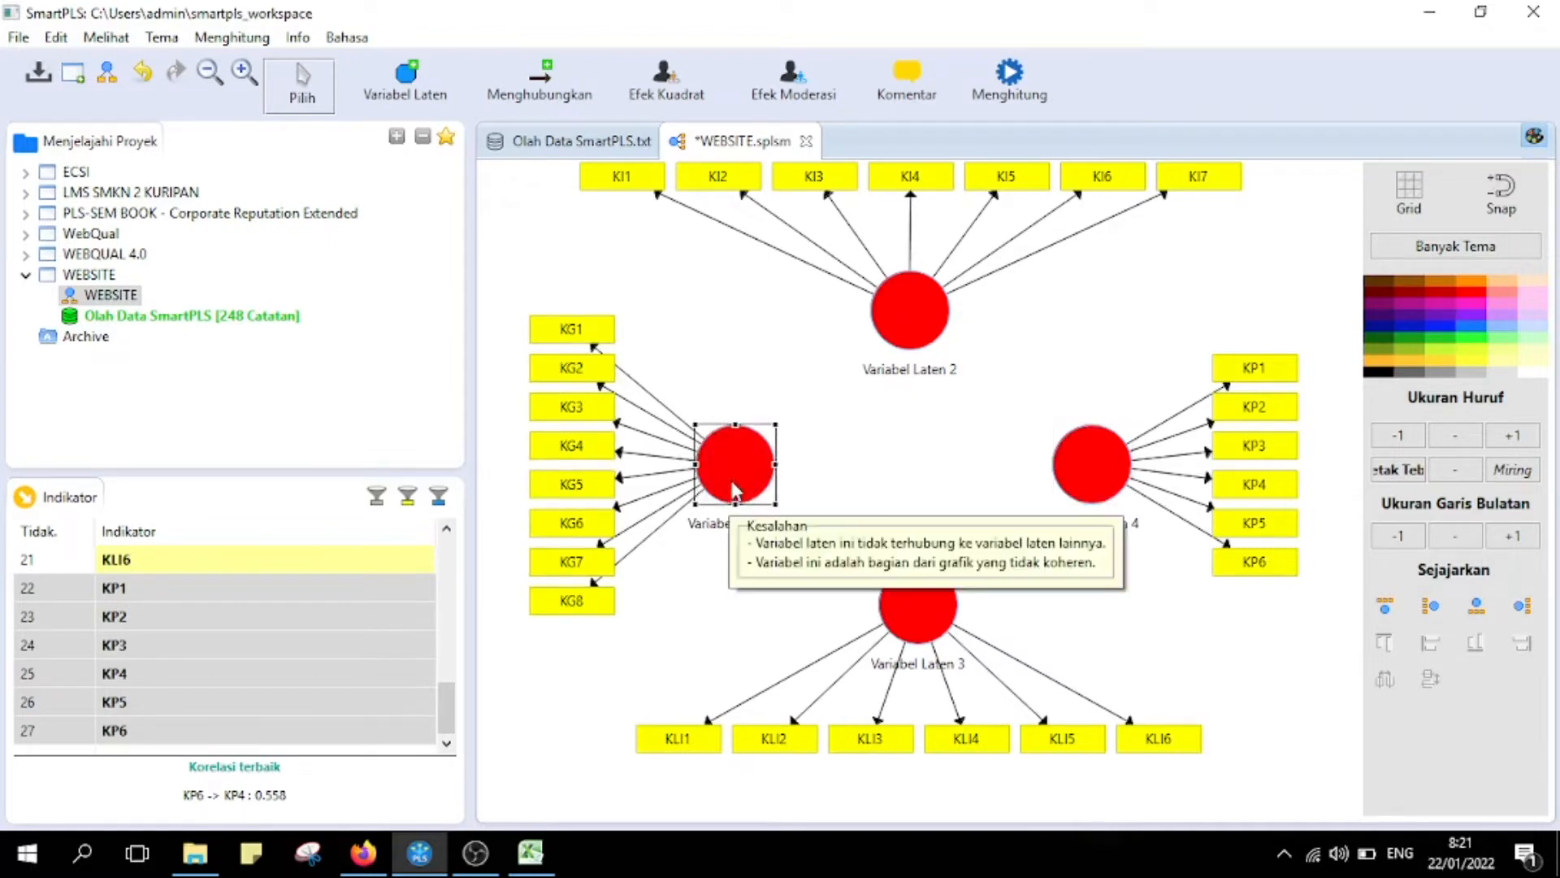
- Connect the KI, KG and KLI latent variables to the KP latent variable with paths pointing to KP
{"action": "left_click", "coordinate": [532, 90]}
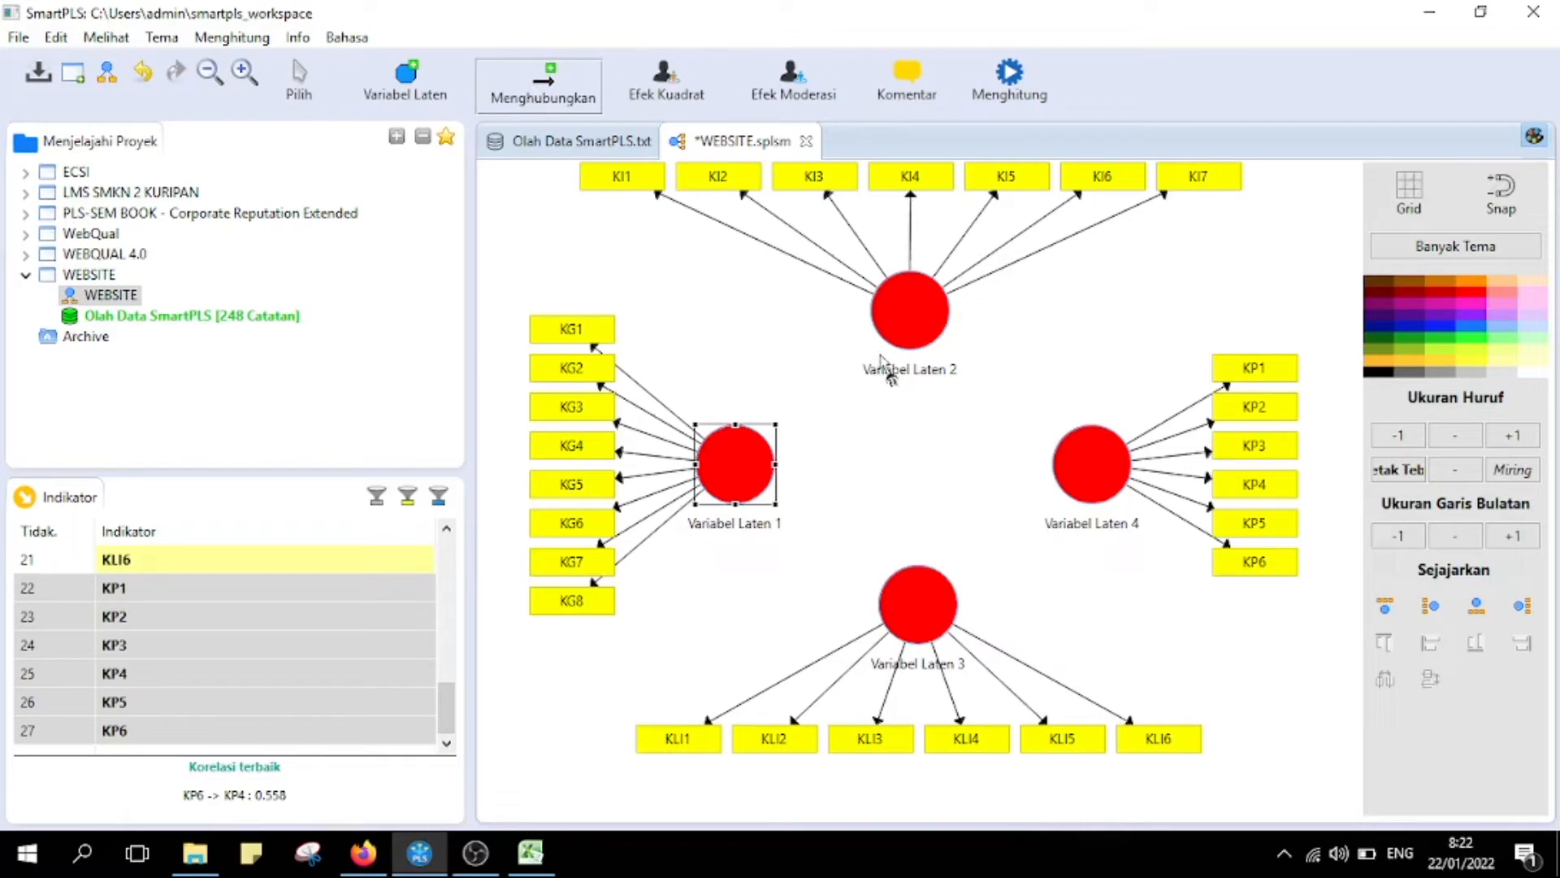
{"action": "left_click_drag", "start_coordinate": [909, 333], "coordinate": [1088, 459]}
{"action": "left_click_drag", "start_coordinate": [745, 475], "coordinate": [1085, 479]}
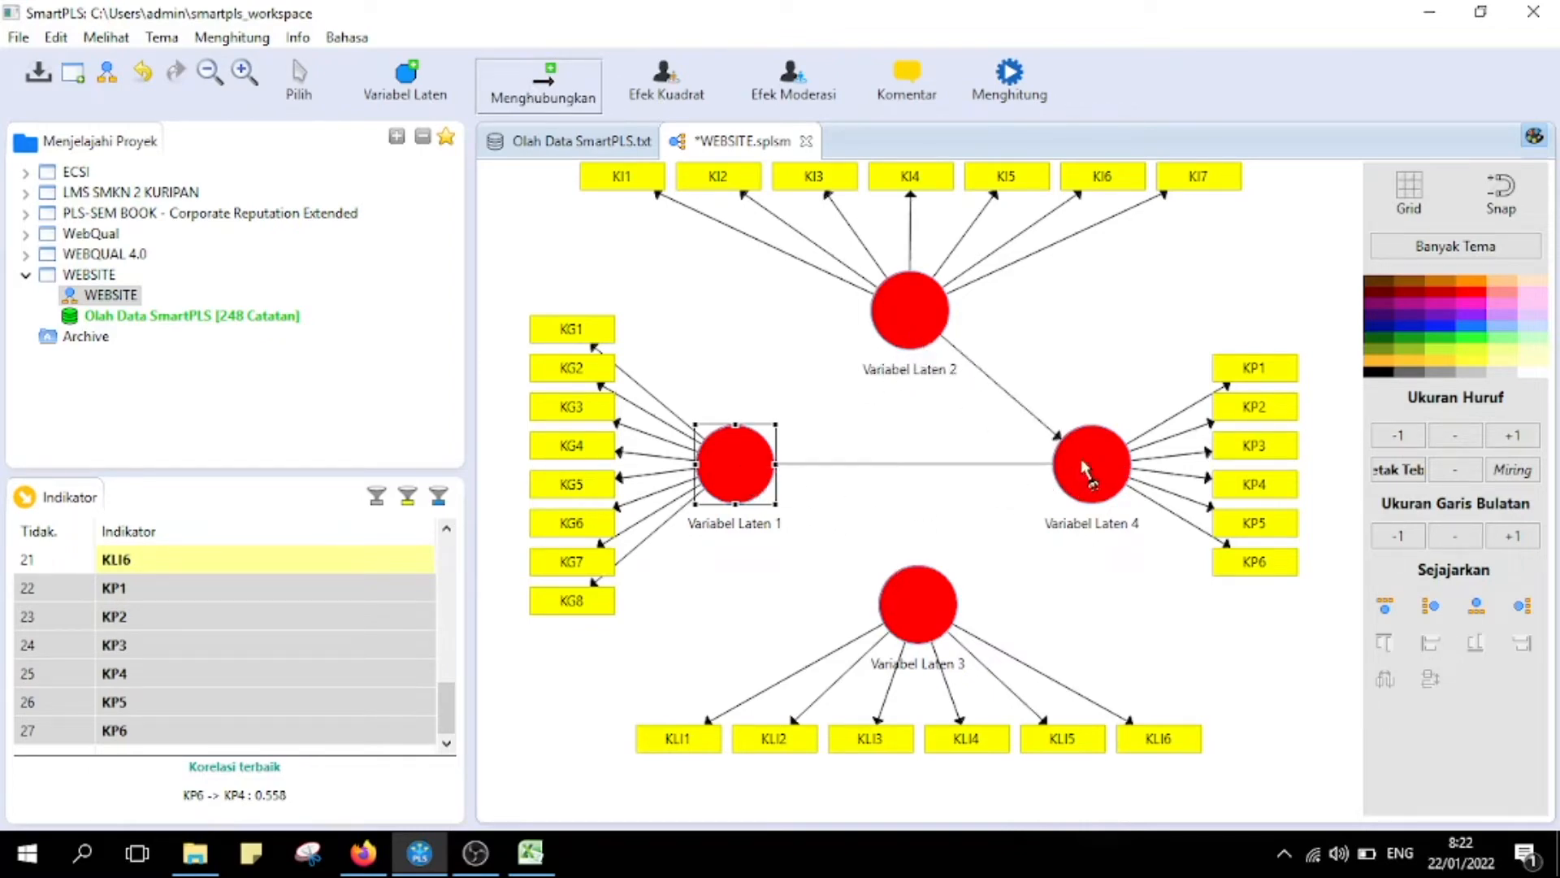
{"action": "left_click_drag", "start_coordinate": [935, 601], "coordinate": [1085, 480]}
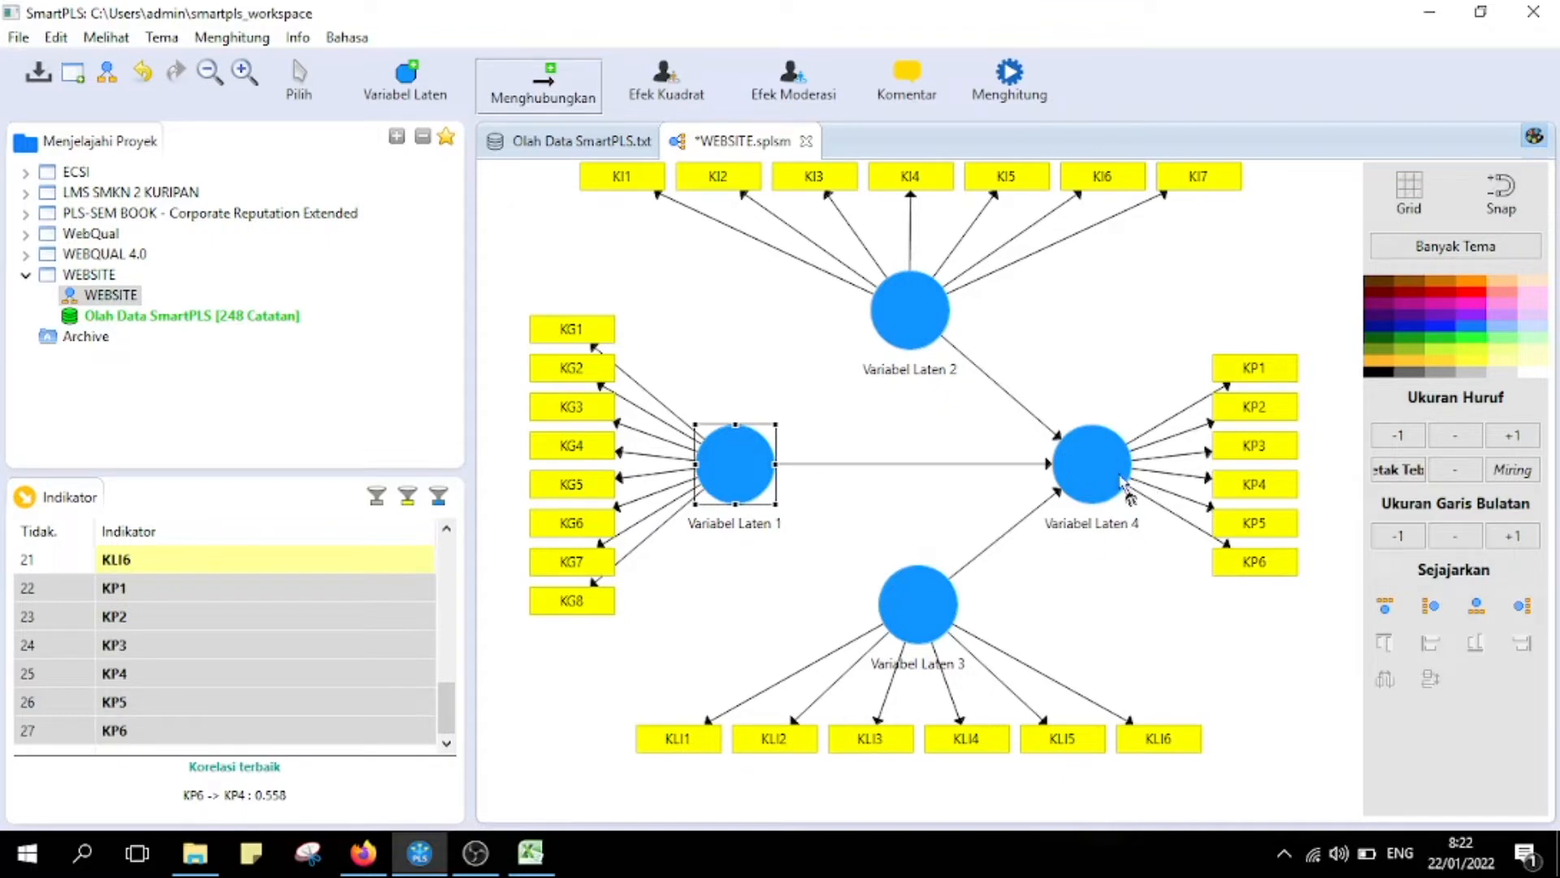
- Rename the latent variable of the KG indicators as Kualitas Kegunaan
{"action": "right_click", "coordinate": [737, 468]}
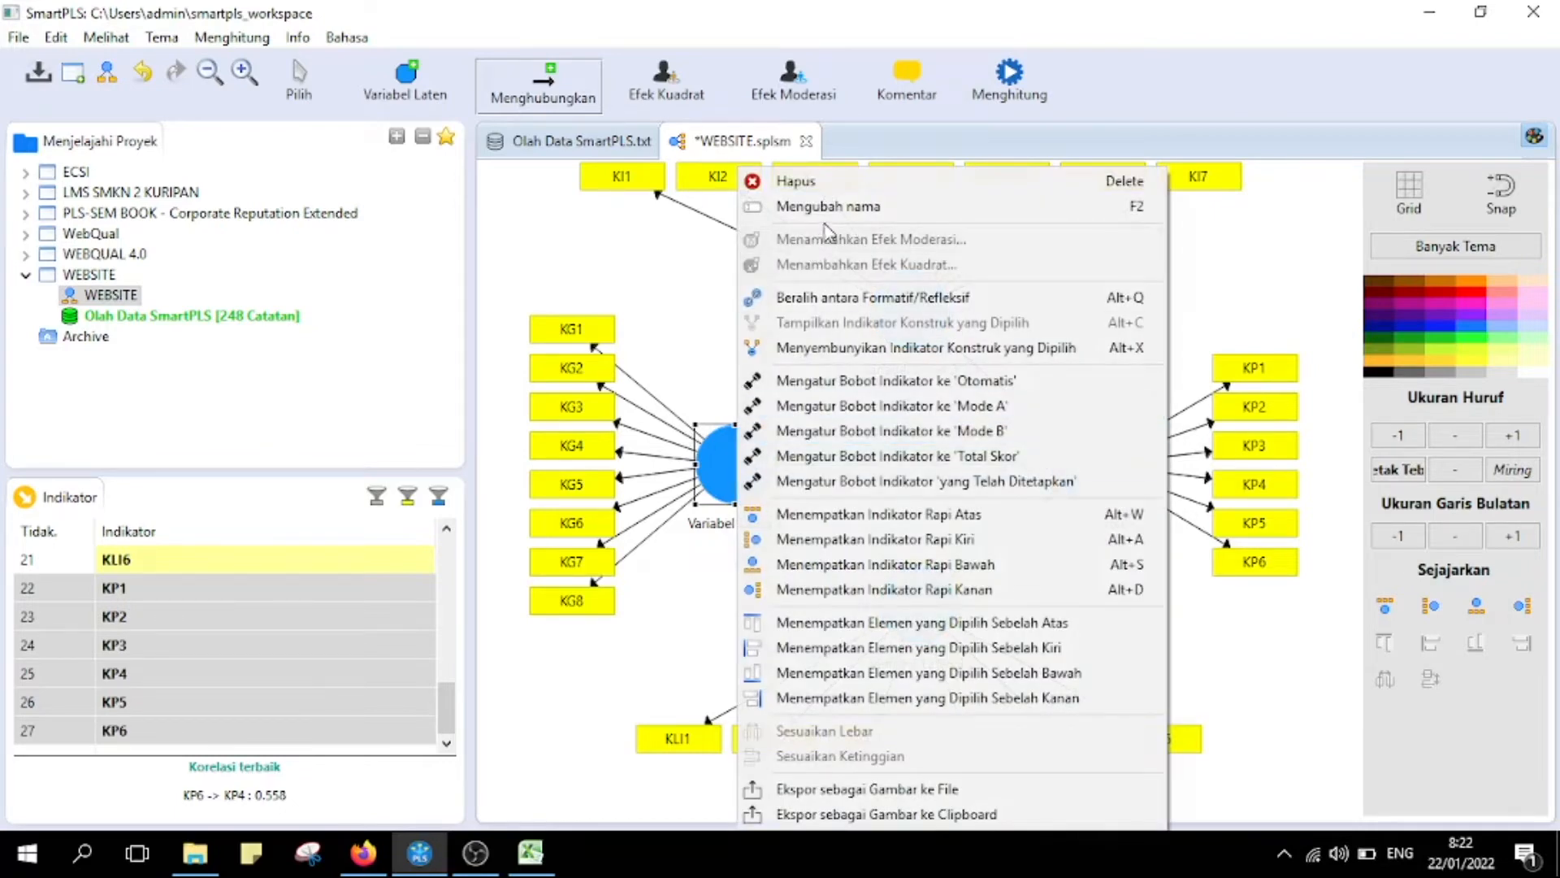
{"action": "left_click", "coordinate": [768, 205]}
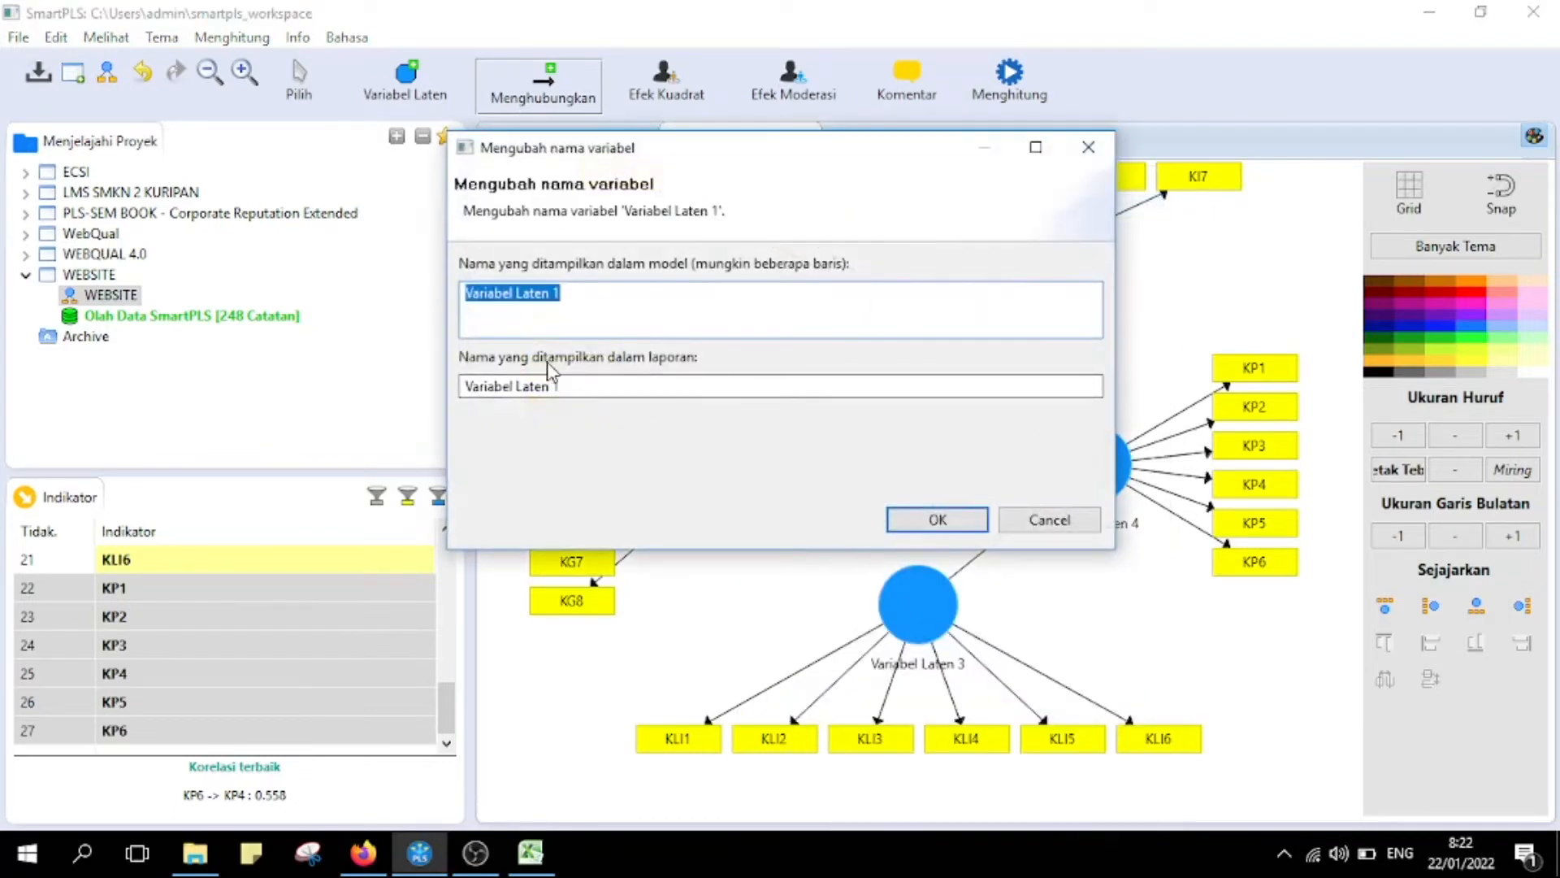
{"action": "type", "text": "K"}
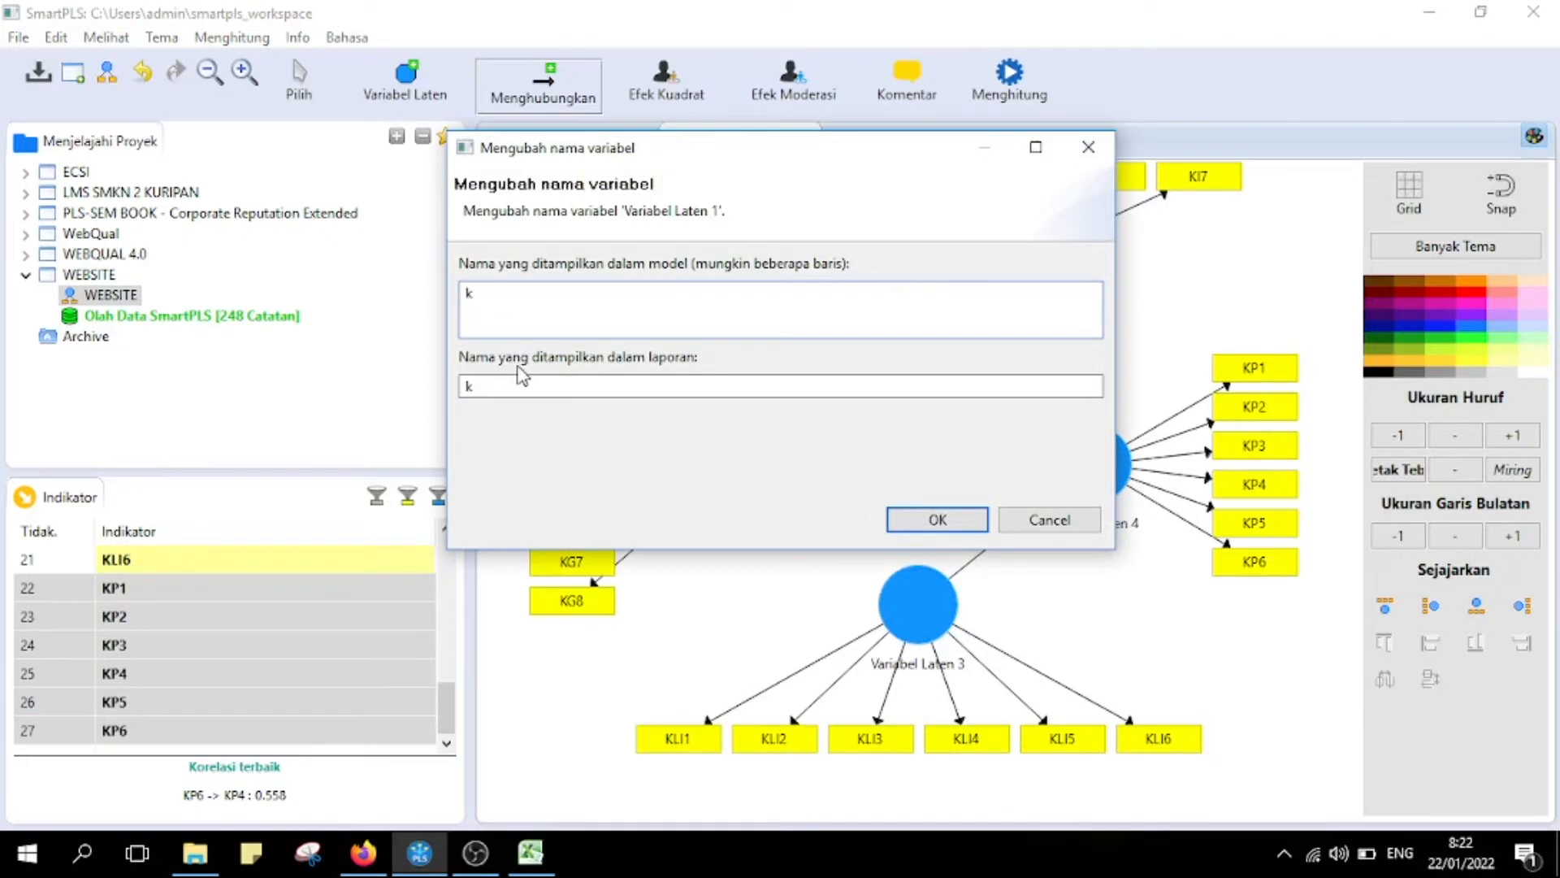
{"action": "type", "text": "ualitas Kegunaan"}
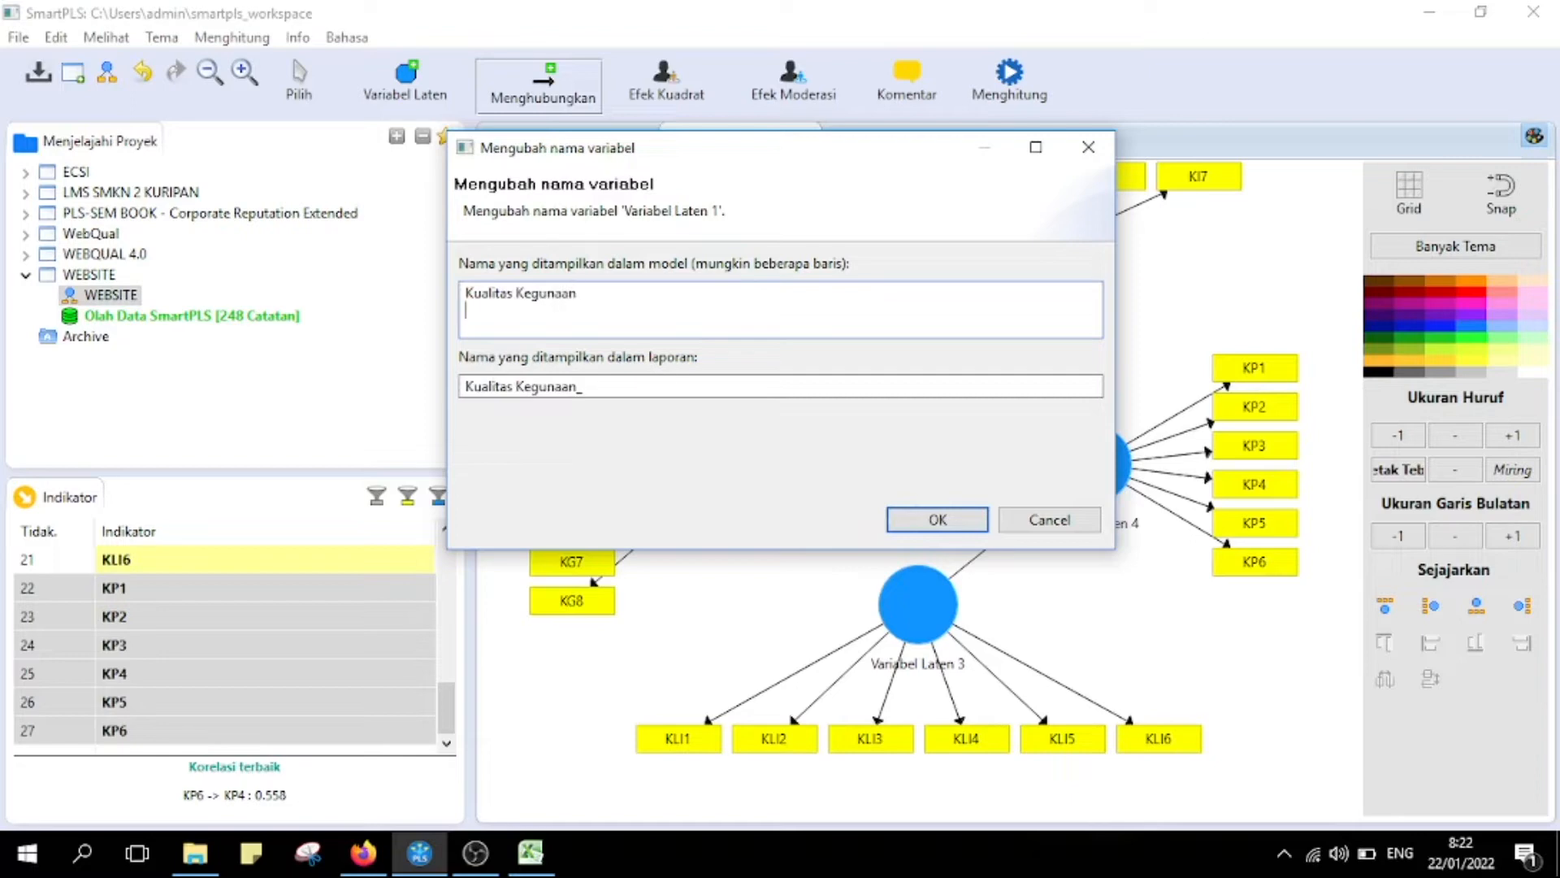
{"action": "left_click", "coordinate": [943, 525]}
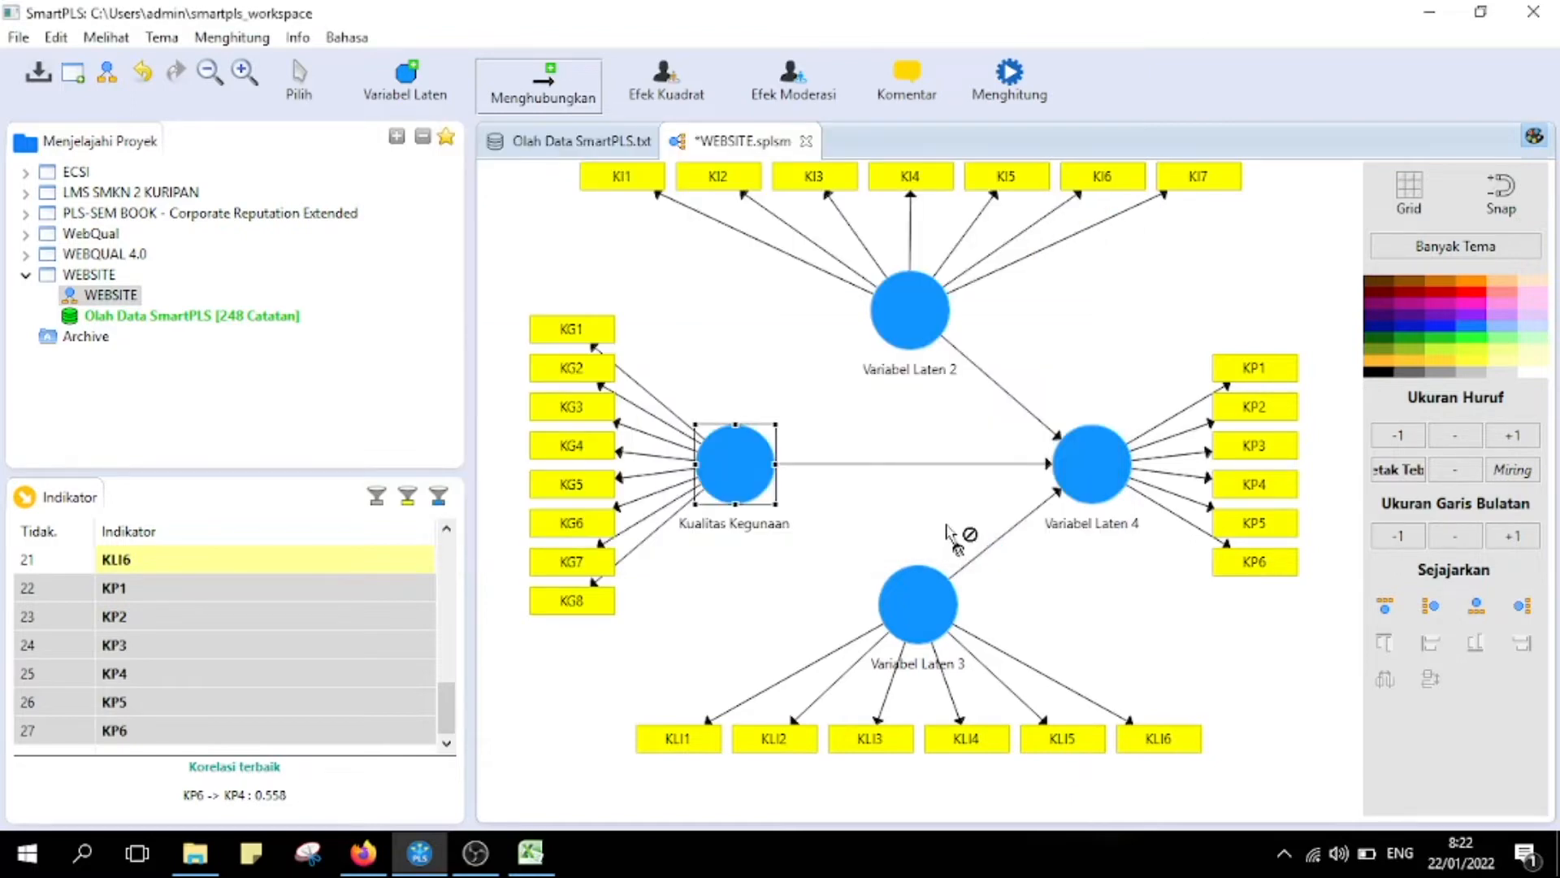
- Change the name of the latent variable with the KG indicators to Kualitas Informasi
{"action": "right_click", "coordinate": [890, 329]}
{"action": "left_click", "coordinate": [966, 208]}
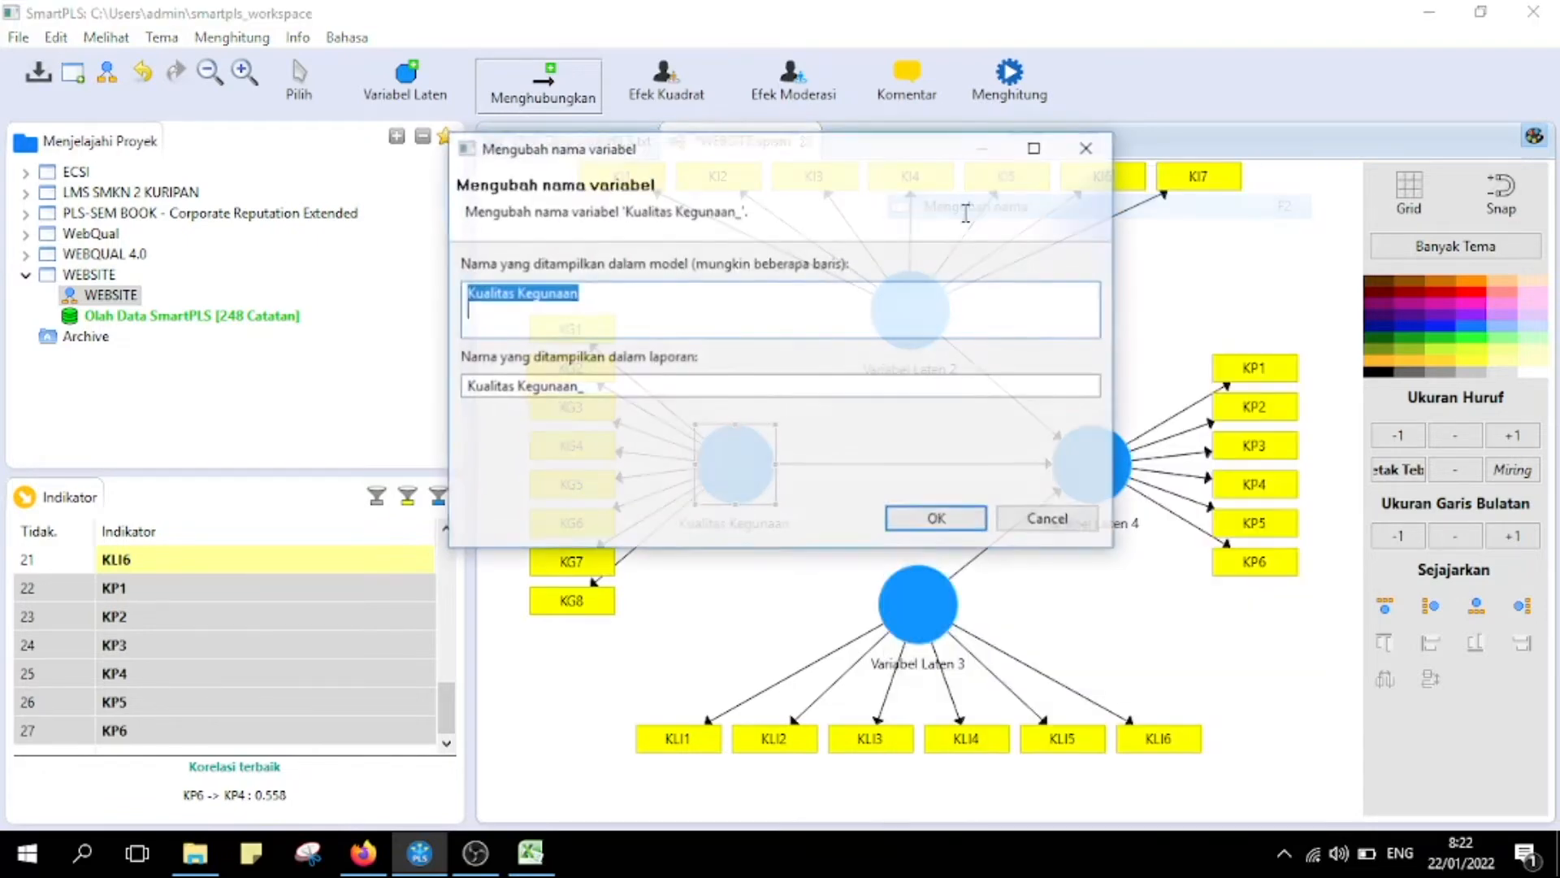
{"action": "left_click", "coordinate": [582, 296]}
{"action": "left_click_drag", "start_coordinate": [582, 297], "coordinate": [520, 303]}
{"action": "type", "text": "Informas"}
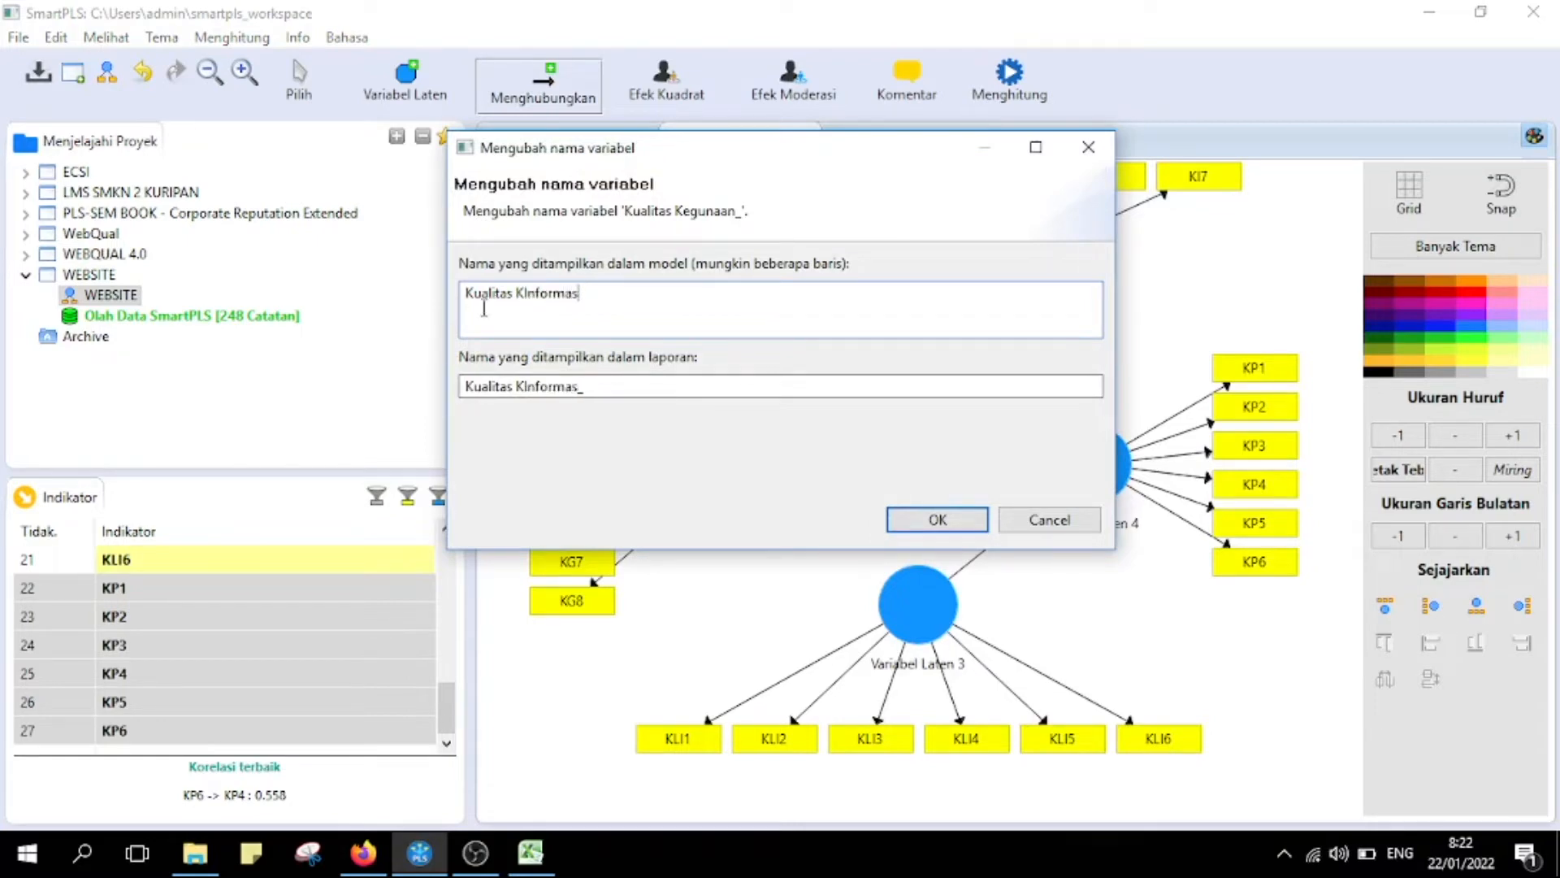
{"action": "key", "text": "BackSpace"}
{"action": "key", "text": "BackSpace"}
{"action": "key", "text": "BackSpace"}
{"action": "key", "text": "BackSpace"}
{"action": "key", "text": "BackSpace"}
{"action": "key", "text": "BackSpace"}
{"action": "key", "text": "BackSpace"}
{"action": "key", "text": "BackSpace"}
{"action": "key", "text": "BackSpace"}
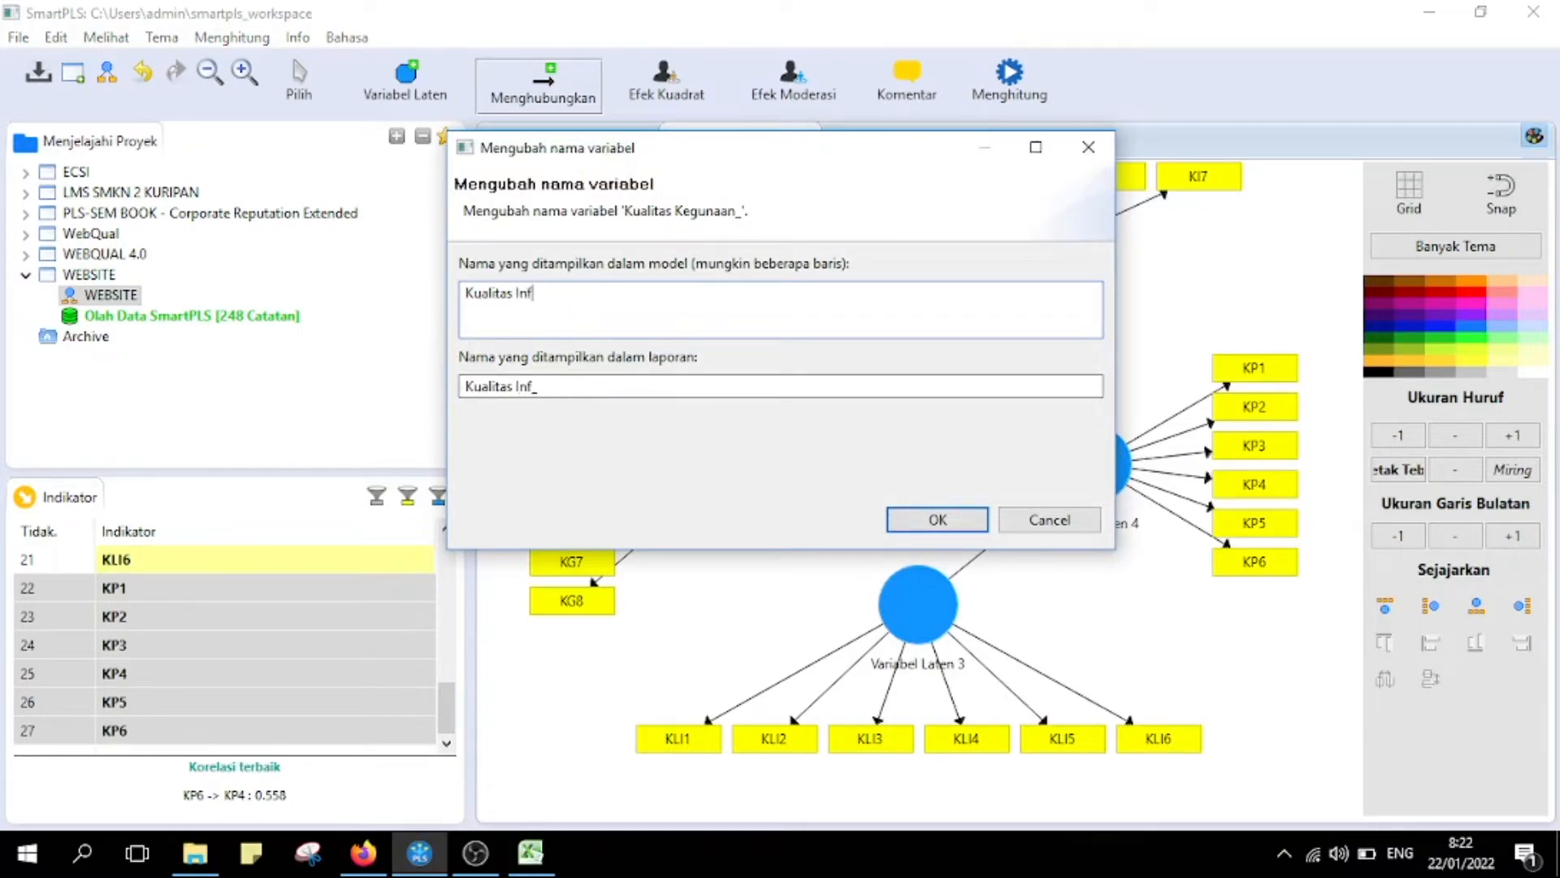
{"action": "type", "text": "Informasi"}
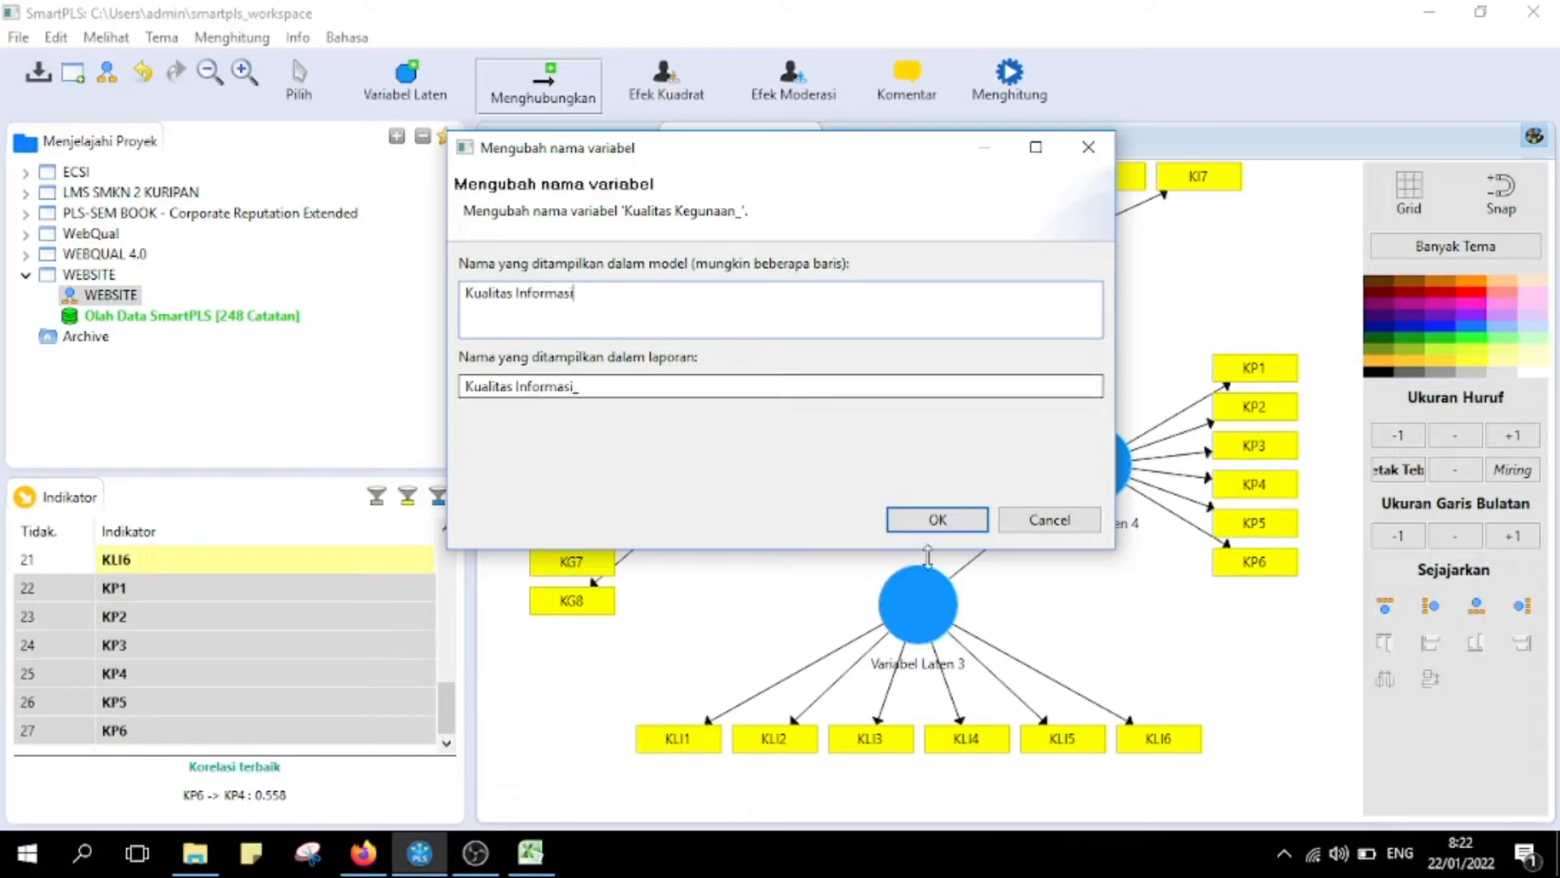
{"action": "left_click", "coordinate": [934, 520]}
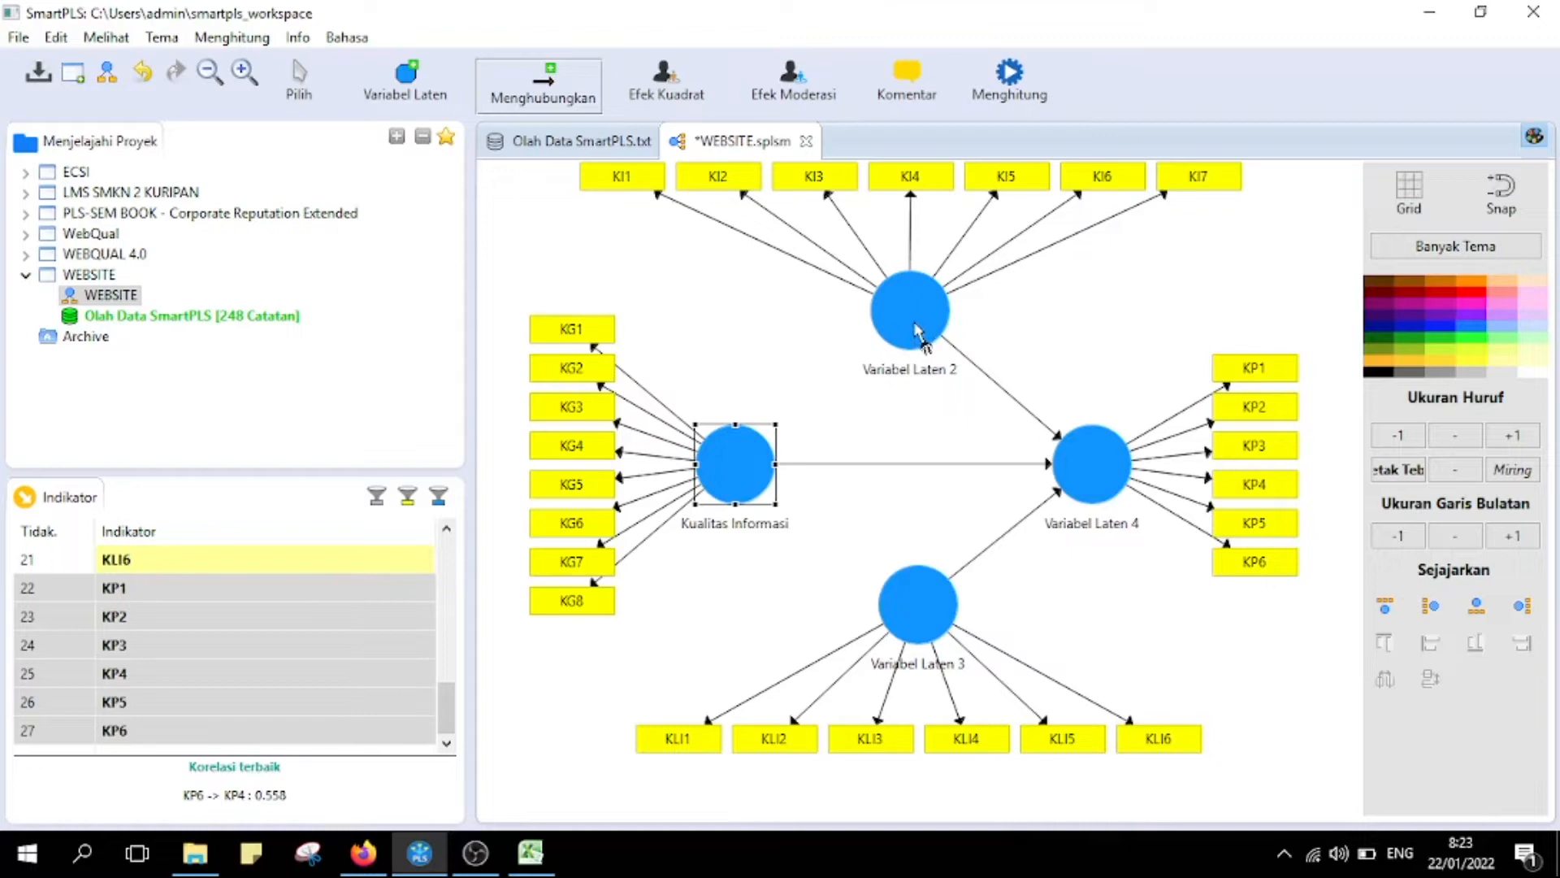
- Rename the latent variable with the KG indicators as Kualitas Kegunaan
{"action": "right_click", "coordinate": [735, 471]}
{"action": "left_click", "coordinate": [865, 206]}
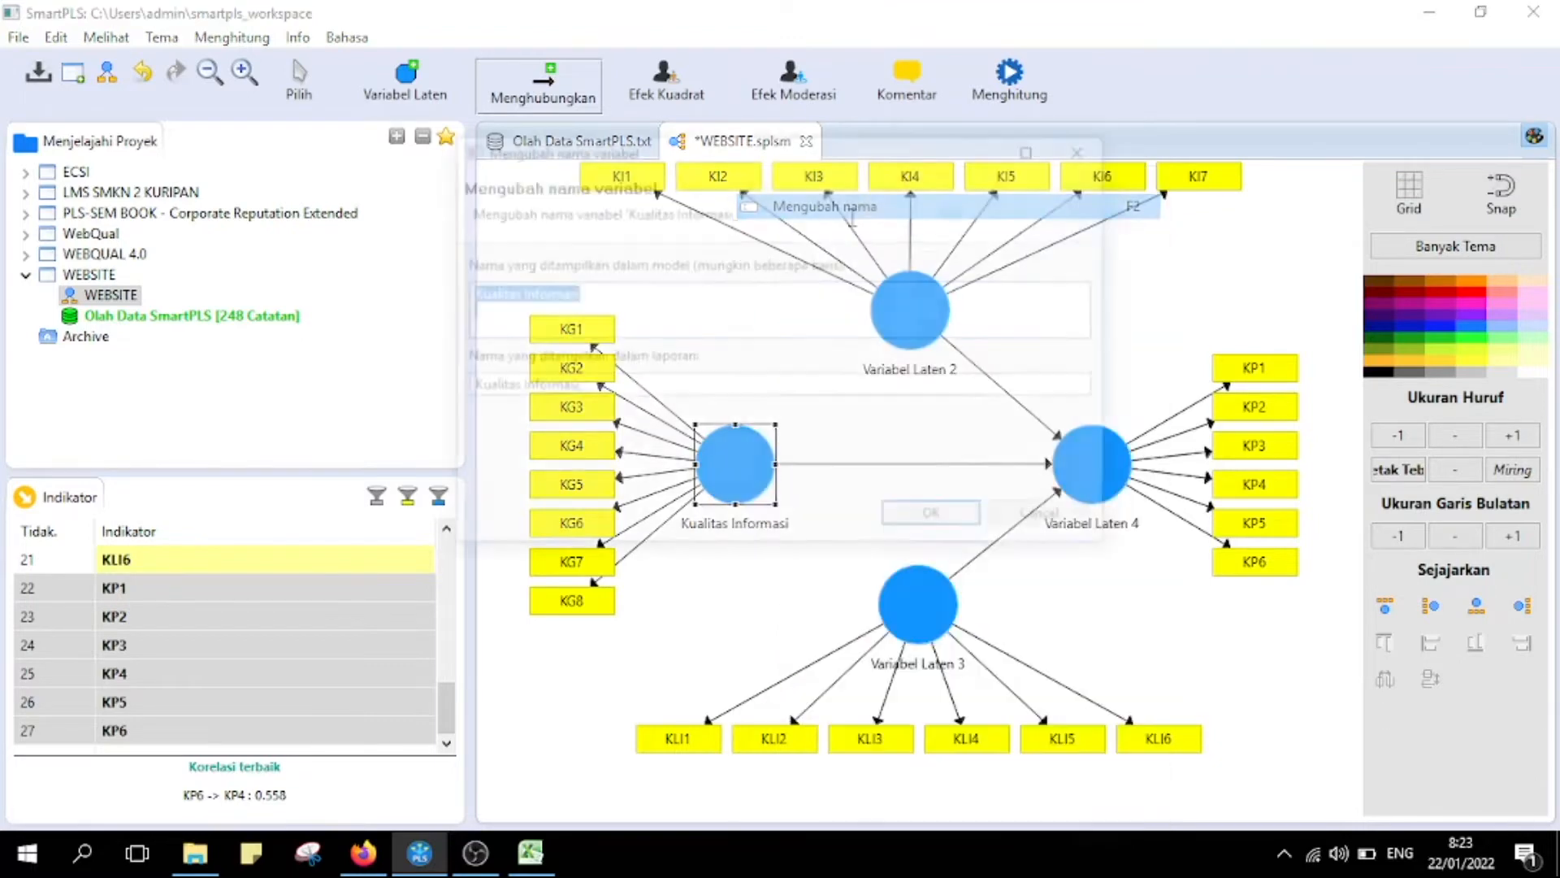
{"action": "left_click_drag", "start_coordinate": [576, 304], "coordinate": [522, 299]}
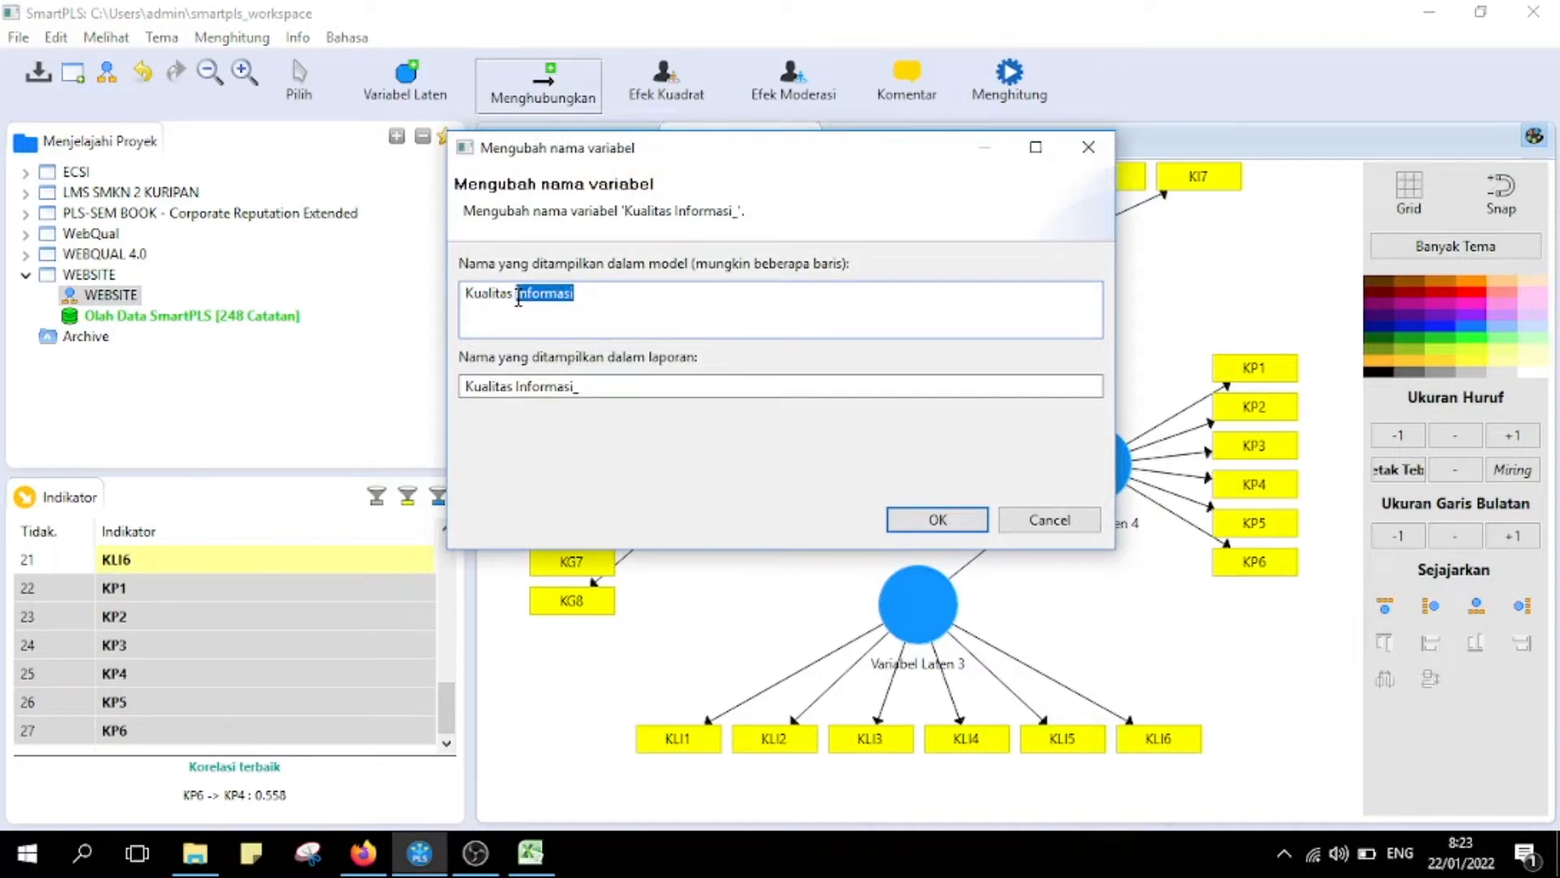
{"action": "type", "text": "Kegunaan"}
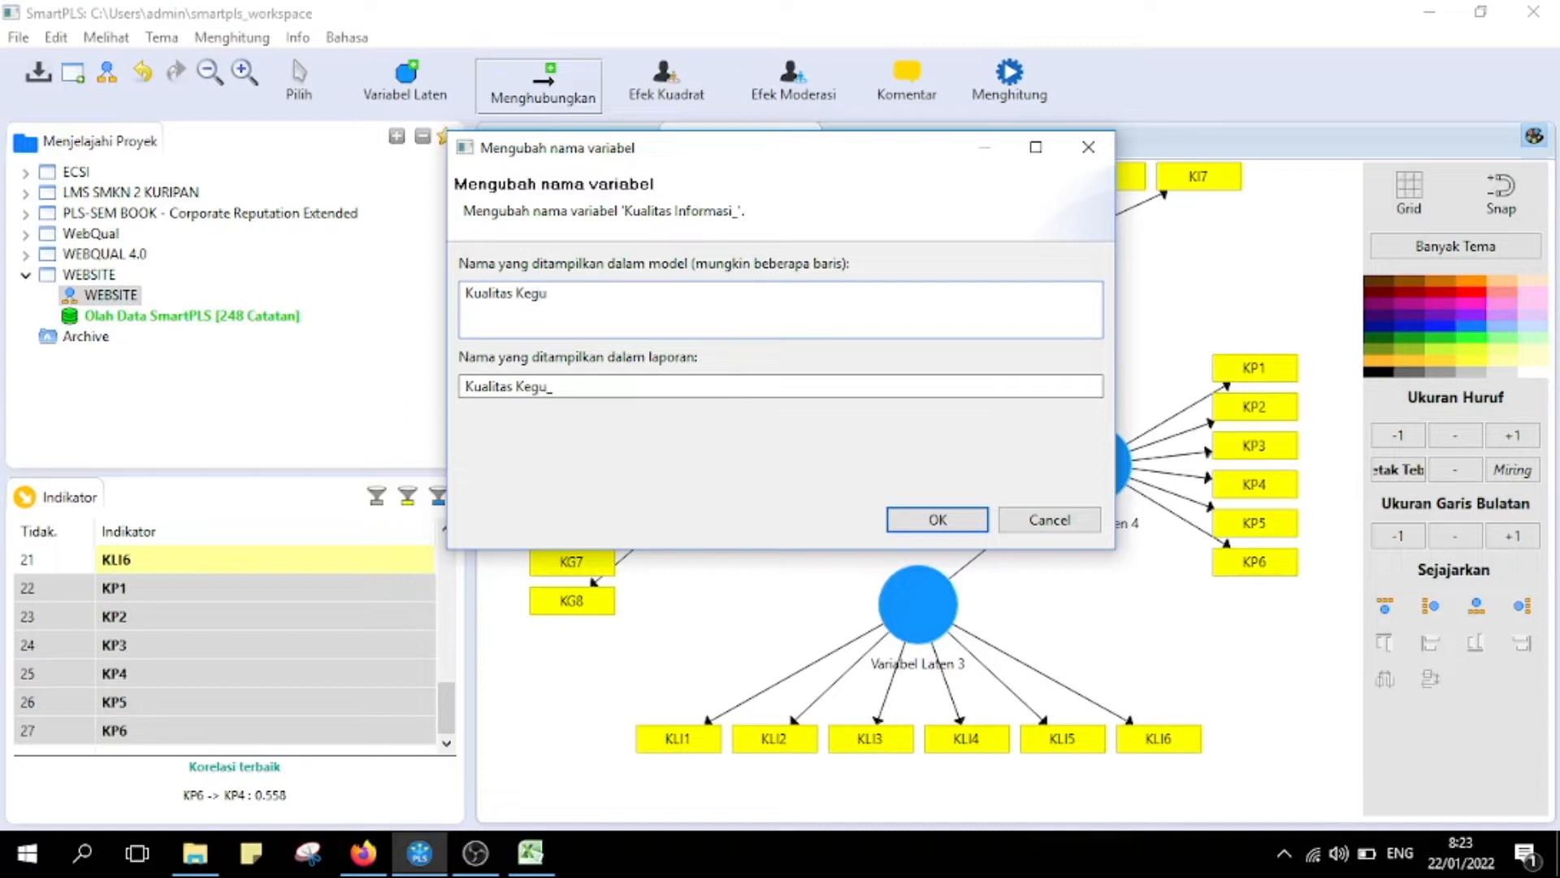
{"action": "left_click", "coordinate": [937, 518]}
{"action": "right_click", "coordinate": [909, 309]}
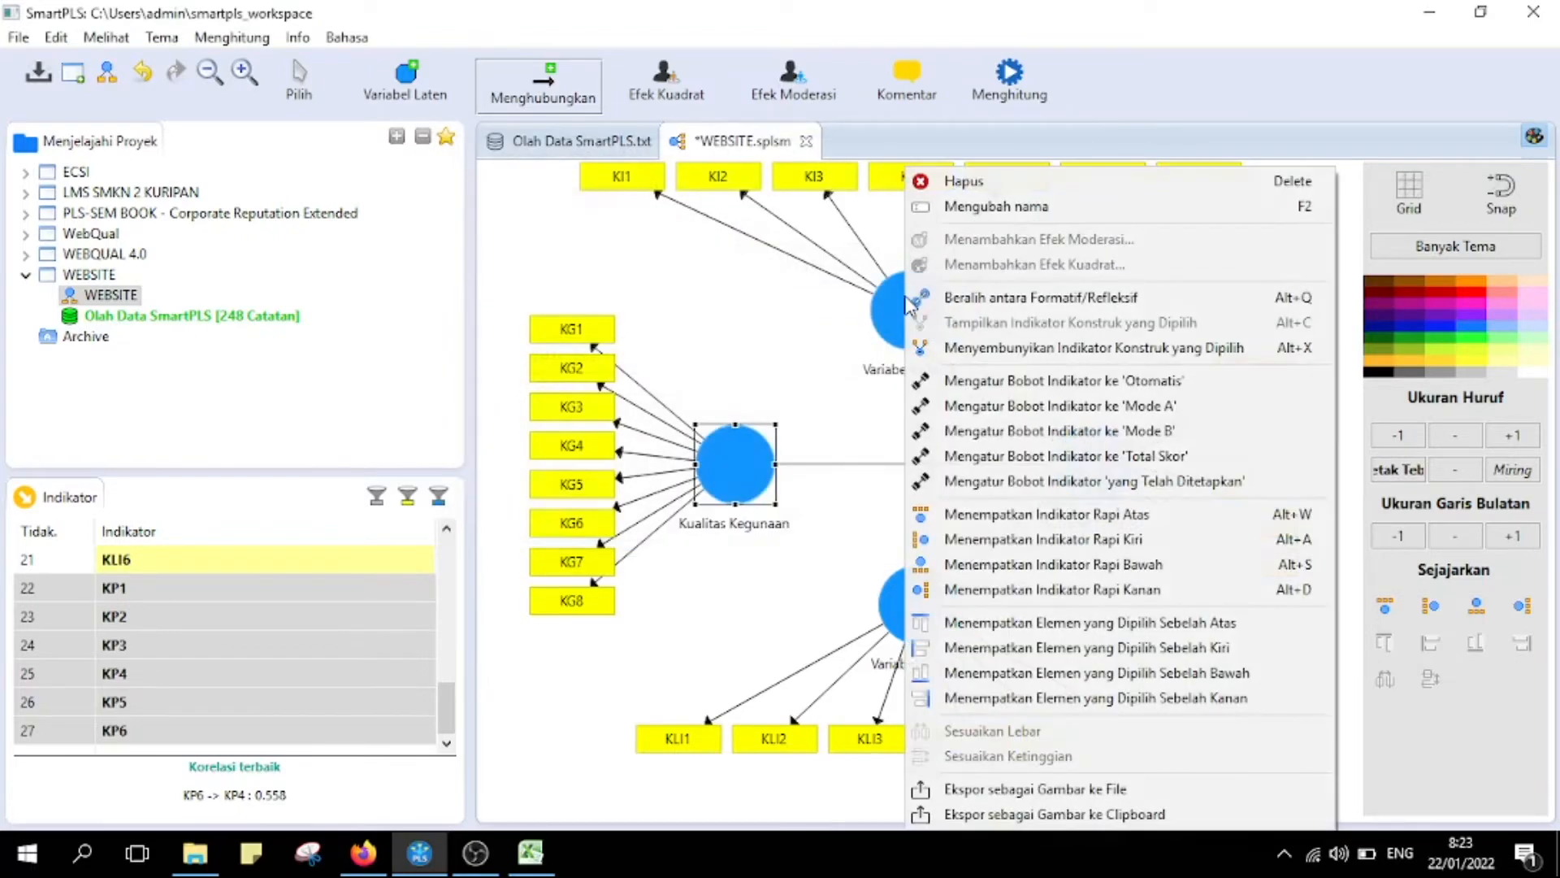
{"action": "left_click", "coordinate": [987, 205]}
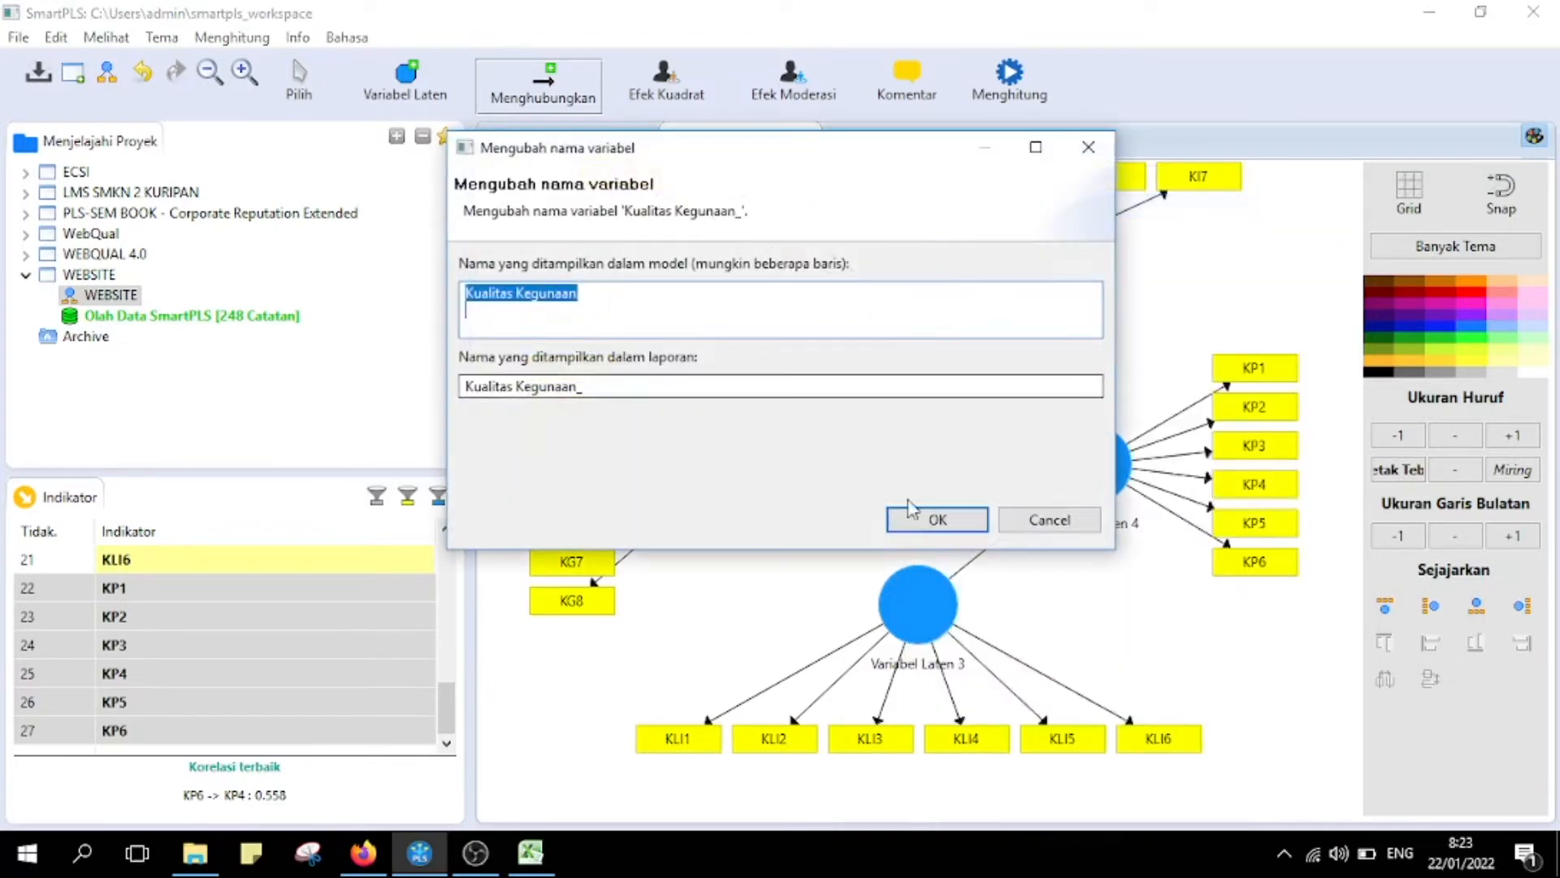
{"action": "left_click", "coordinate": [1046, 519]}
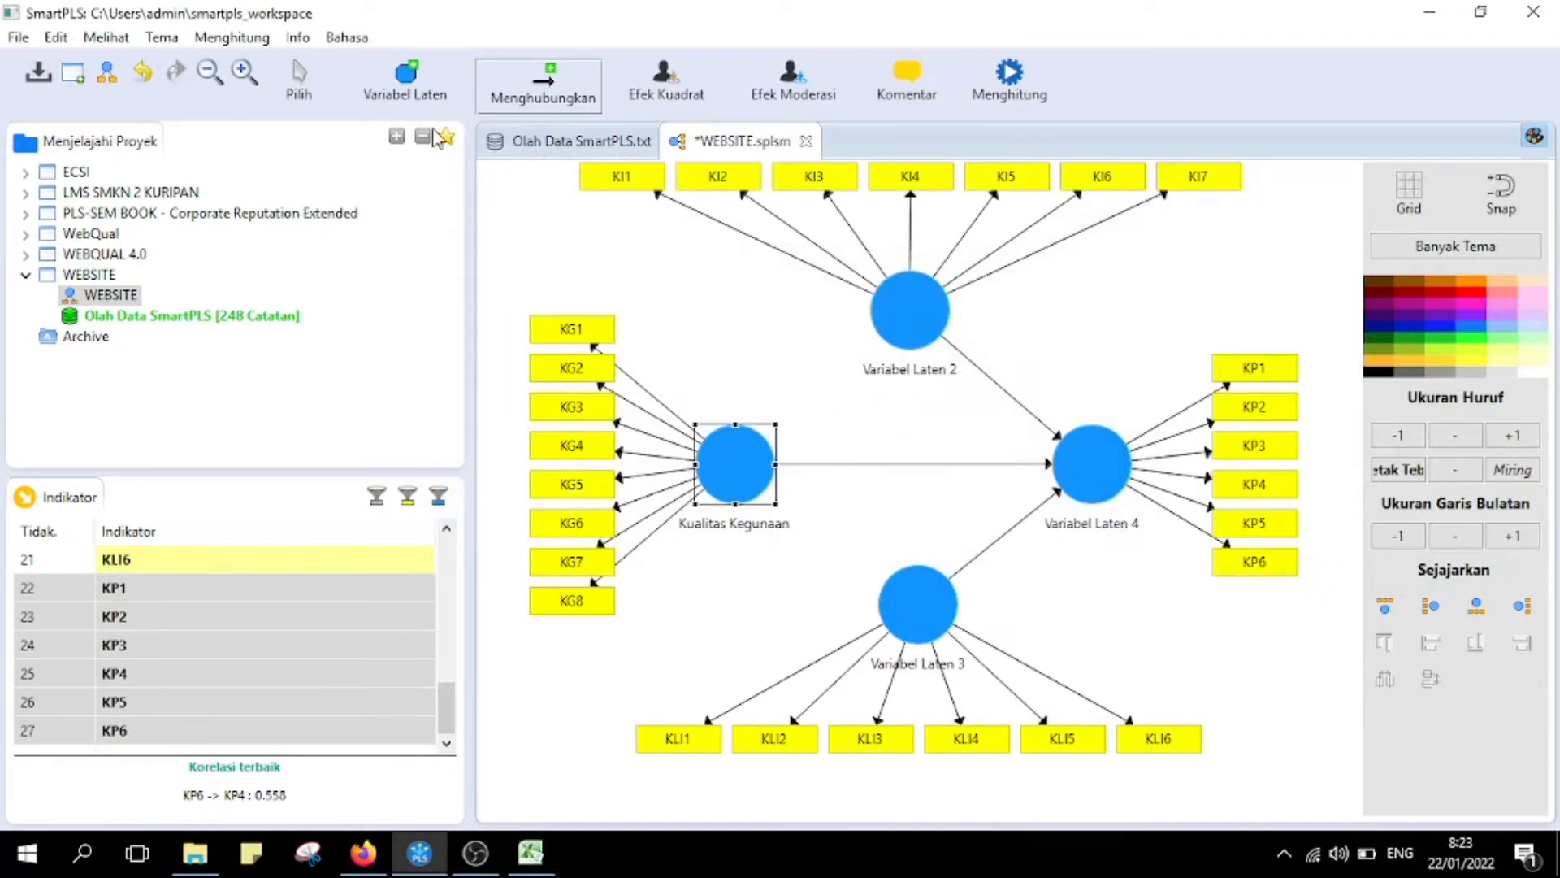
- Switch to the selection tool and rename the latent variable with the KI indicators as Kualitas Informasi
{"action": "left_click", "coordinate": [390, 89]}
{"action": "left_click", "coordinate": [299, 81]}
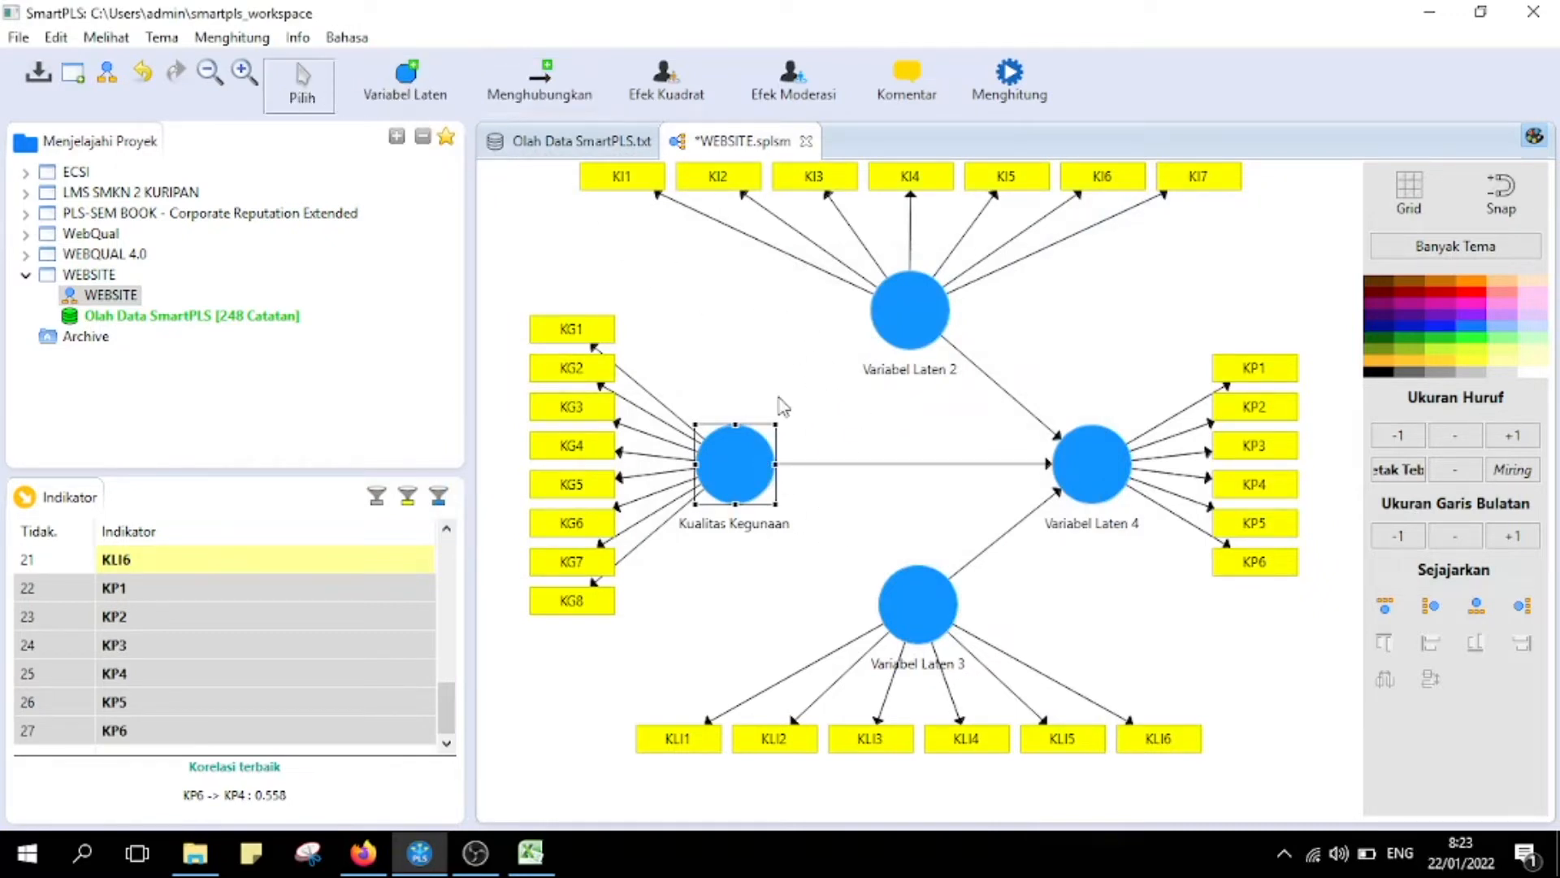
{"action": "left_click", "coordinate": [813, 529]}
{"action": "right_click", "coordinate": [918, 325]}
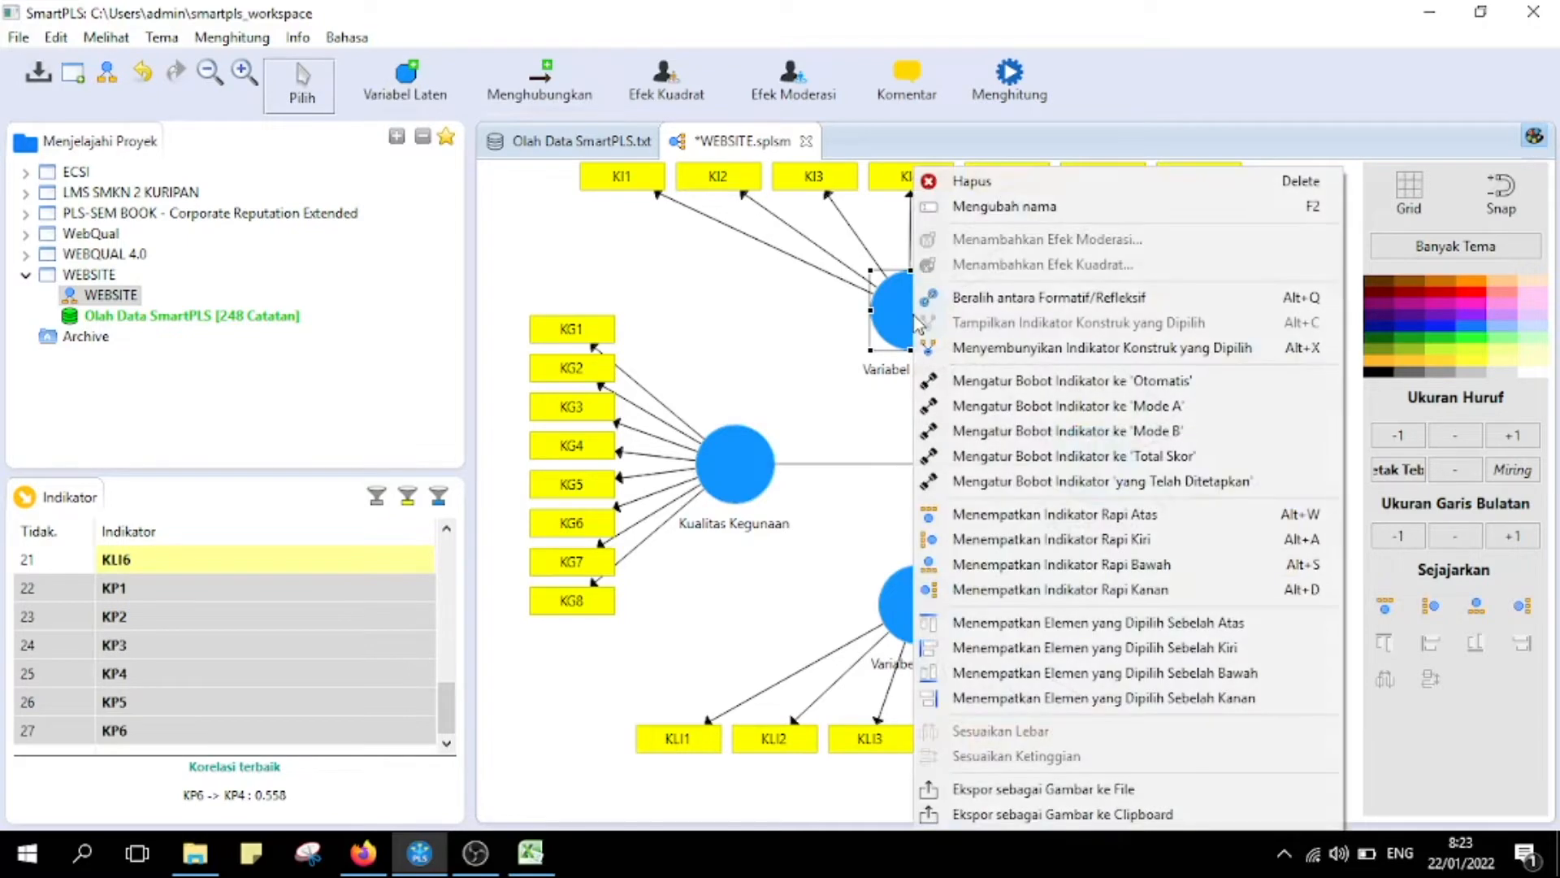
{"action": "left_click", "coordinate": [963, 203]}
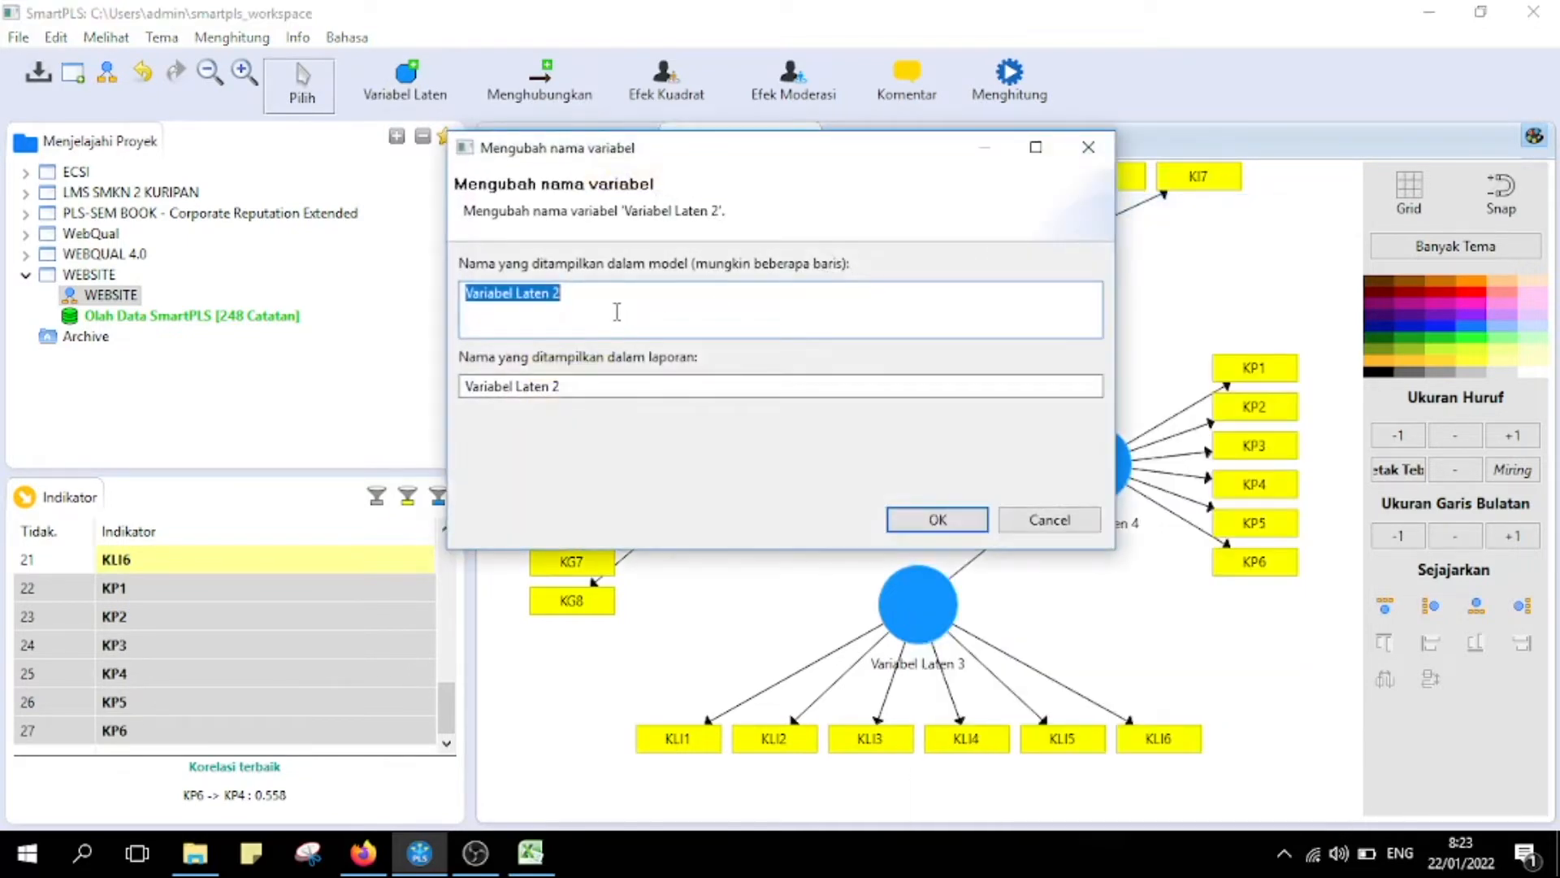
{"action": "type", "text": "Ku"}
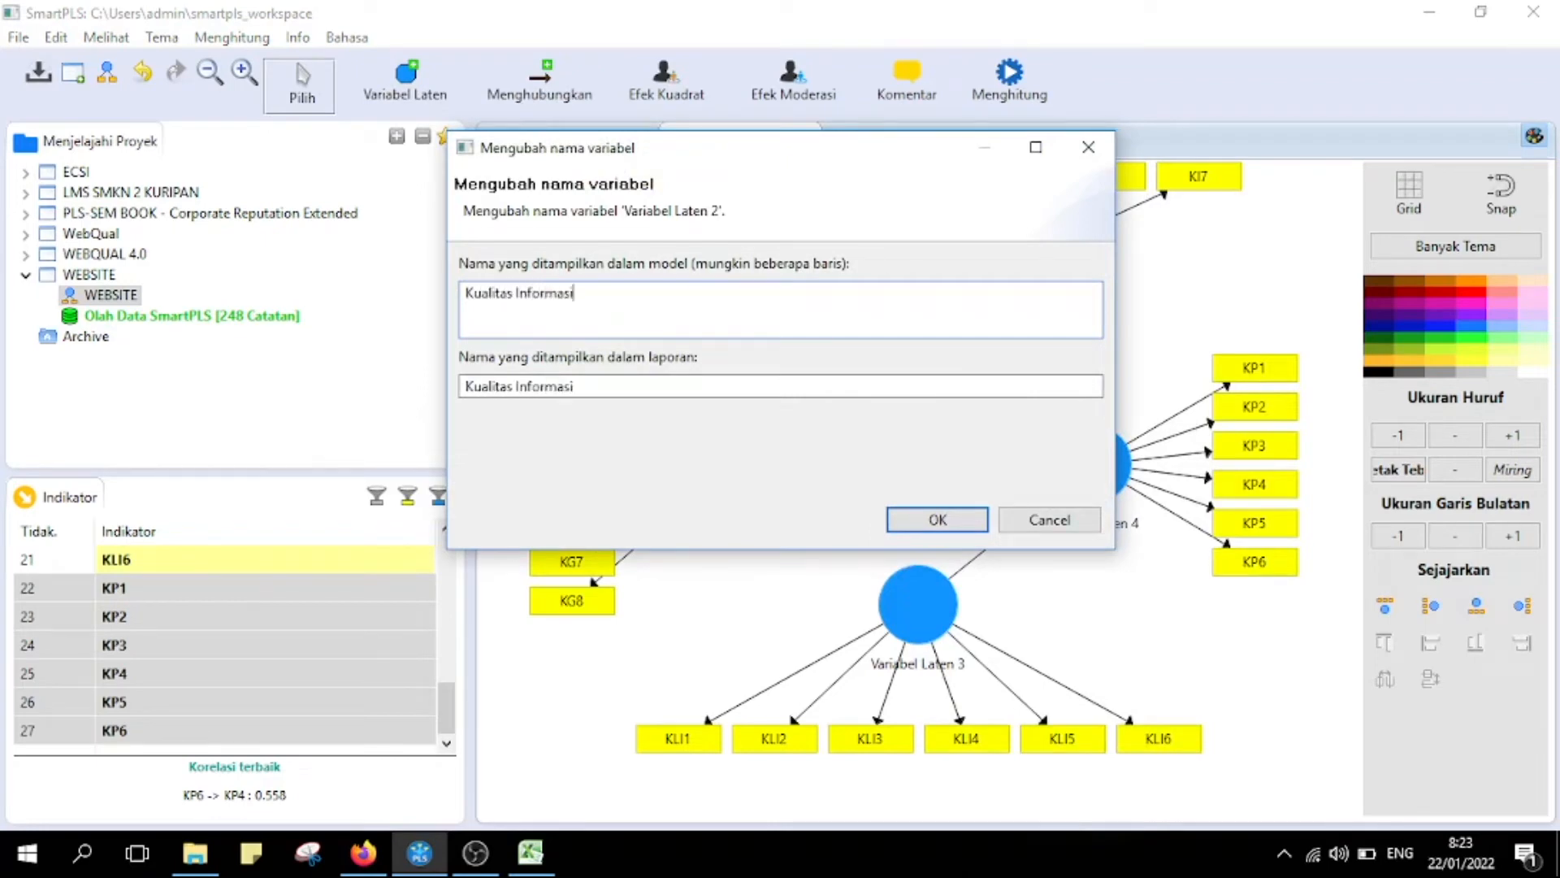
{"action": "type", "text": "alitas Informasi"}
{"action": "left_click", "coordinate": [937, 519]}
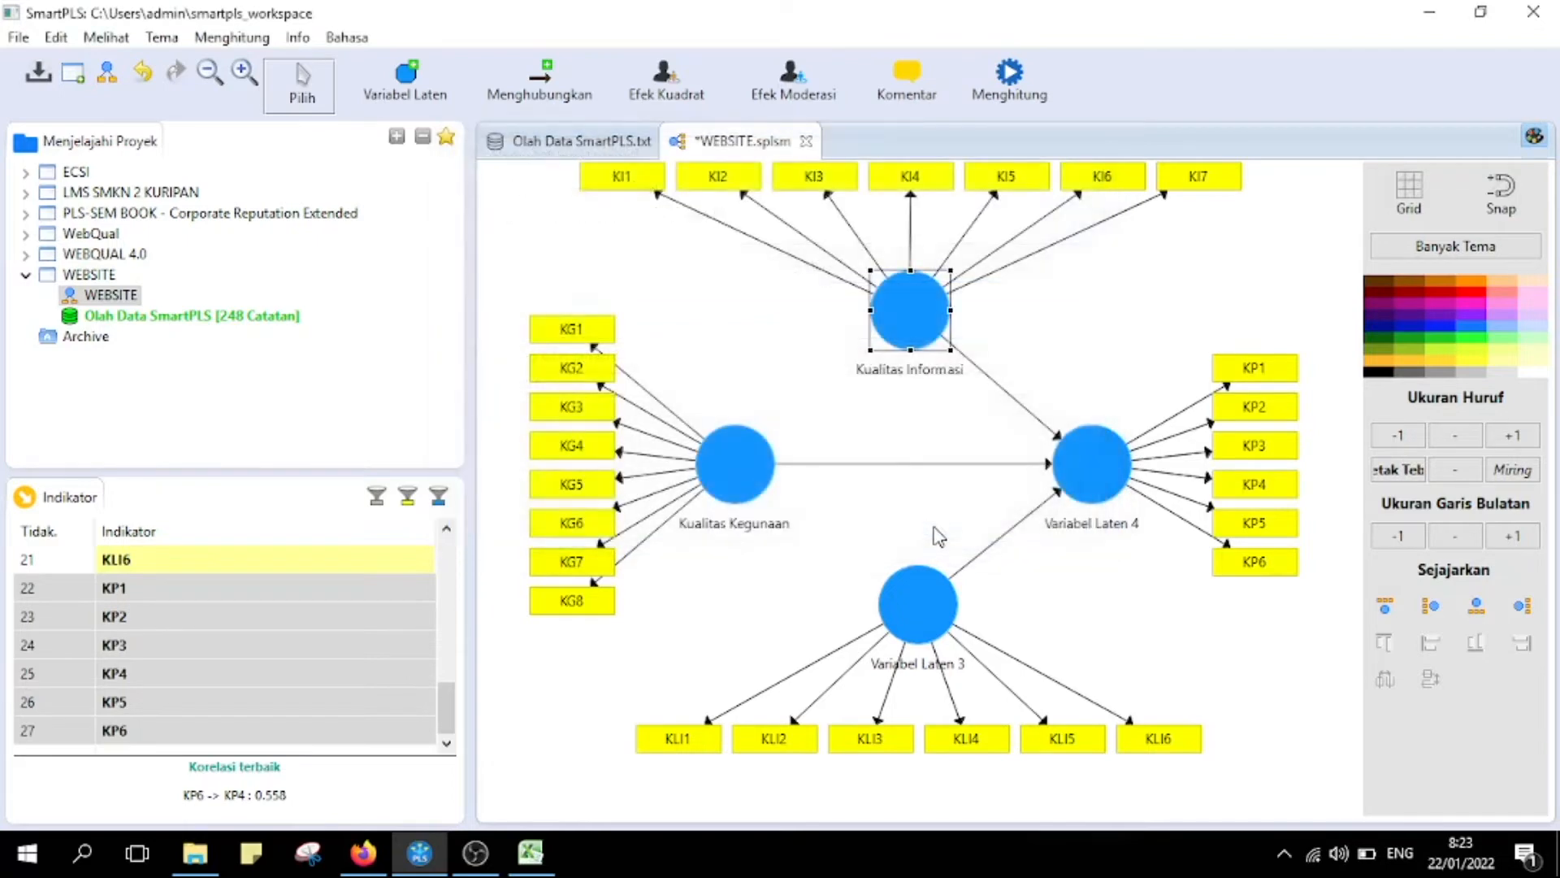
- Rename the latent variable with the KLI indicators as Kualitas Layanan Interaksi
{"action": "right_click", "coordinate": [921, 592]}
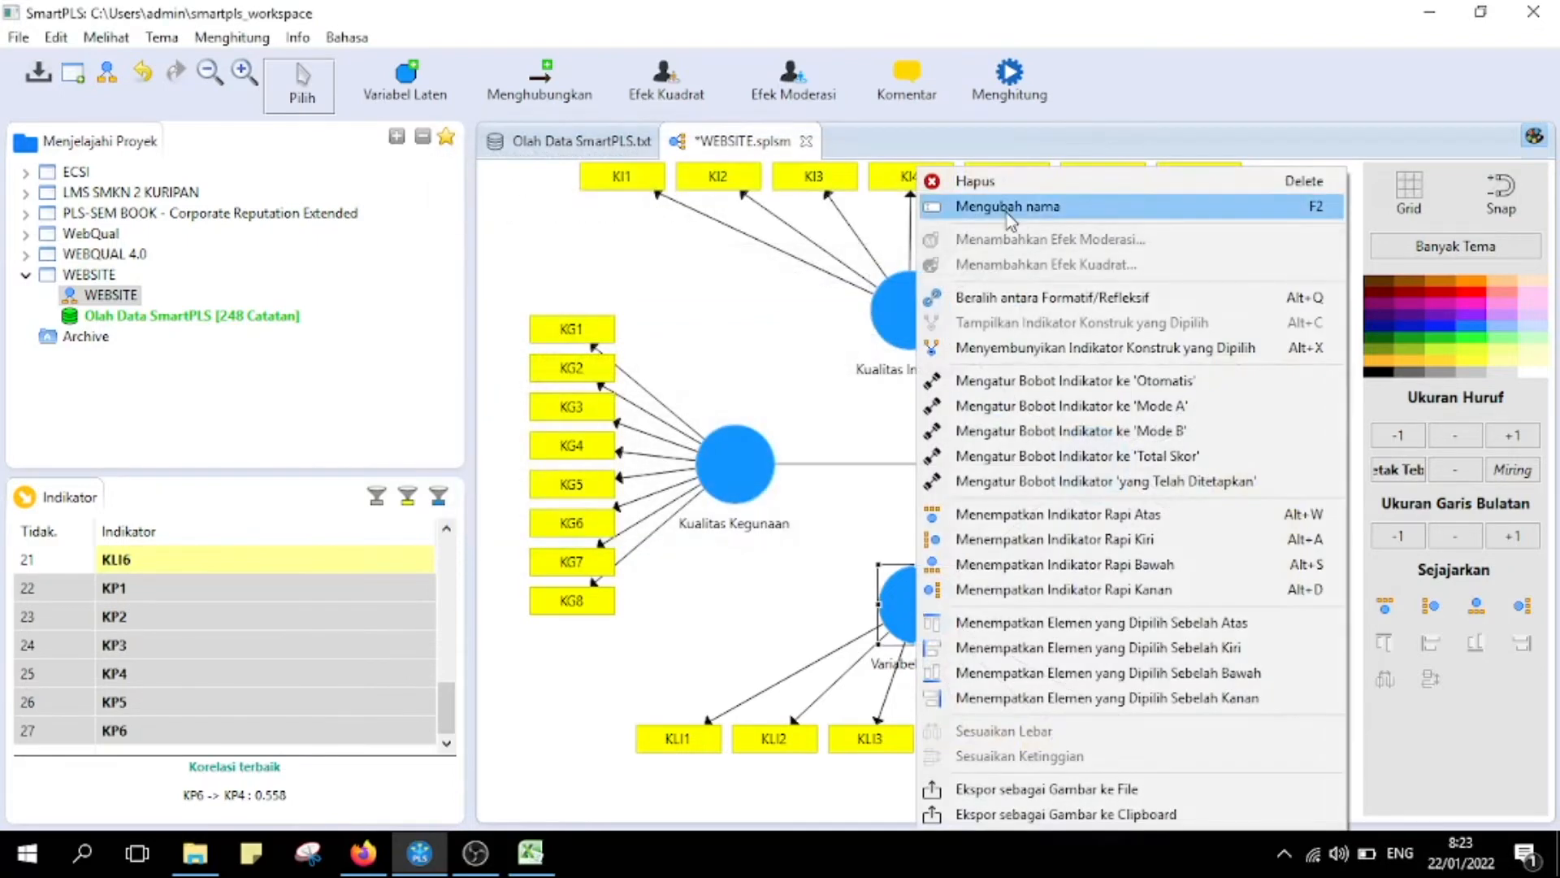
{"action": "left_click", "coordinate": [1007, 213]}
{"action": "type", "text": "Kul"}
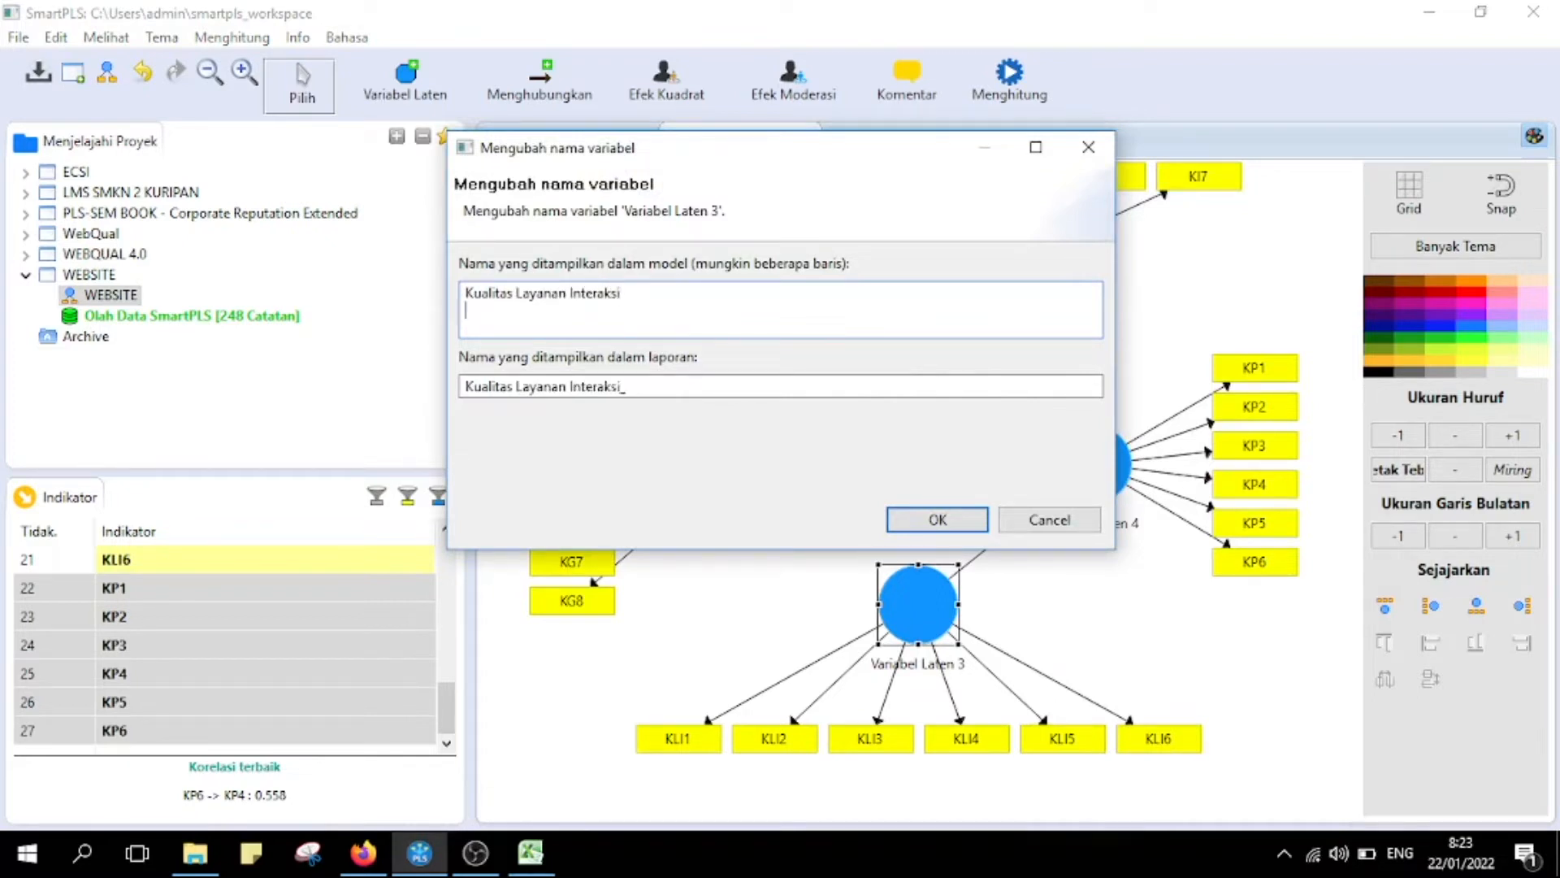
{"action": "left_click", "coordinate": [937, 520]}
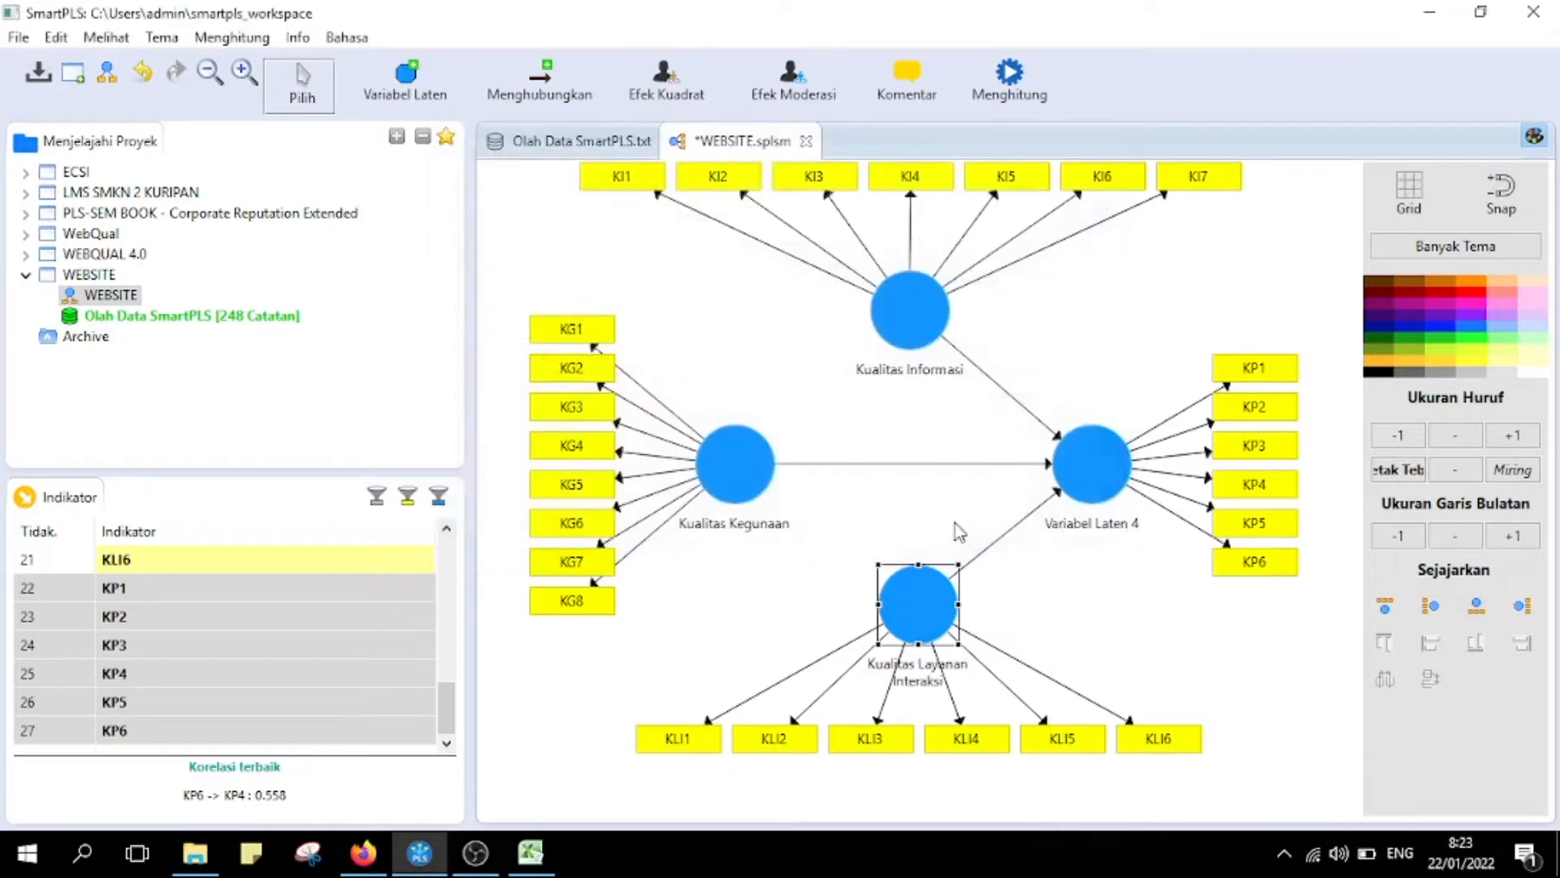
- Rename the latent variable with the KP indicators as Kepuasan Pengguna
{"action": "right_click", "coordinate": [1105, 481]}
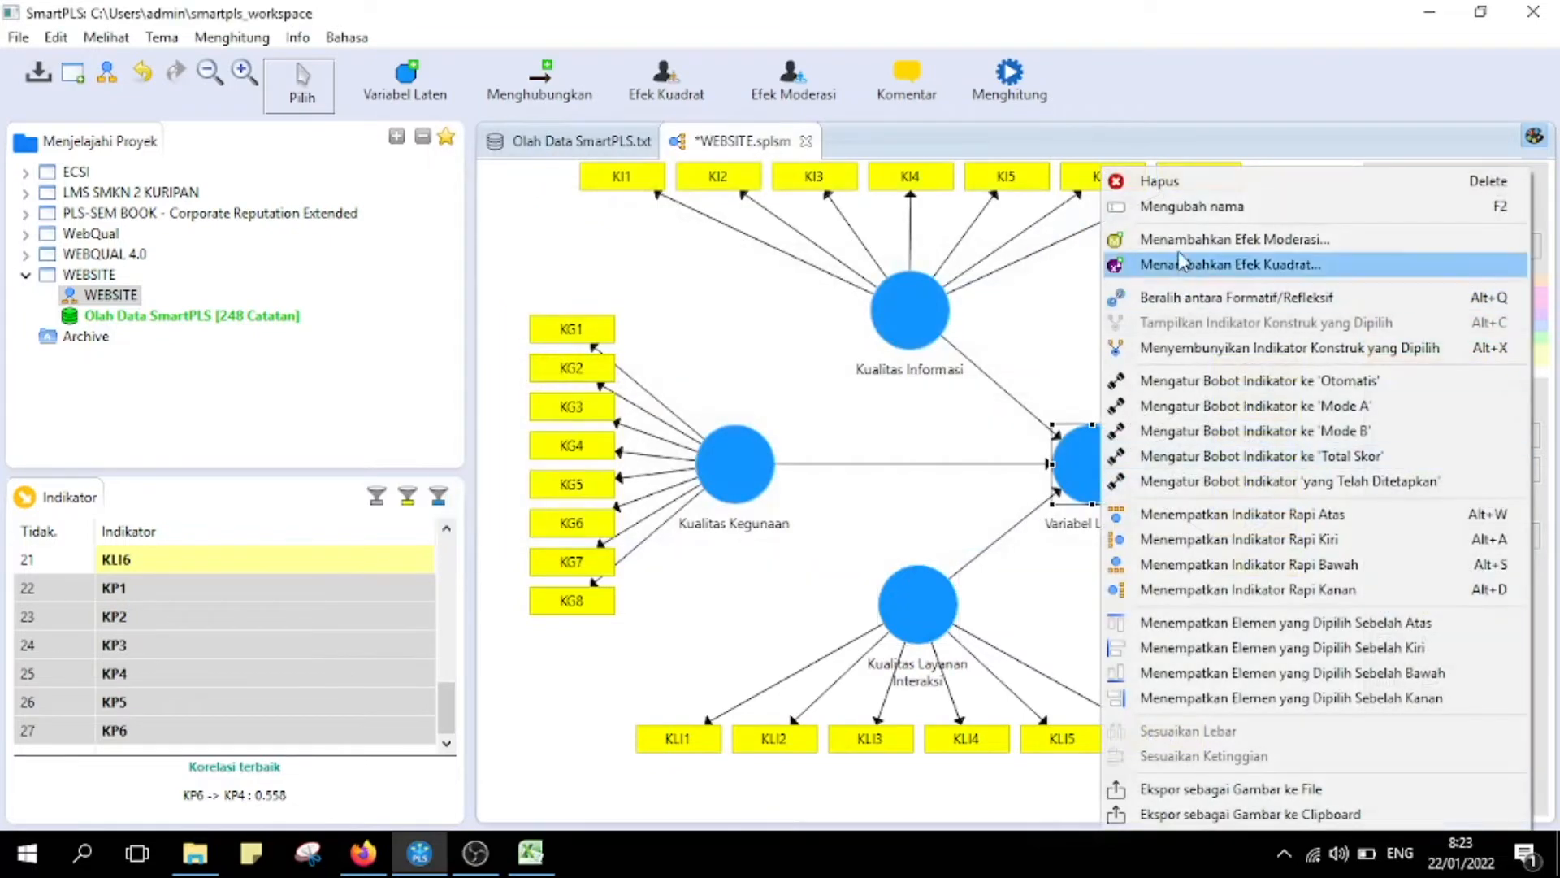
{"action": "left_click", "coordinate": [1130, 209]}
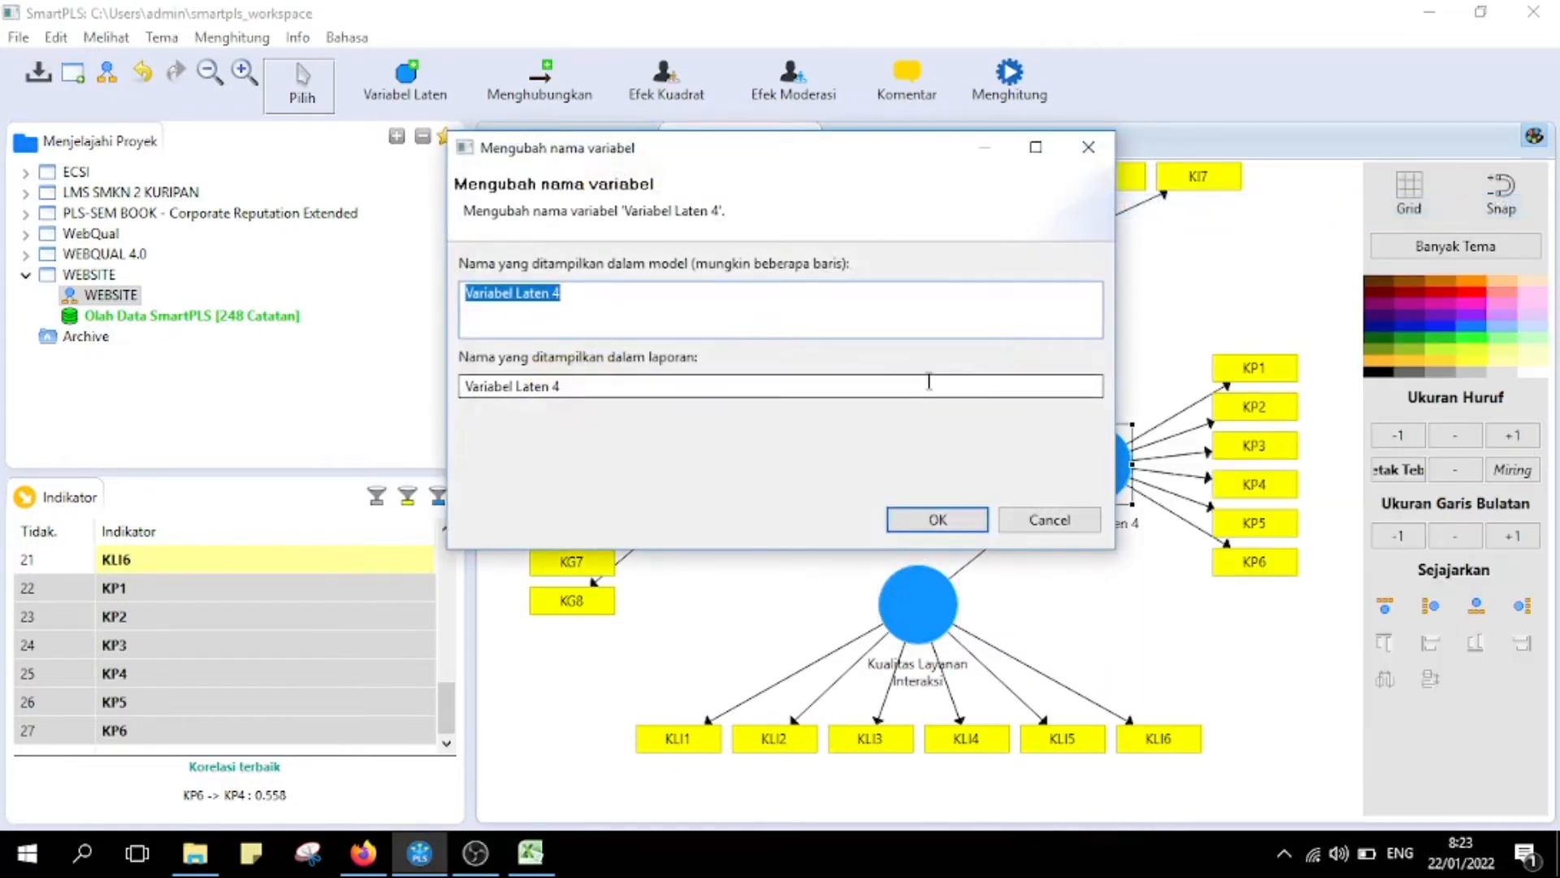
{"action": "type", "text": "Kepuasan Pengguna"}
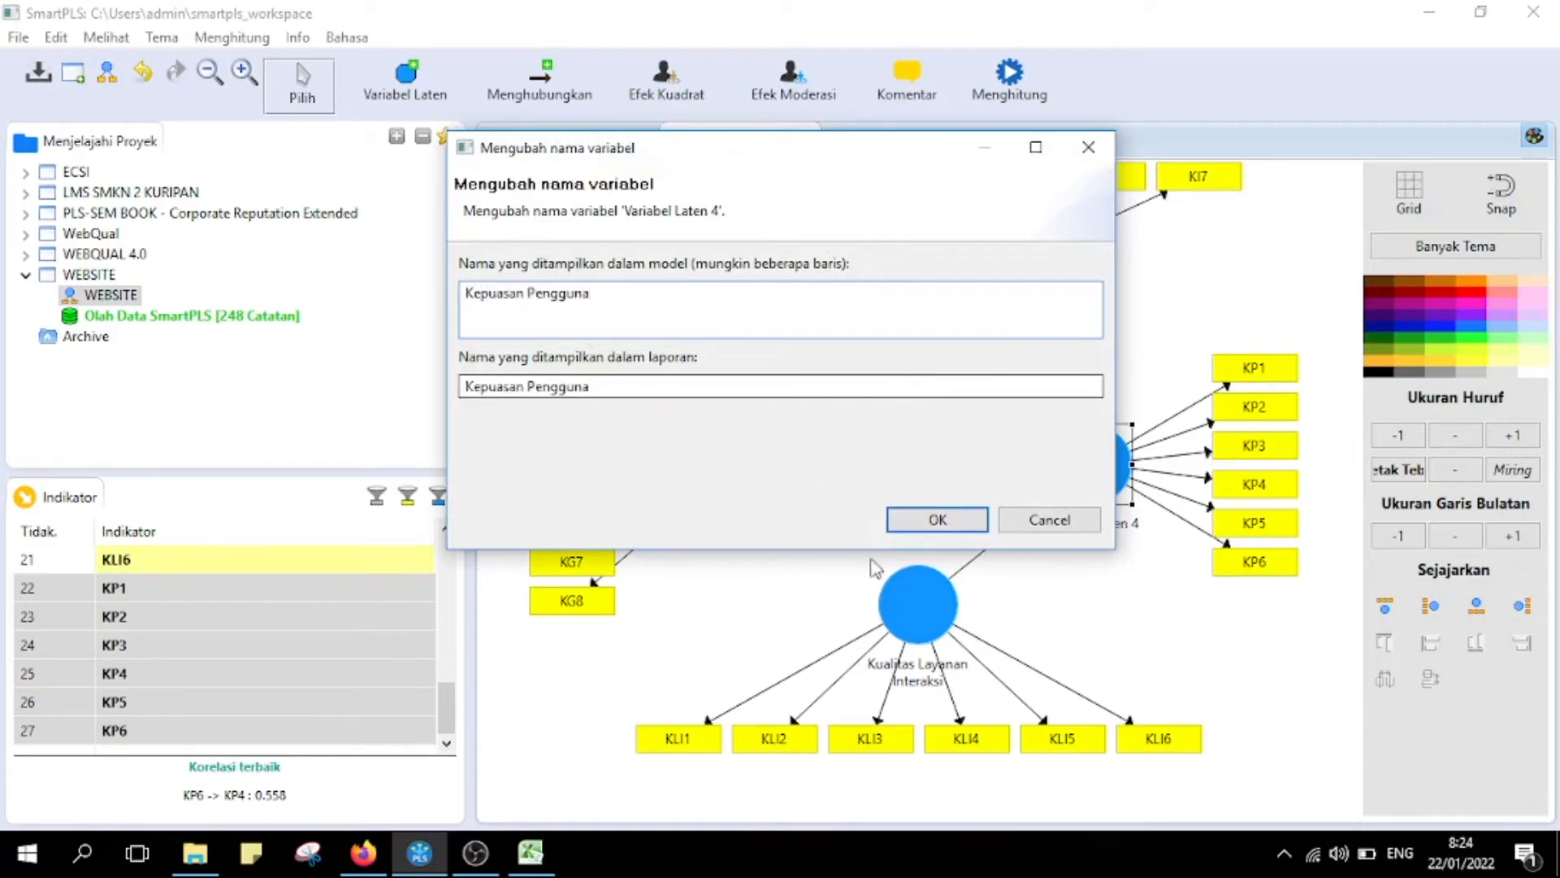
{"action": "left_click", "coordinate": [934, 519]}
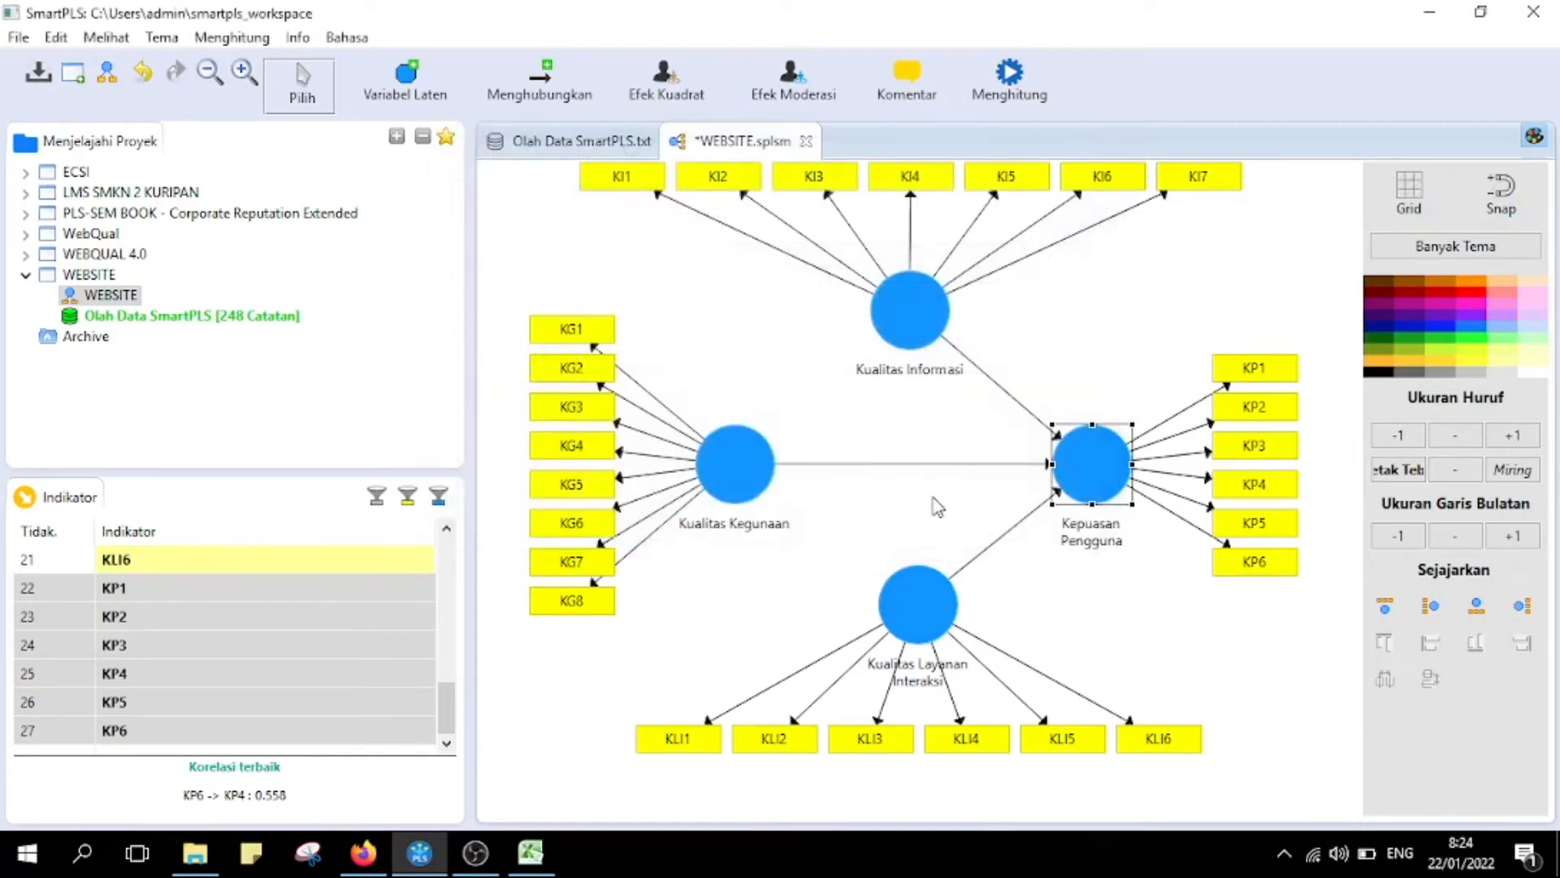
- Move indicators KLI1 to KLI6 together farther below their latent variable, and shift the Kualitas Layanan Interaksi variable slightly up
{"action": "left_click", "coordinate": [688, 741]}
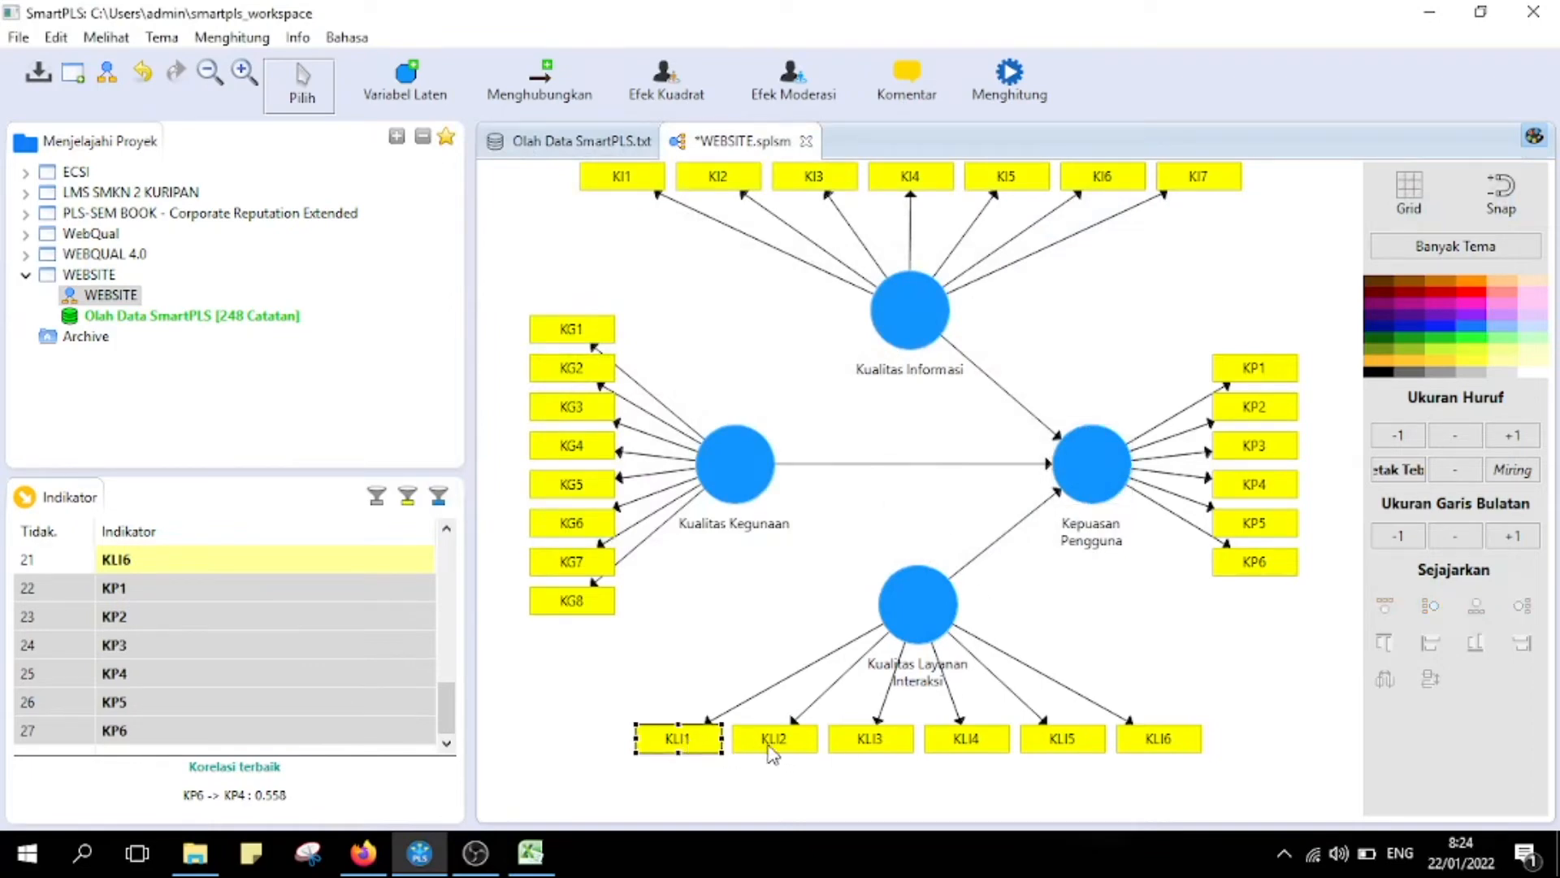
{"action": "left_click", "coordinate": [770, 744], "text": "shift"}
{"action": "left_click", "coordinate": [863, 741], "text": "shift"}
{"action": "left_click", "coordinate": [1002, 746], "text": "shift"}
{"action": "left_click", "coordinate": [1054, 744], "text": "shift"}
{"action": "left_click", "coordinate": [1150, 741], "text": "shift"}
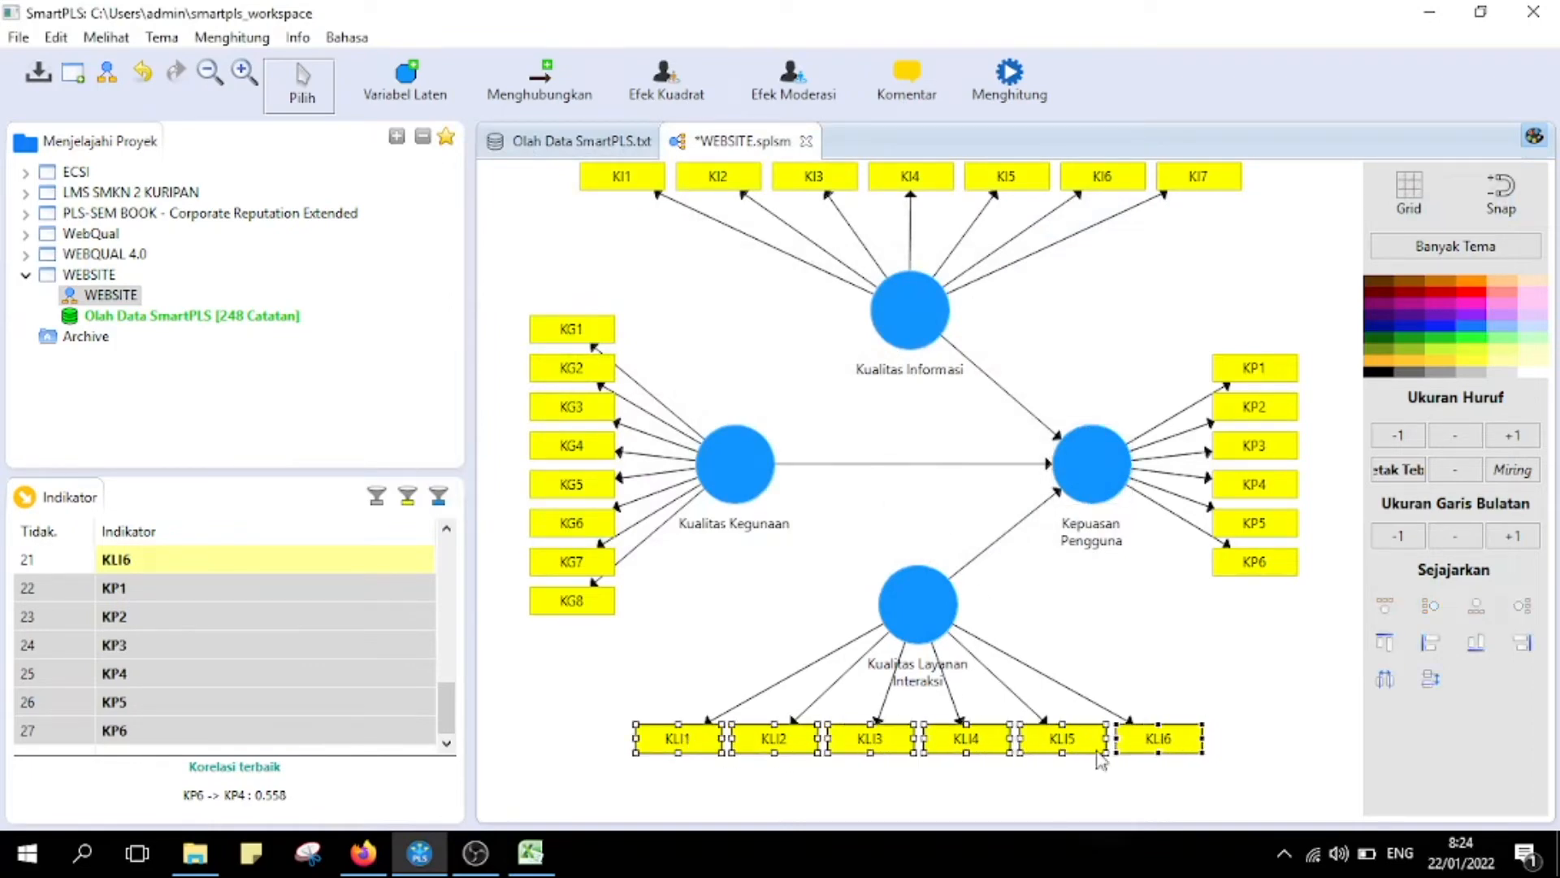
{"action": "left_click_drag", "start_coordinate": [945, 742], "coordinate": [945, 791]}
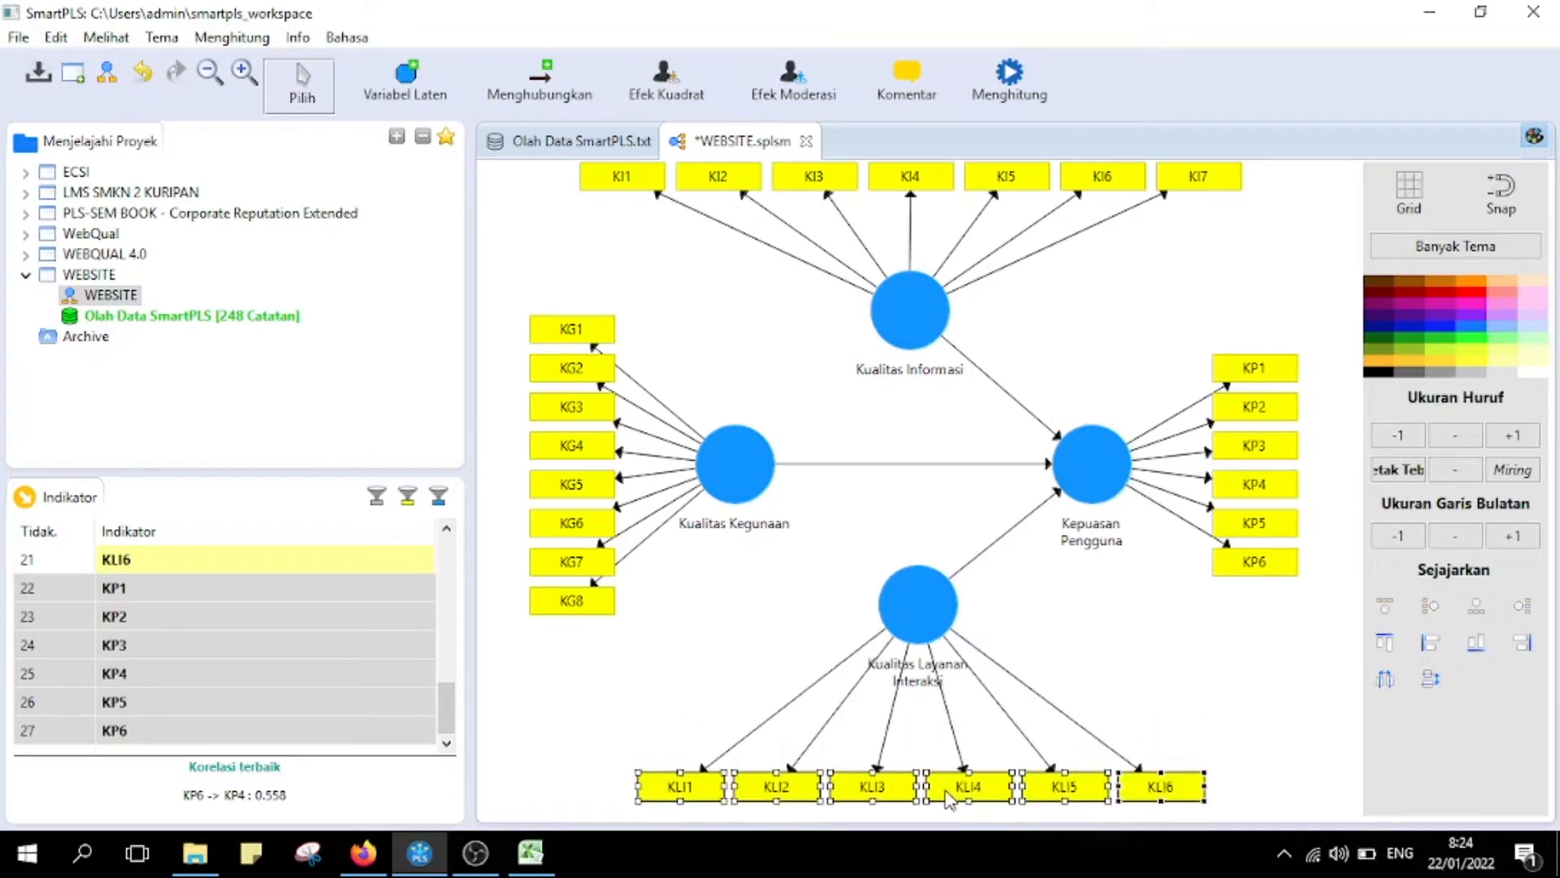
{"action": "left_click", "coordinate": [1046, 654]}
{"action": "left_click_drag", "start_coordinate": [908, 598], "coordinate": [906, 586]}
{"action": "left_click", "coordinate": [1053, 589]}
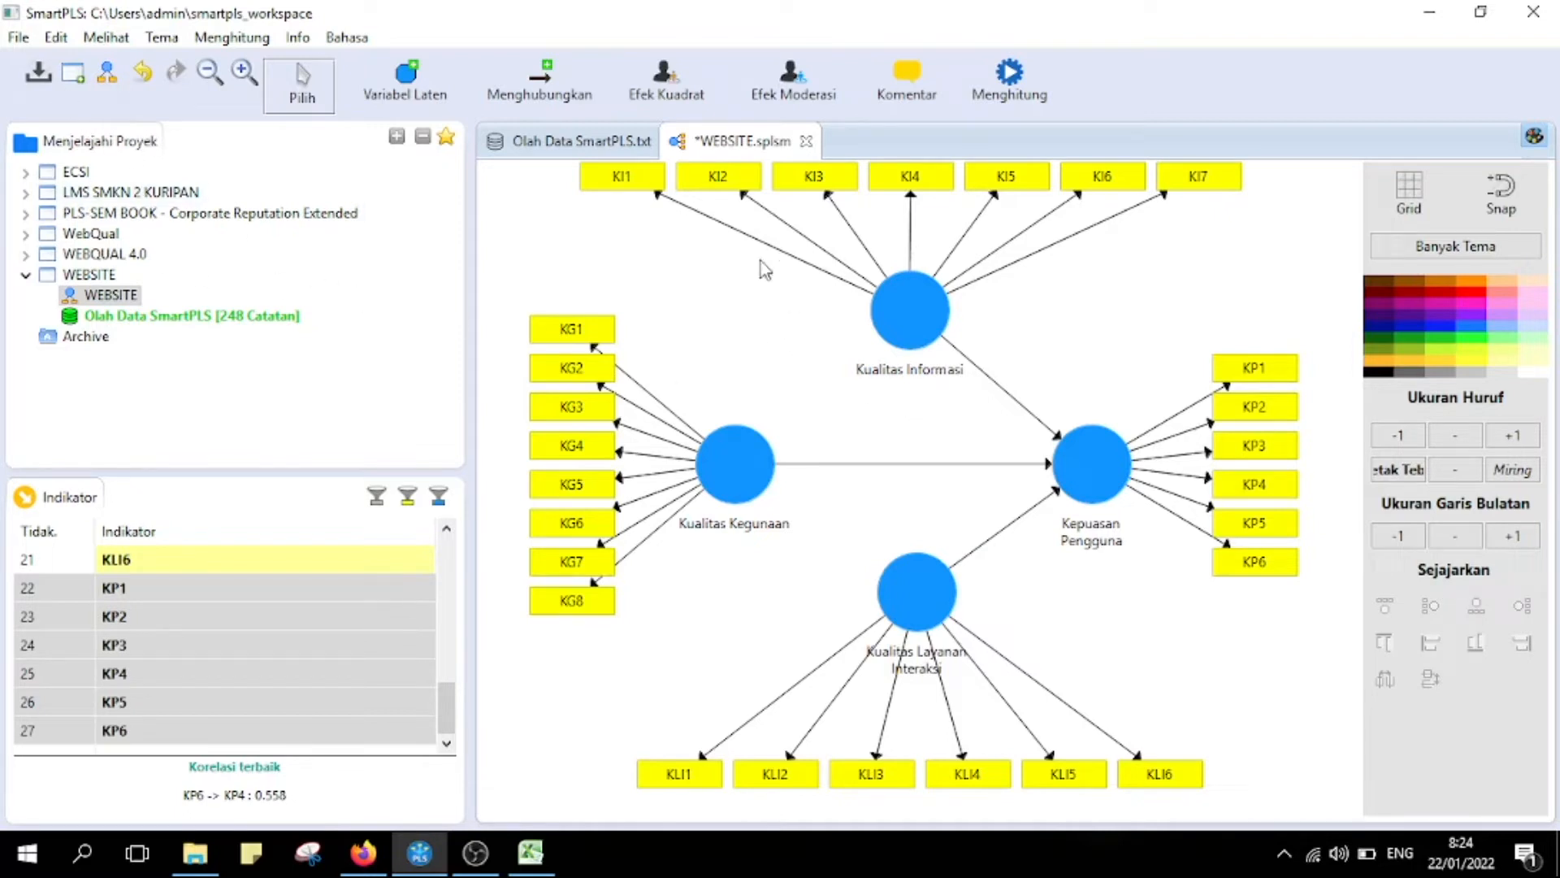
- Export the model diagram as a PNG image named "diagrama Model" to the DATA (E:) drive
{"action": "left_click", "coordinate": [19, 37]}
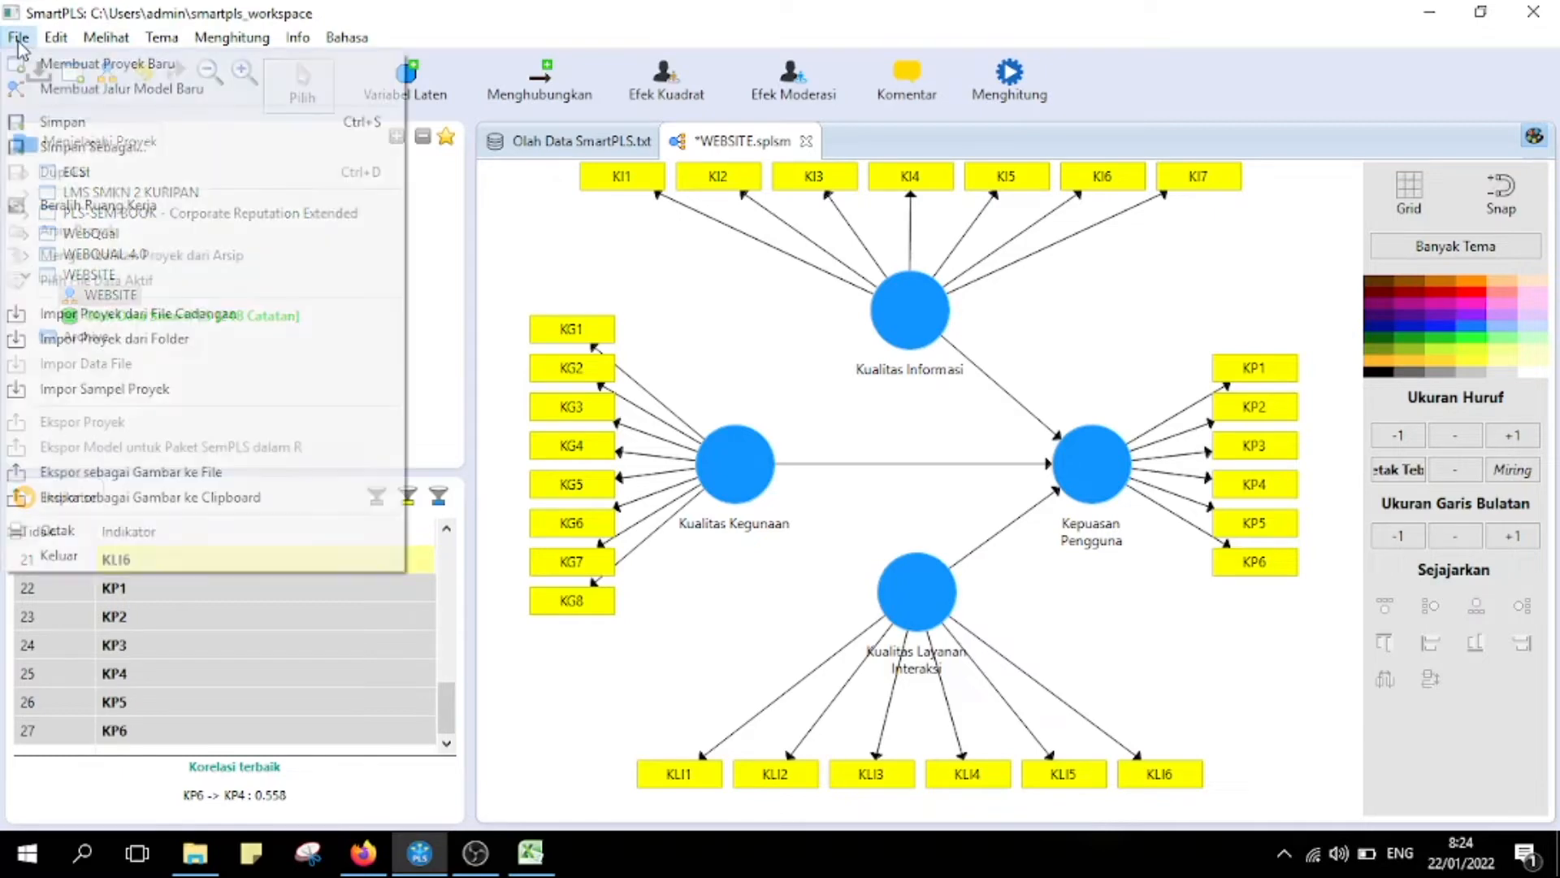
{"action": "left_click", "coordinate": [179, 478]}
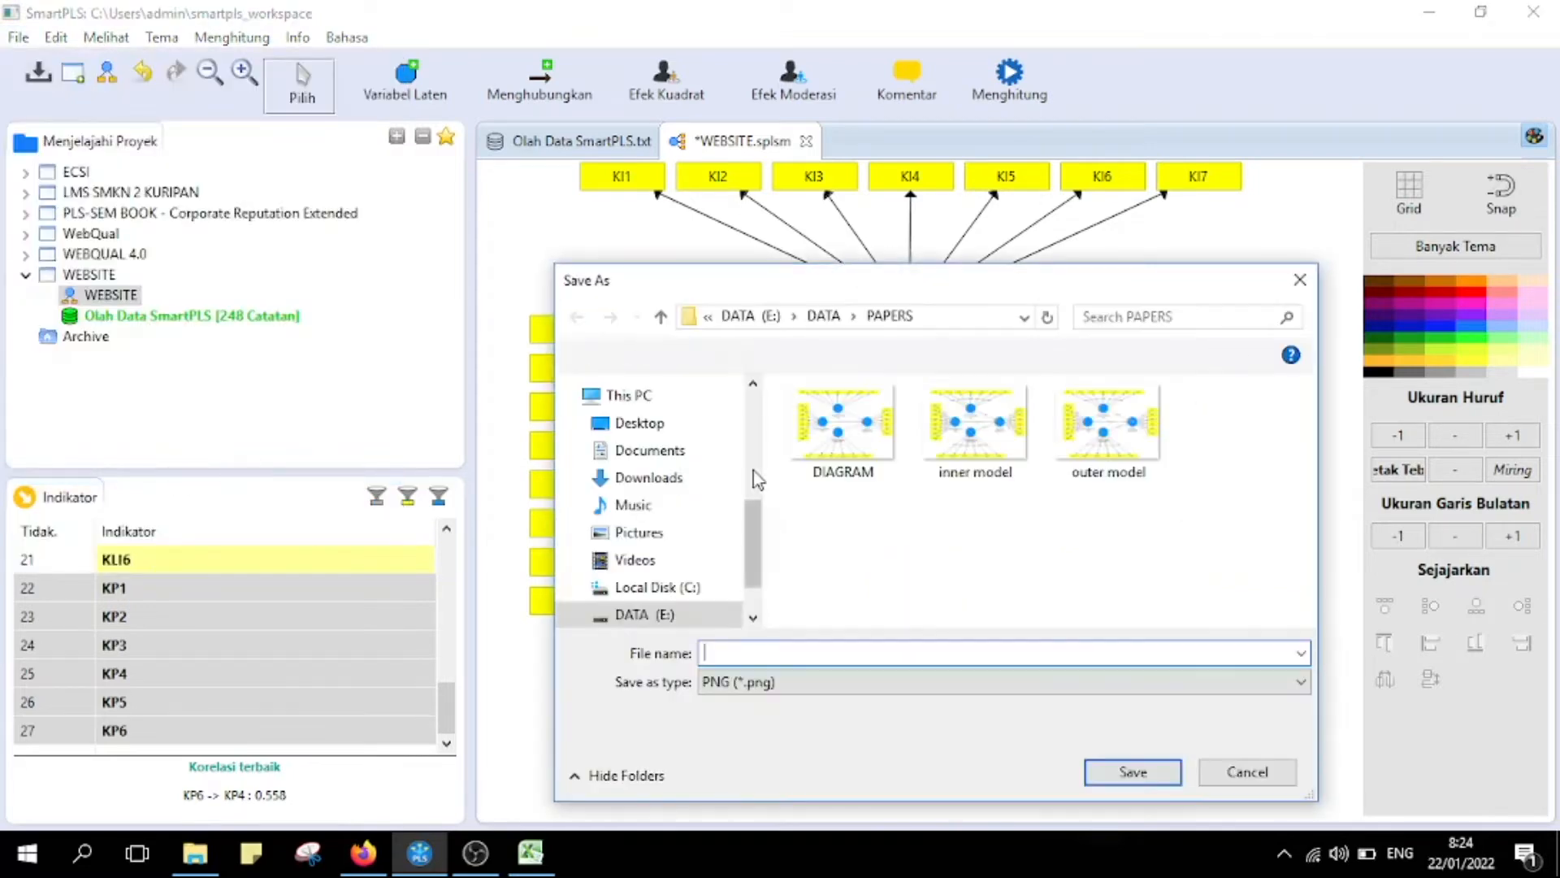
{"action": "left_click", "coordinate": [662, 615]}
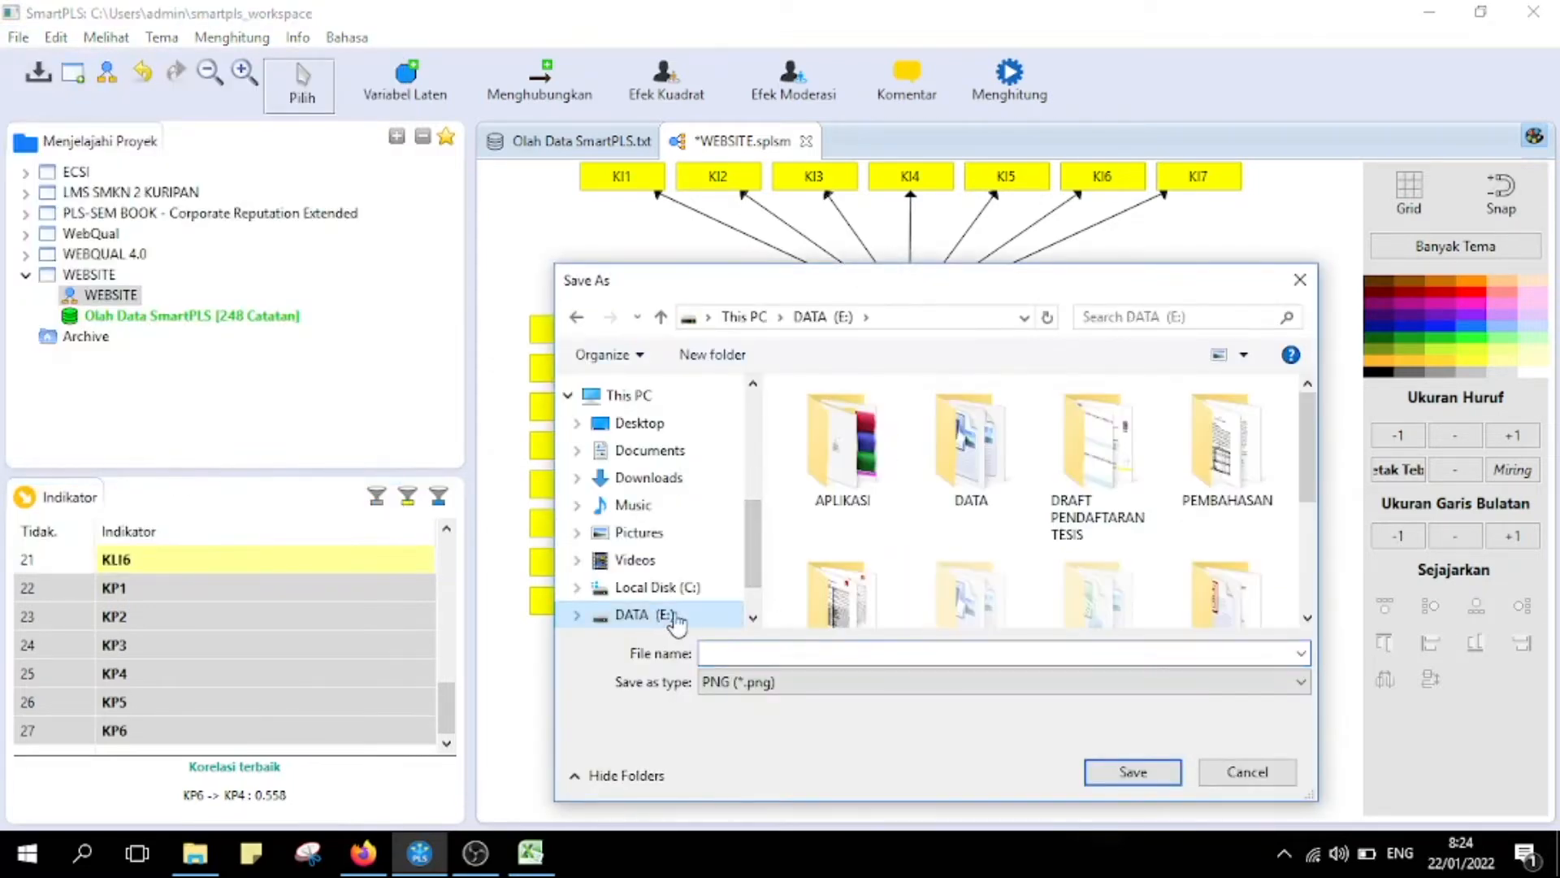
{"action": "left_click", "coordinate": [806, 653]}
{"action": "type", "text": "diagrama"}
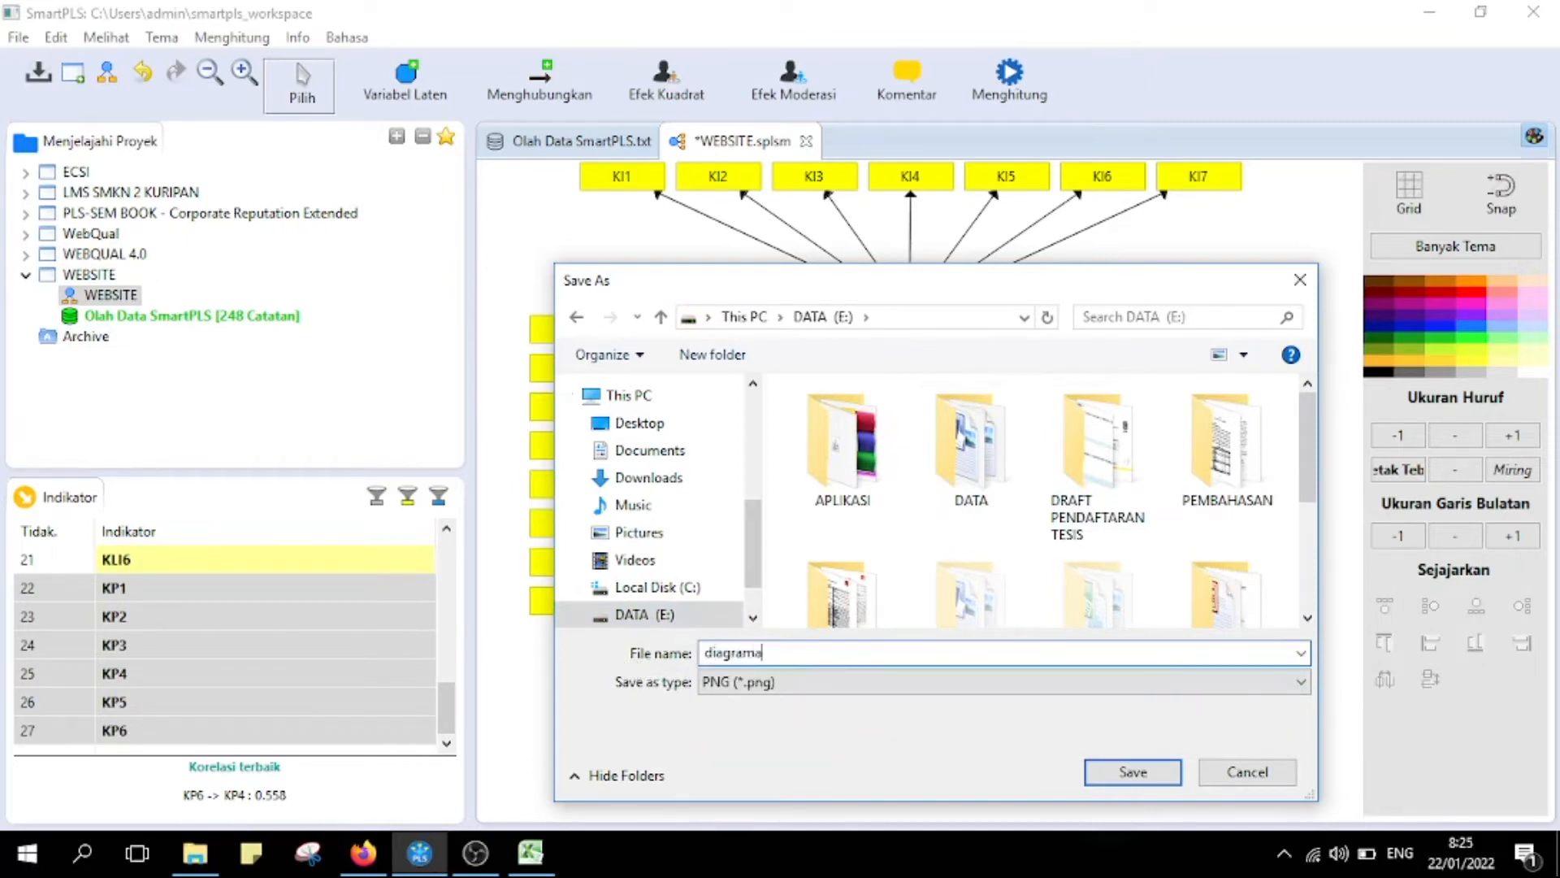
{"action": "type", "text": " Model"}
{"action": "key", "text": "Return"}
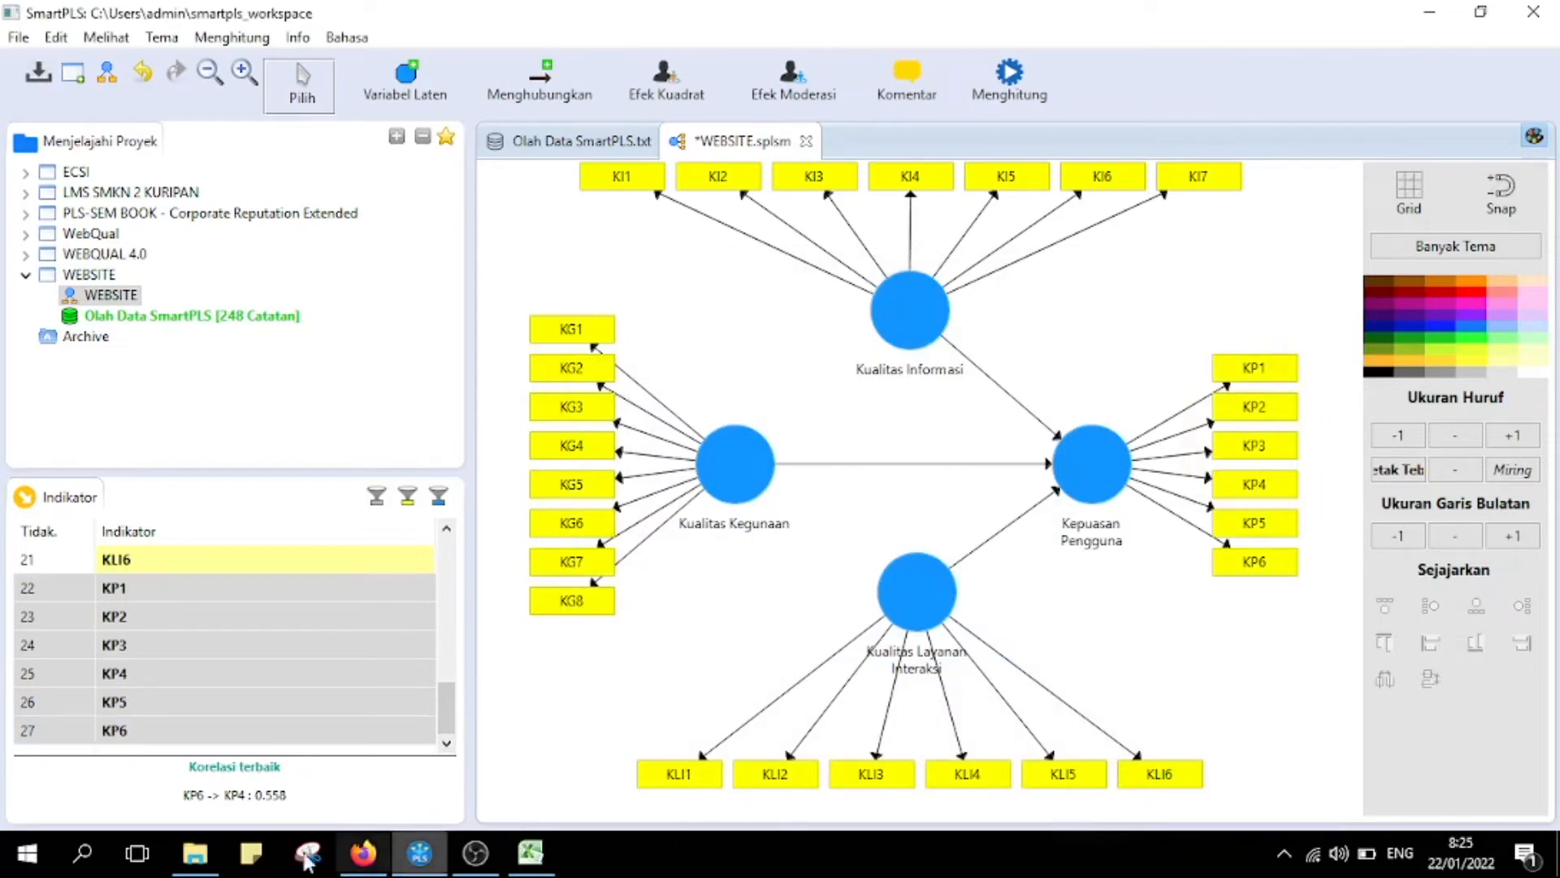
- View the exported "diagrama Model" image from the DATA (E:) drive in Photos, and return to SmartPLS
{"action": "left_click", "coordinate": [195, 853]}
{"action": "left_click", "coordinate": [108, 638]}
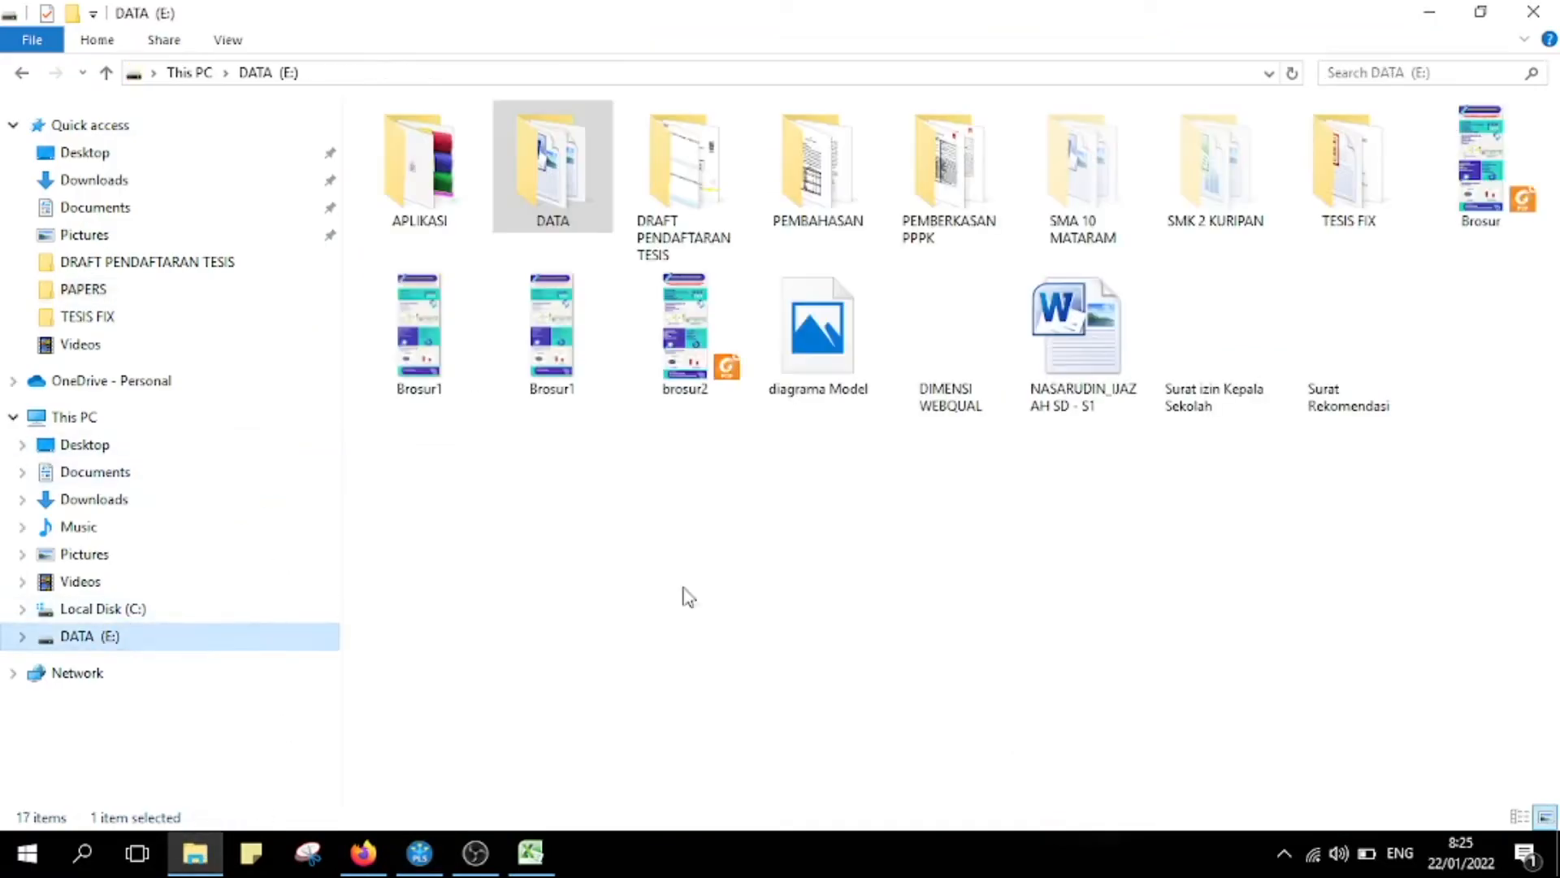
{"action": "double_click", "coordinate": [818, 363]}
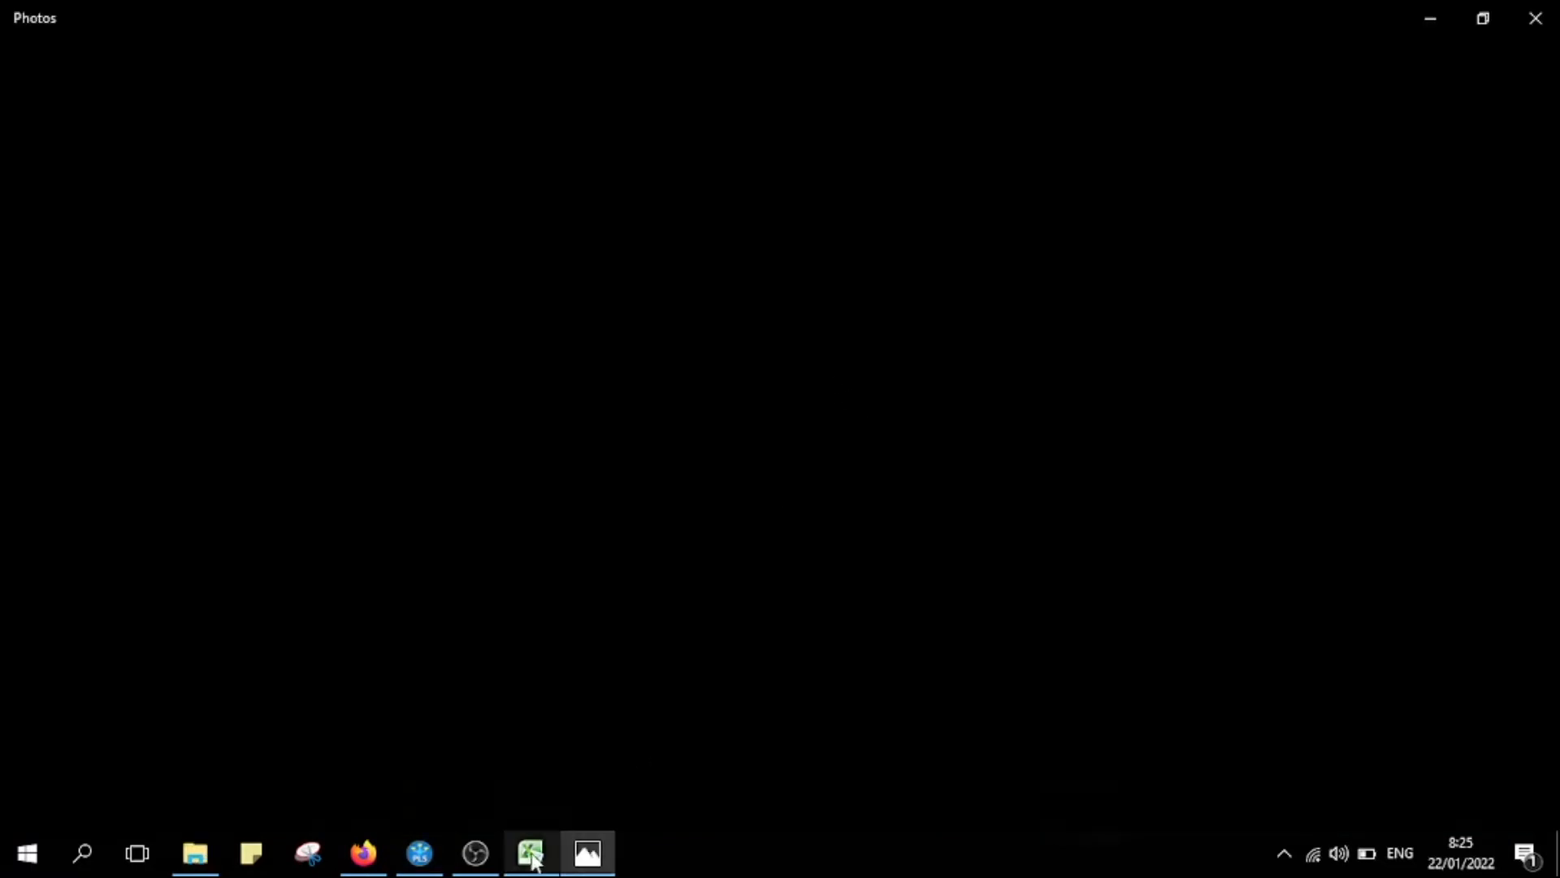
{"action": "mouse_move", "coordinate": [586, 862]}
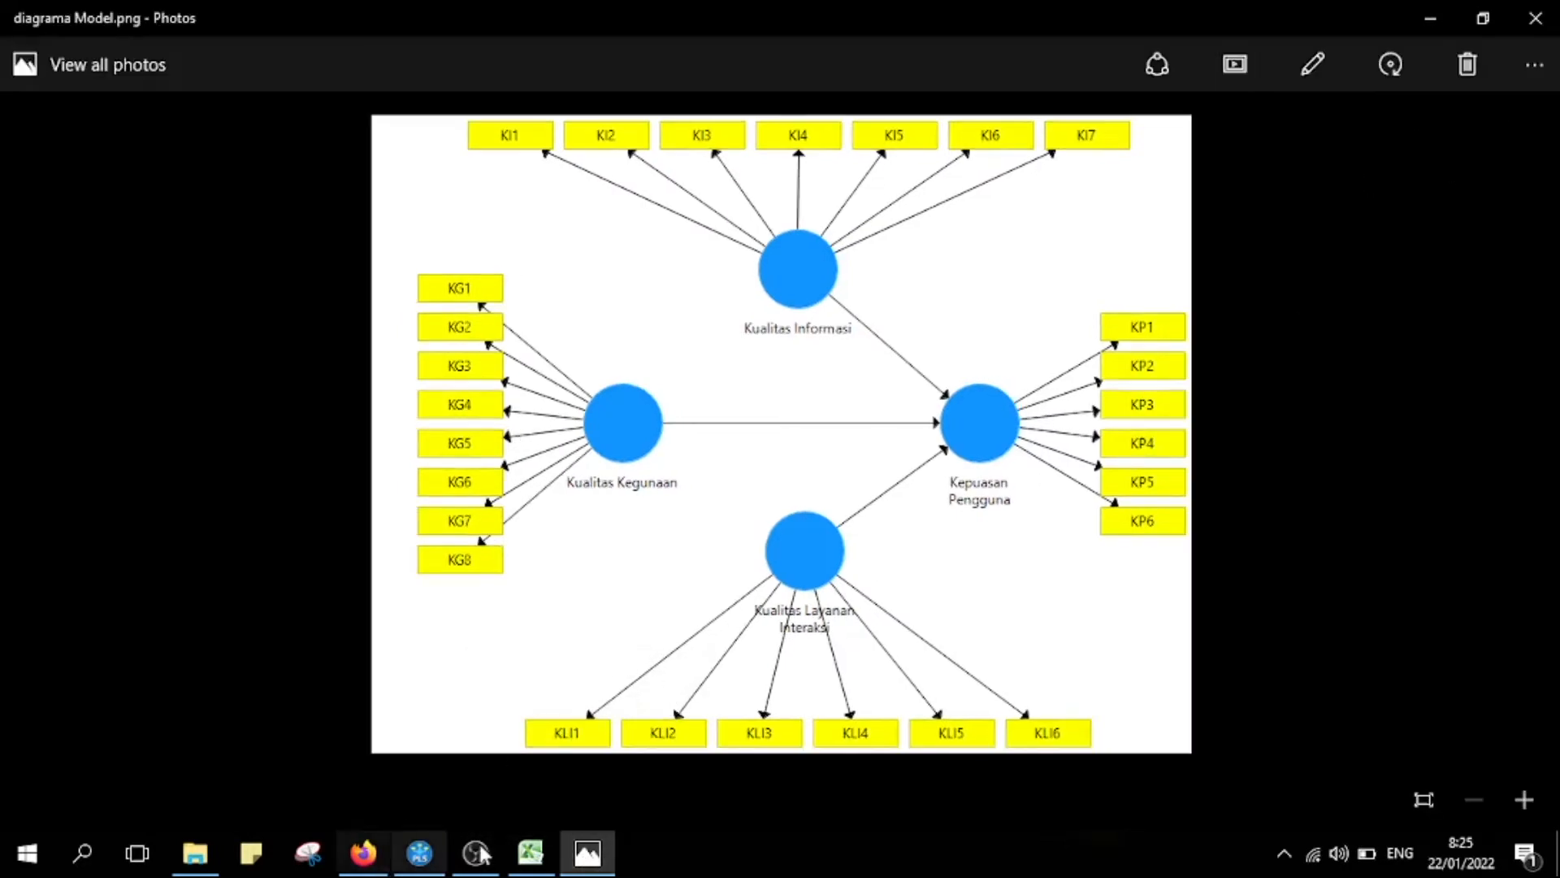
{"action": "left_click", "coordinate": [363, 854]}
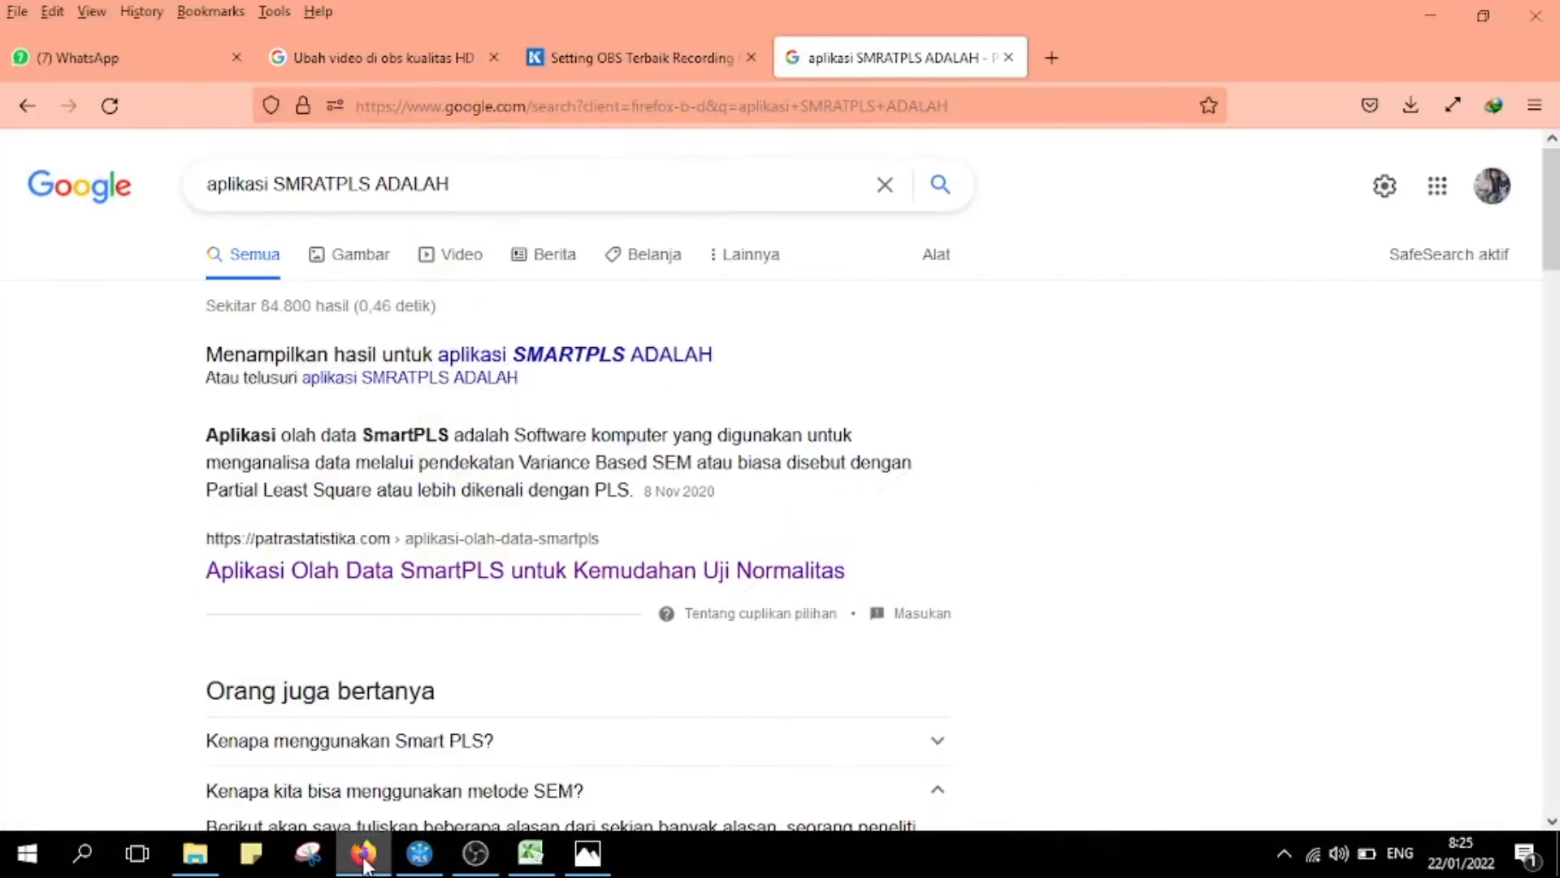
{"action": "left_click", "coordinate": [420, 854]}
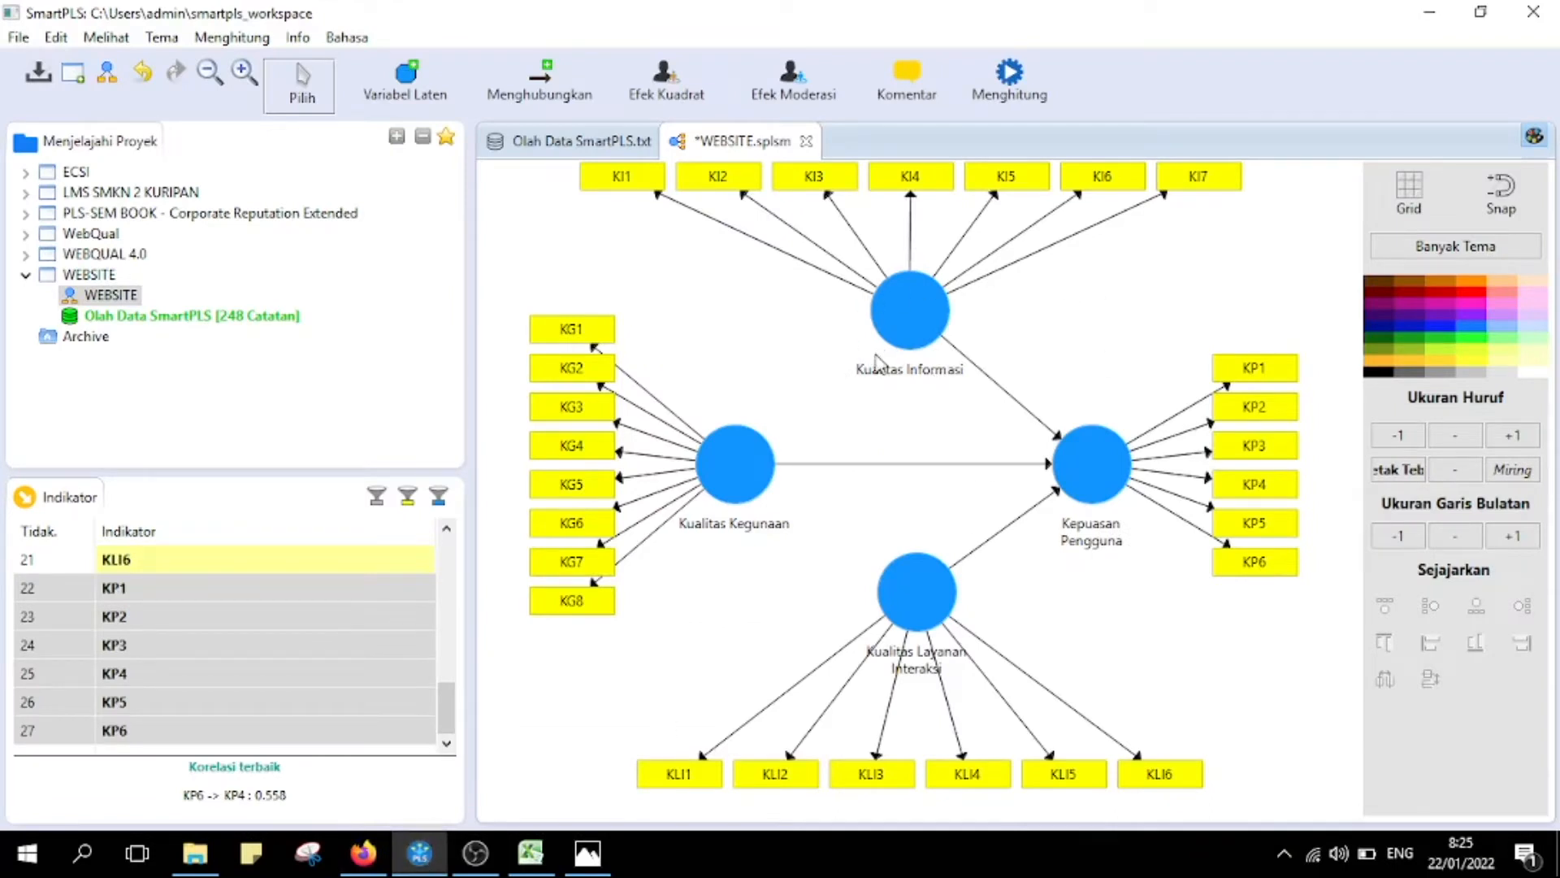
- Shift Kualitas Informasi slightly down and left, and Kualitas Layanan Interaksi slightly up and left, so they line up vertically
{"action": "left_click_drag", "start_coordinate": [912, 329], "coordinate": [897, 333]}
{"action": "left_click", "coordinate": [878, 419]}
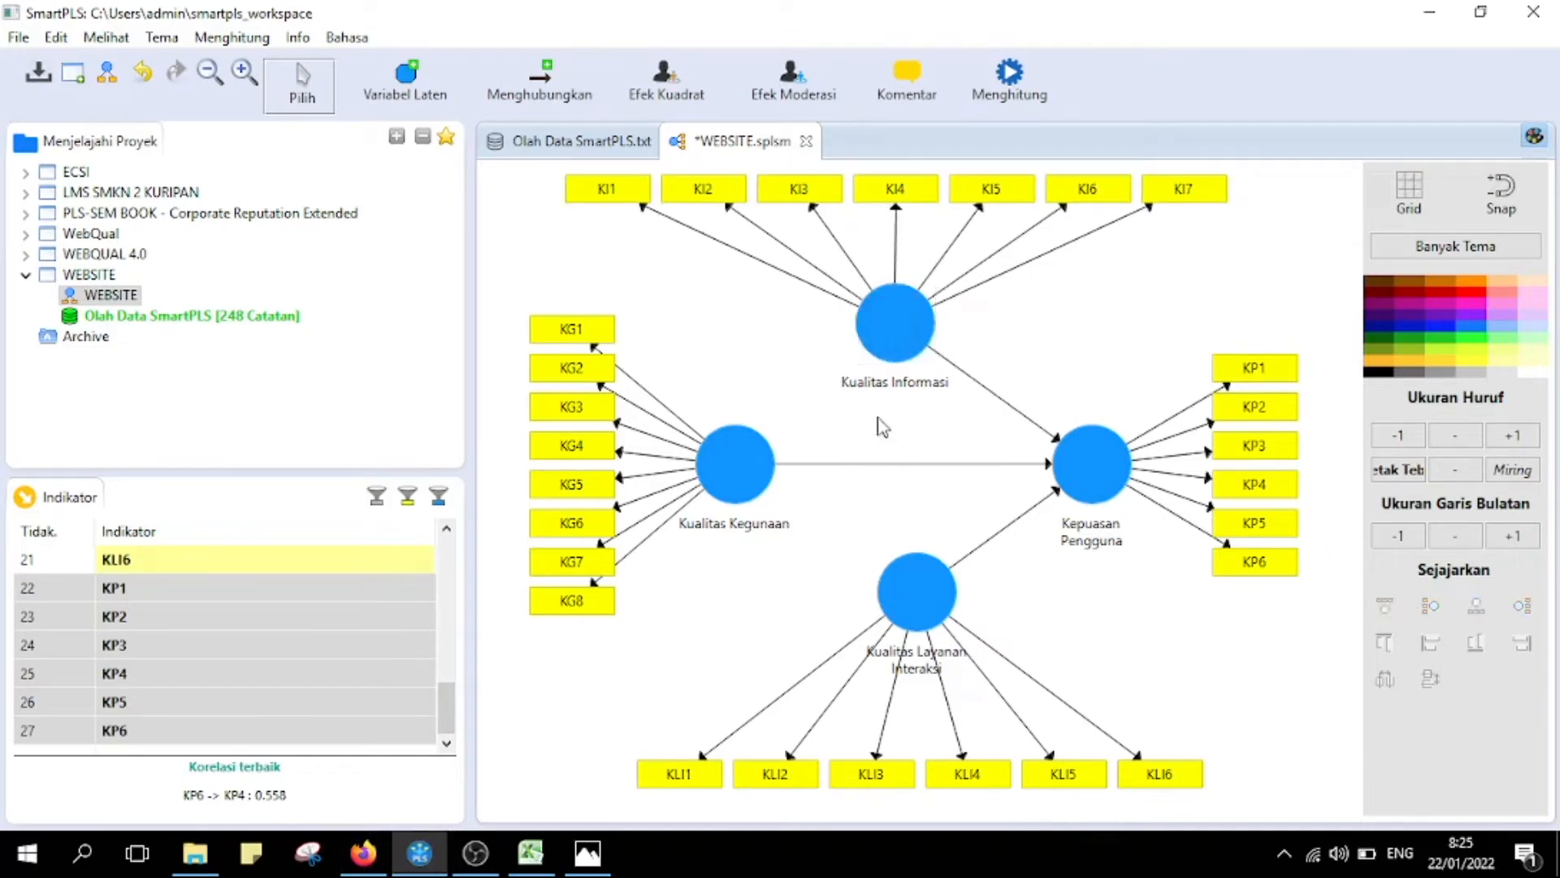
{"action": "left_click_drag", "start_coordinate": [915, 600], "coordinate": [888, 582]}
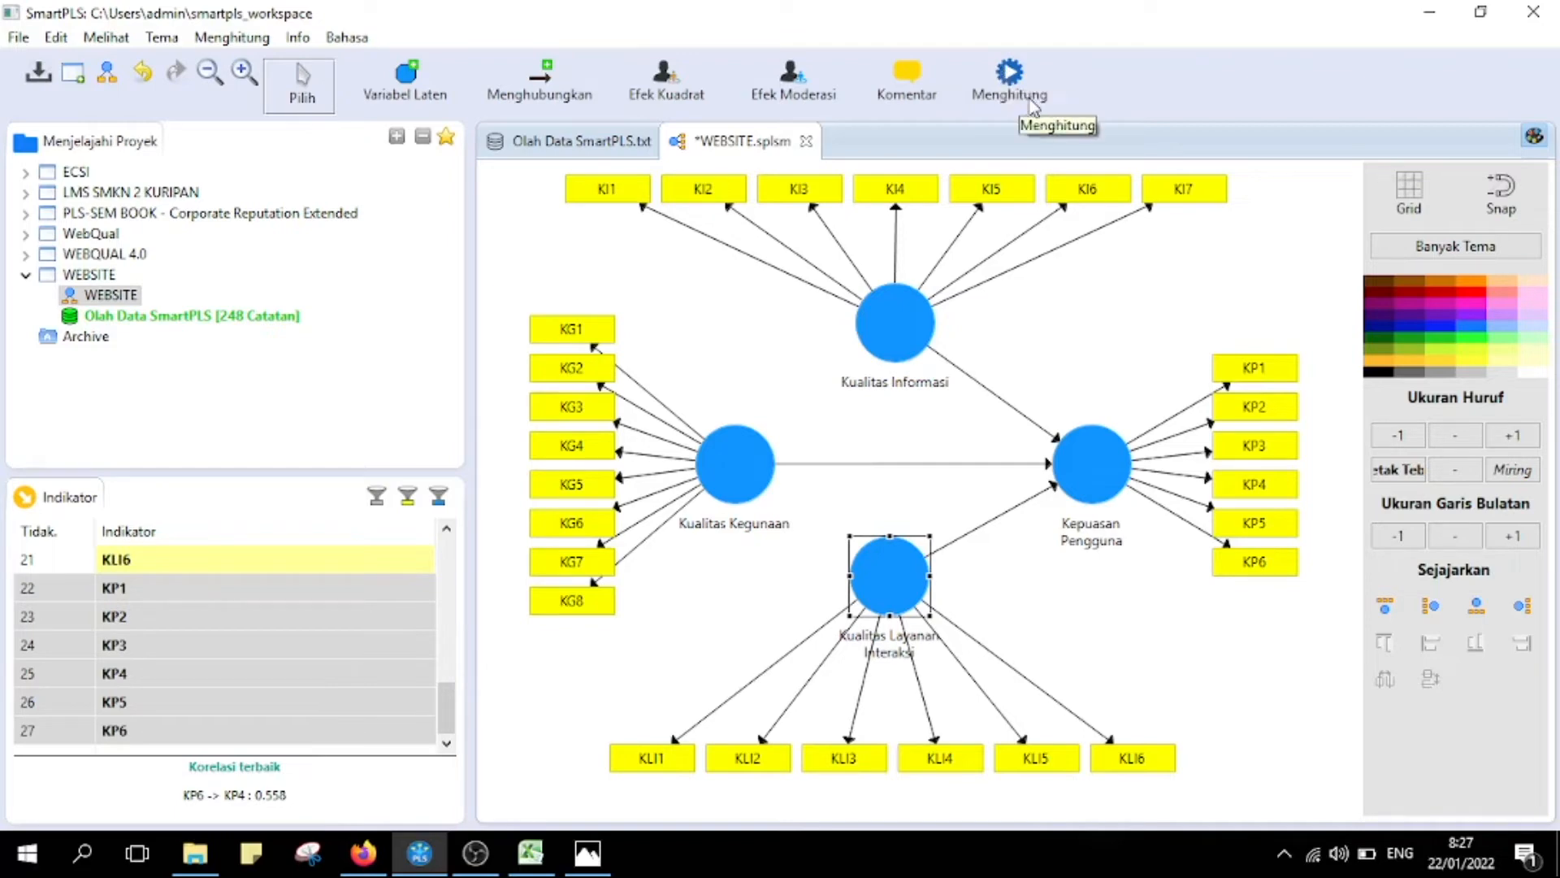
- Run the PLS Algorithm on the model with the Jalur weighting scheme, 300 maximum iterations and stop criterion 7, opening the full report
{"action": "left_click", "coordinate": [1007, 77]}
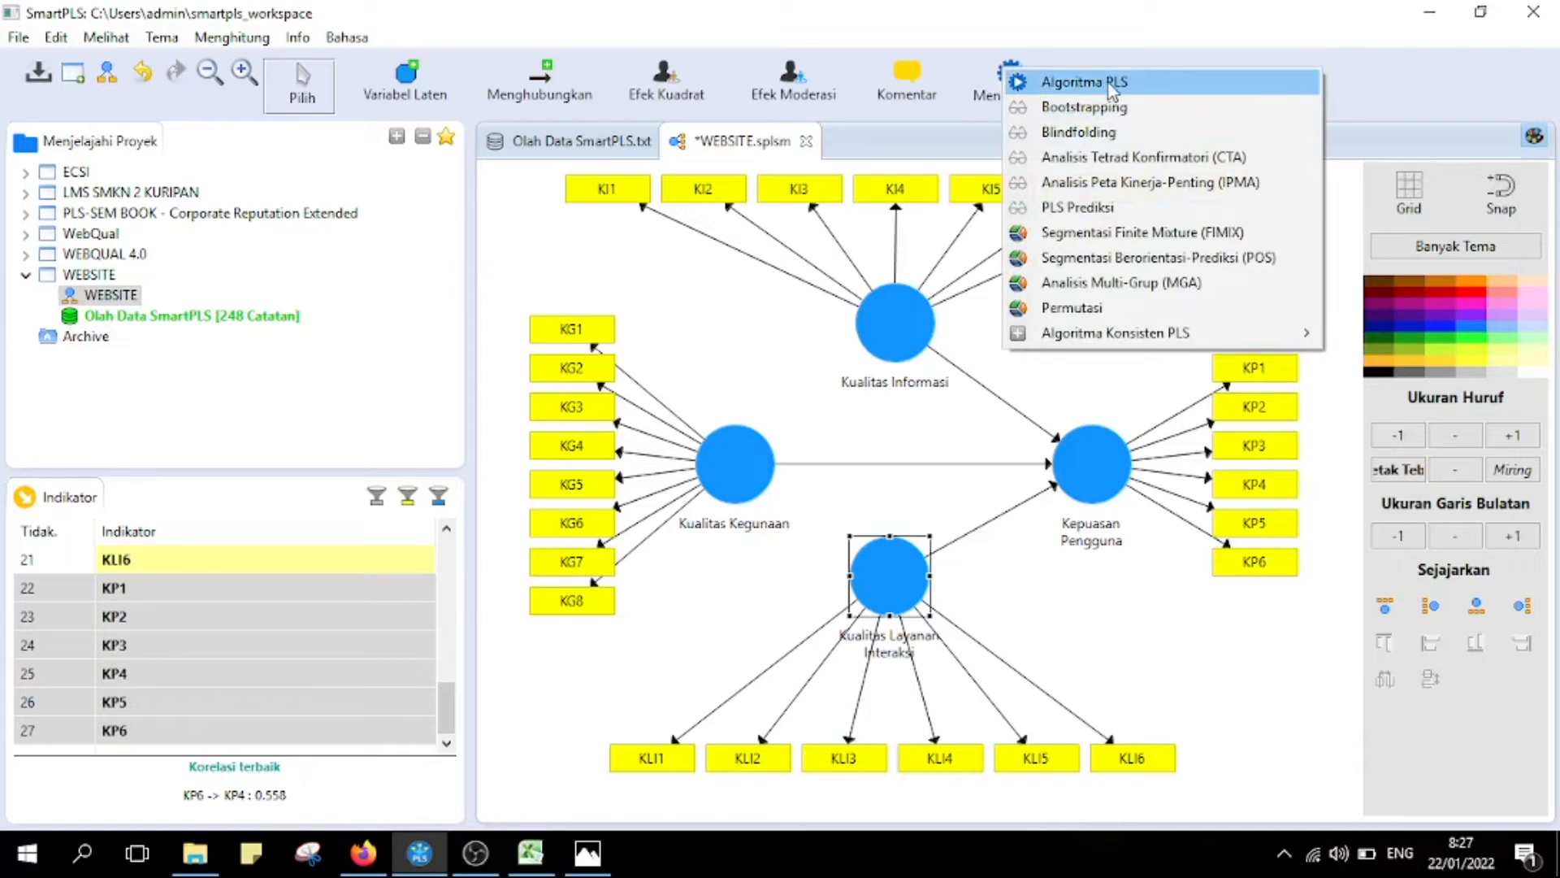
{"action": "left_click", "coordinate": [1108, 83]}
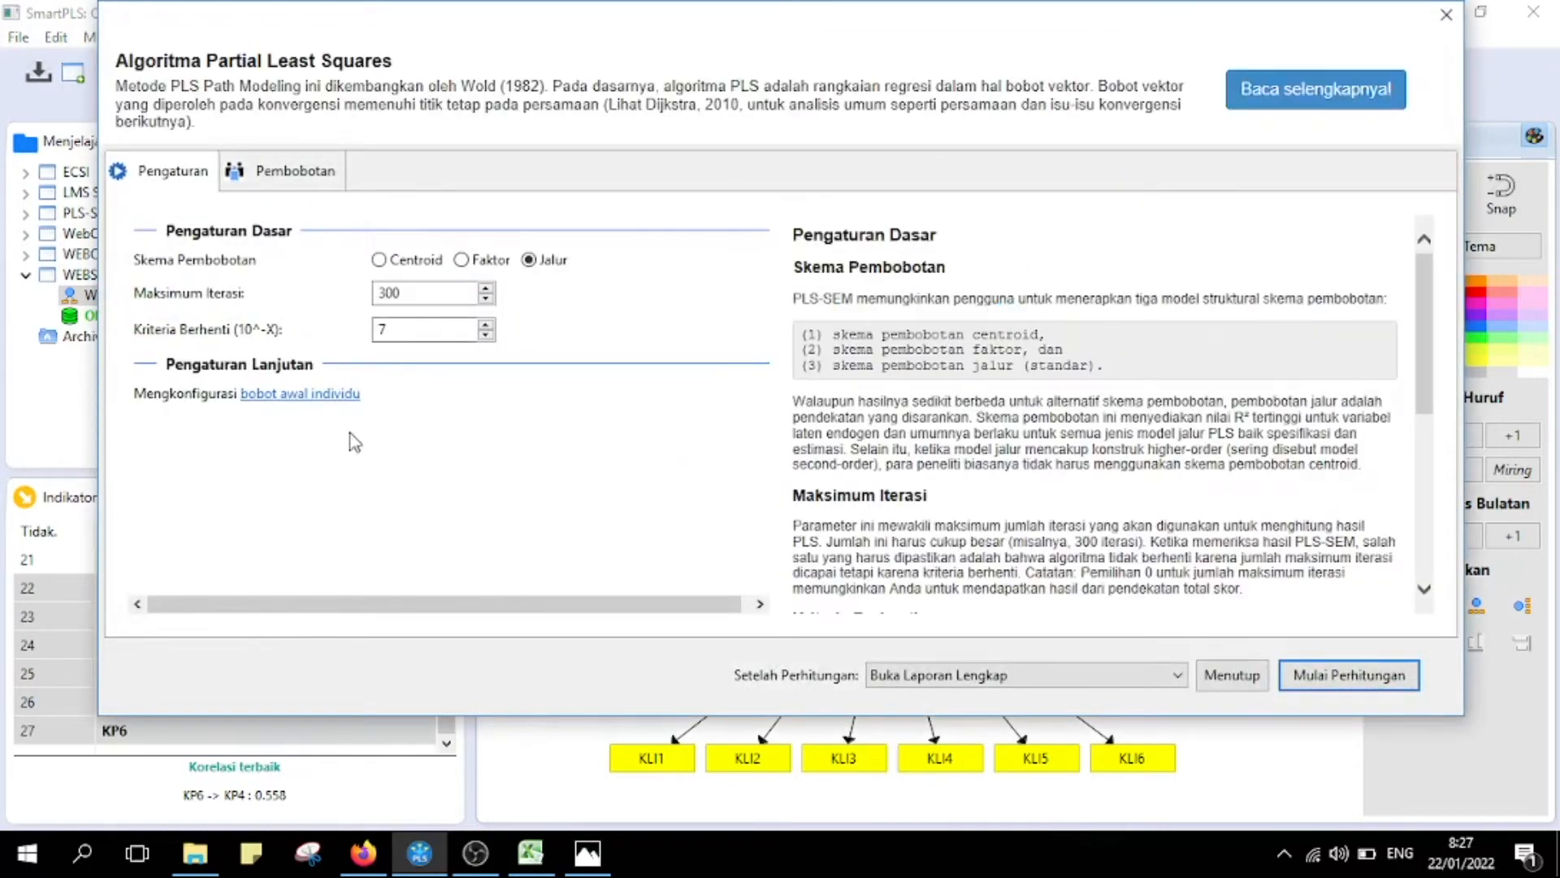
{"action": "double_click", "coordinate": [393, 333]}
{"action": "left_click", "coordinate": [1325, 681]}
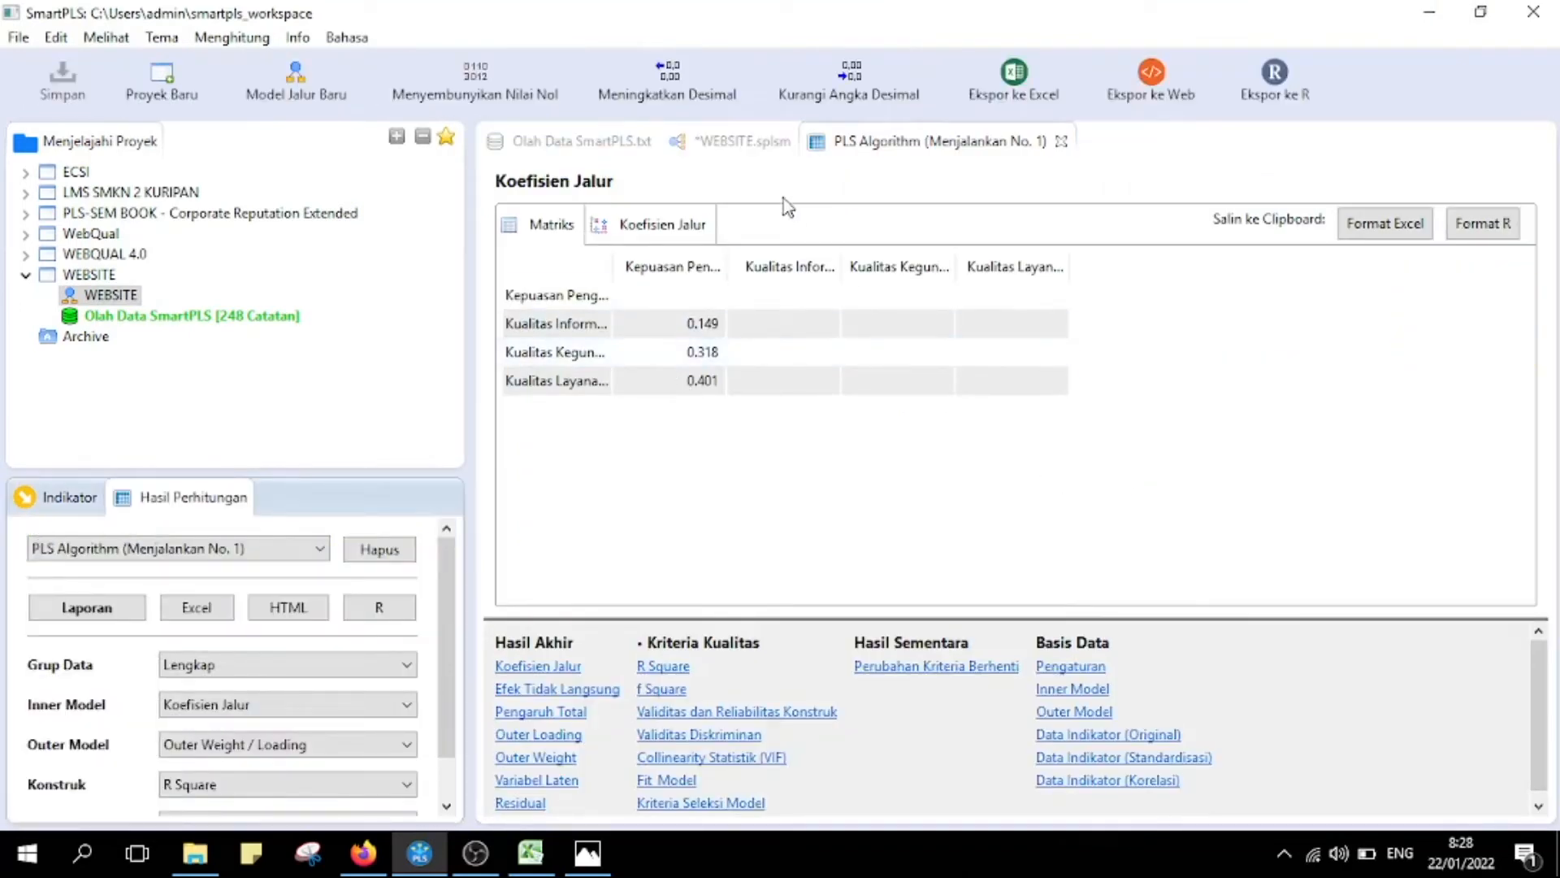
- Return to the WEBSITE model diagram and shift the Kualitas Kegunaan variable with its indicators slightly right and up
{"action": "left_click", "coordinate": [722, 145]}
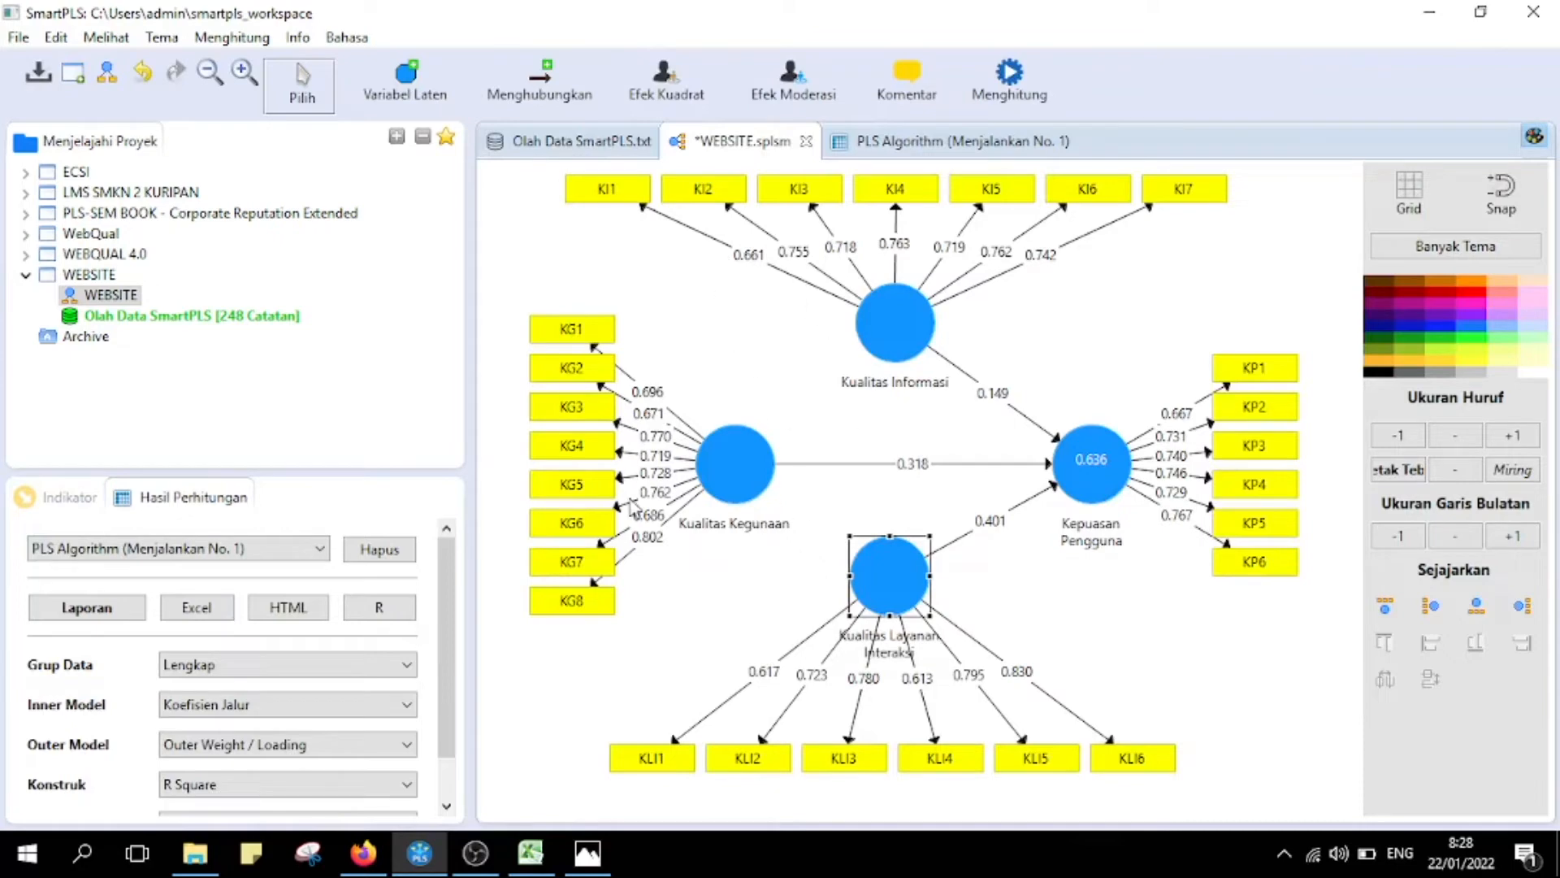
{"action": "left_click", "coordinate": [1084, 642]}
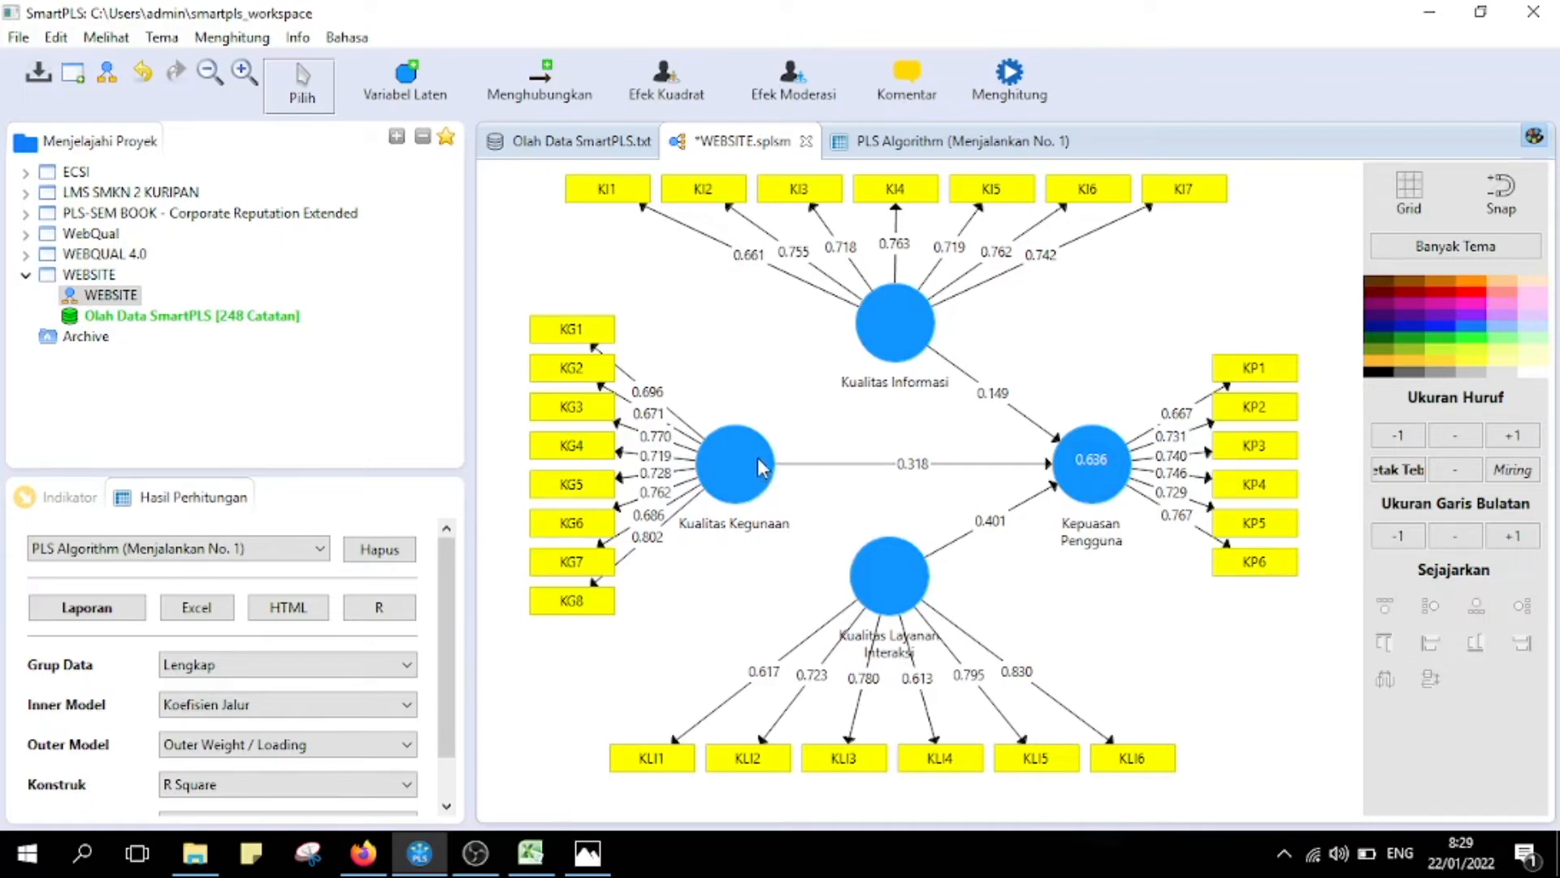
{"action": "left_click_drag", "start_coordinate": [748, 461], "coordinate": [762, 456]}
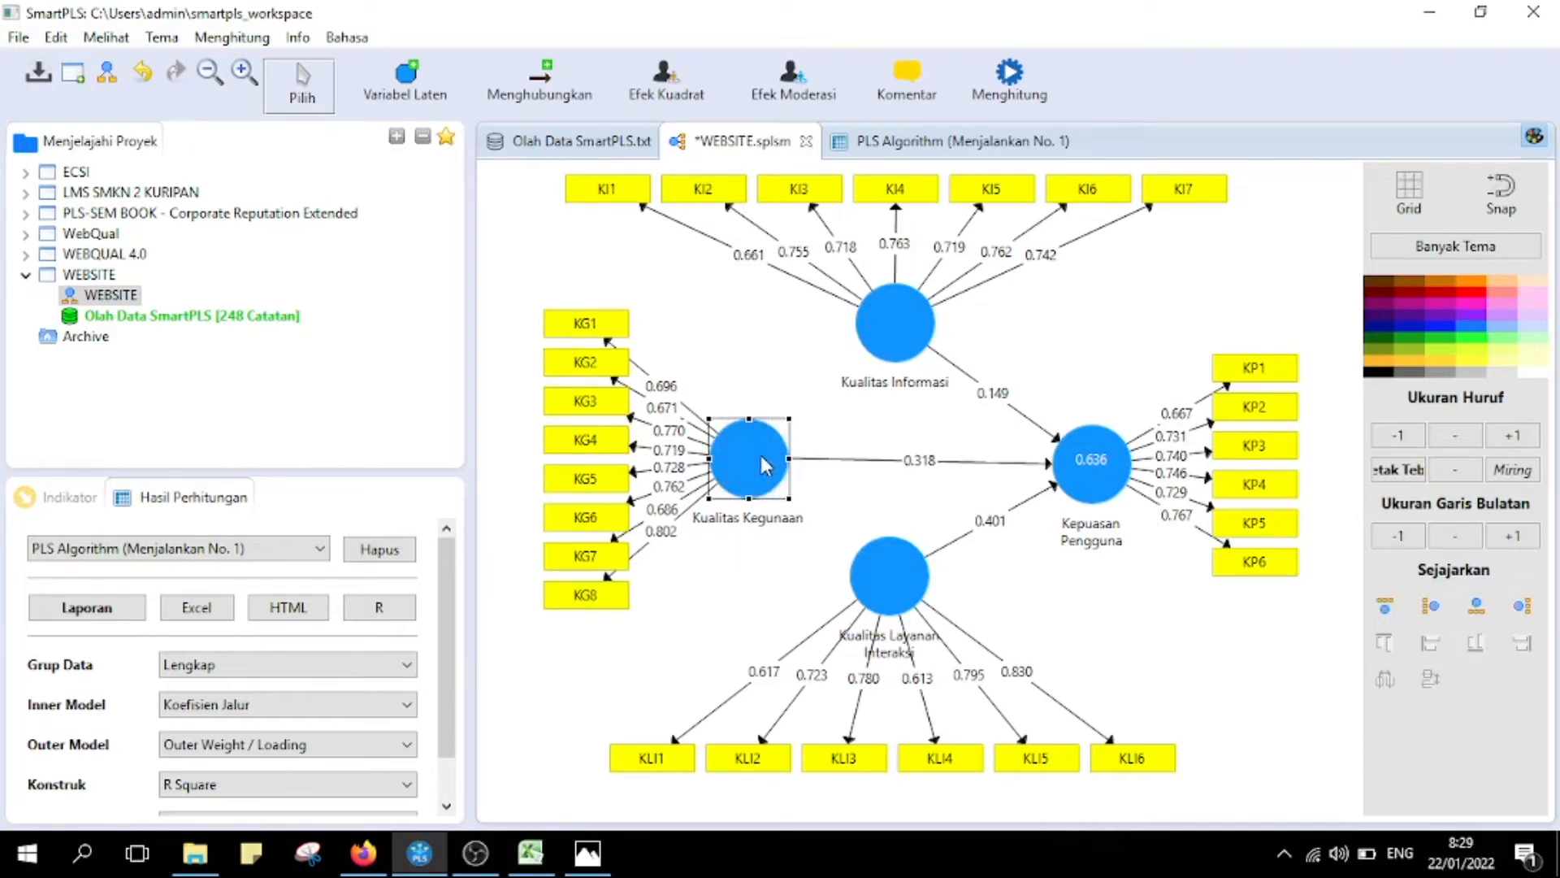
{"action": "left_click", "coordinate": [772, 355]}
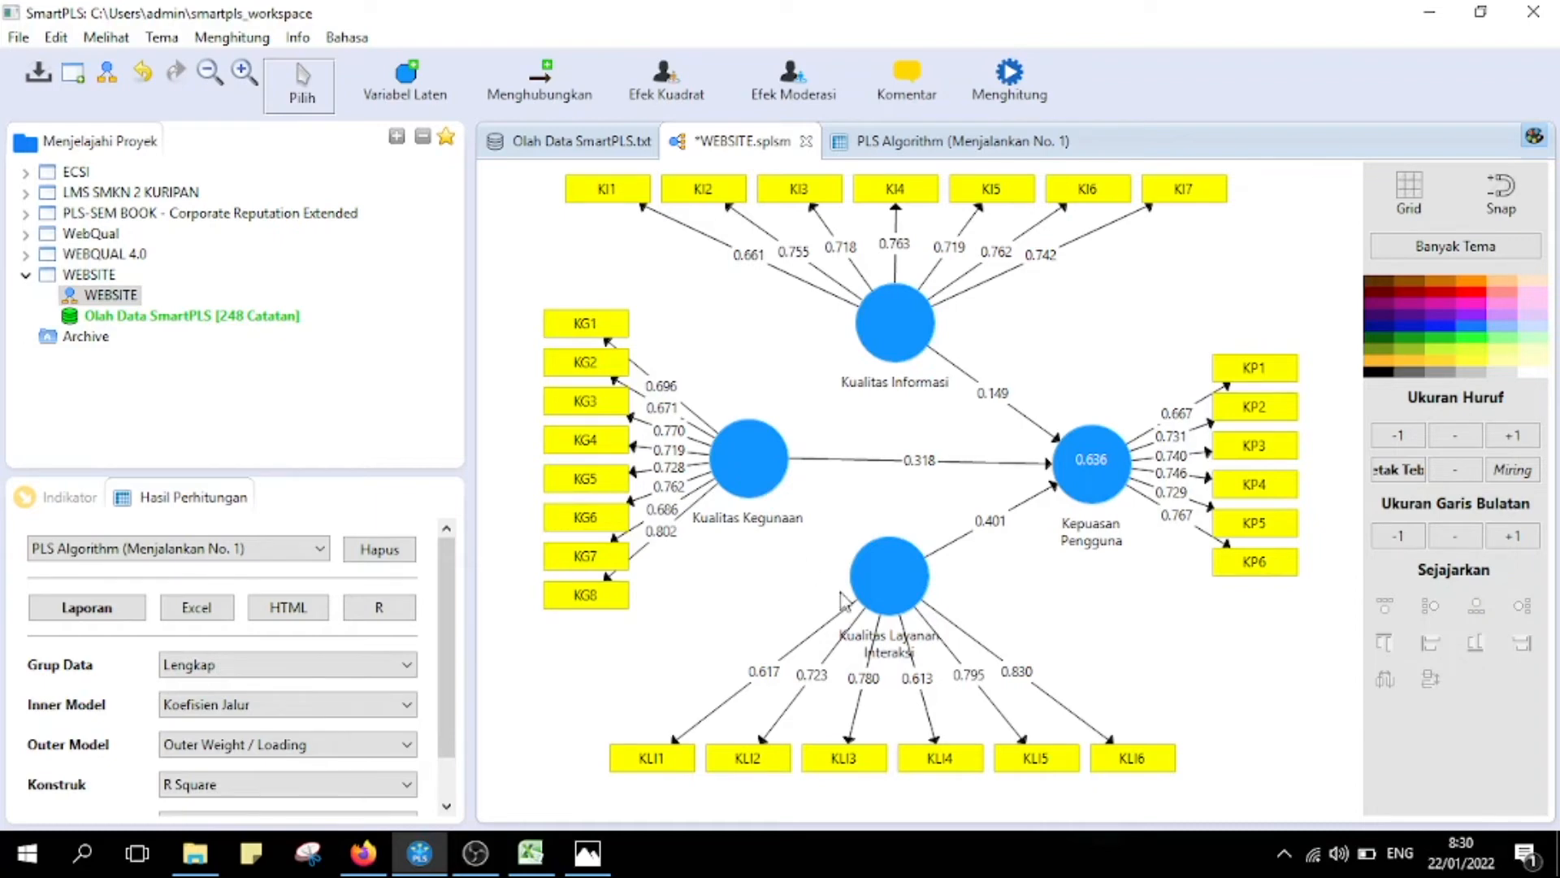
{"action": "left_click", "coordinate": [741, 481]}
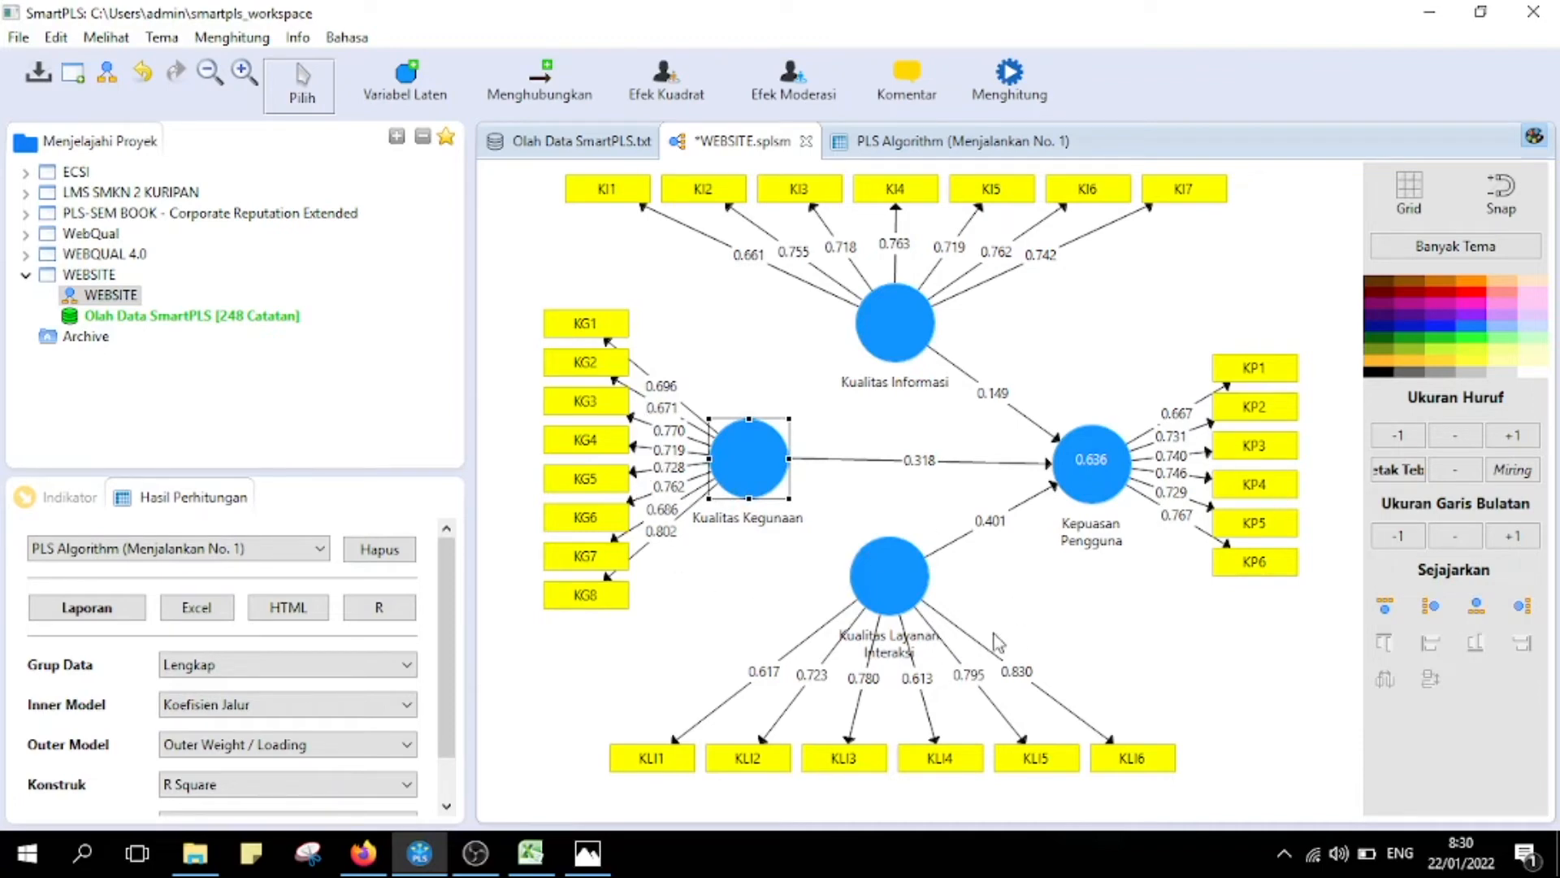
{"action": "left_click", "coordinate": [745, 604]}
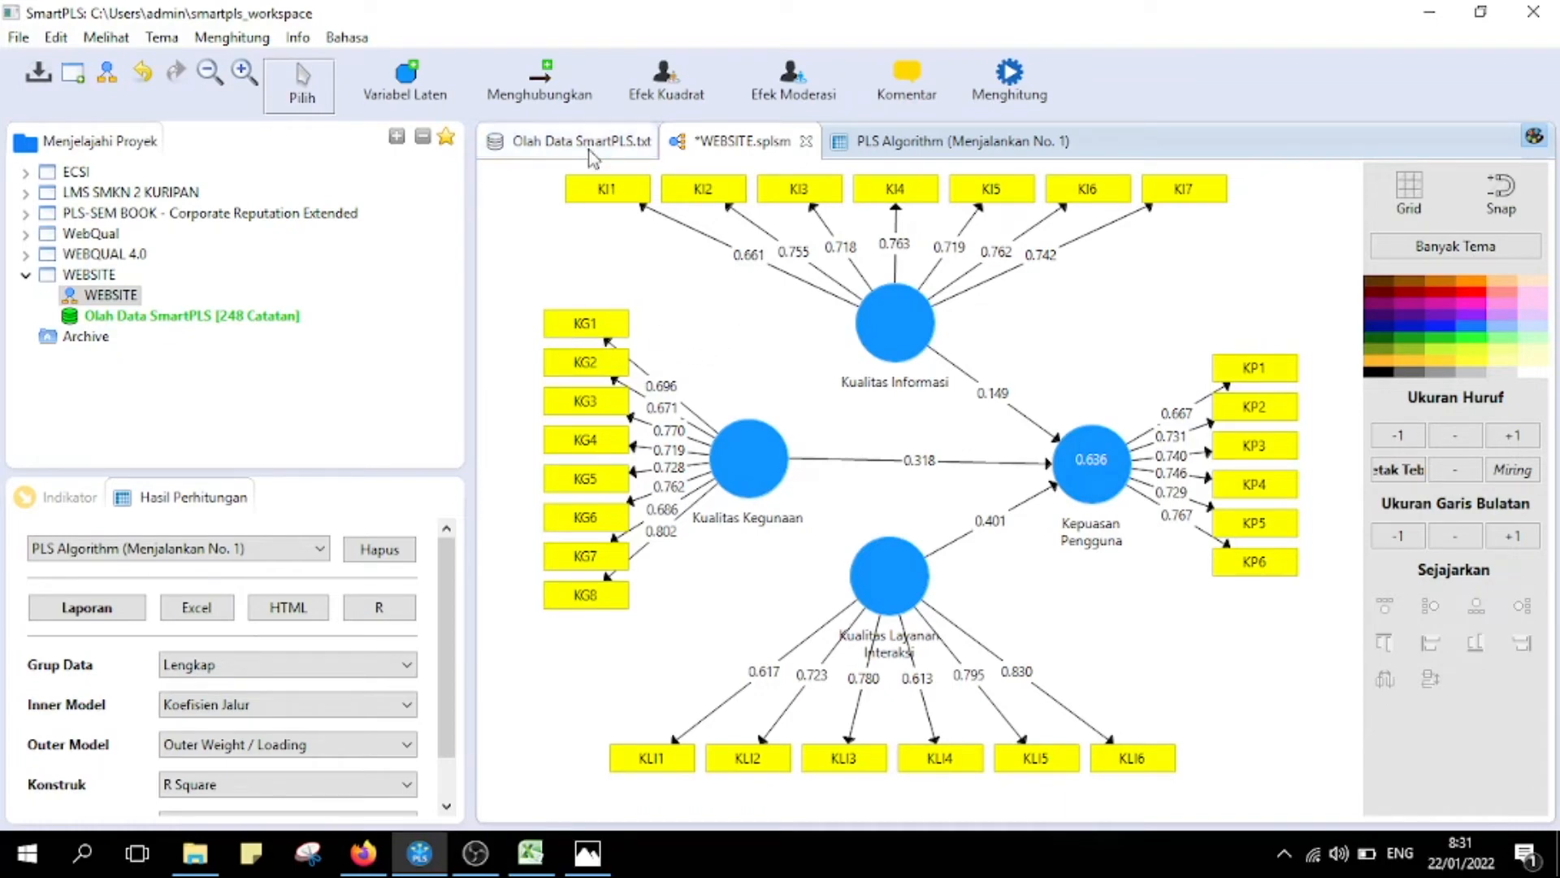
- Open the Outer Loading matrix in the PLS Algorithm report and review the indicator loadings
{"action": "left_click", "coordinate": [889, 143]}
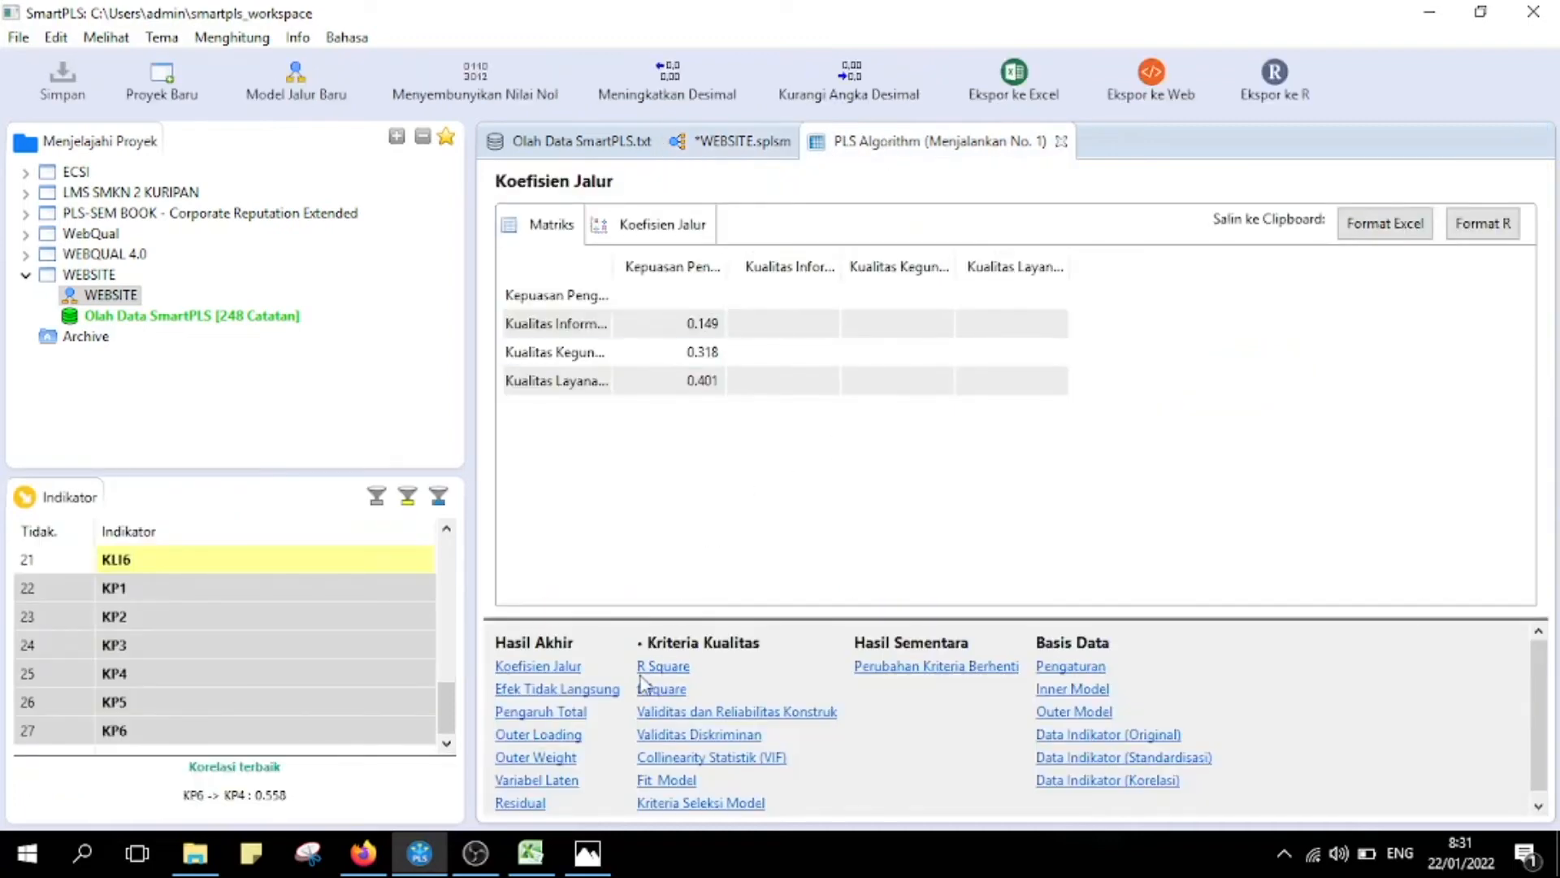
{"action": "left_click", "coordinate": [559, 737]}
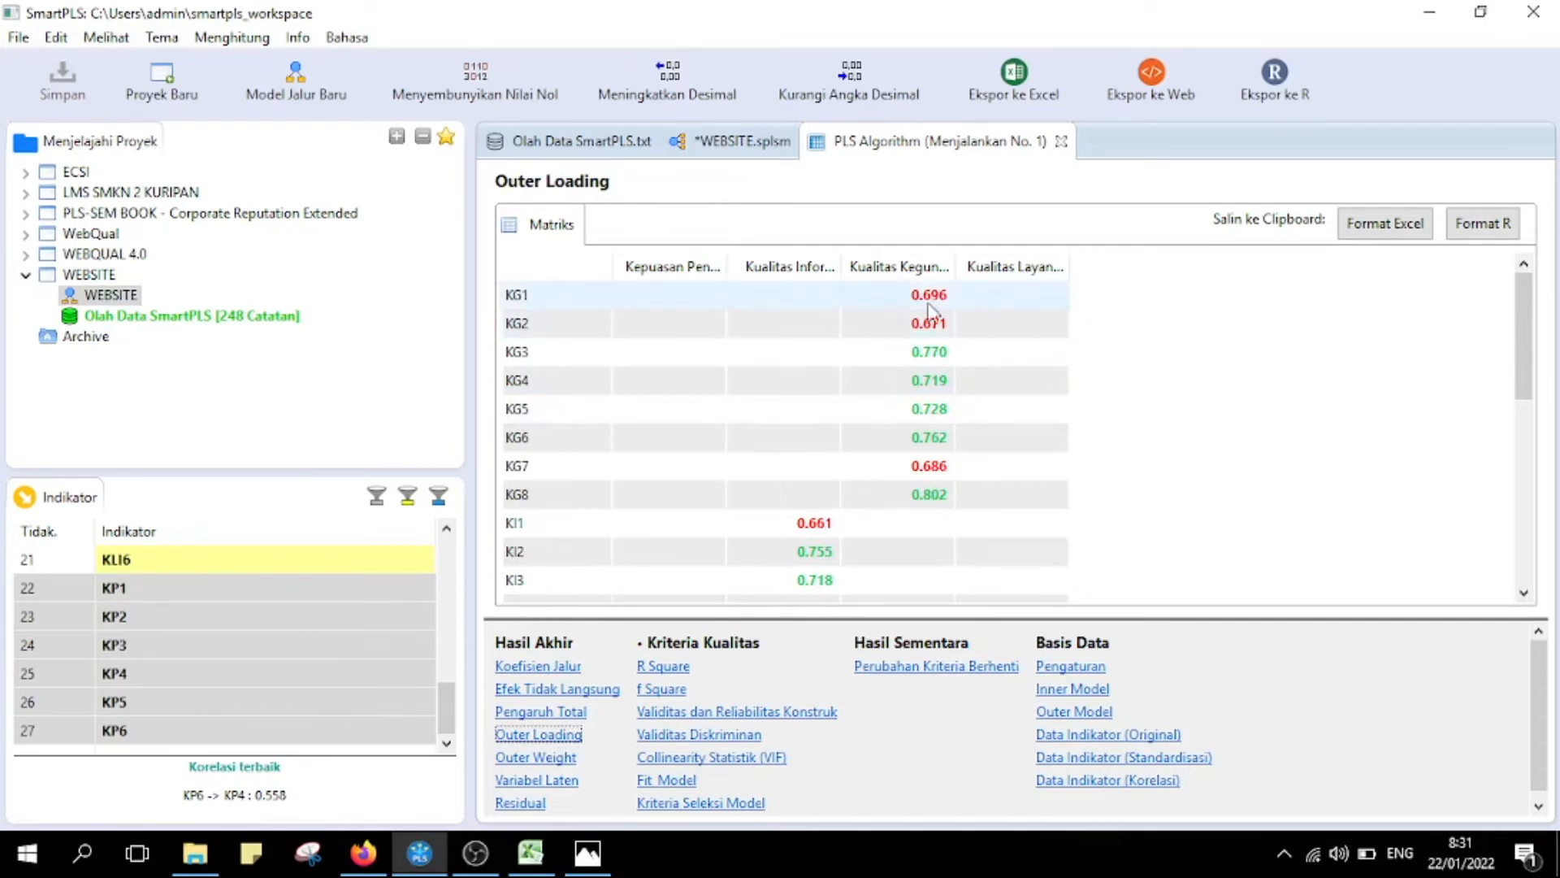
{"action": "scroll", "coordinate": [947, 413], "scroll_direction": "down", "scroll_amount": 2}
{"action": "scroll", "coordinate": [878, 466], "scroll_direction": "up", "scroll_amount": 2}
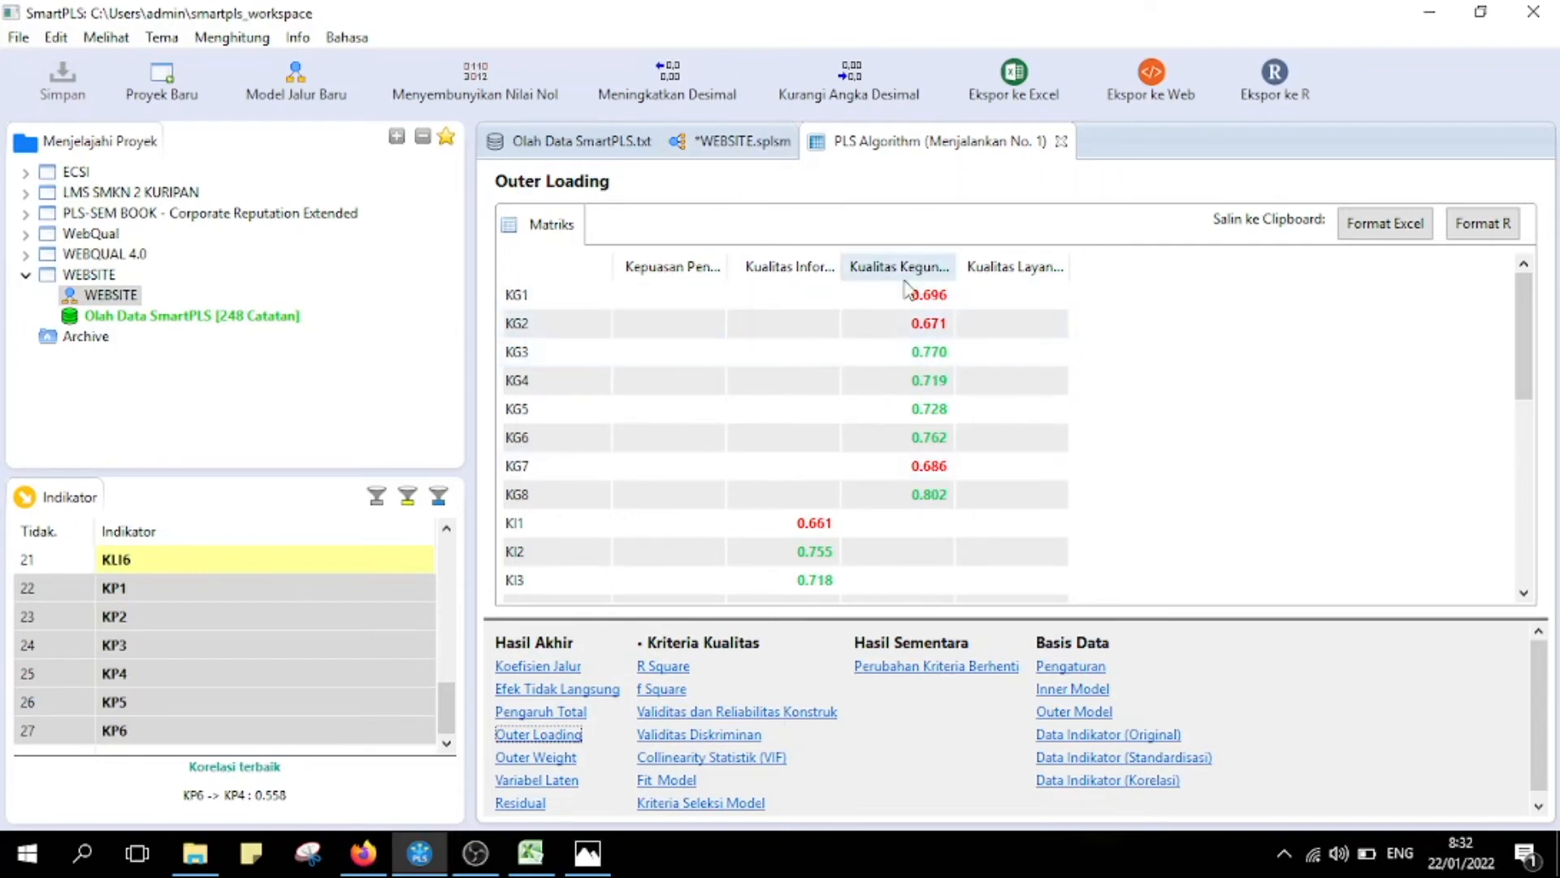
{"action": "left_click", "coordinate": [723, 140]}
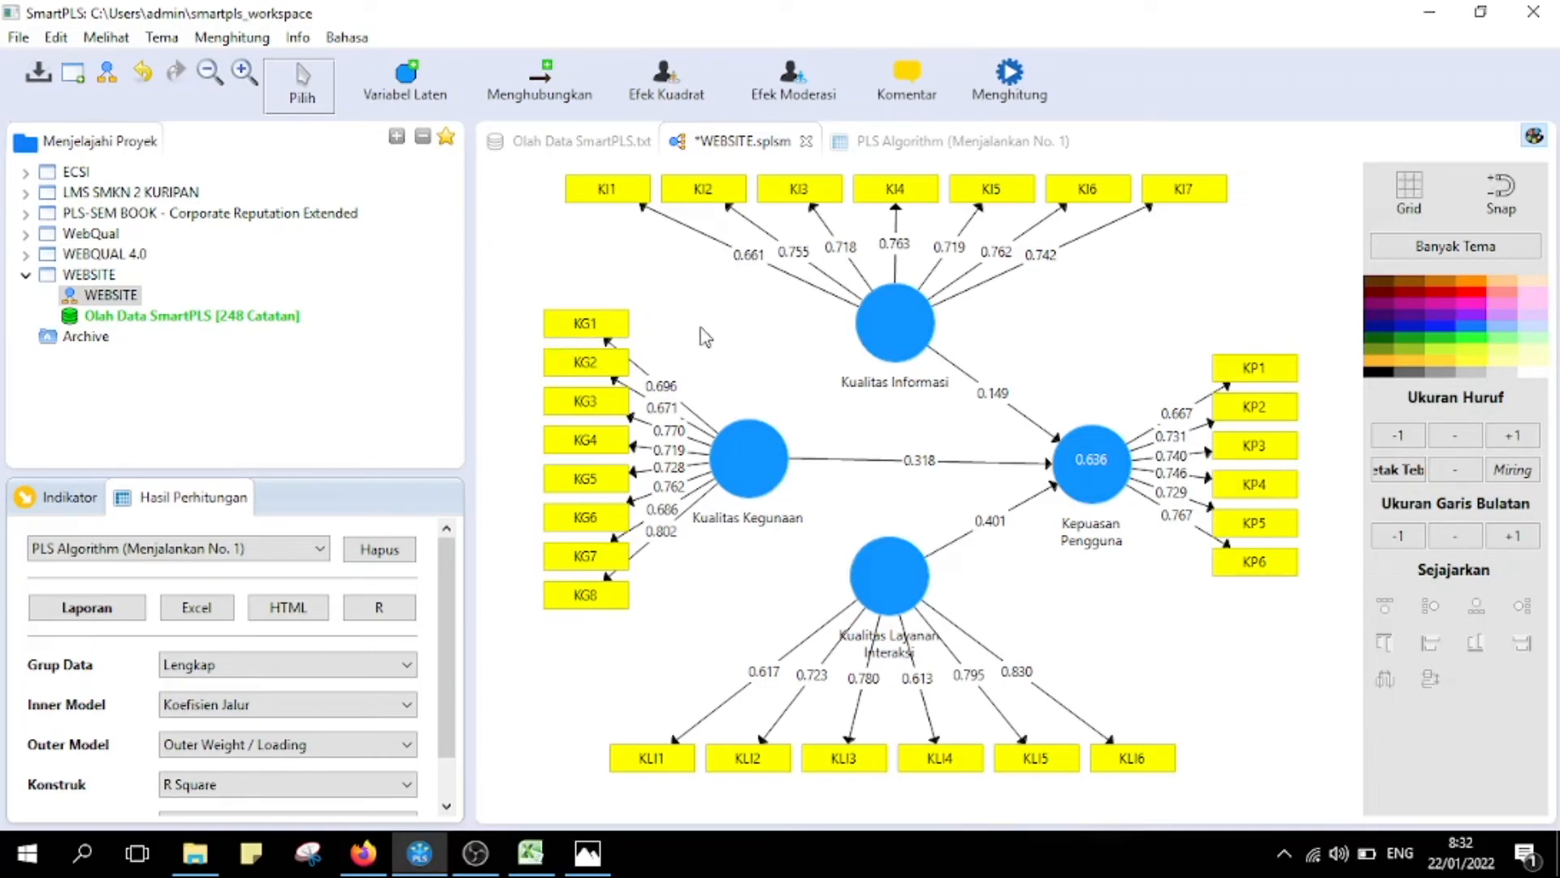
{"action": "left_click", "coordinate": [588, 333]}
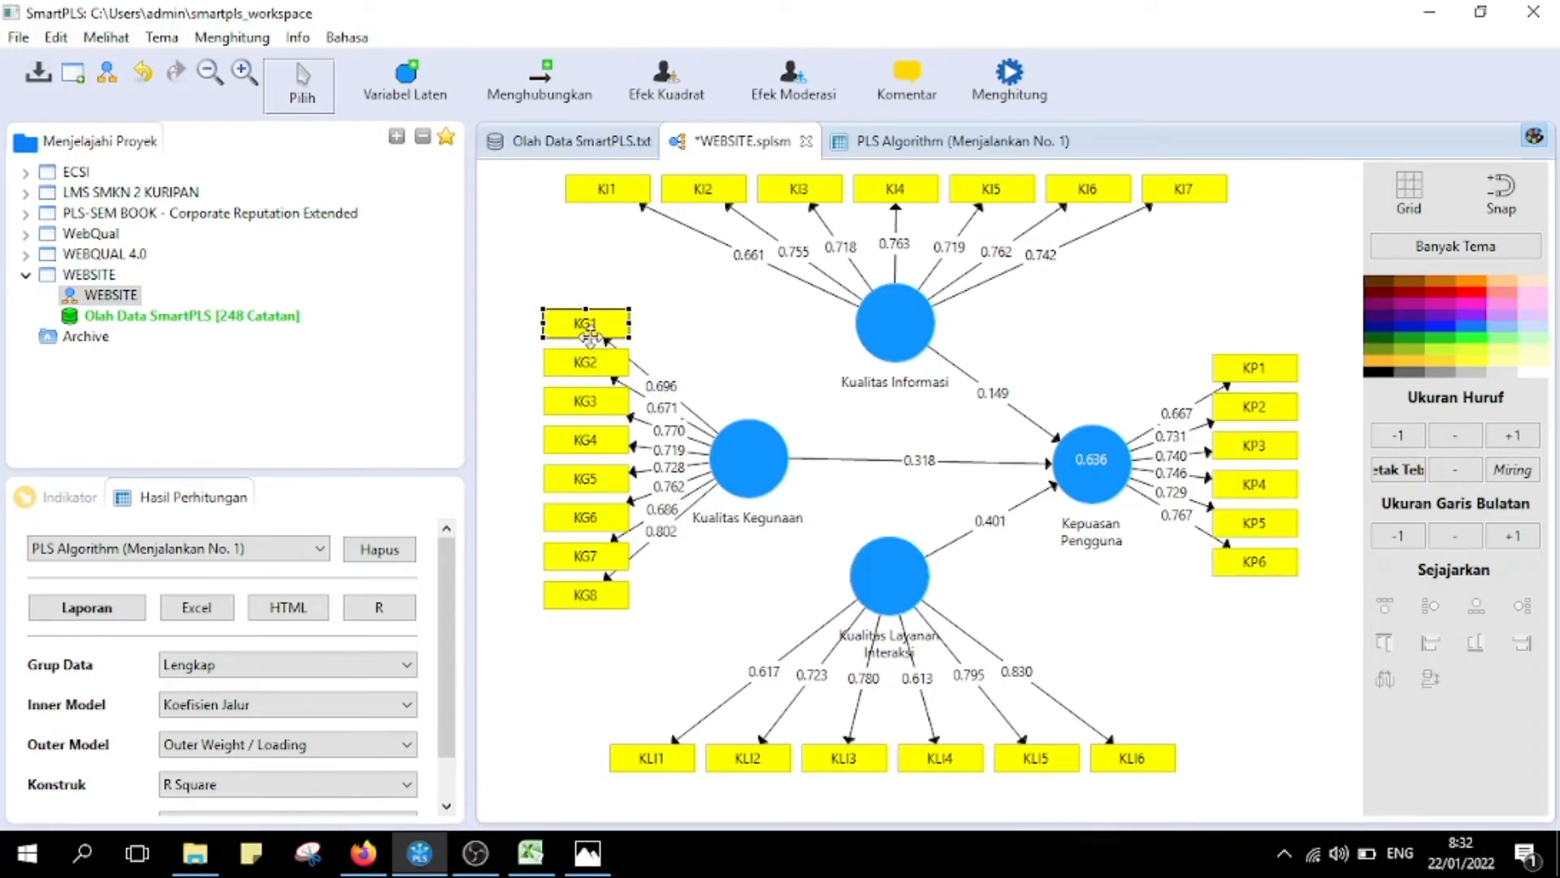
{"action": "left_click", "coordinate": [1026, 96]}
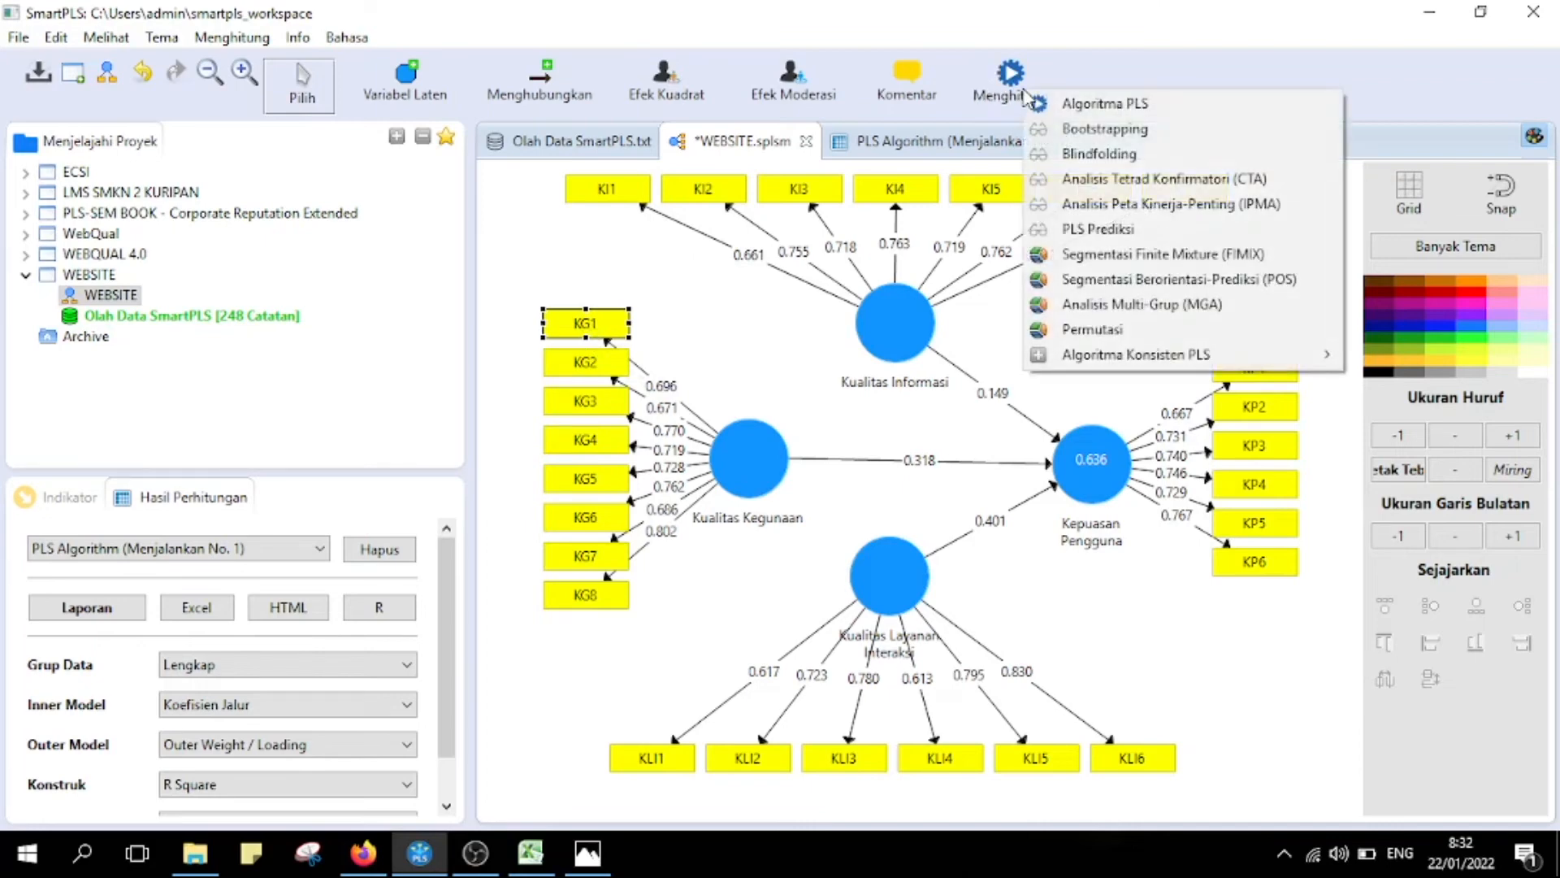
{"action": "left_click", "coordinate": [1095, 78]}
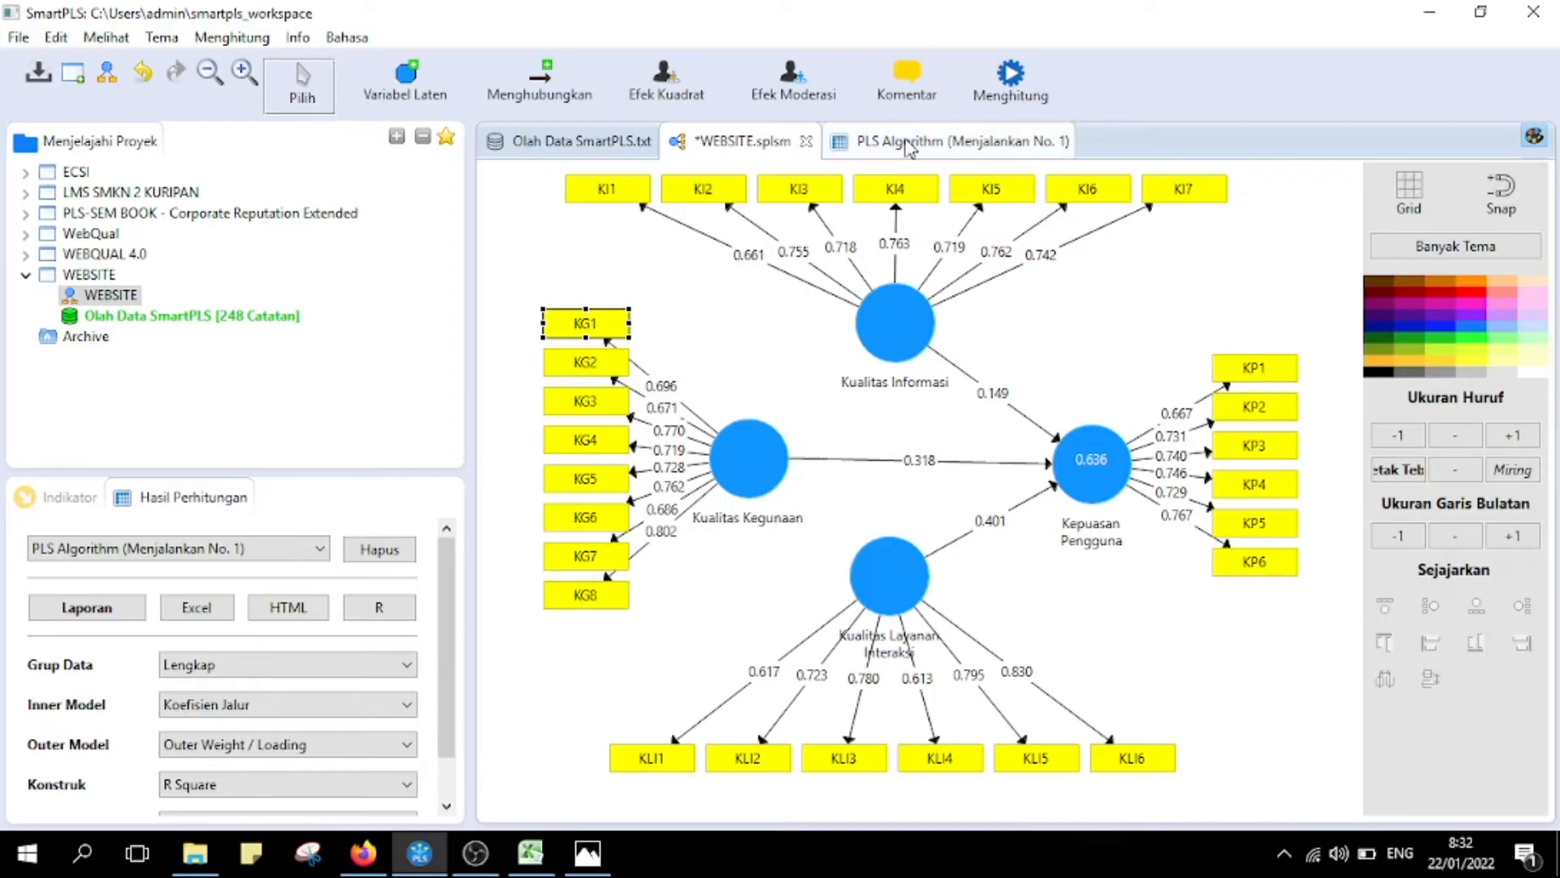
- Go back to the Outer Loading matrix and check the loadings of all indicators from KG1 through KP6
{"action": "left_click", "coordinate": [907, 147]}
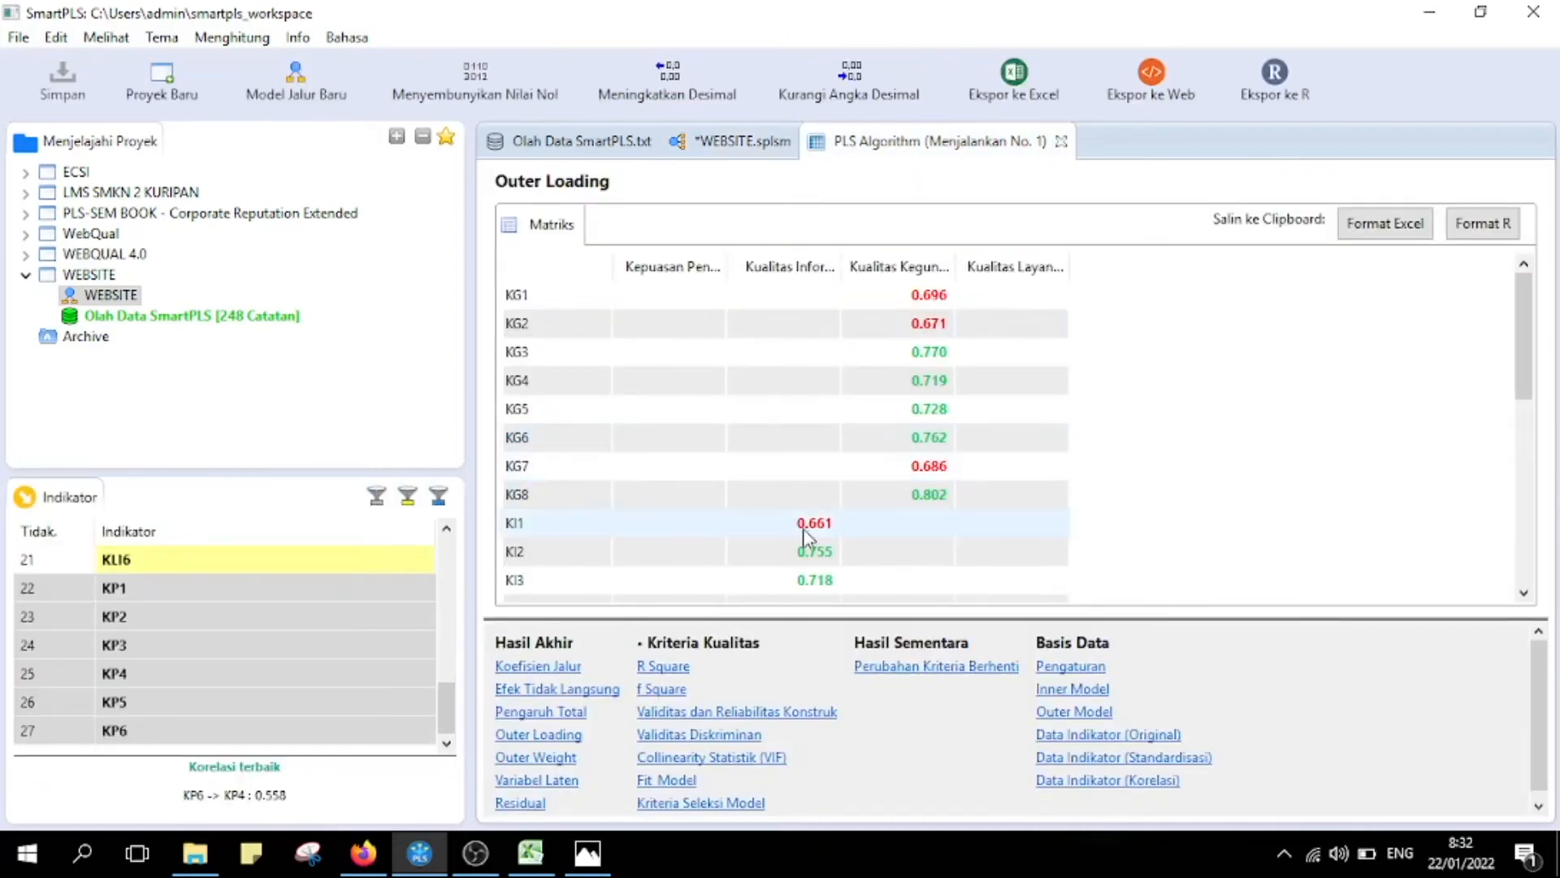
{"action": "left_click", "coordinate": [555, 738]}
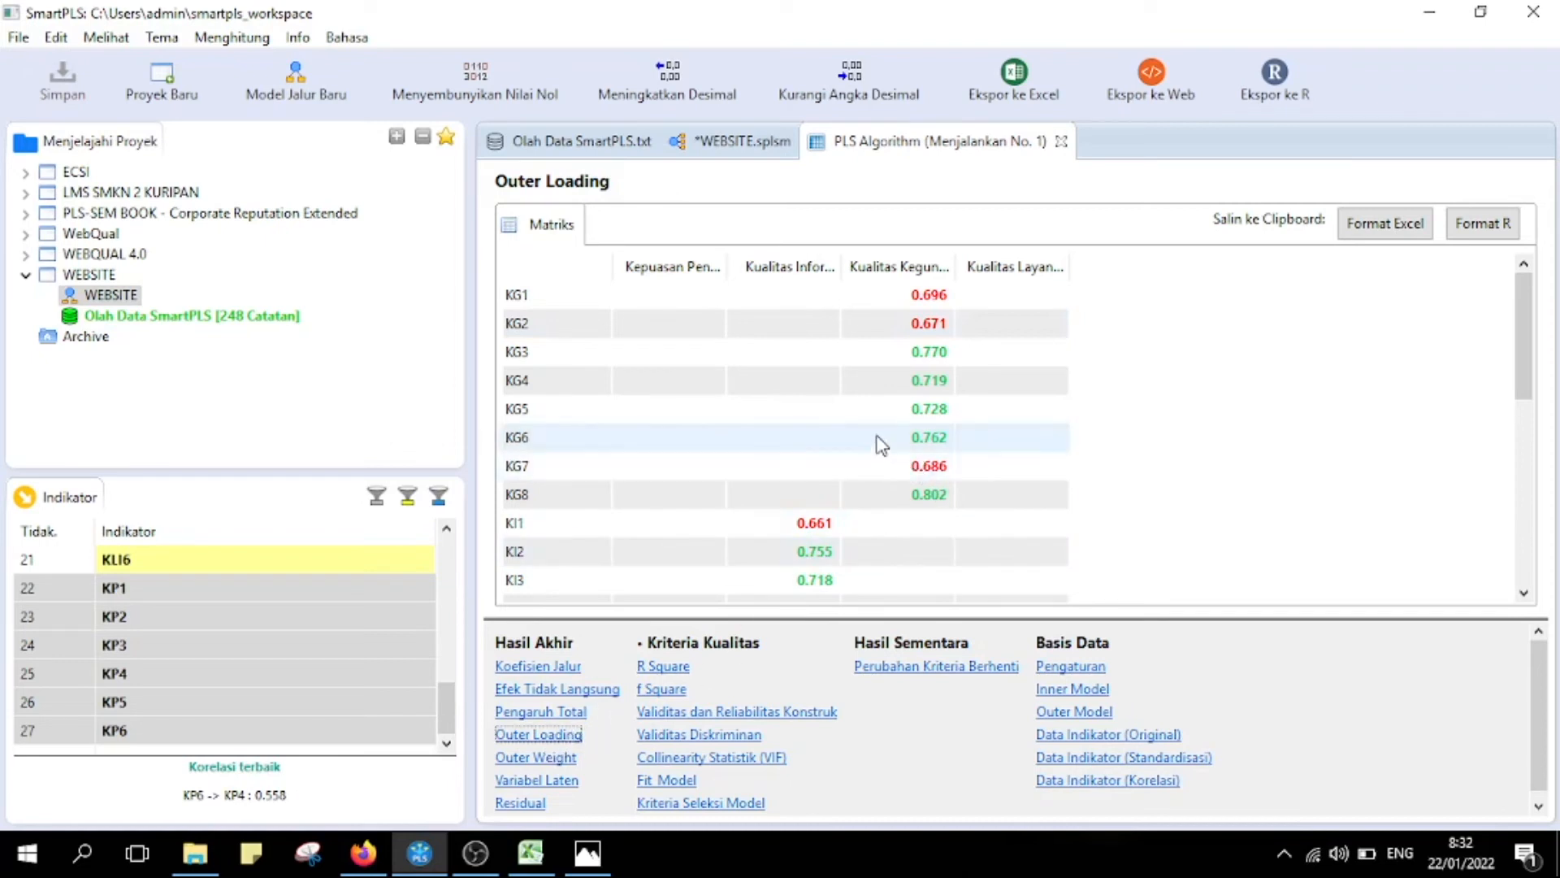
{"action": "scroll", "coordinate": [879, 441], "scroll_direction": "down", "scroll_amount": 1}
{"action": "scroll", "coordinate": [875, 436], "scroll_direction": "up", "scroll_amount": 1}
{"action": "scroll", "coordinate": [875, 439], "scroll_direction": "down", "scroll_amount": 1}
{"action": "scroll", "coordinate": [875, 440], "scroll_direction": "down", "scroll_amount": 3}
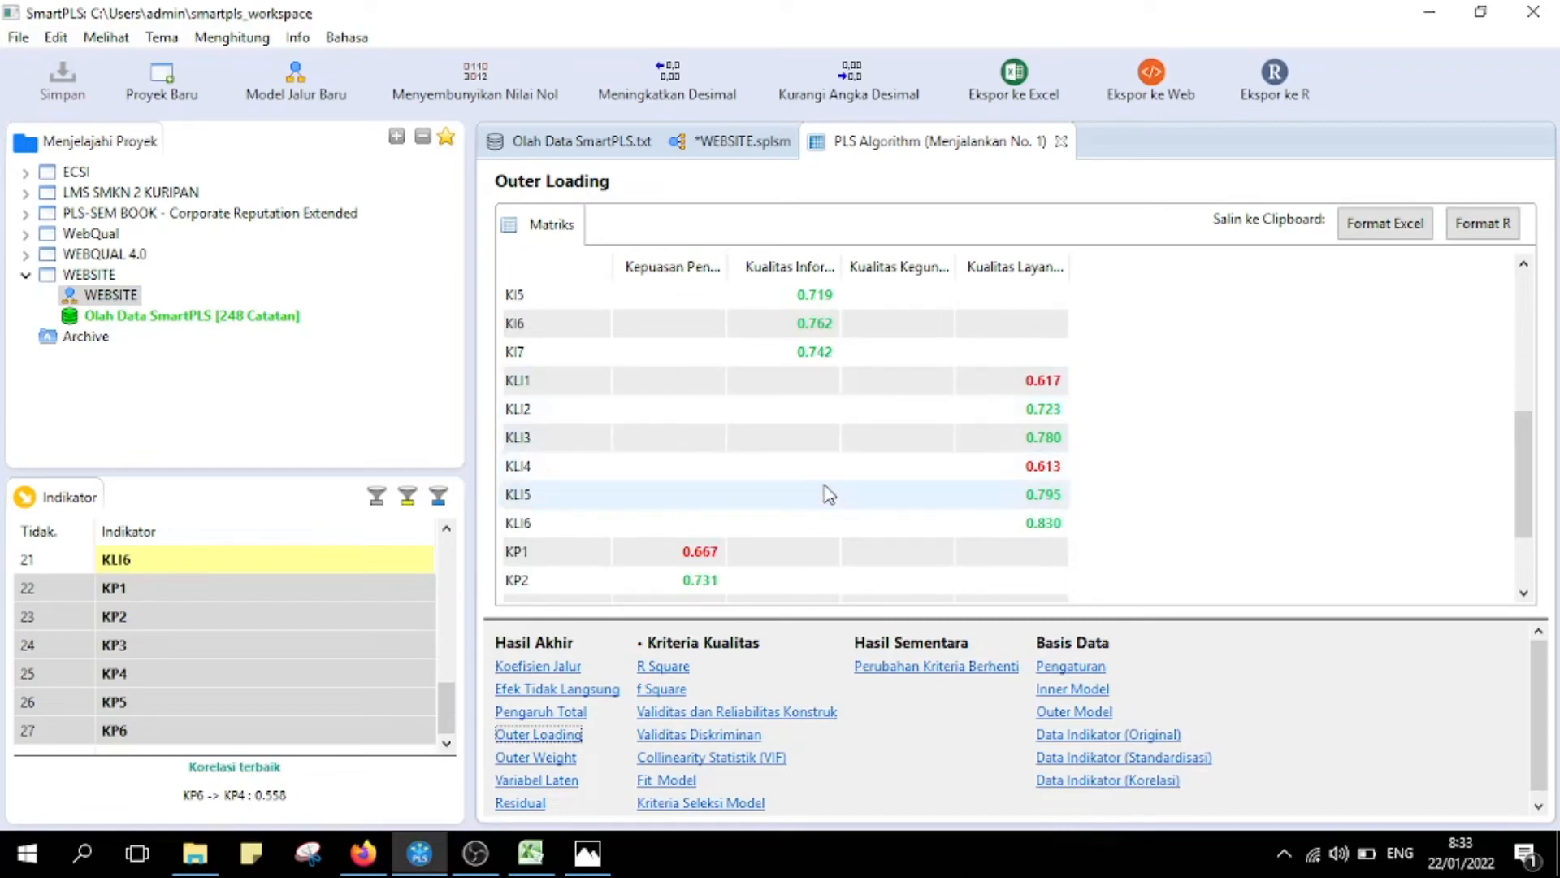
{"action": "scroll", "coordinate": [780, 524], "scroll_direction": "up", "scroll_amount": 2}
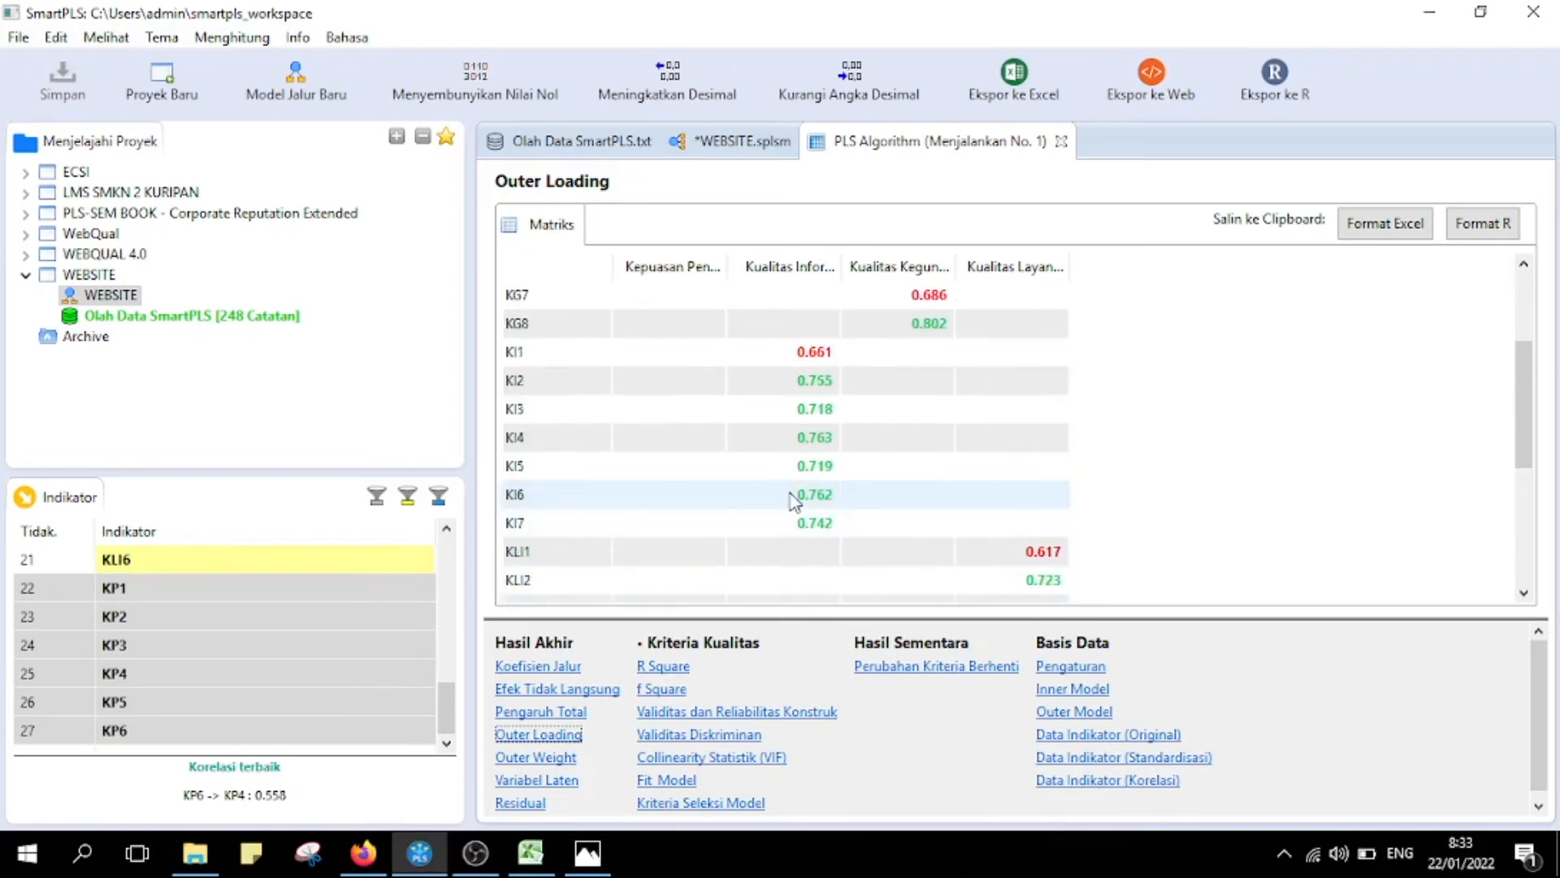
{"action": "scroll", "coordinate": [796, 500], "scroll_direction": "down", "scroll_amount": 3}
{"action": "scroll", "coordinate": [795, 503], "scroll_direction": "down", "scroll_amount": 1}
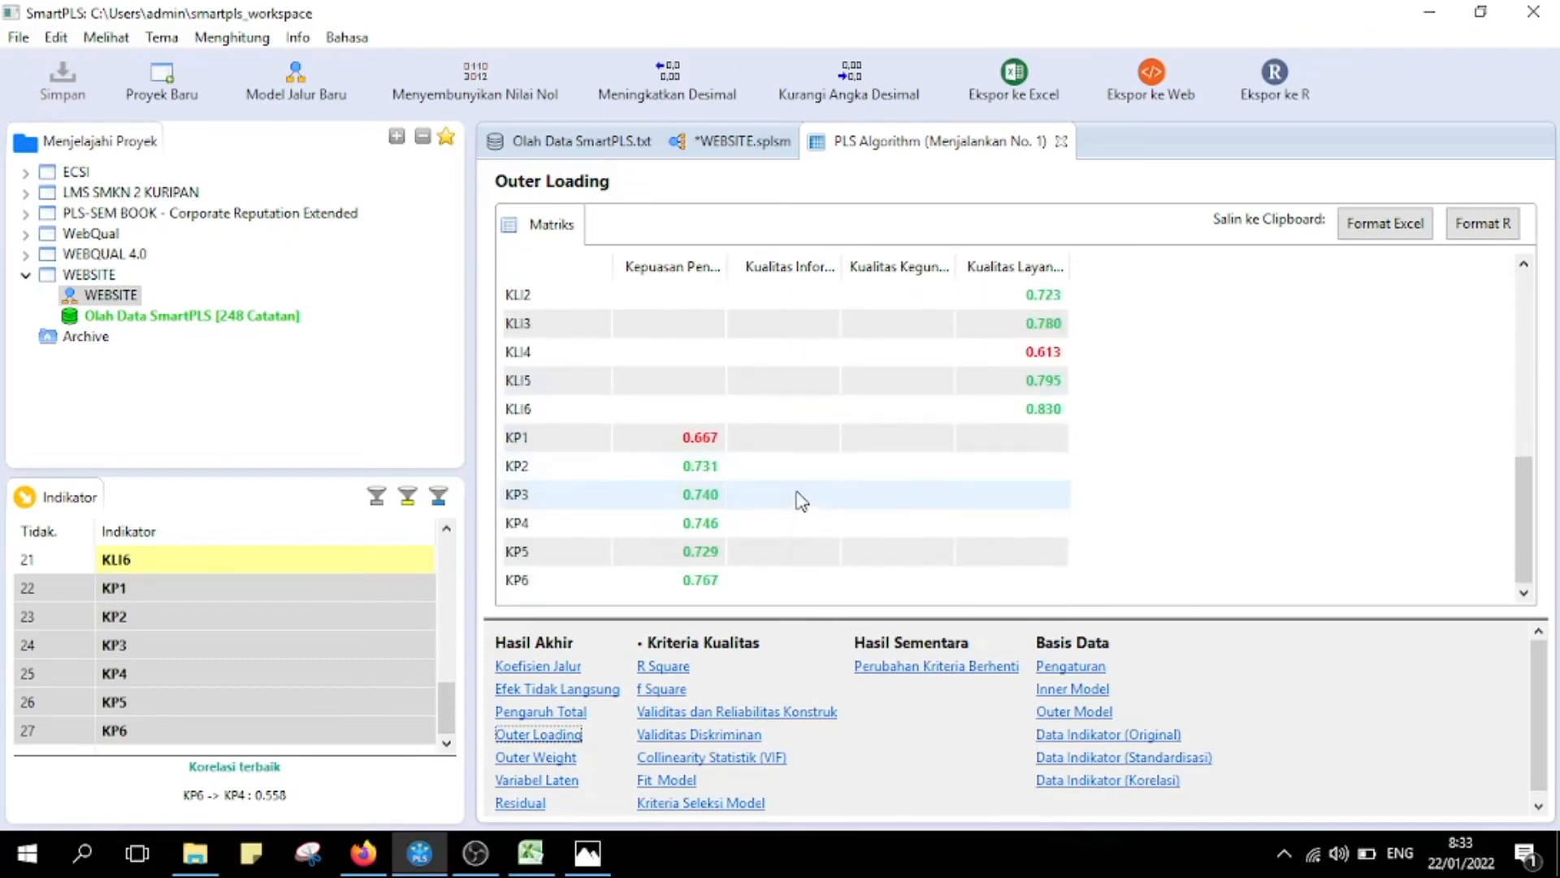
{"action": "scroll", "coordinate": [801, 502], "scroll_direction": "up", "scroll_amount": 5}
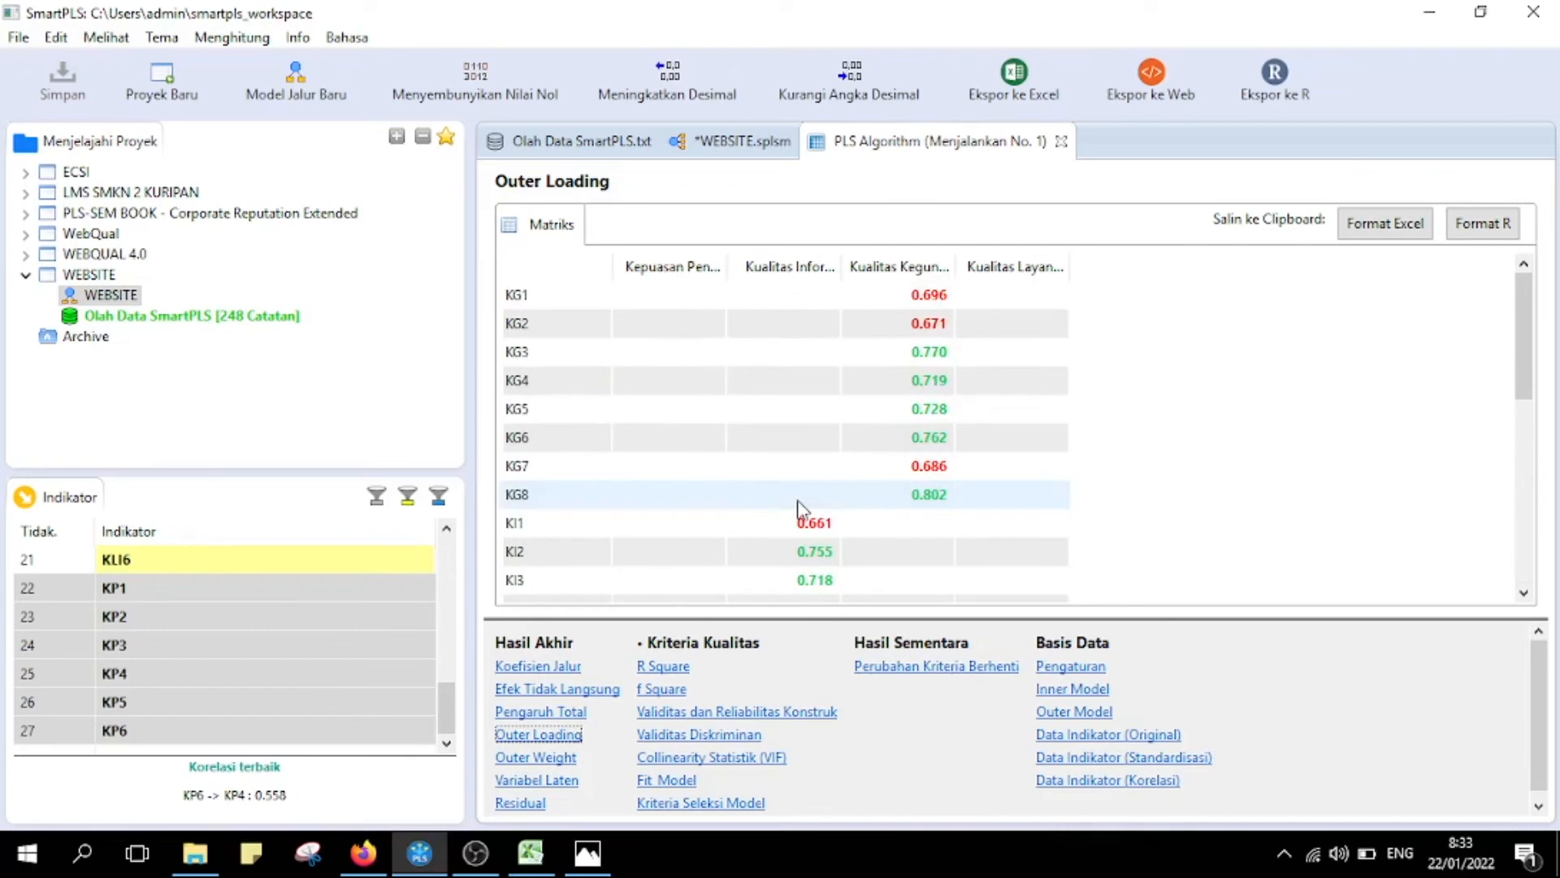
{"action": "scroll", "coordinate": [804, 503], "scroll_direction": "down", "scroll_amount": 2}
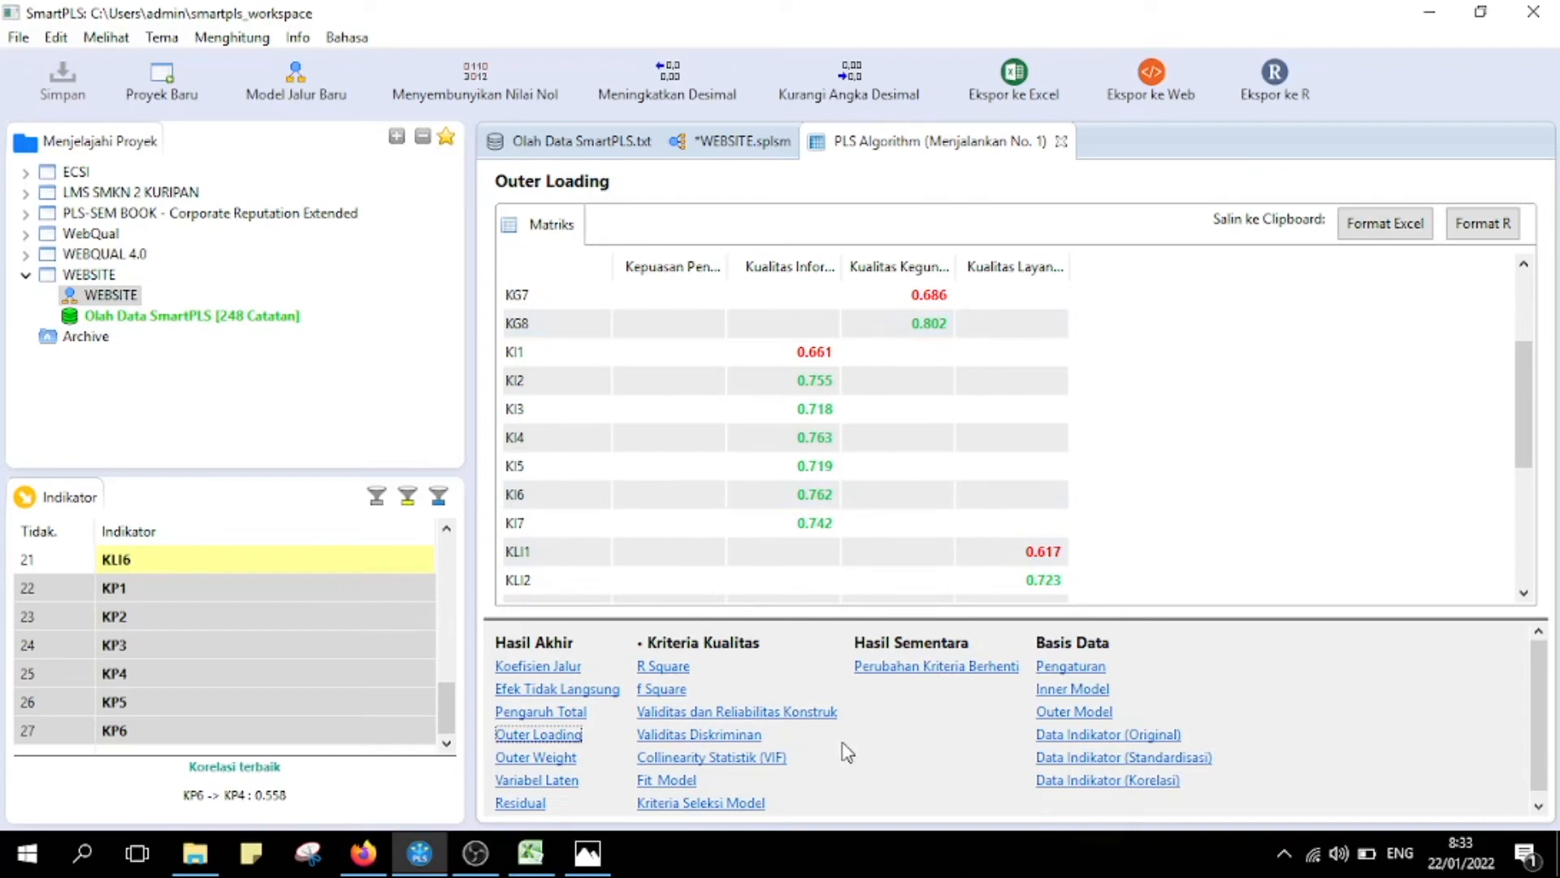
- Examine the Validitas dan Reliabilitas Konstruk matrix, widening the variable name and Rata-rata Varians Diekstrak (AVE) columns
{"action": "left_click", "coordinate": [729, 713]}
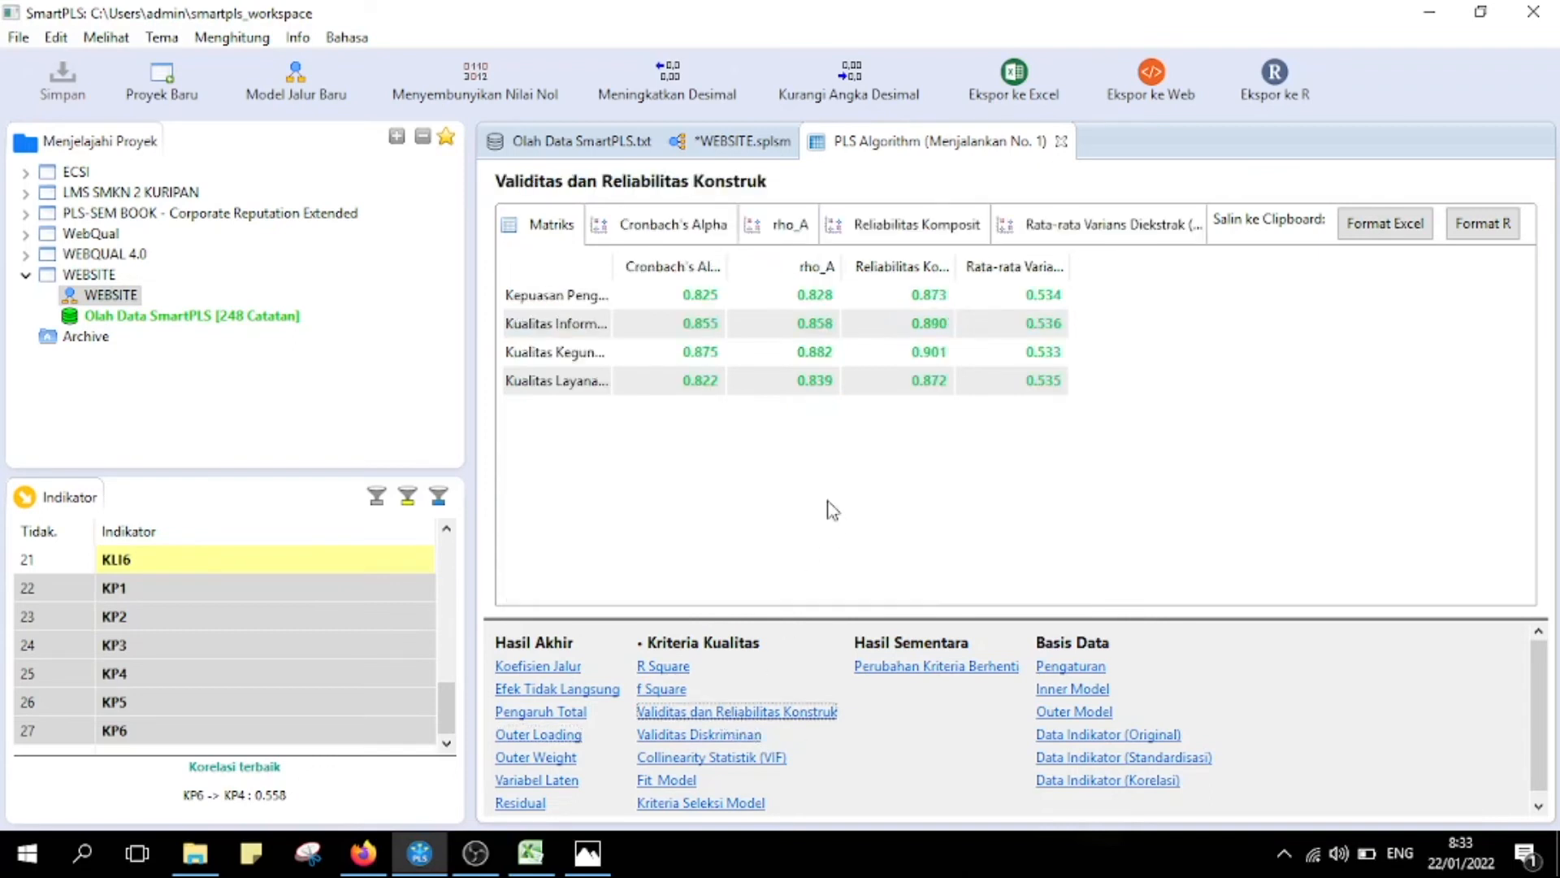
{"action": "left_click_drag", "start_coordinate": [1070, 262], "coordinate": [1167, 262]}
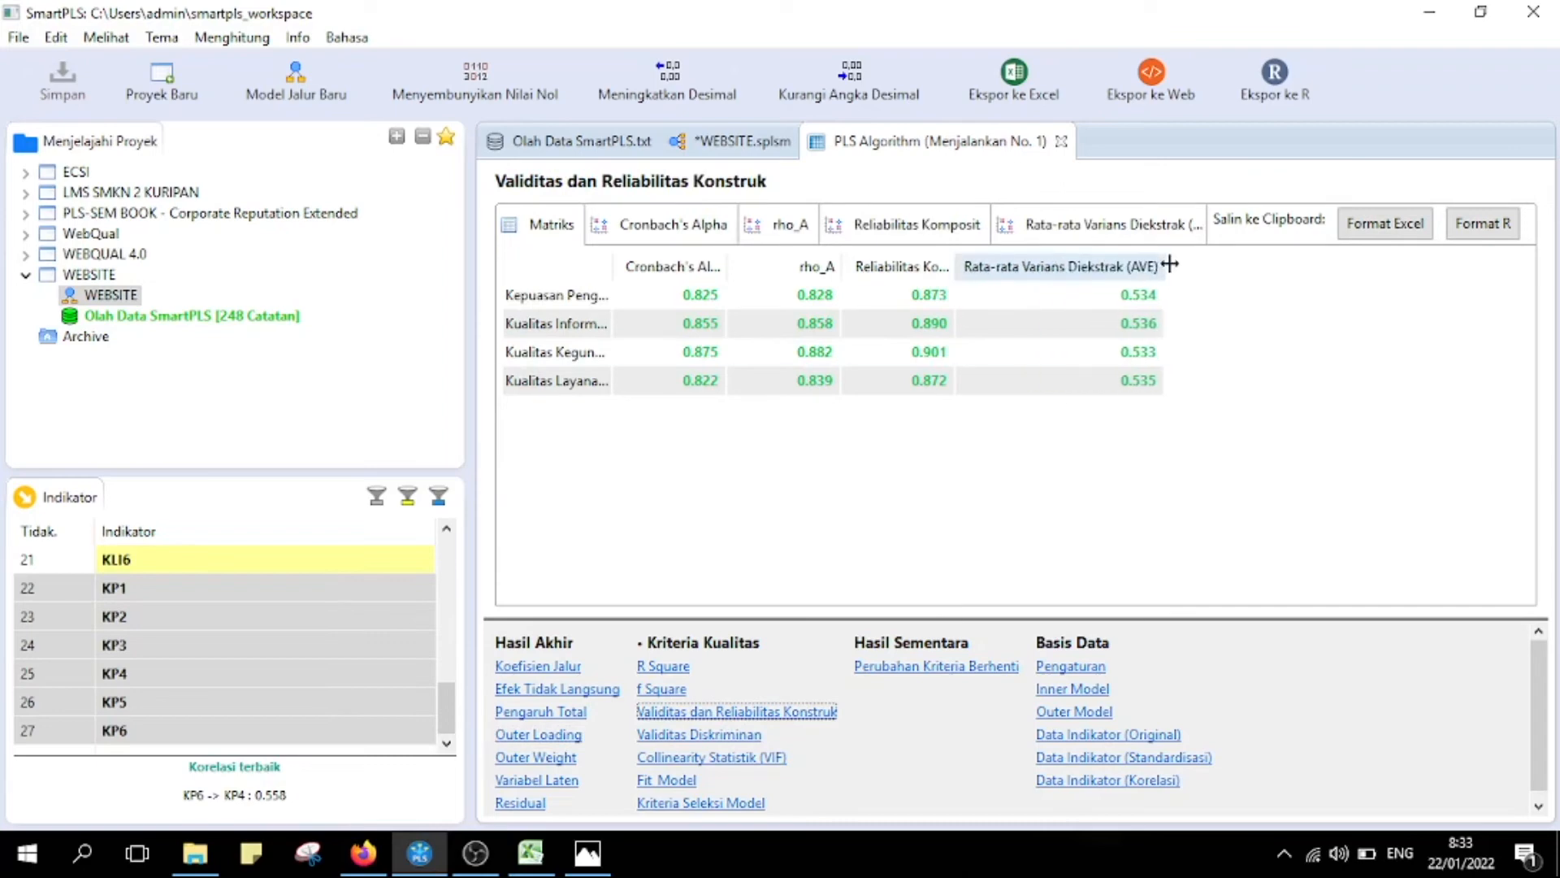
{"action": "left_click_drag", "start_coordinate": [613, 263], "coordinate": [710, 262]}
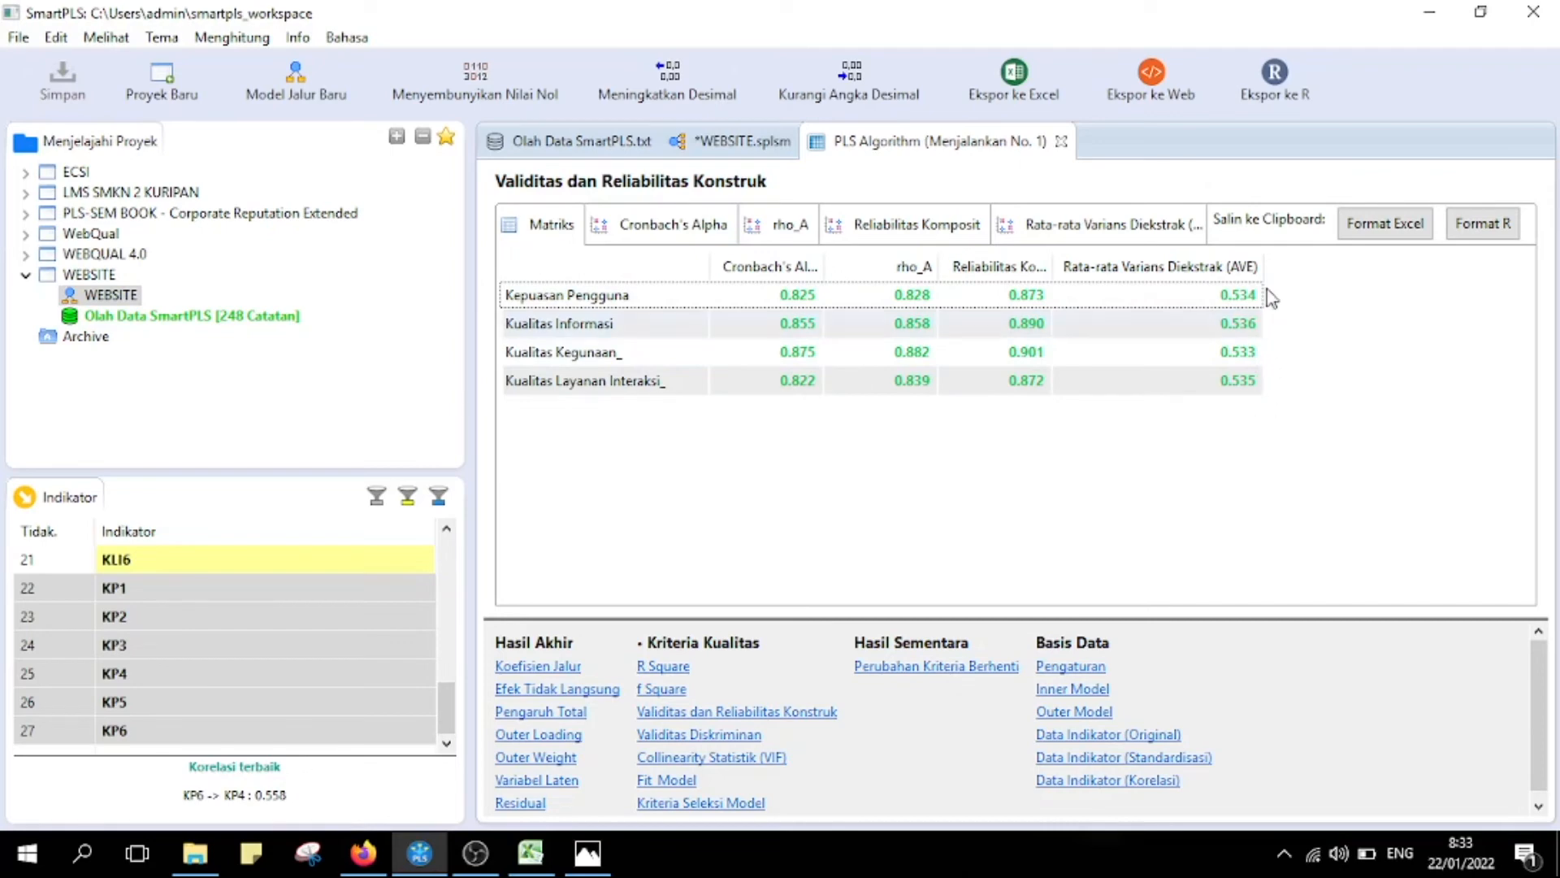
{"action": "left_click_drag", "start_coordinate": [1264, 266], "coordinate": [1241, 272]}
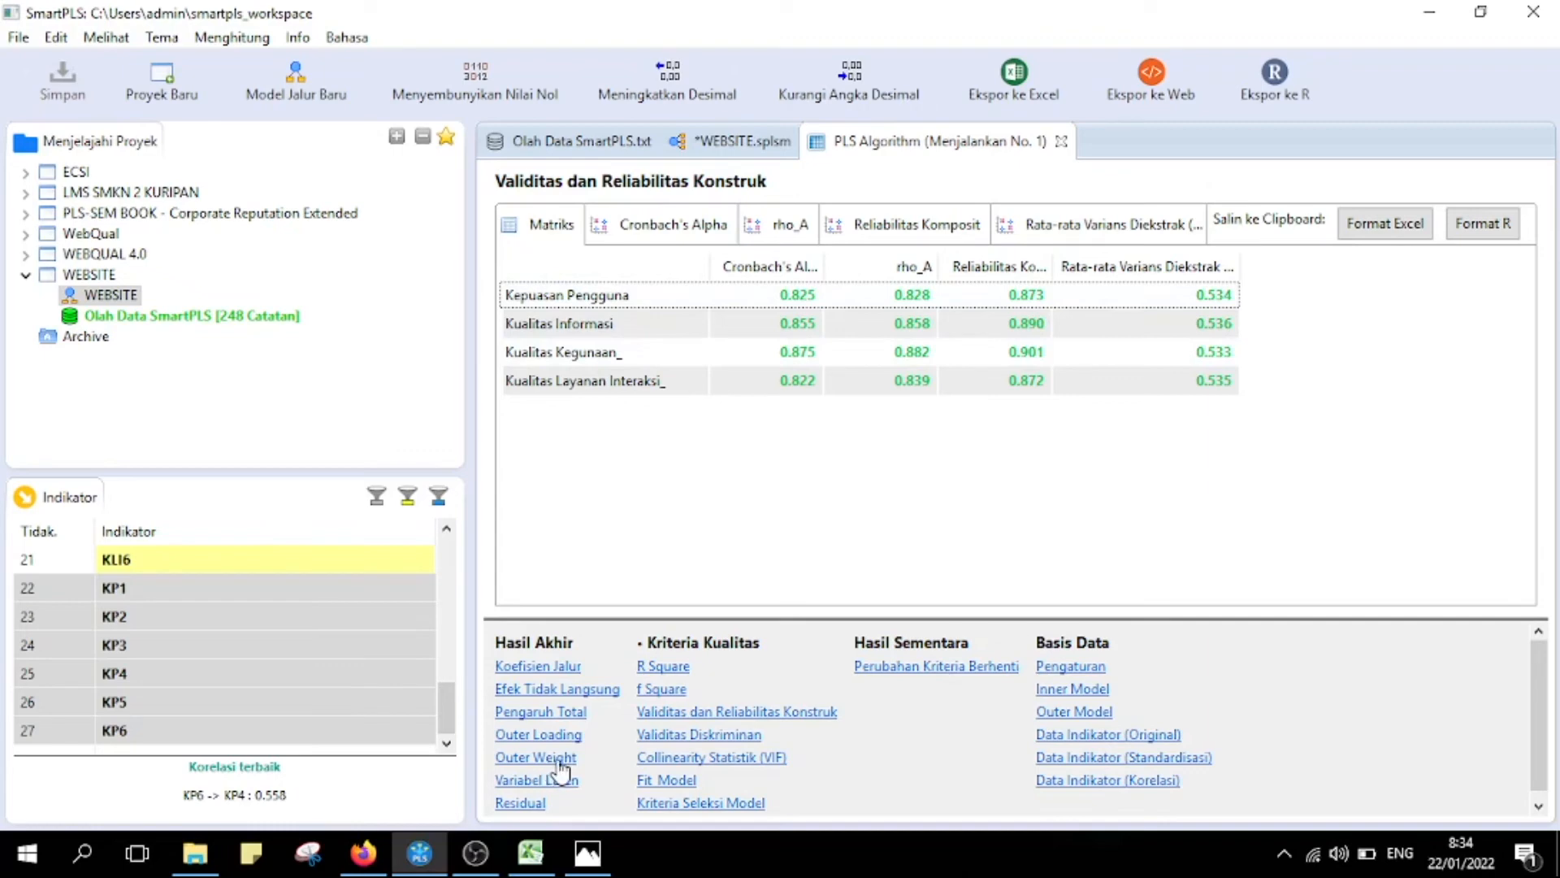
- View the Cronbach's Alpha, rho_A and Reliabilitas Komposit charts, and return to the construct validity and reliability matrix
{"action": "left_click", "coordinate": [662, 235]}
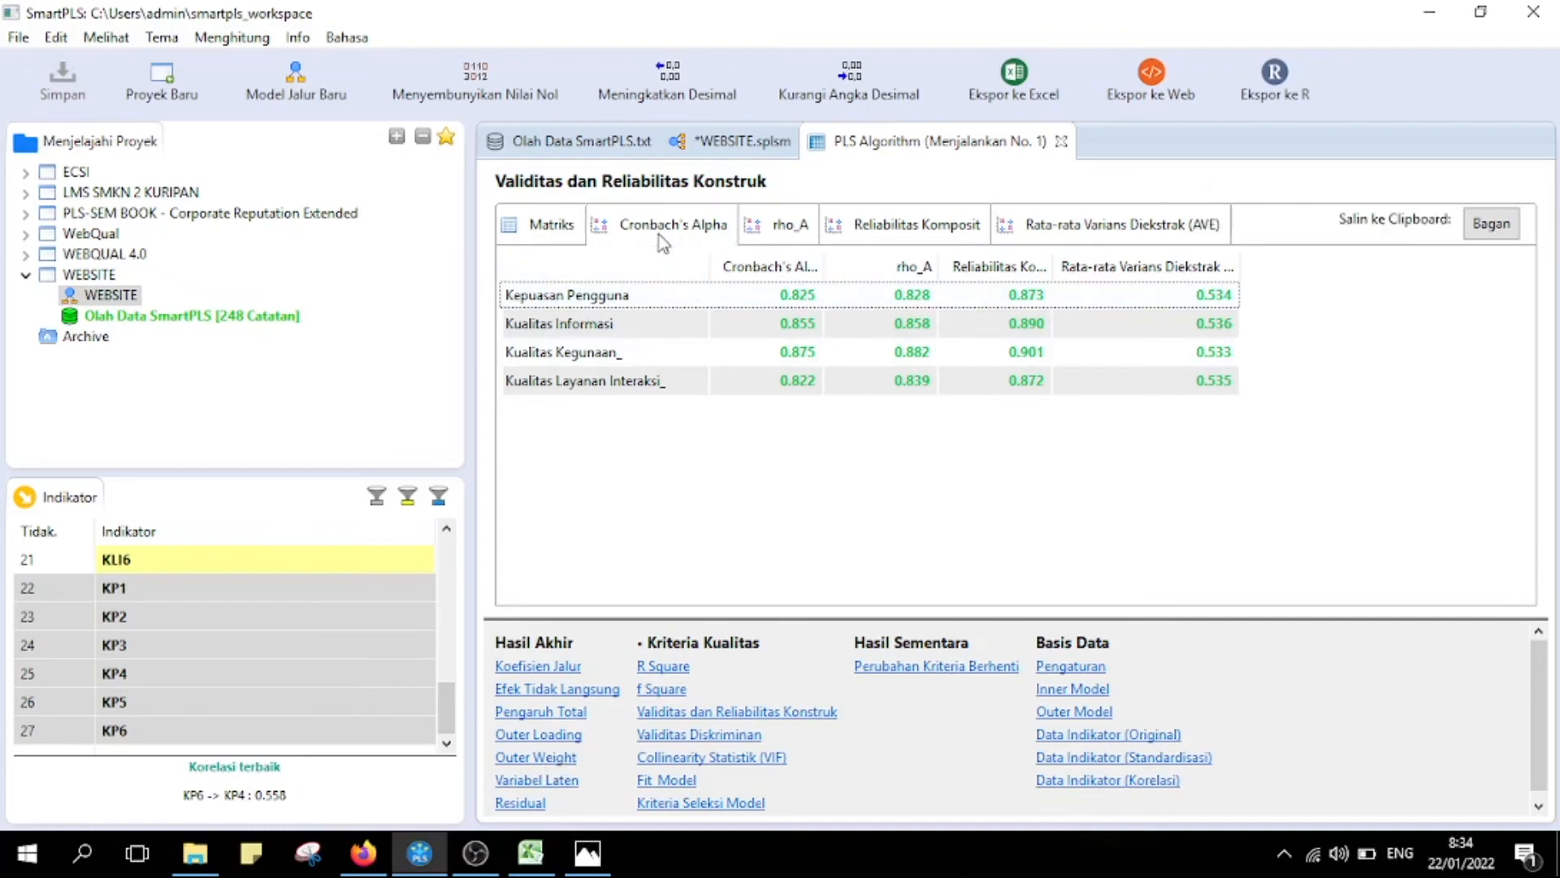
{"action": "left_click", "coordinate": [782, 230]}
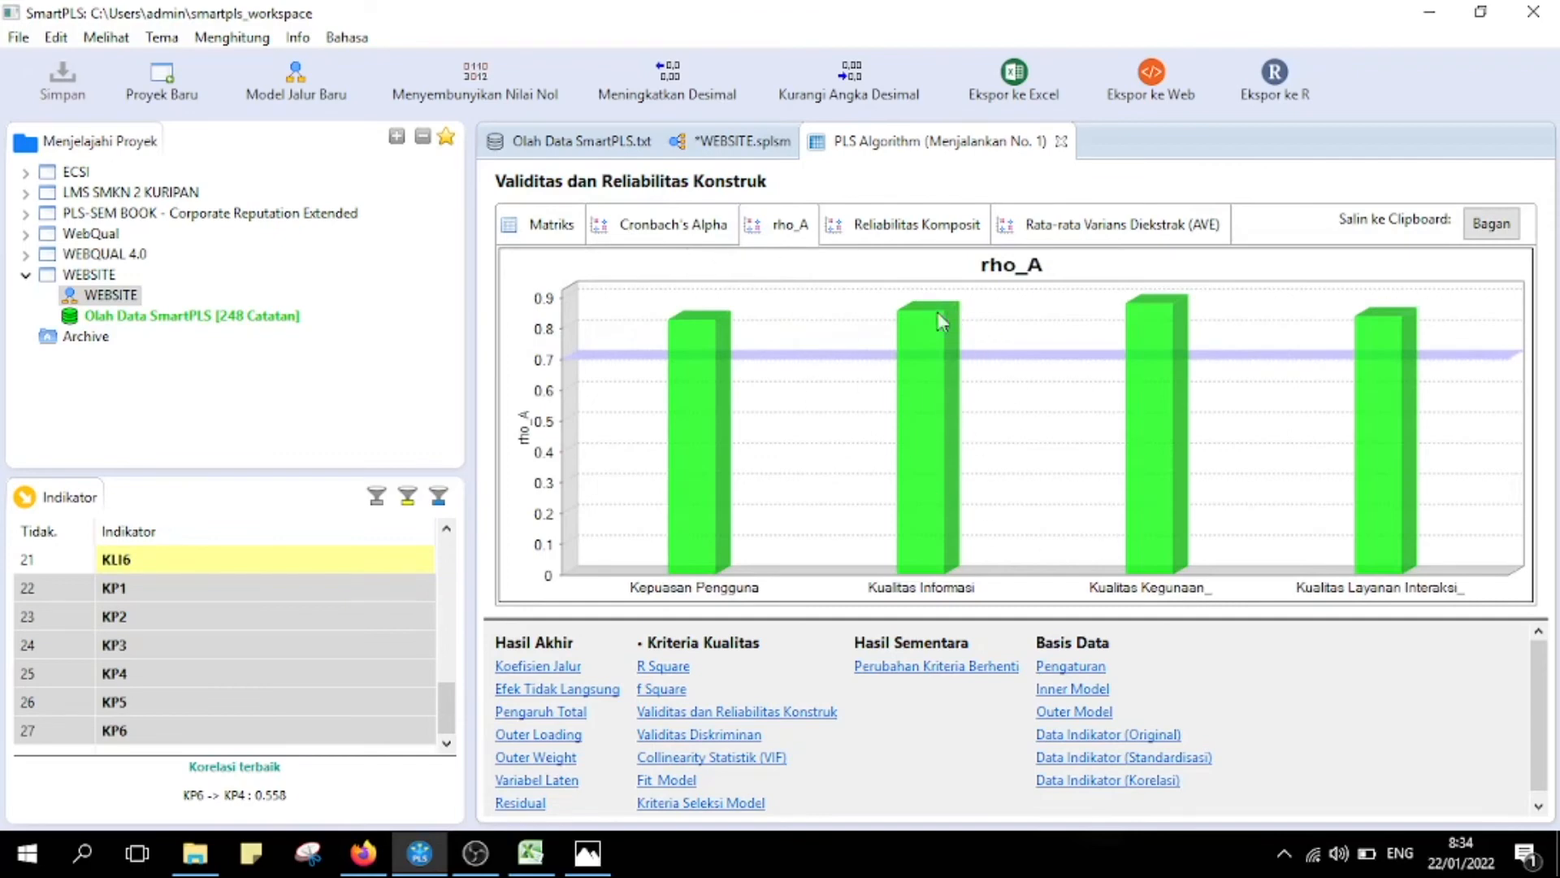
{"action": "left_click", "coordinate": [896, 234]}
{"action": "left_click", "coordinate": [539, 230]}
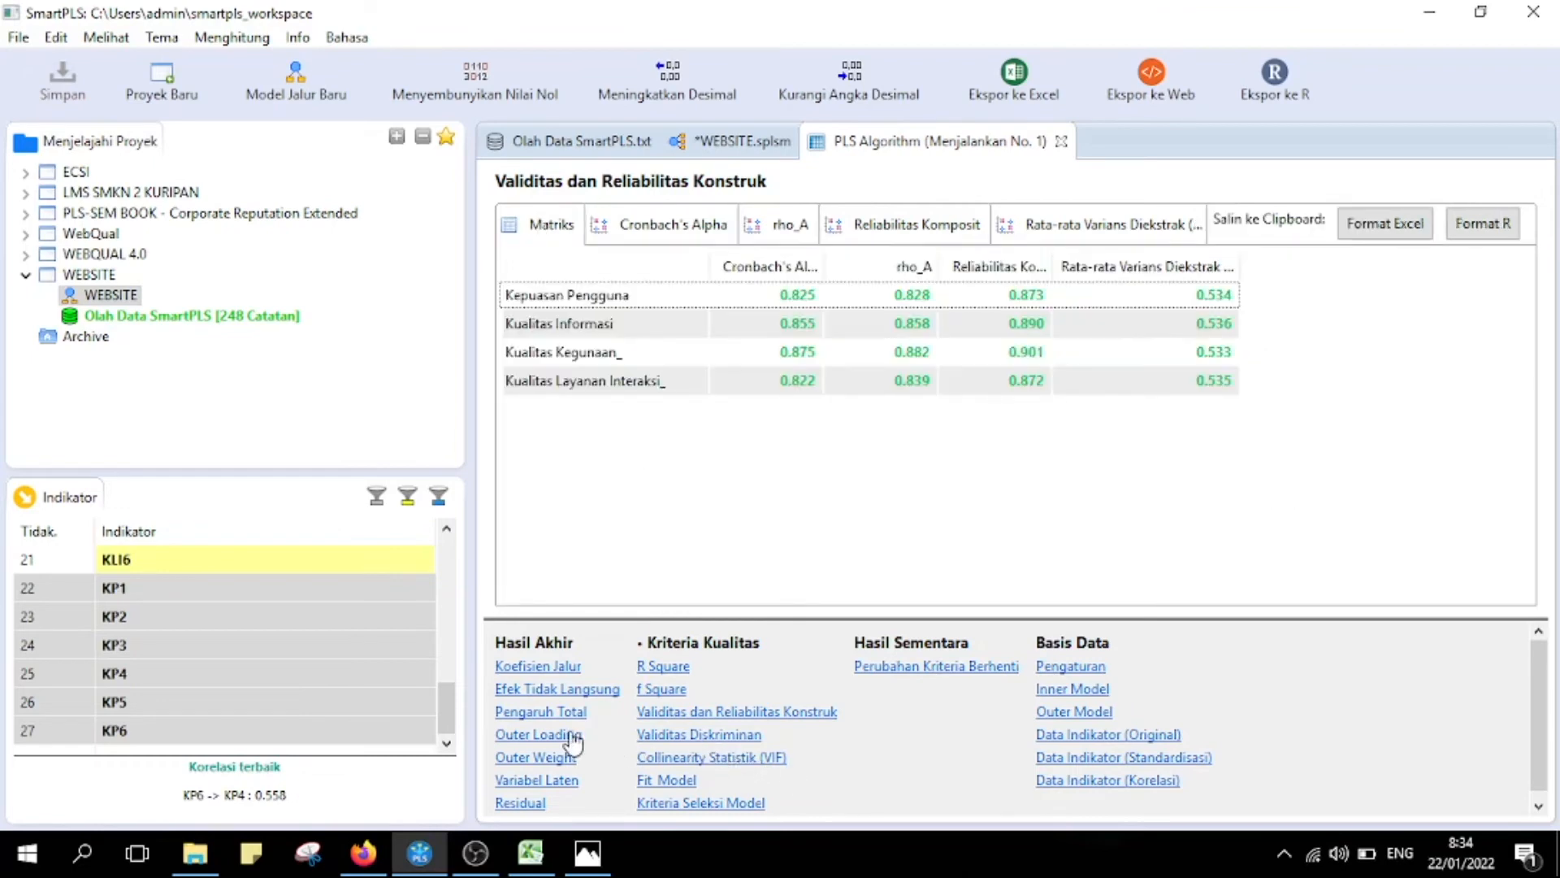
- Open the Outer Loading results and then the Outer Weight matrix, and look through the indicator weights
{"action": "left_click", "coordinate": [538, 735]}
{"action": "left_click", "coordinate": [536, 757]}
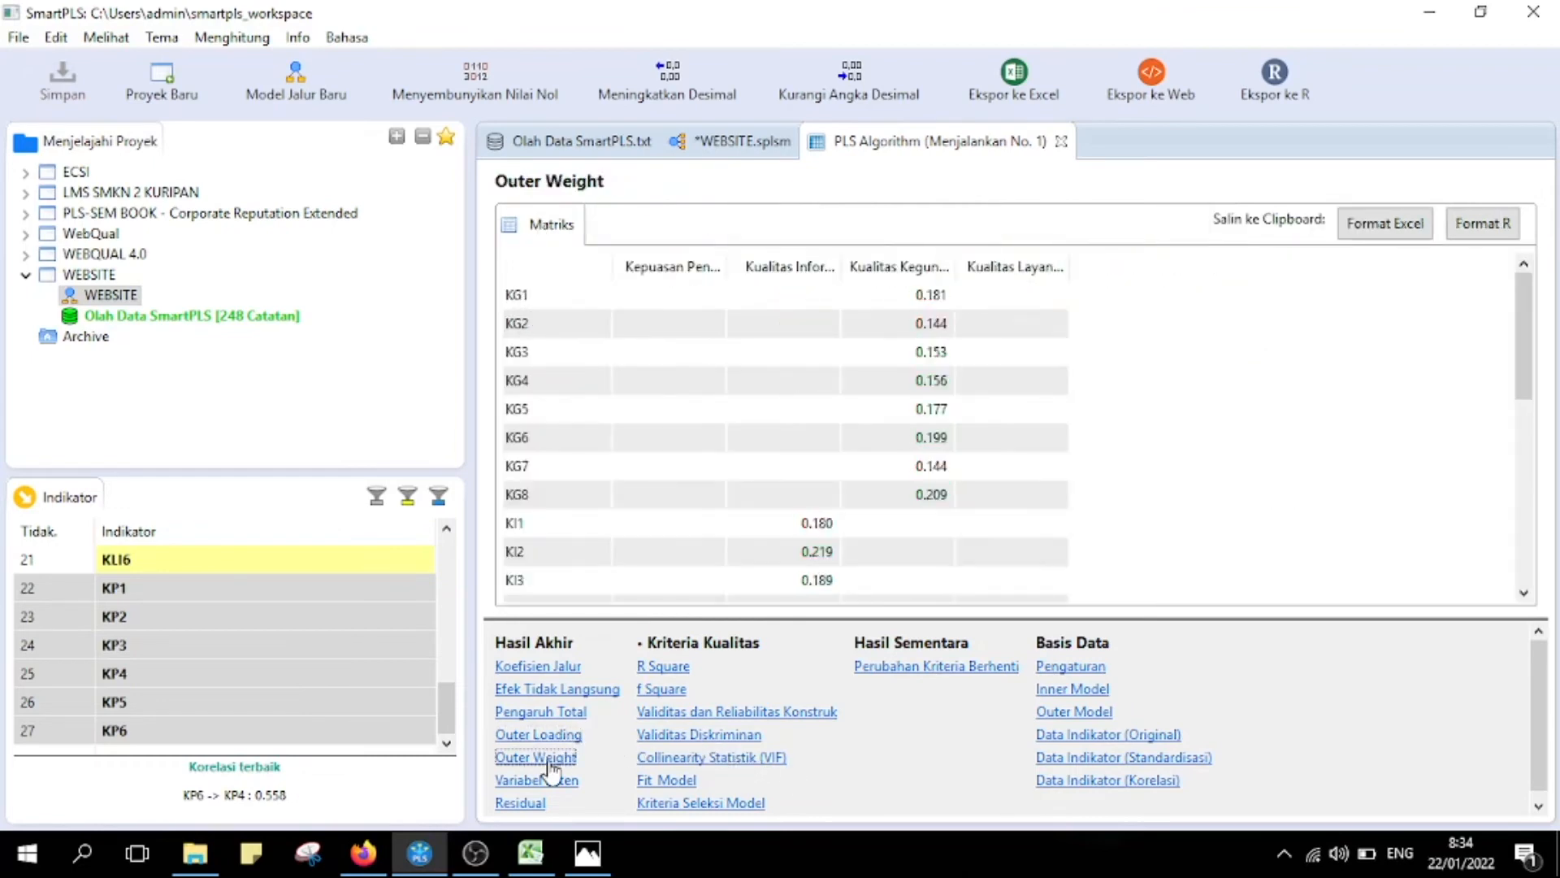
{"action": "scroll", "coordinate": [785, 499], "scroll_direction": "down", "scroll_amount": 5}
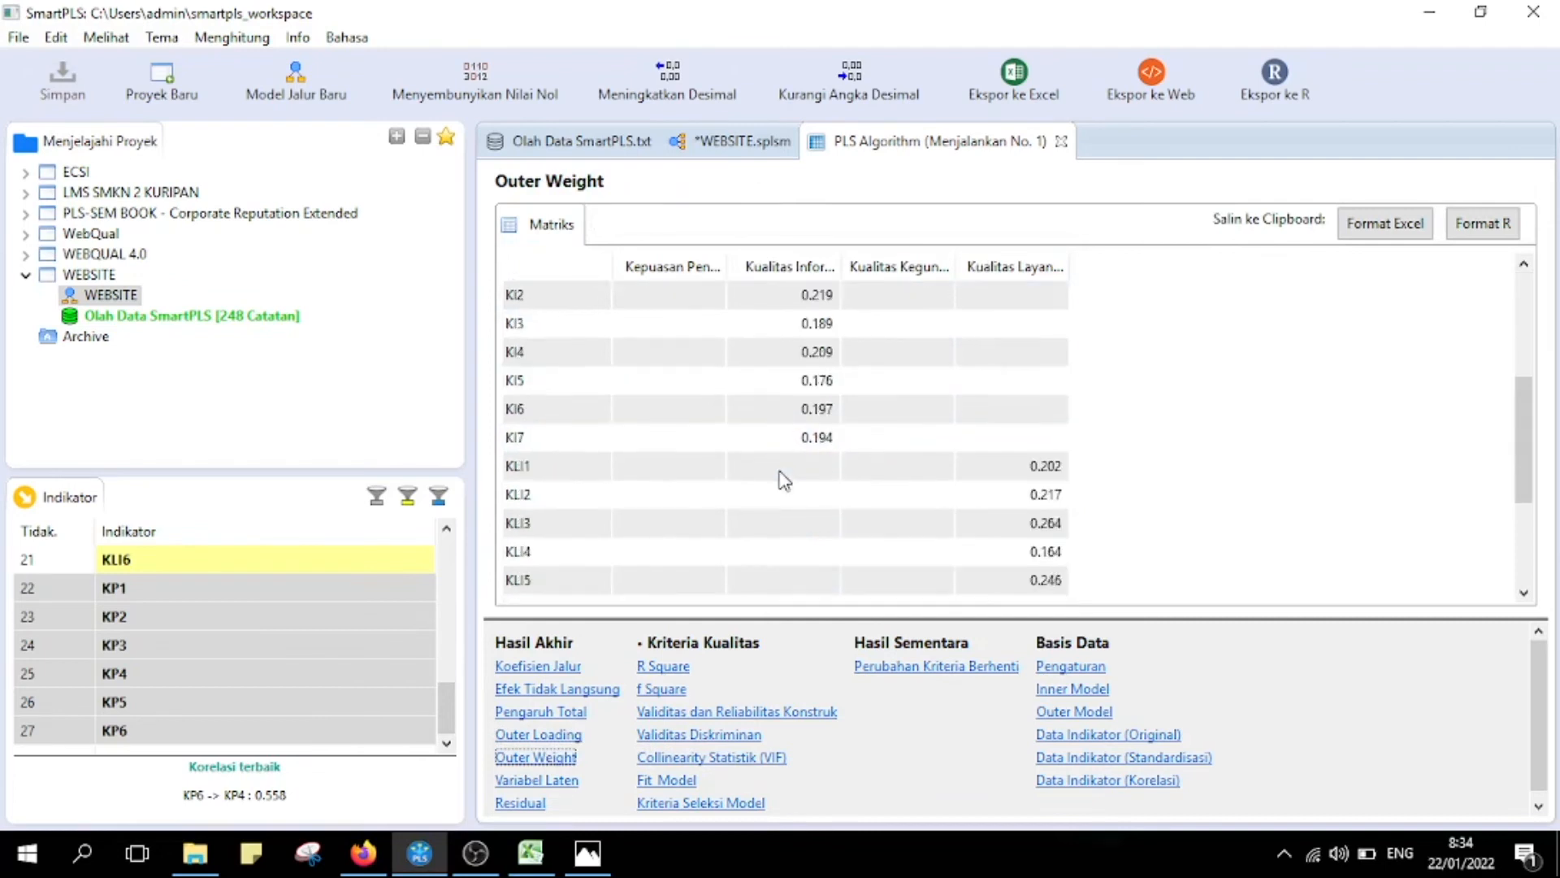
{"action": "scroll", "coordinate": [785, 480], "scroll_direction": "up", "scroll_amount": 5}
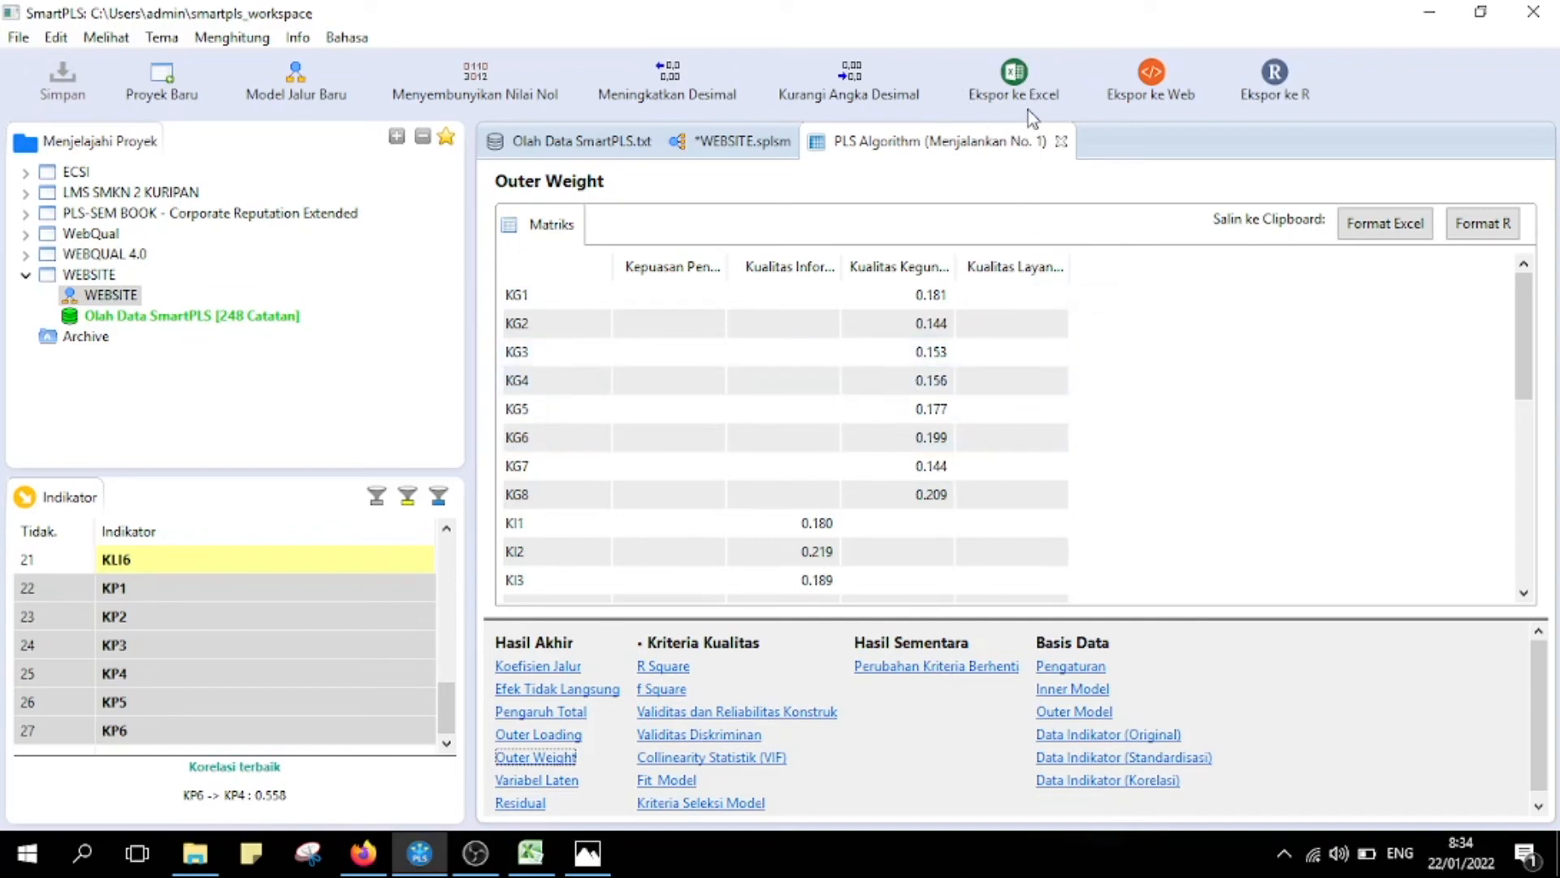
- Export the PLS Algorithm results as an Excel (xlsx) file named WEBSITE on the DATA (E:) drive
{"action": "left_click", "coordinate": [1010, 89]}
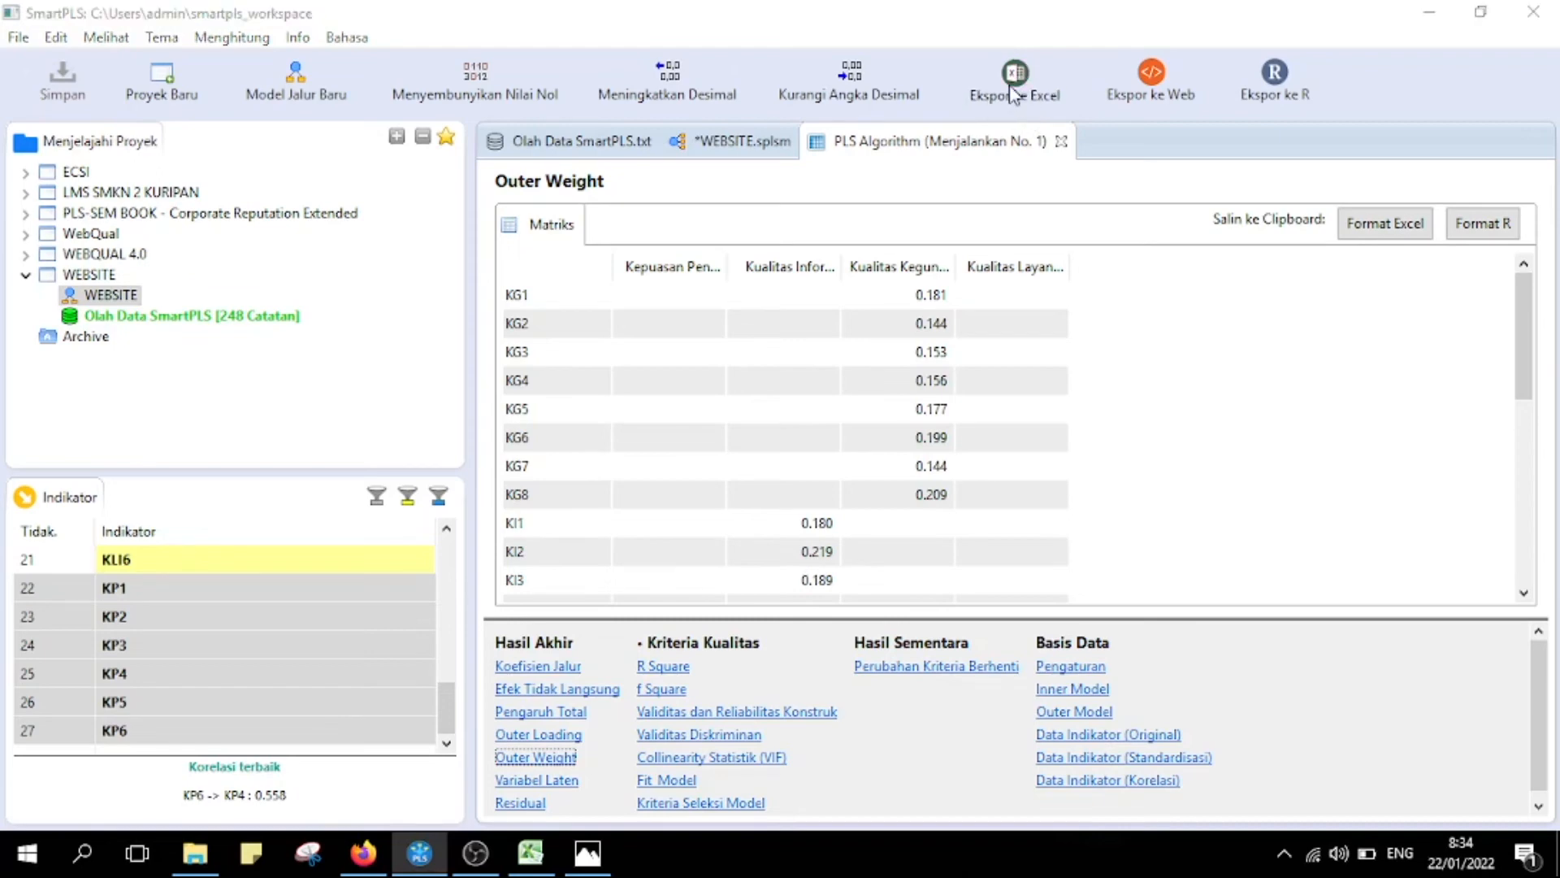
{"action": "left_click", "coordinate": [911, 524]}
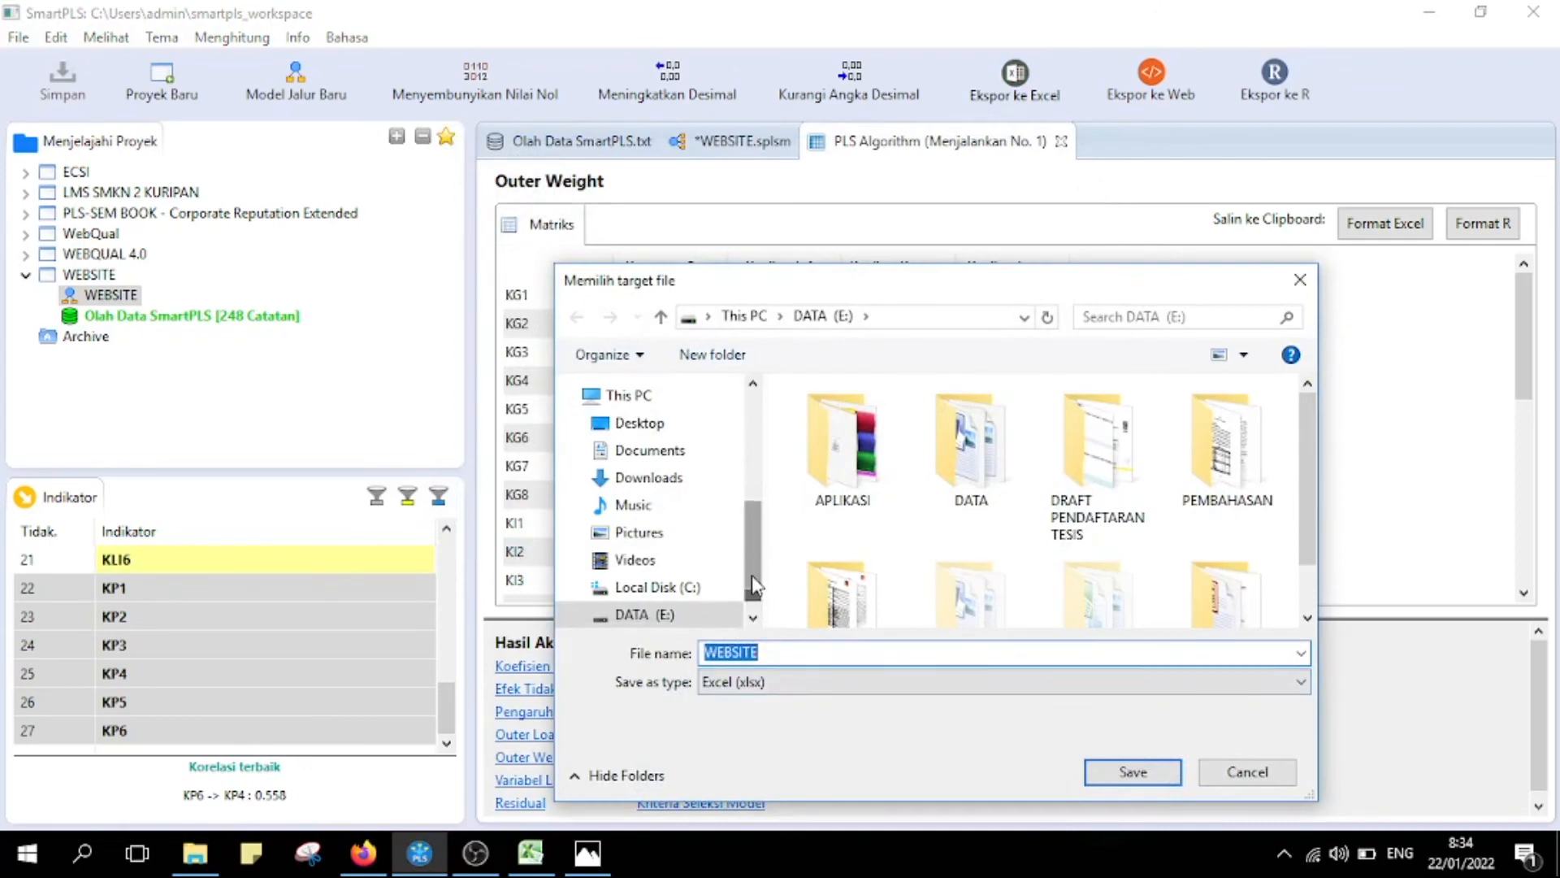
{"action": "scroll", "coordinate": [754, 583], "scroll_direction": "down", "scroll_amount": 2}
{"action": "left_click", "coordinate": [642, 550]}
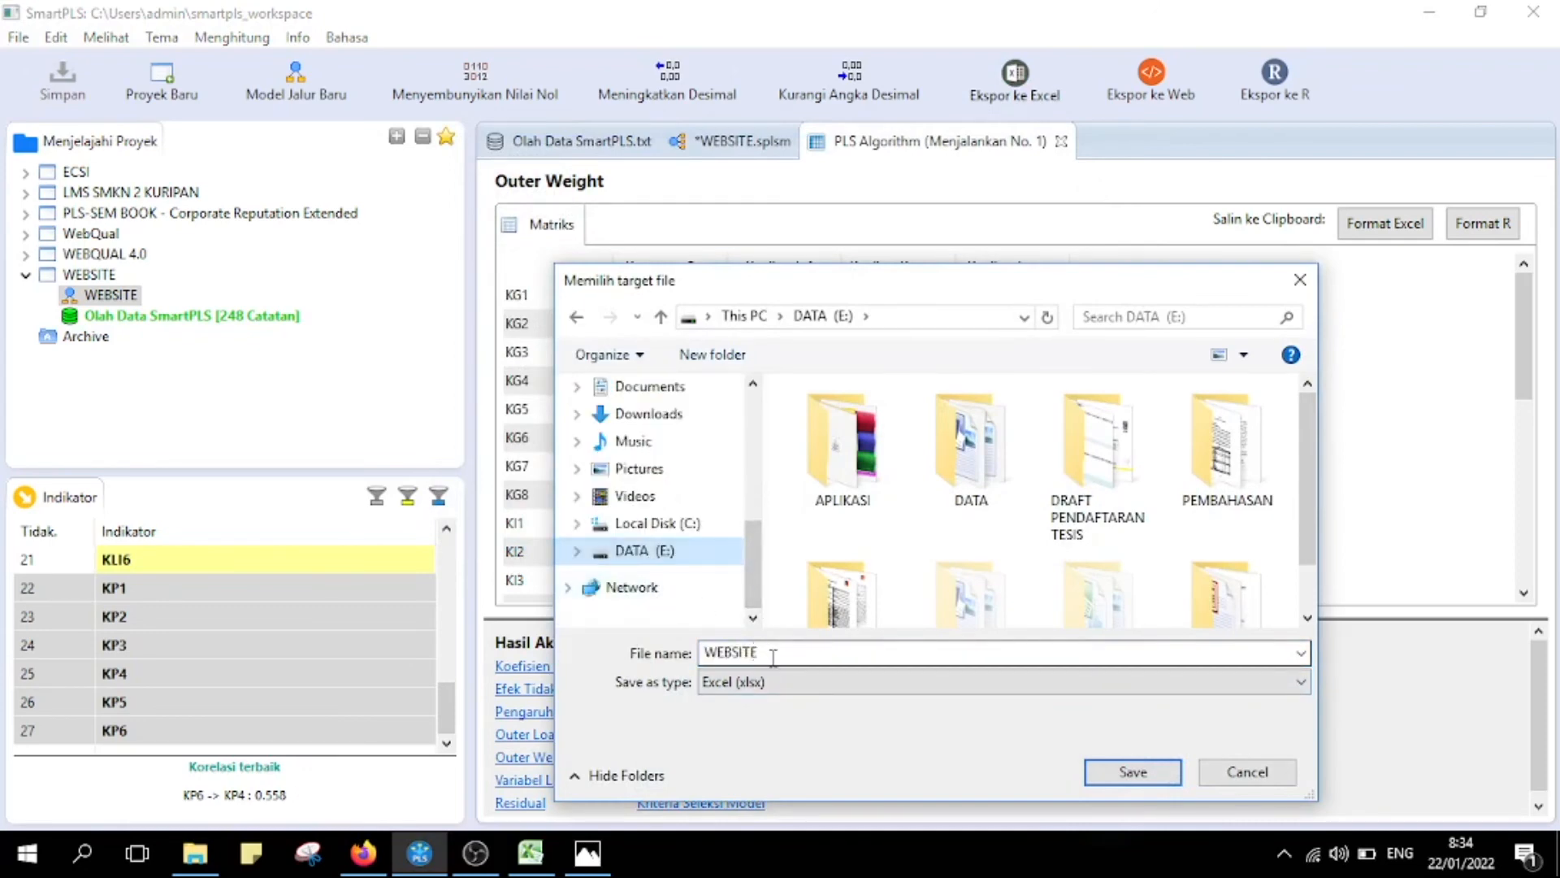
{"action": "left_click", "coordinate": [773, 654]}
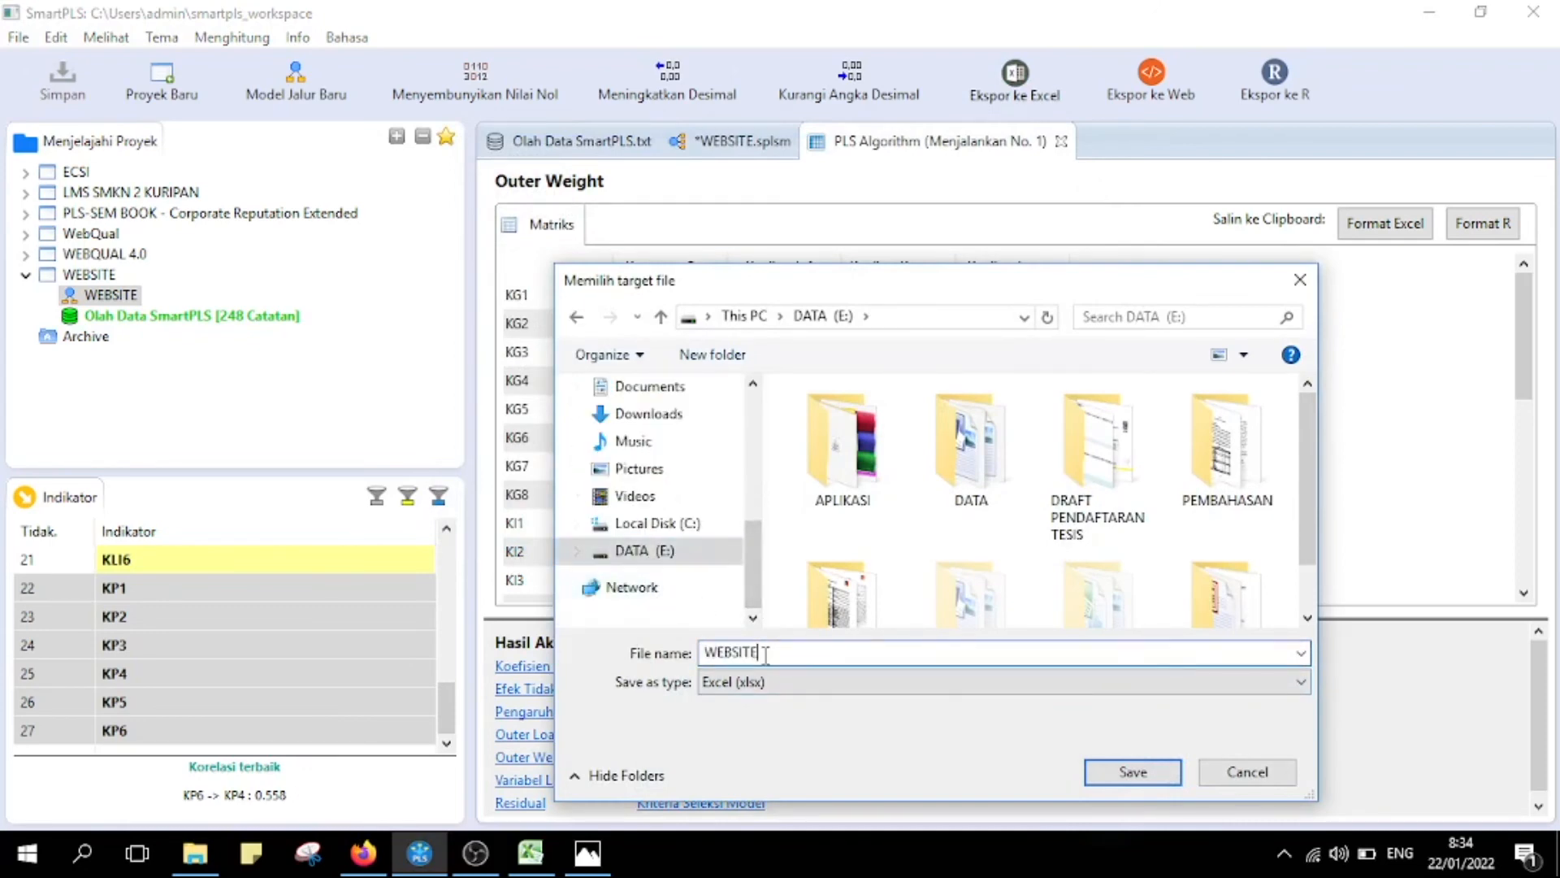
{"action": "left_click", "coordinate": [1142, 779]}
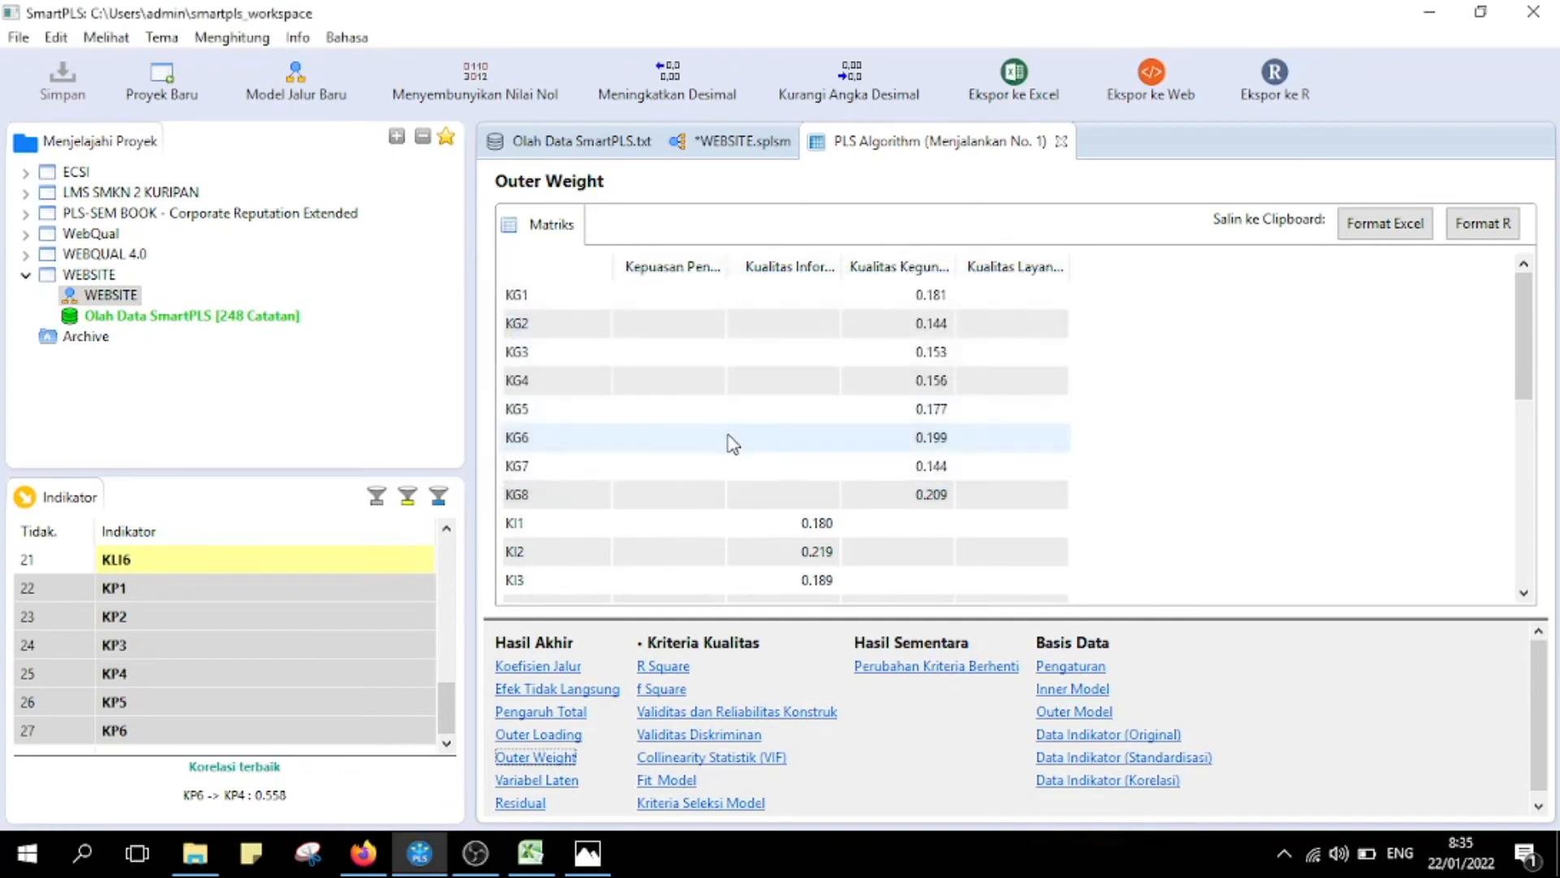
- Look through the Outer Weight matrix, glance at the WEBSITE model, and open the Validitas Diskriminan results
{"action": "scroll", "coordinate": [741, 480], "scroll_direction": "down", "scroll_amount": 1}
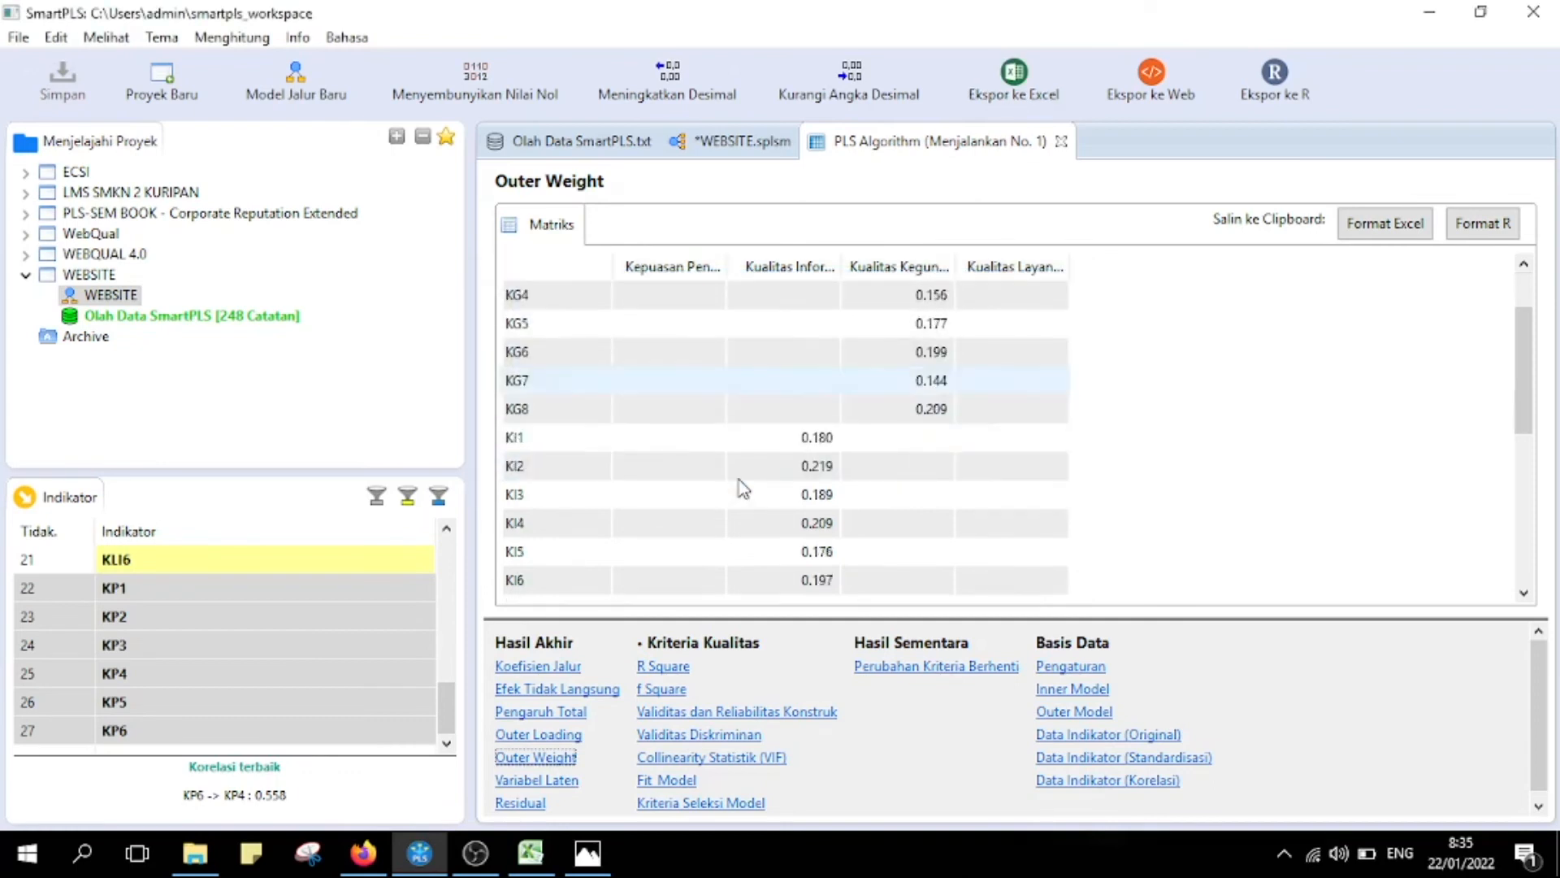
{"action": "scroll", "coordinate": [808, 461], "scroll_direction": "up", "scroll_amount": 1}
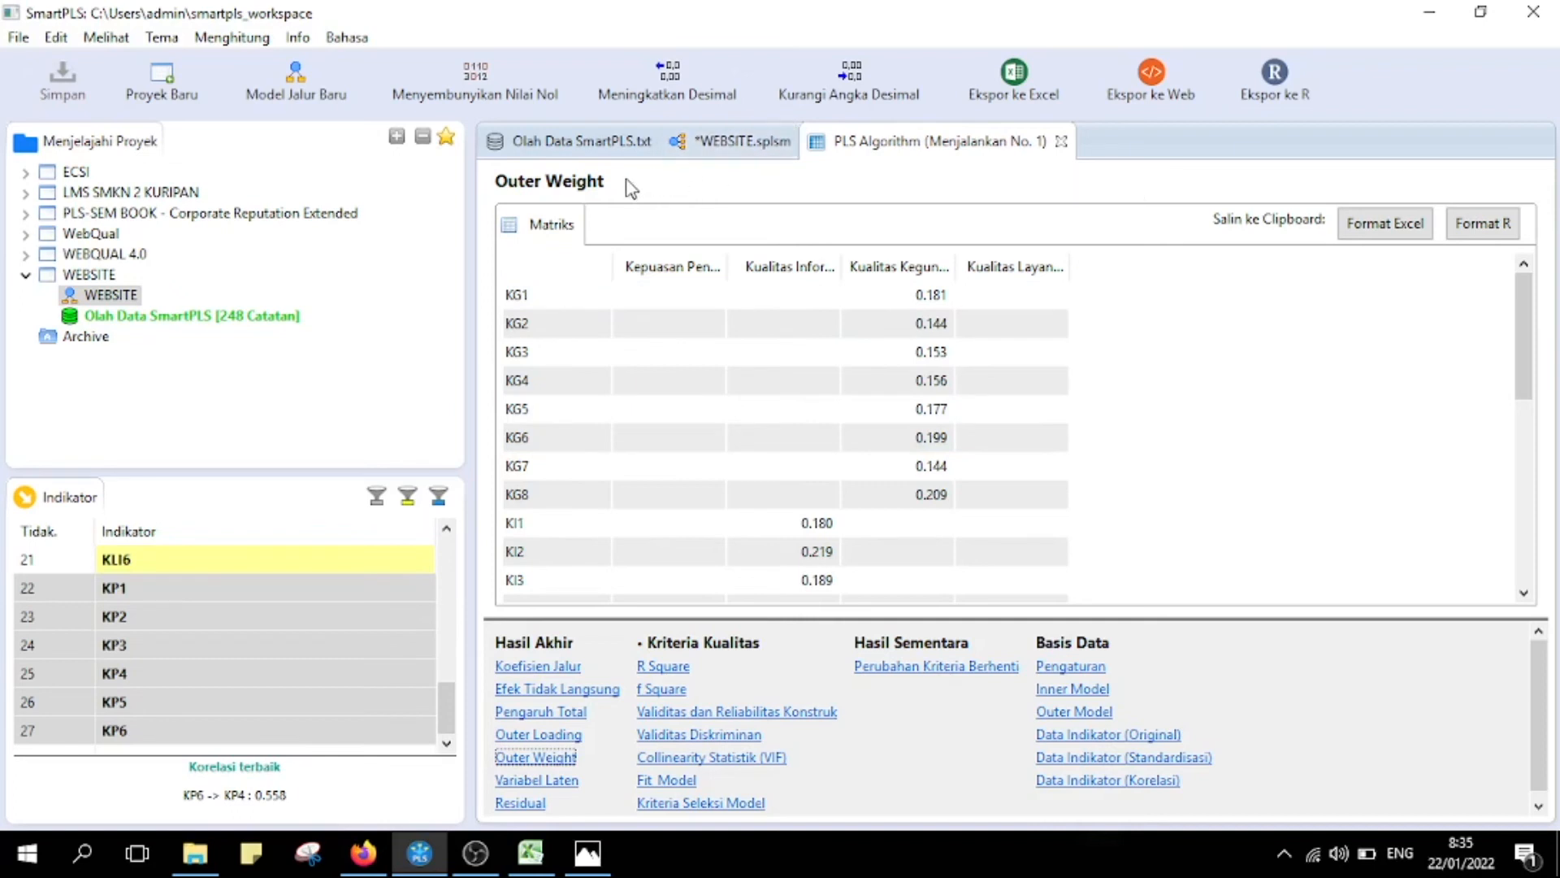
{"action": "left_click", "coordinate": [707, 147]}
{"action": "left_click", "coordinate": [874, 153]}
{"action": "left_click", "coordinate": [690, 736]}
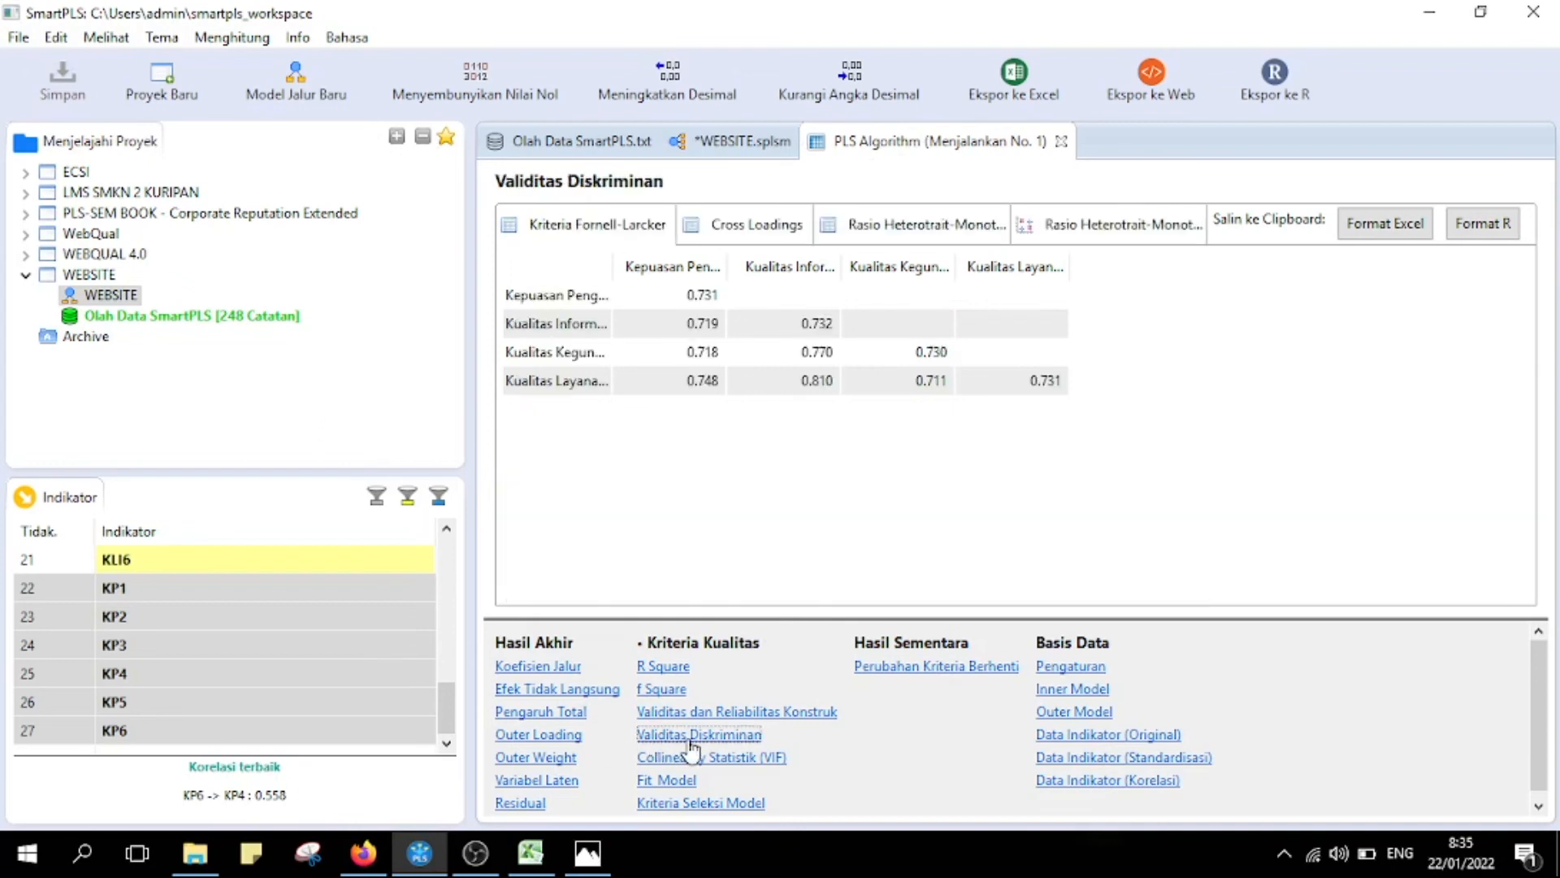
- Examine the Validitas dan Reliabilitas Konstruk matrix, resizing the variable name, Cronbach's Alpha and Reliabilitas Komposit columns
{"action": "left_click", "coordinate": [692, 712]}
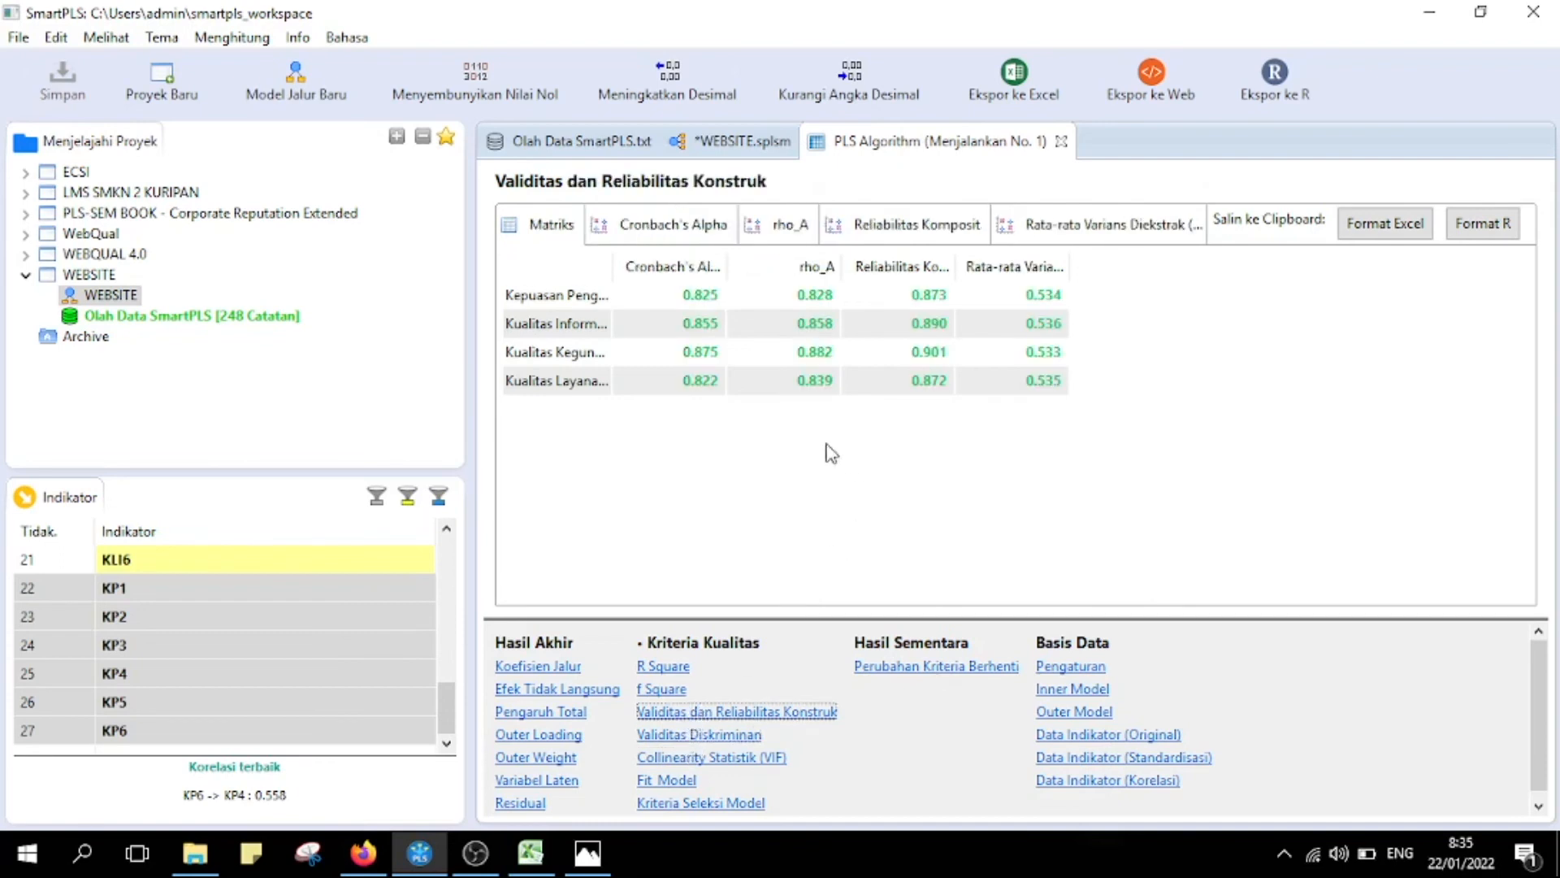
{"action": "left_click_drag", "start_coordinate": [726, 261], "coordinate": [914, 265]}
{"action": "left_click", "coordinate": [633, 307]}
{"action": "left_click_drag", "start_coordinate": [609, 271], "coordinate": [710, 272]}
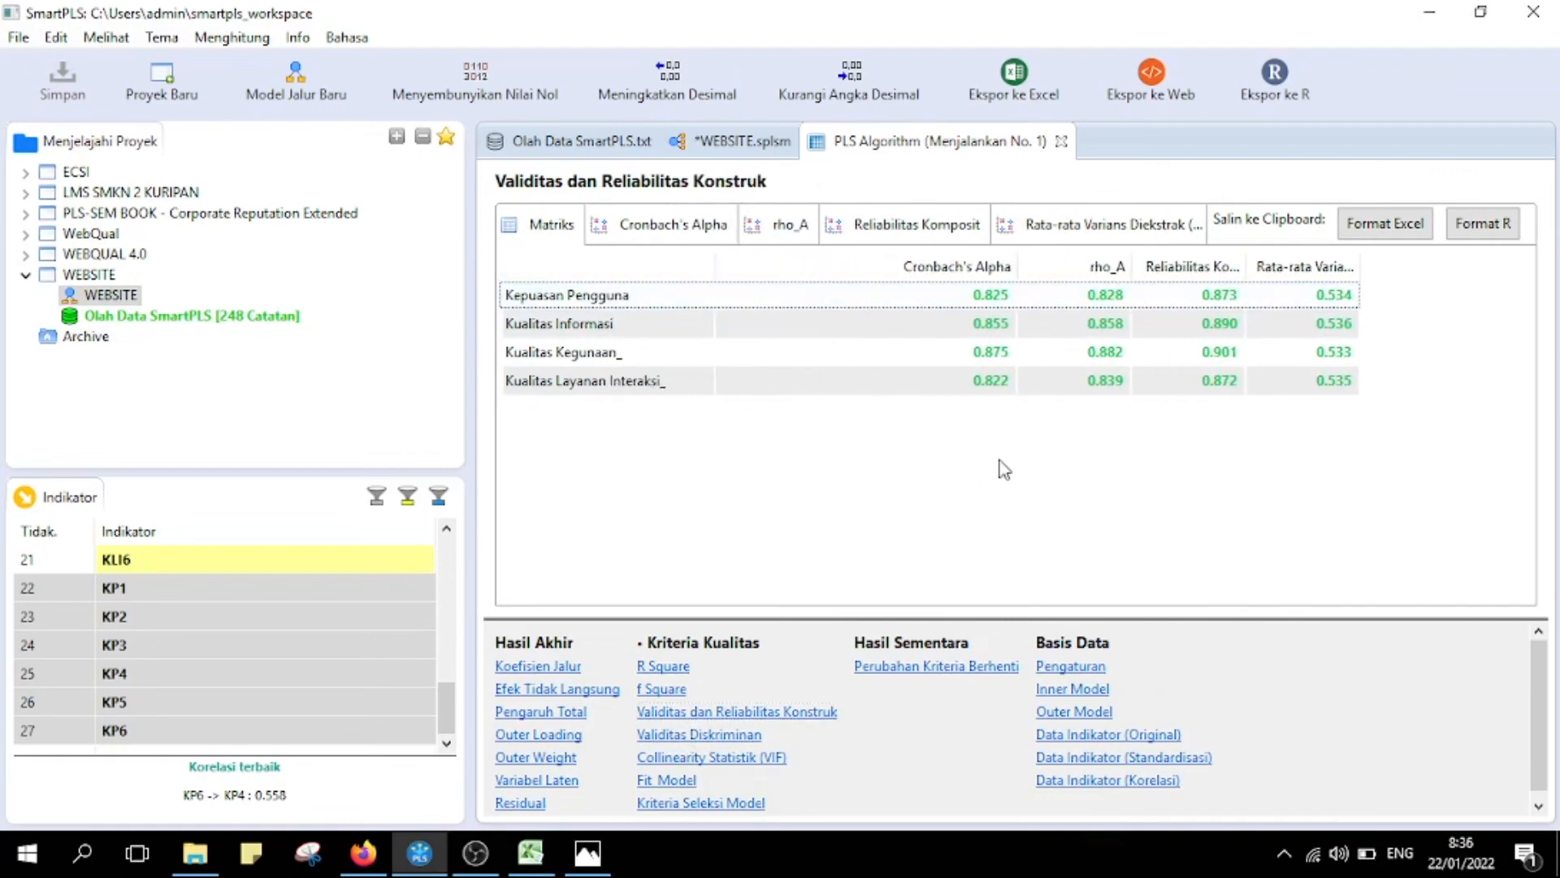
{"action": "left_click_drag", "start_coordinate": [1019, 262], "coordinate": [965, 262]}
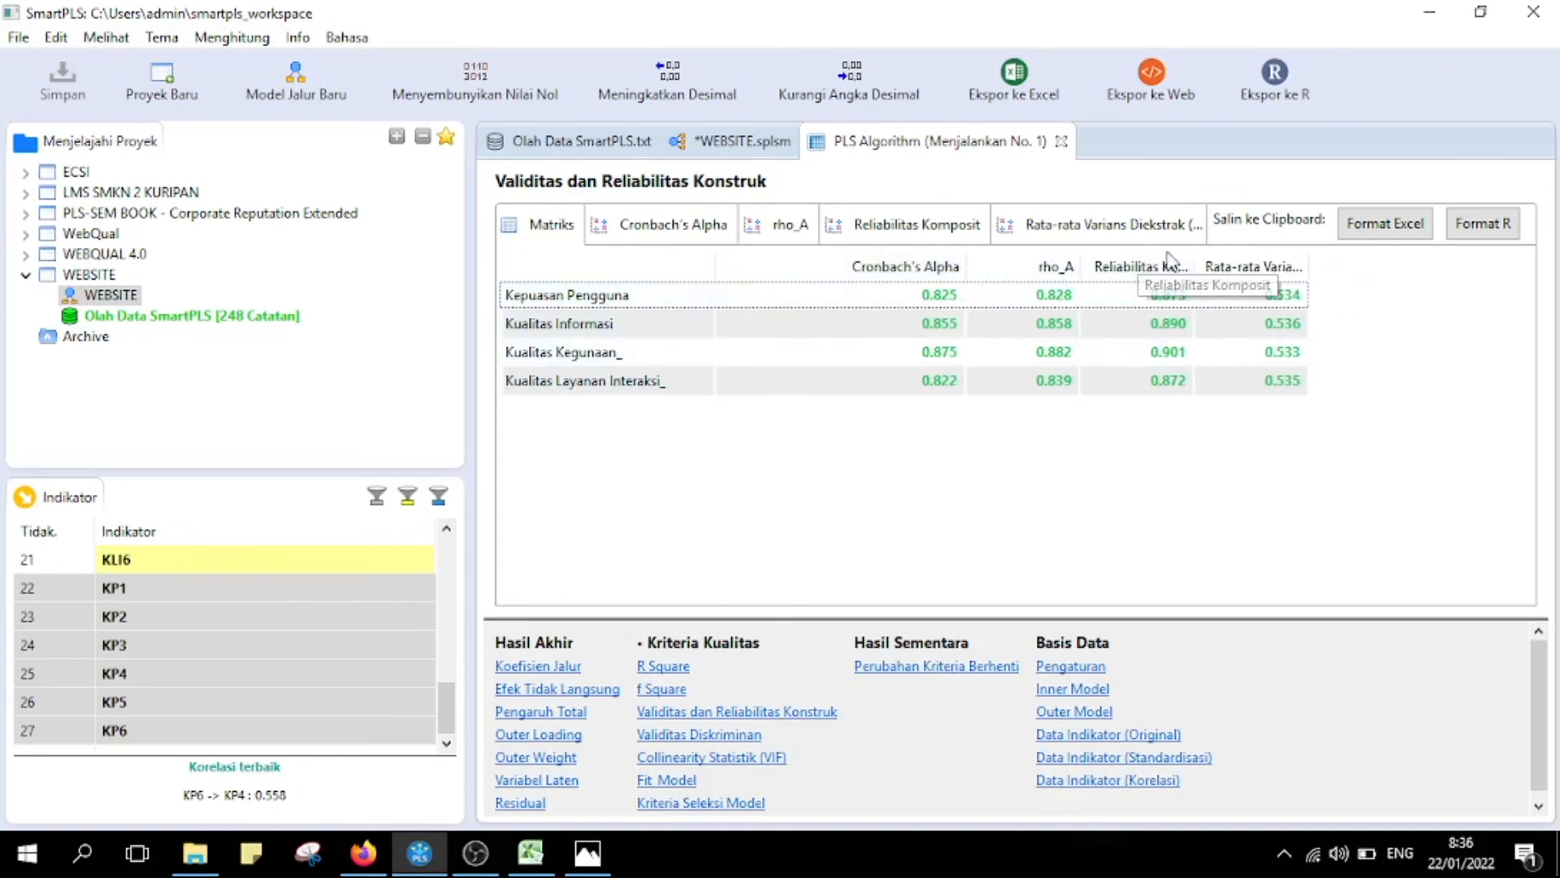
{"action": "left_click_drag", "start_coordinate": [1194, 266], "coordinate": [1278, 265]}
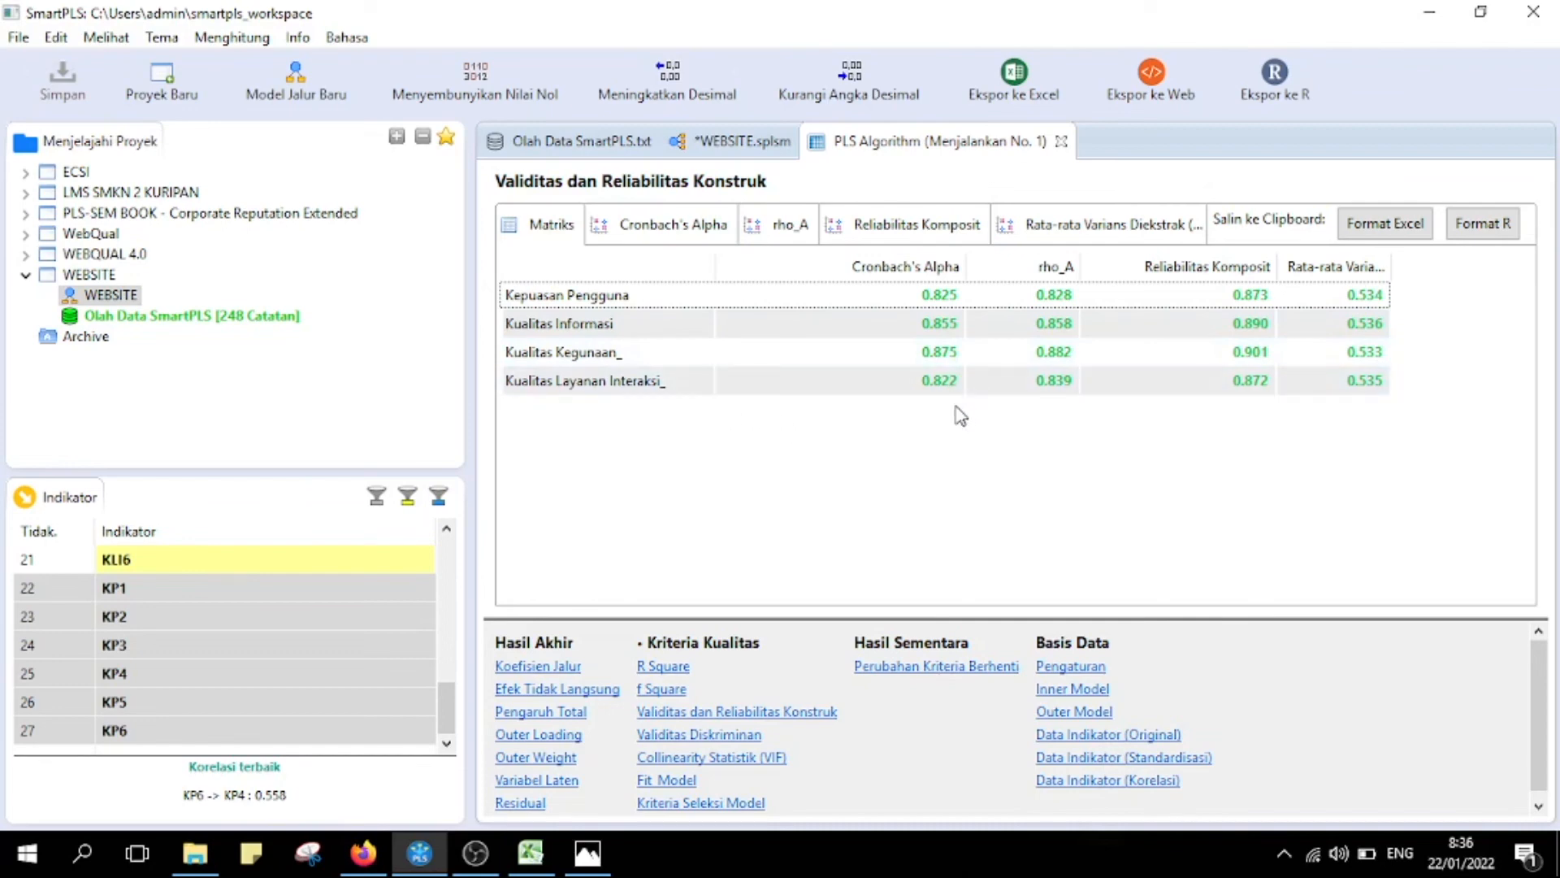
{"action": "left_click_drag", "start_coordinate": [966, 266], "coordinate": [885, 266]}
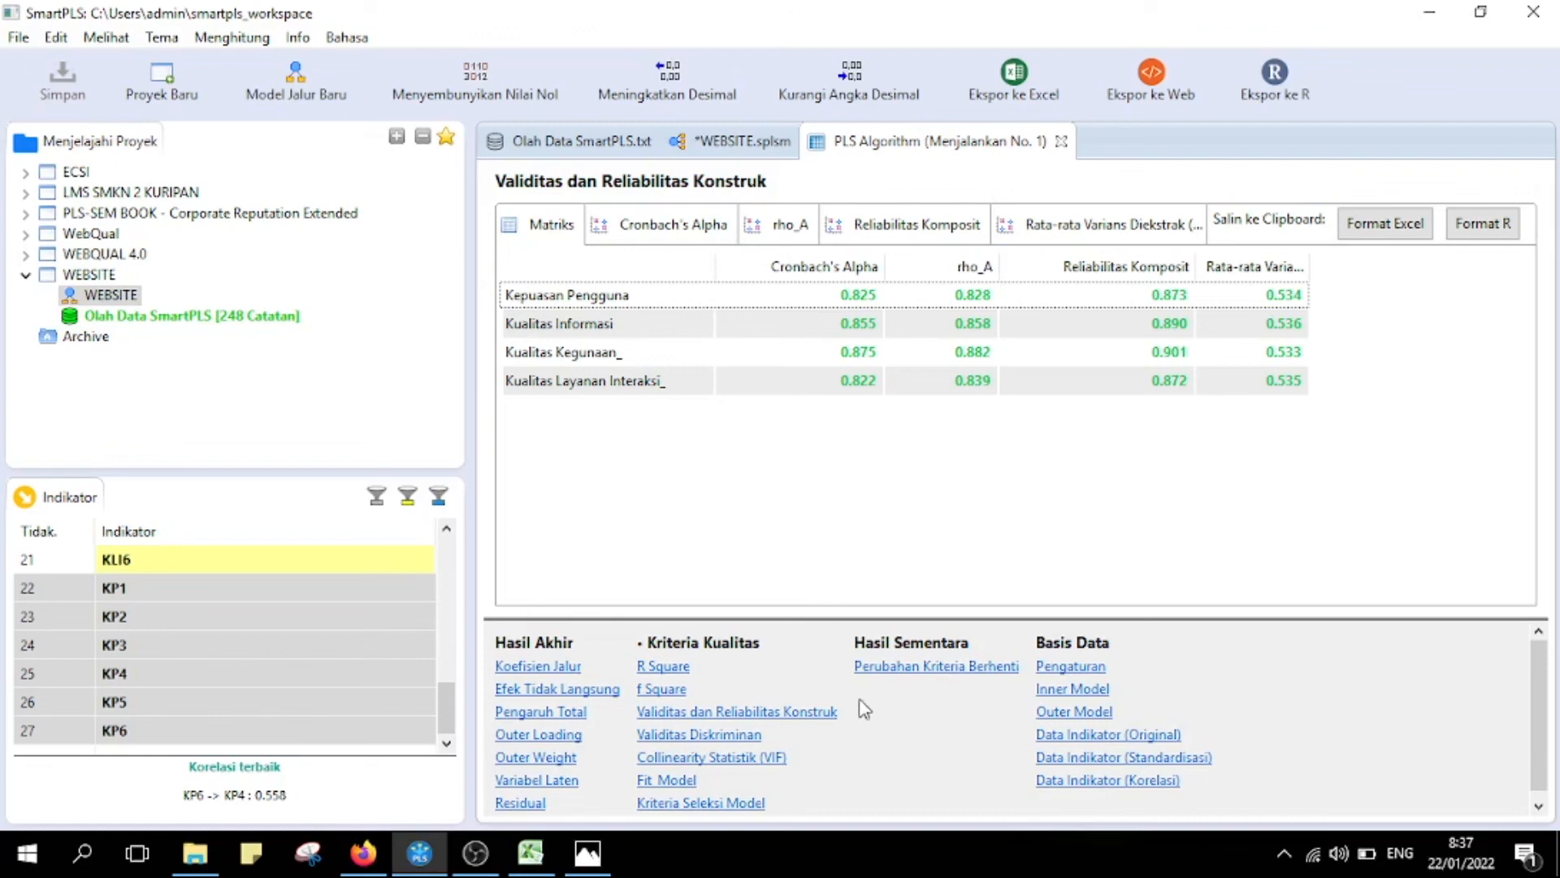
- Check the Fornell-Larcker matrix, and return to the construct validity and reliability matrix to inspect the Reliabilitas Komposit column at an adjusted width
{"action": "left_click", "coordinate": [724, 735]}
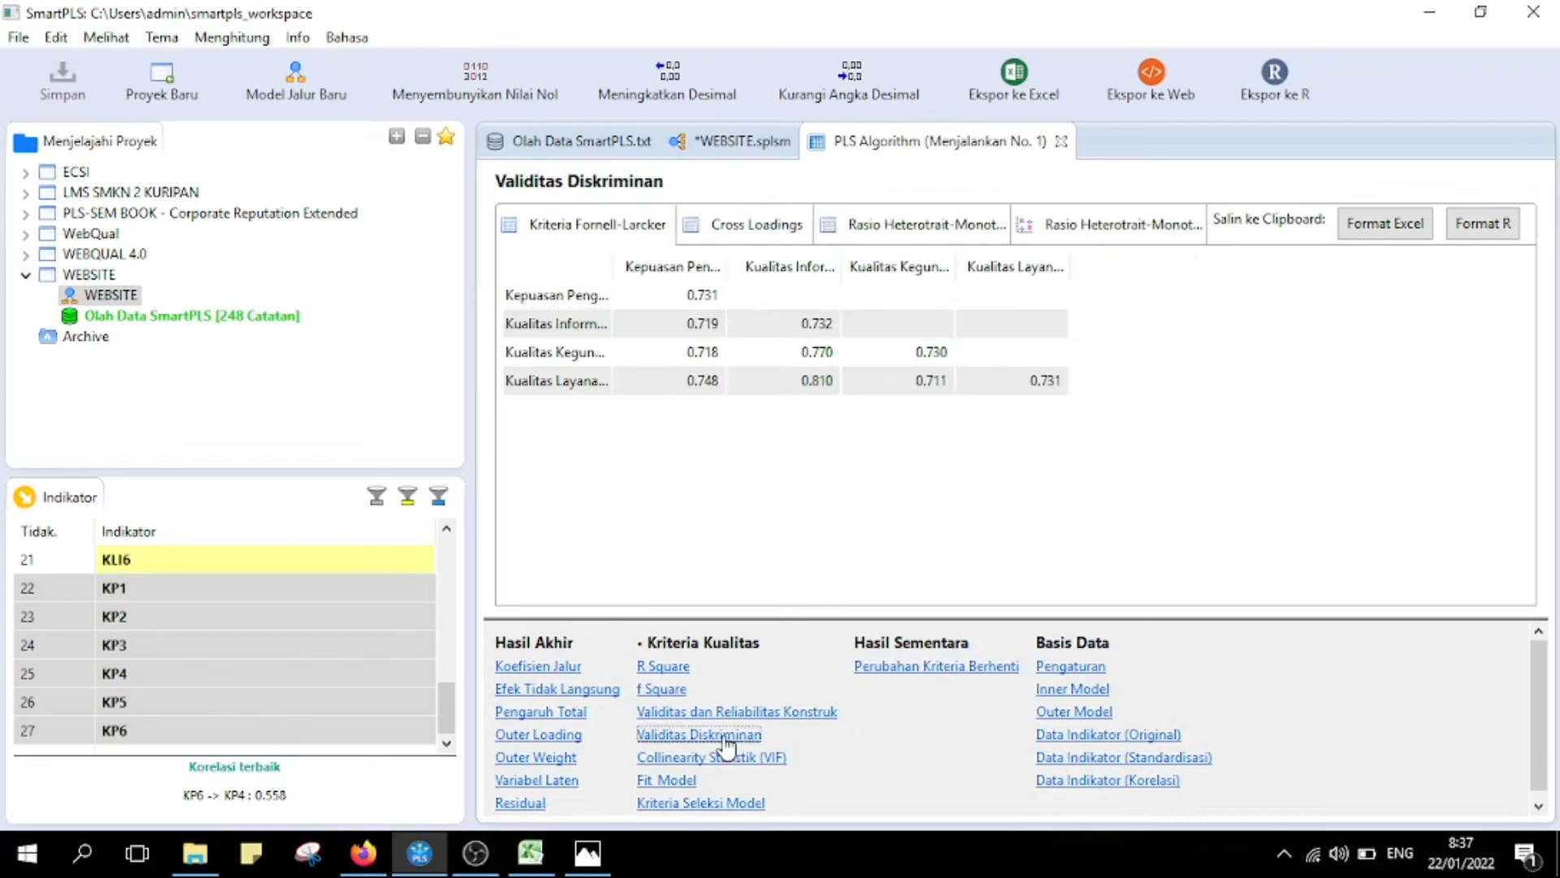
{"action": "left_click", "coordinate": [699, 716]}
{"action": "left_click_drag", "start_coordinate": [958, 266], "coordinate": [1071, 265]}
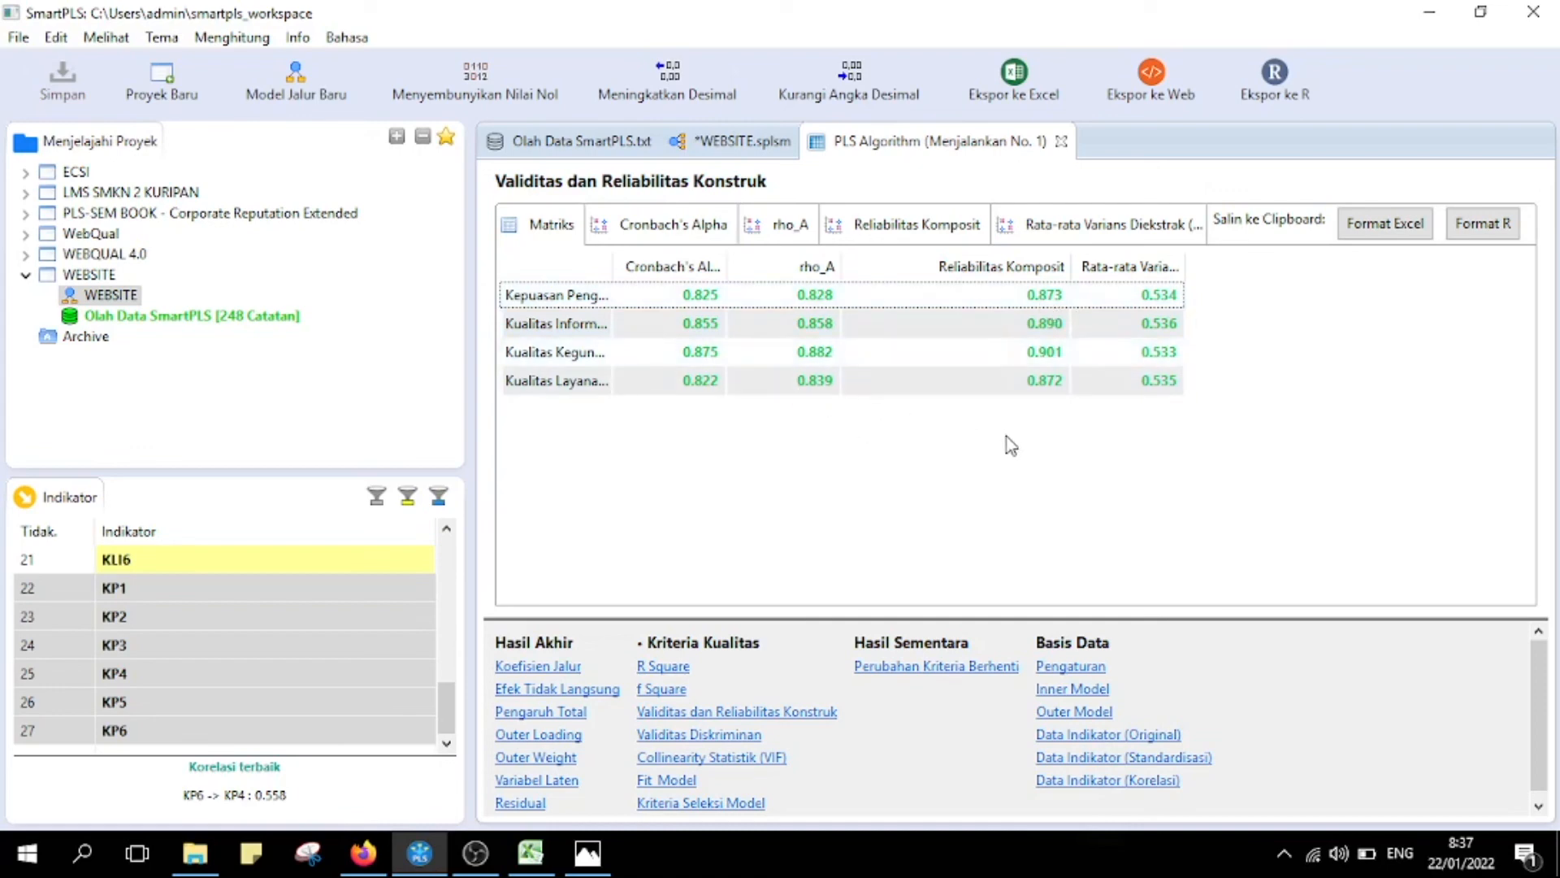
{"action": "left_click_drag", "start_coordinate": [1070, 261], "coordinate": [970, 271]}
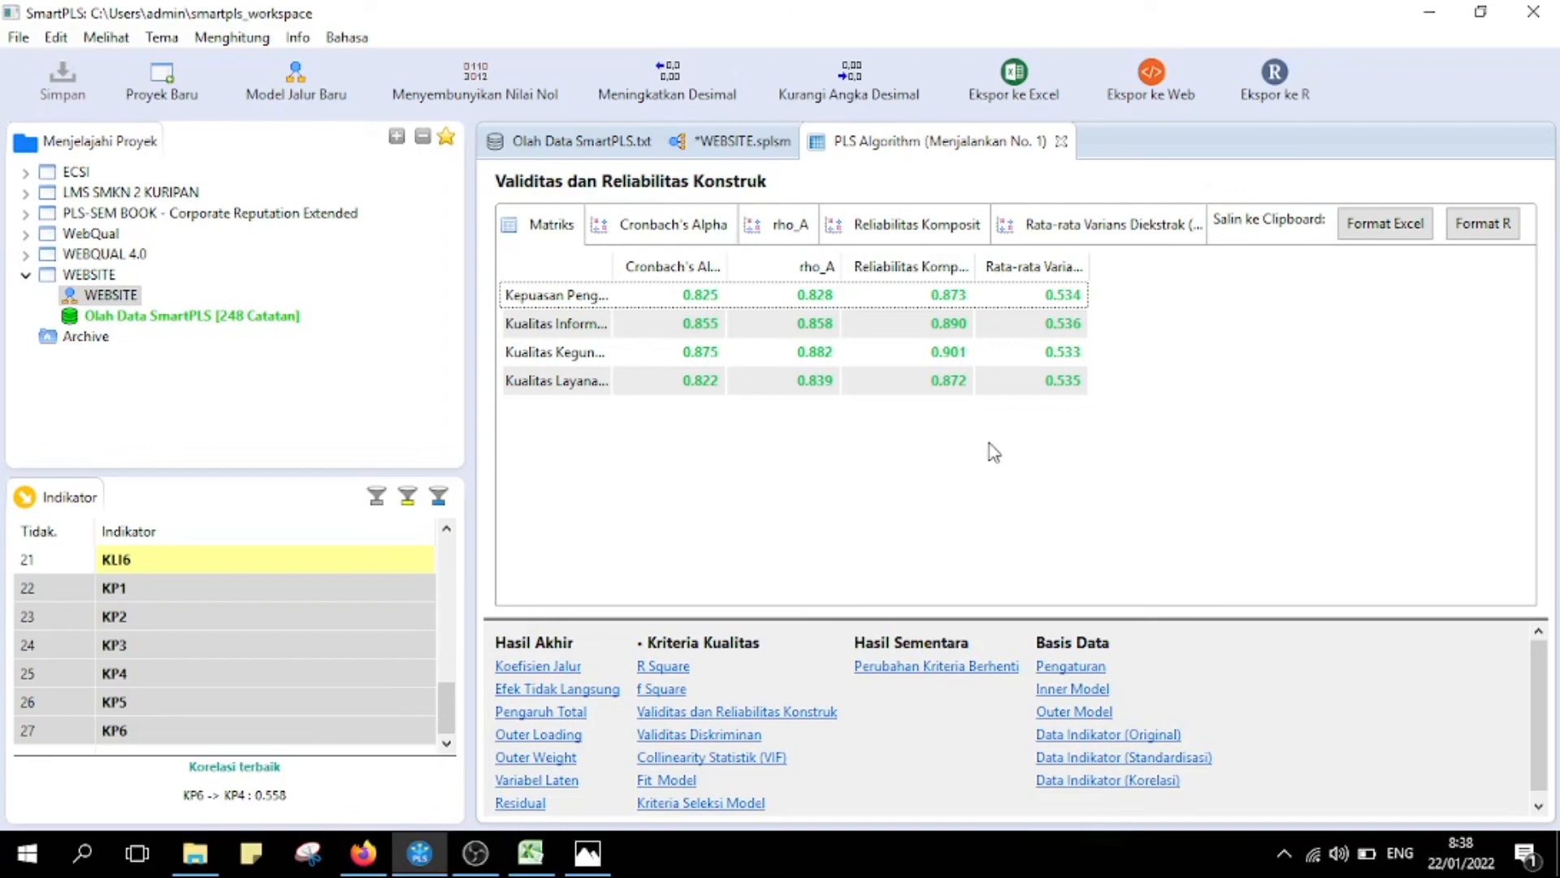
- Switch to the exported WEBSITE workbook in Excel and follow the Koefisien Jalur link to look through the full report
{"action": "left_click", "coordinate": [530, 854]}
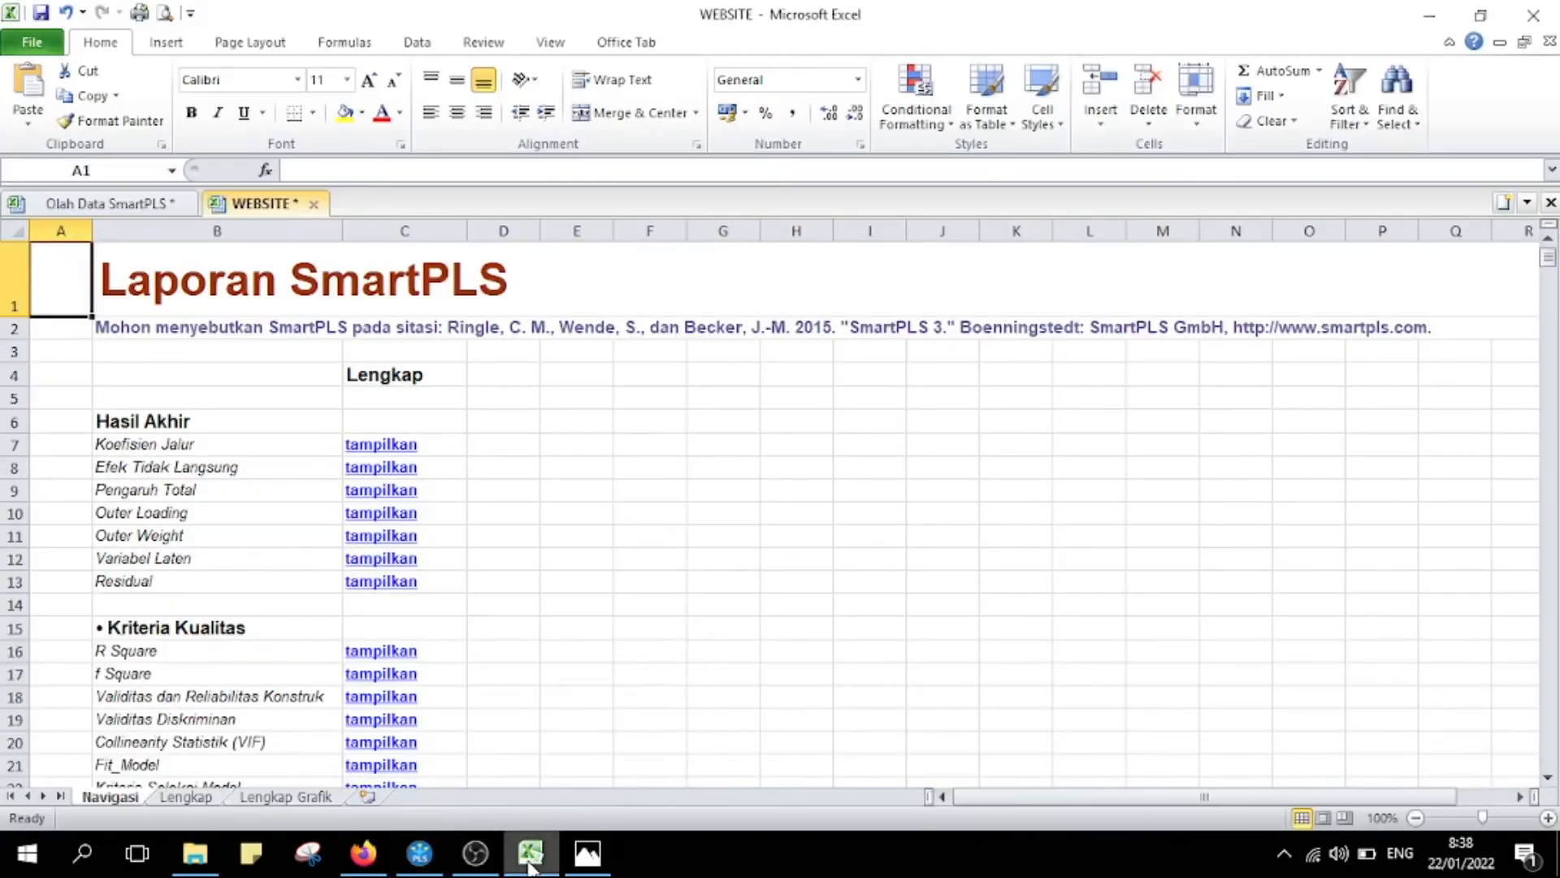
{"action": "scroll", "coordinate": [325, 568], "scroll_direction": "down", "scroll_amount": 1}
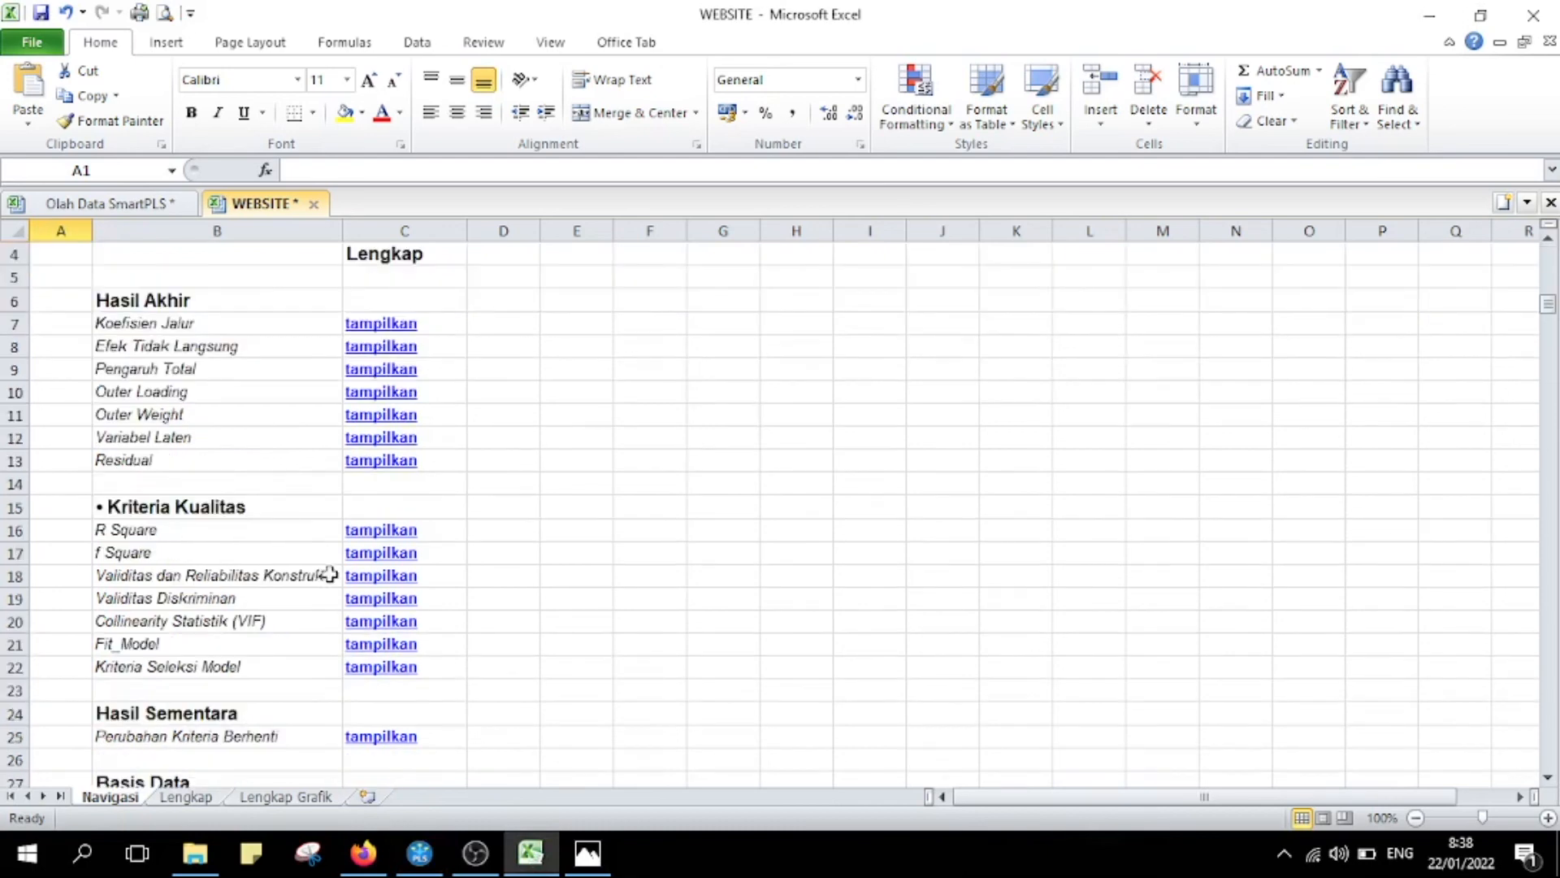
{"action": "scroll", "coordinate": [390, 625], "scroll_direction": "down", "scroll_amount": 2}
{"action": "scroll", "coordinate": [379, 642], "scroll_direction": "up", "scroll_amount": 3}
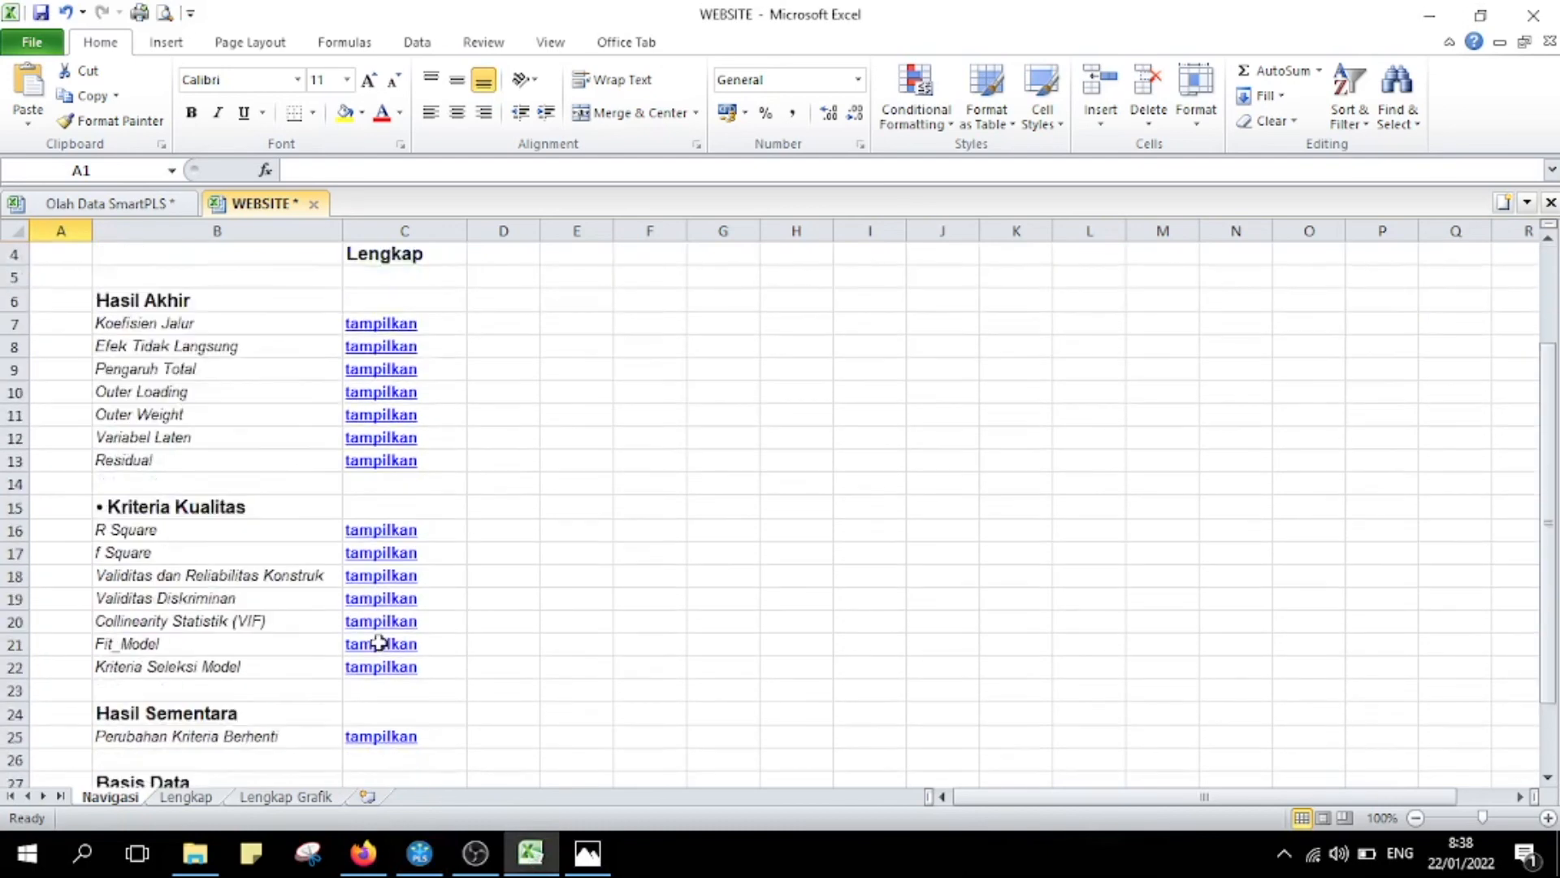
{"action": "left_click", "coordinate": [388, 452]}
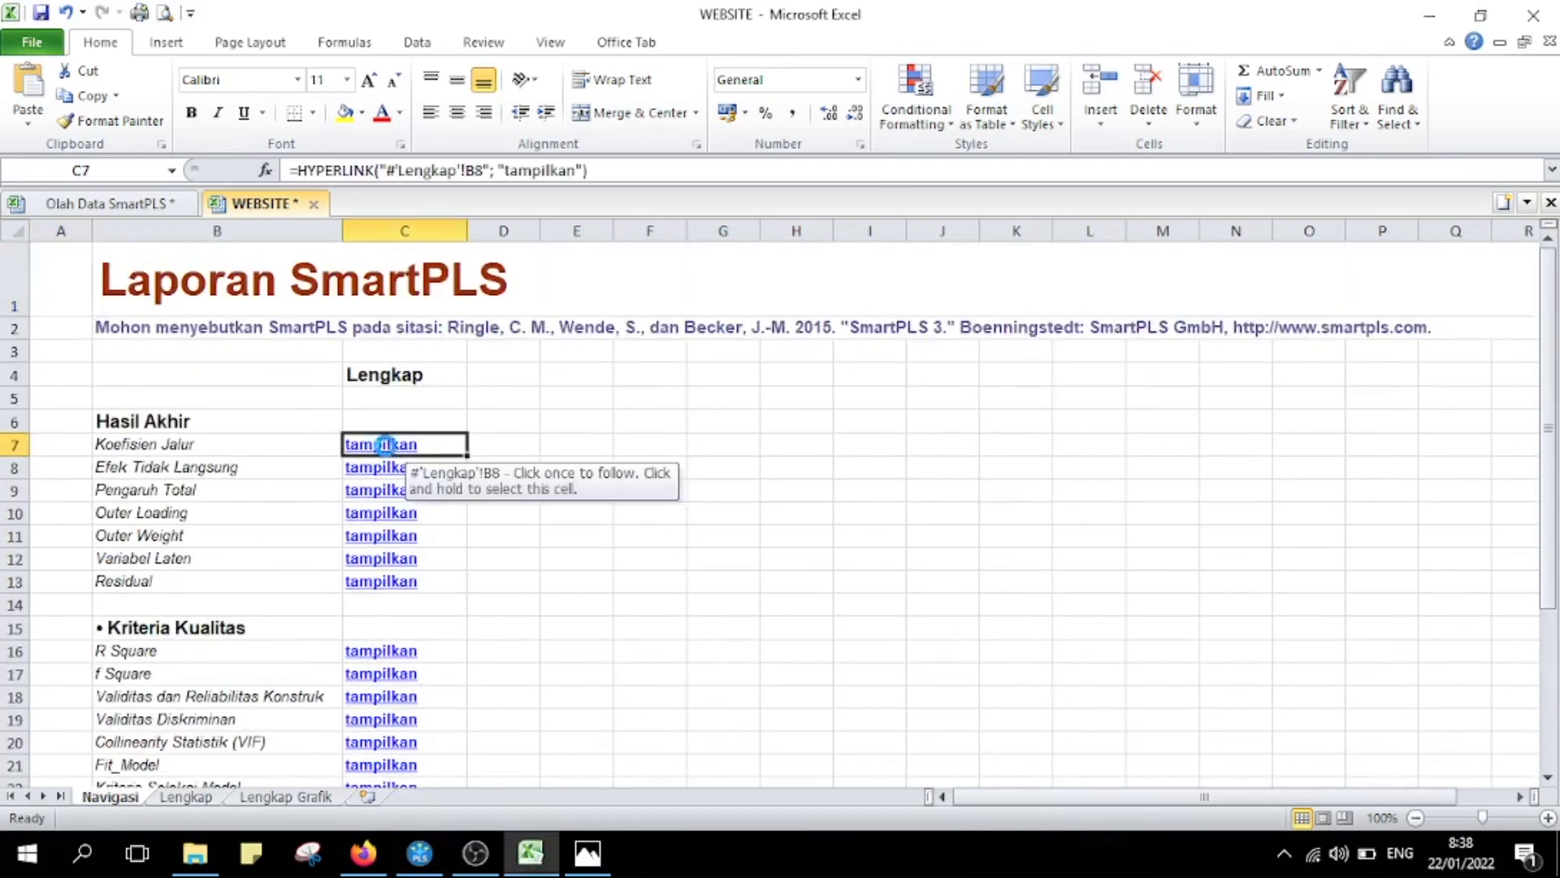
{"action": "scroll", "coordinate": [421, 641], "scroll_direction": "down", "scroll_amount": 6}
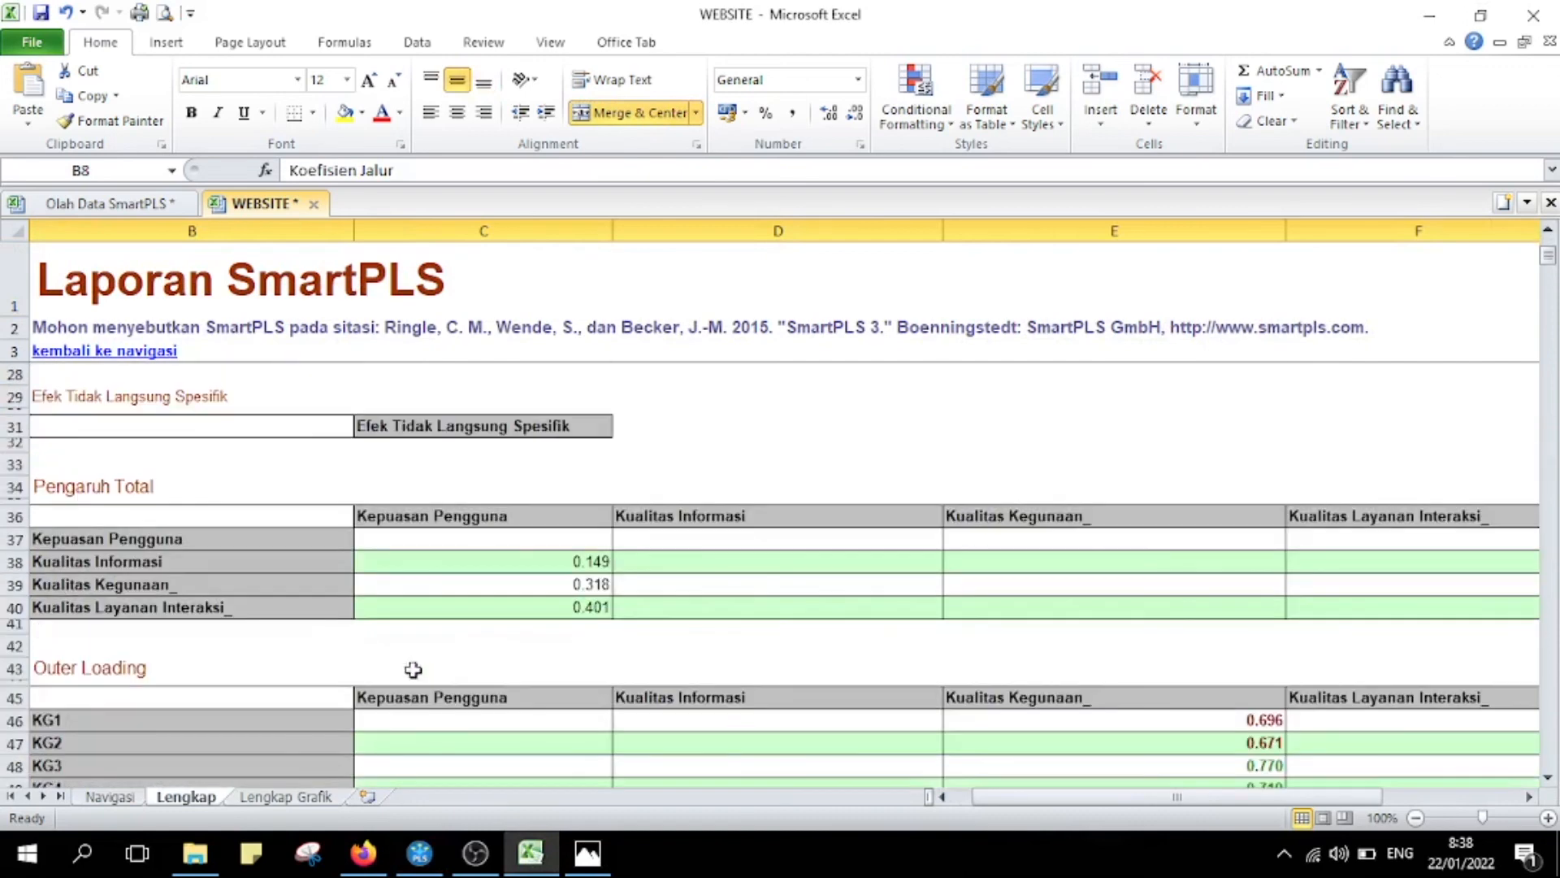
- Return to the Navigasi sheet and follow its Outer Loading link to view the indicator loadings in the report
{"action": "left_click", "coordinate": [114, 798]}
{"action": "scroll", "coordinate": [350, 642], "scroll_direction": "down", "scroll_amount": 2}
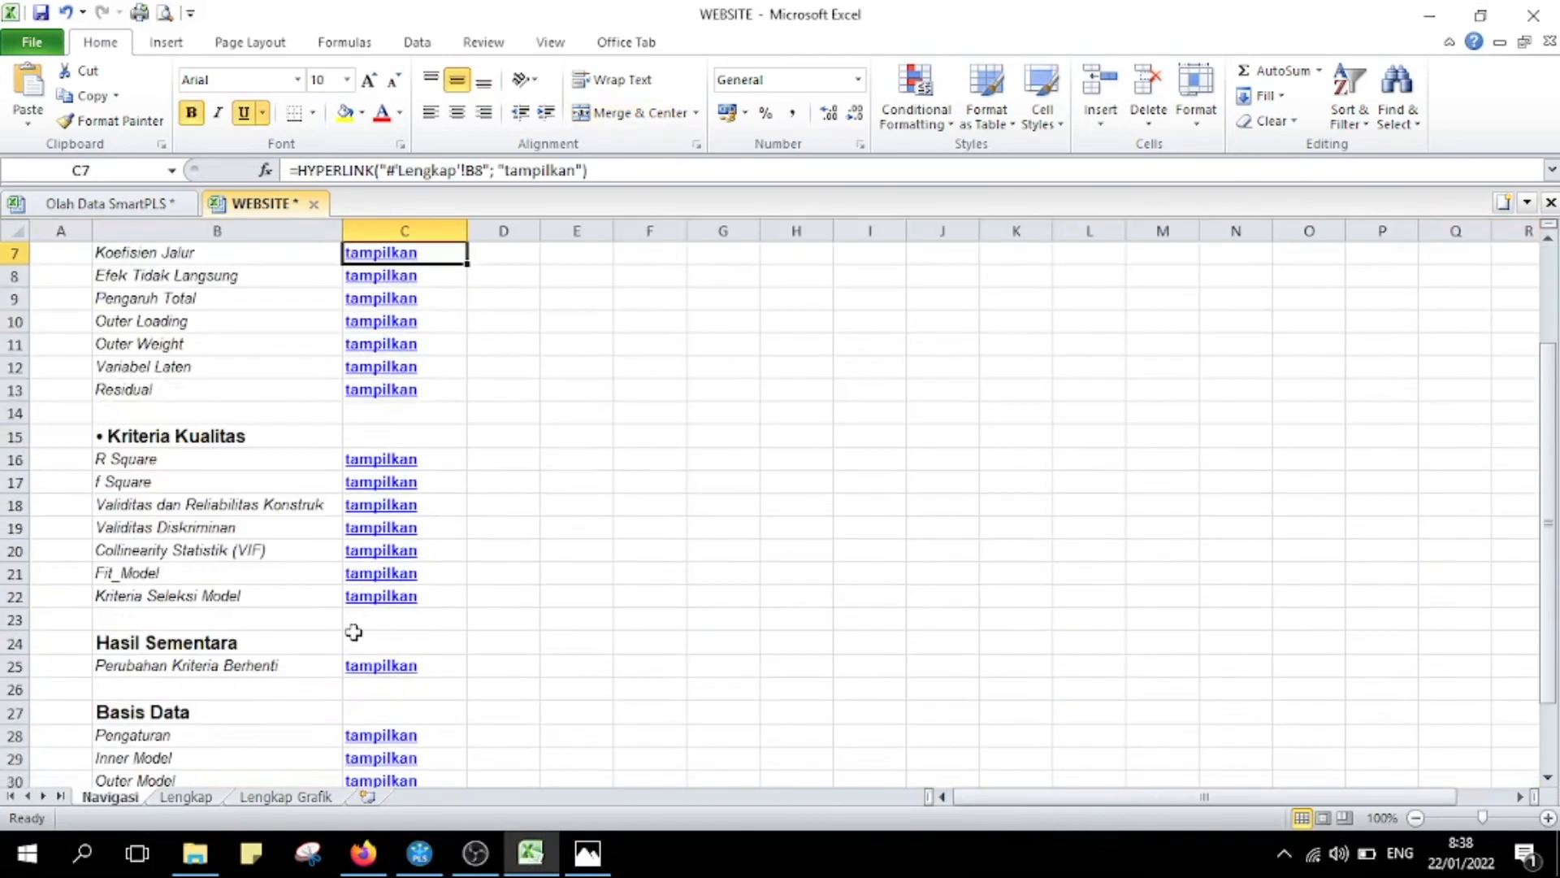
{"action": "left_click", "coordinate": [392, 322]}
{"action": "scroll", "coordinate": [873, 663], "scroll_direction": "down", "scroll_amount": 3}
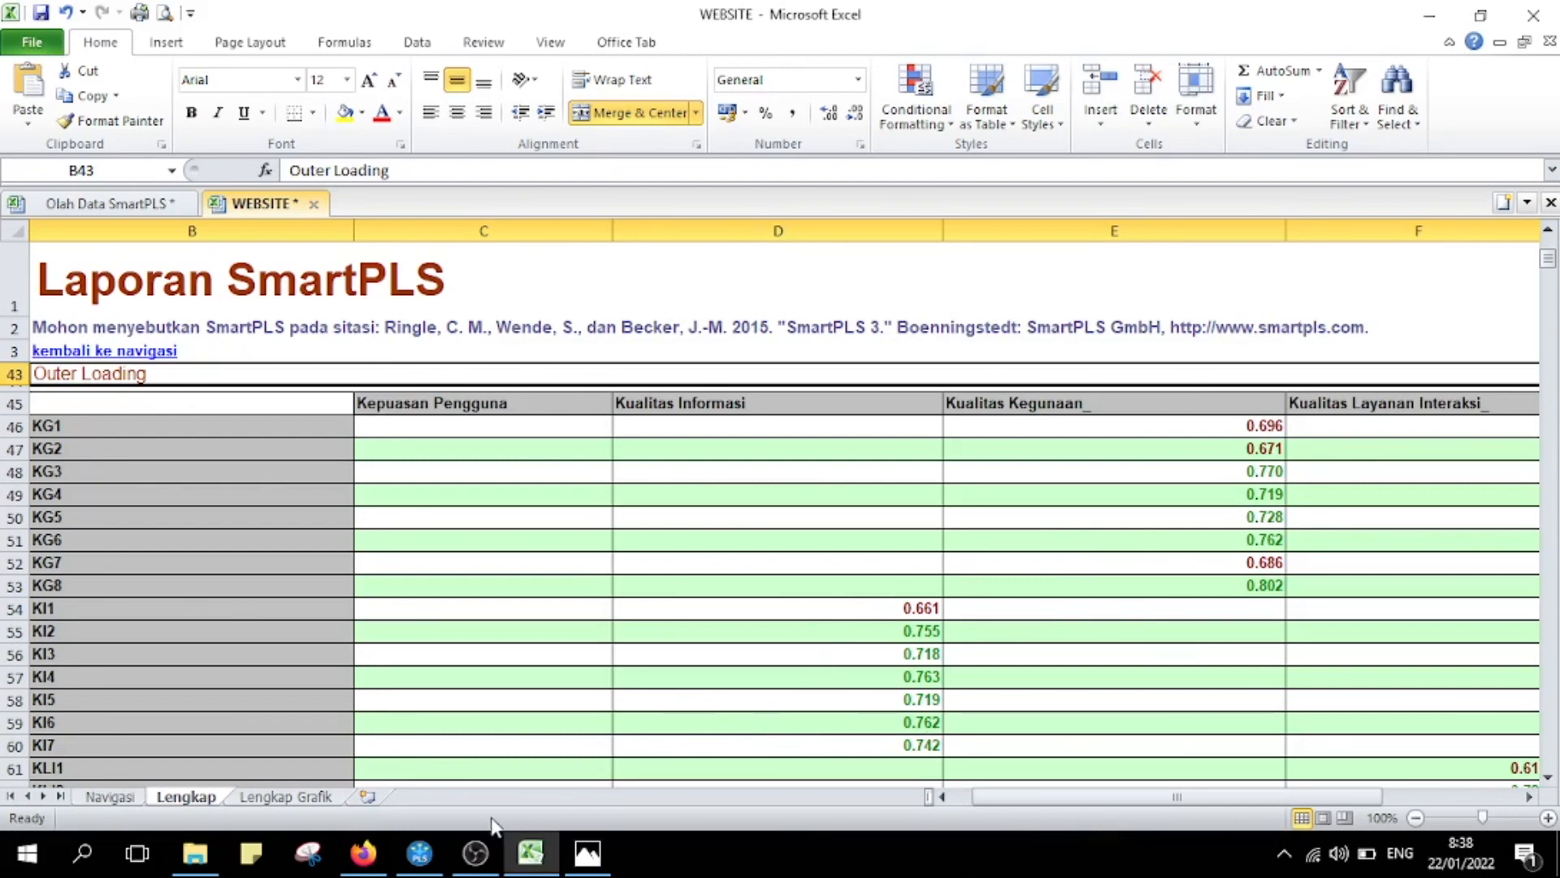
- Switch back to SmartPLS and view the WEBSITE path model diagram with its path coefficients and loadings
{"action": "left_click", "coordinate": [432, 849]}
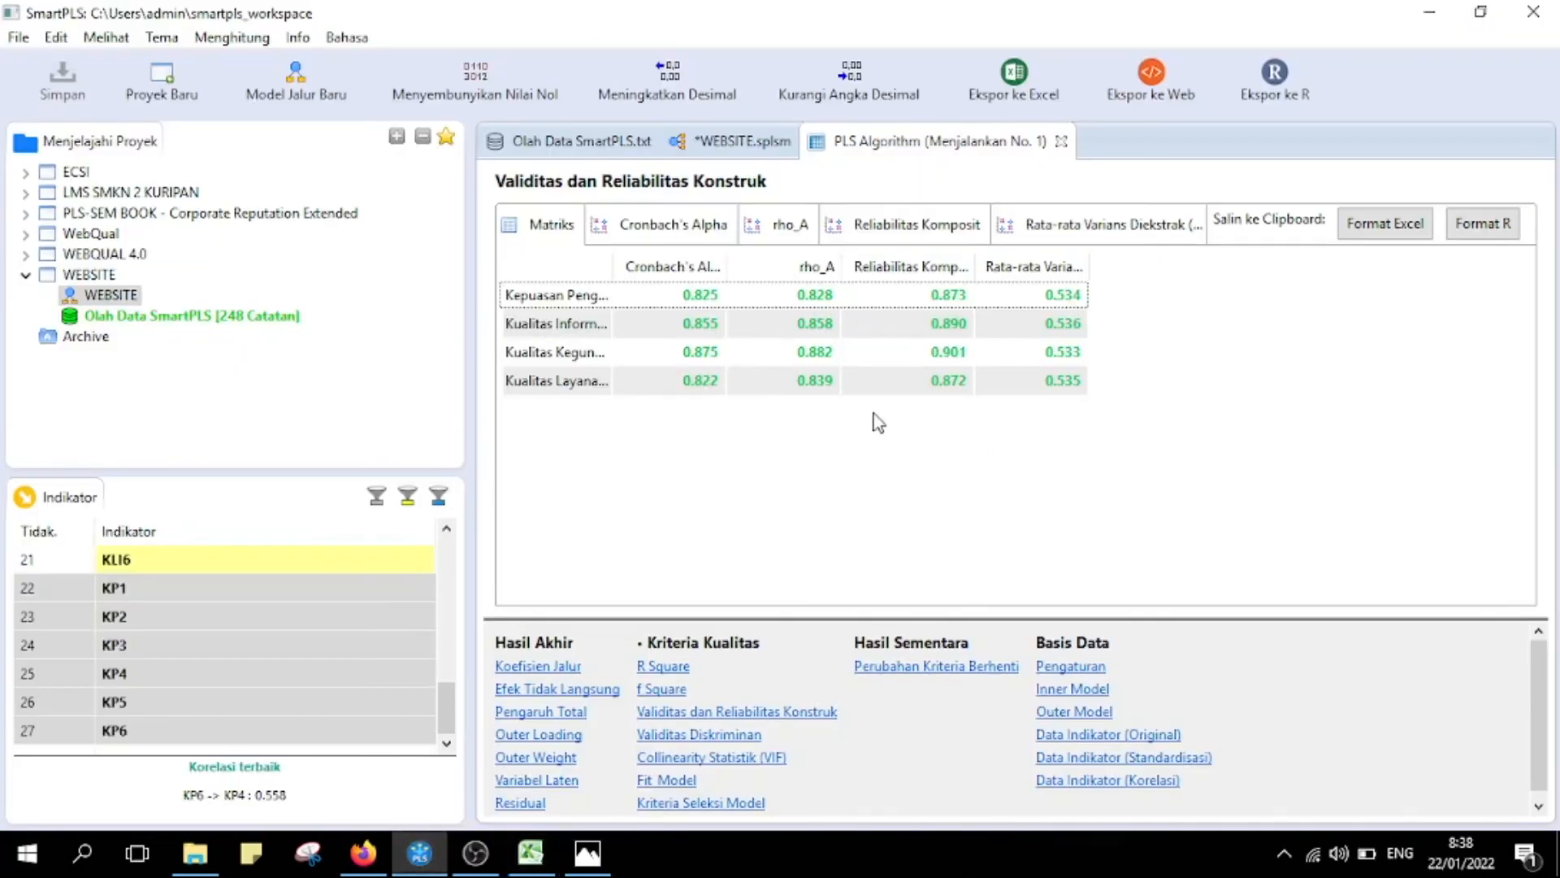
{"action": "left_click", "coordinate": [744, 141]}
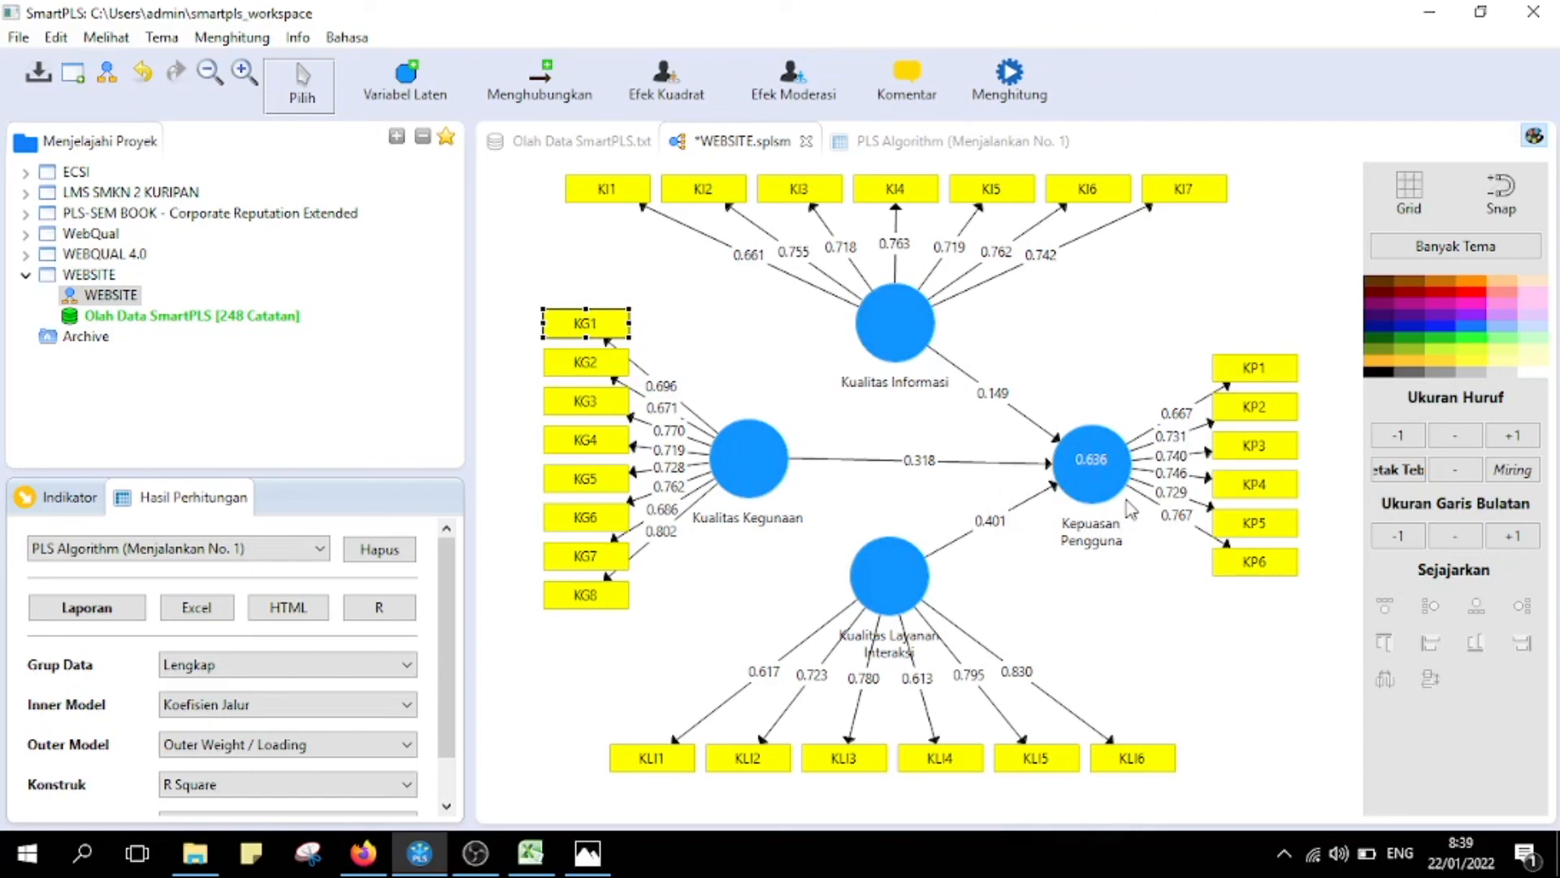
{"action": "mouse_move", "coordinate": [1127, 509]}
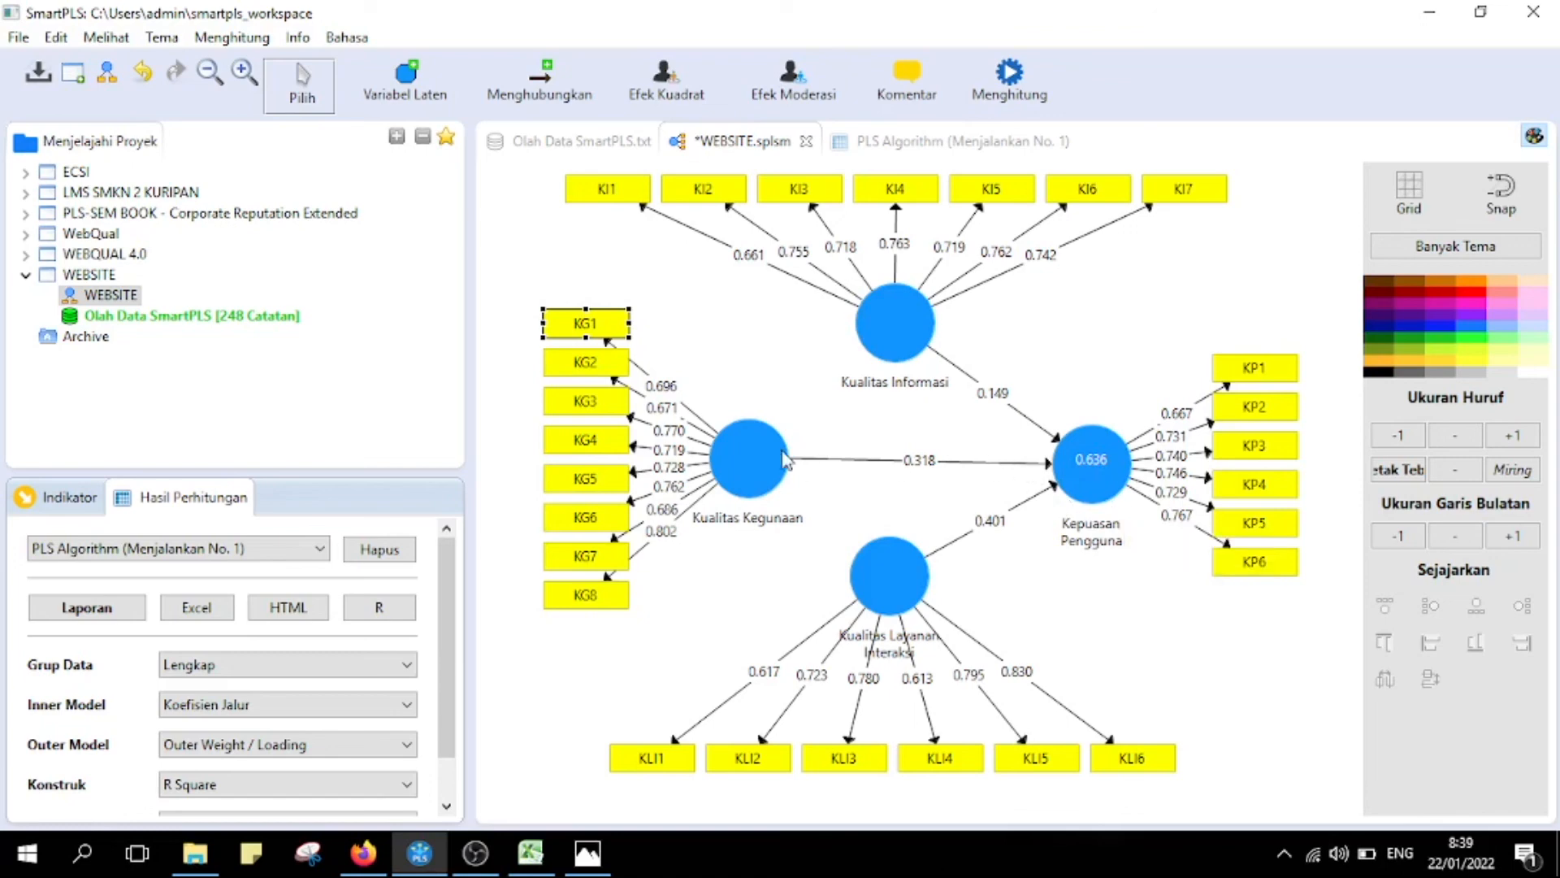